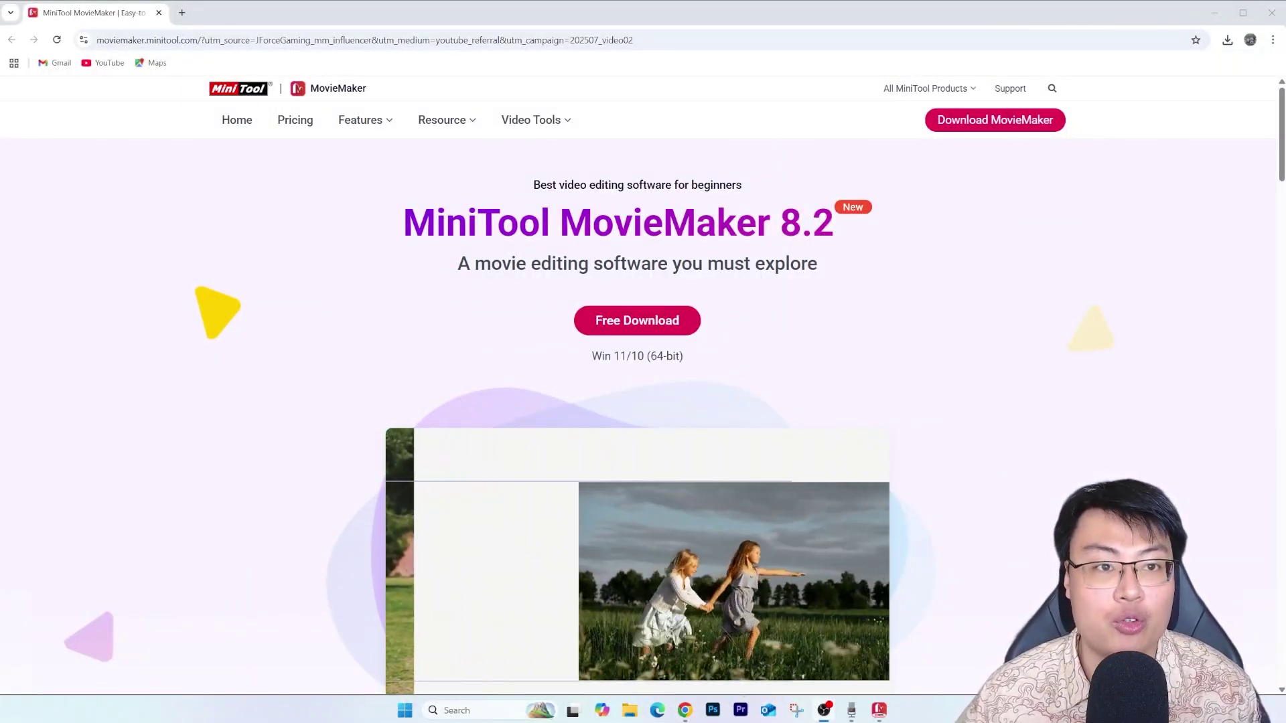
Scroll down the MiniTool MovieMaker homepage to the 'Easy-to-use & Feature-rich Video Editor' section
scroll(643, 382, down, 1)
scroll(642, 382, down, 1)
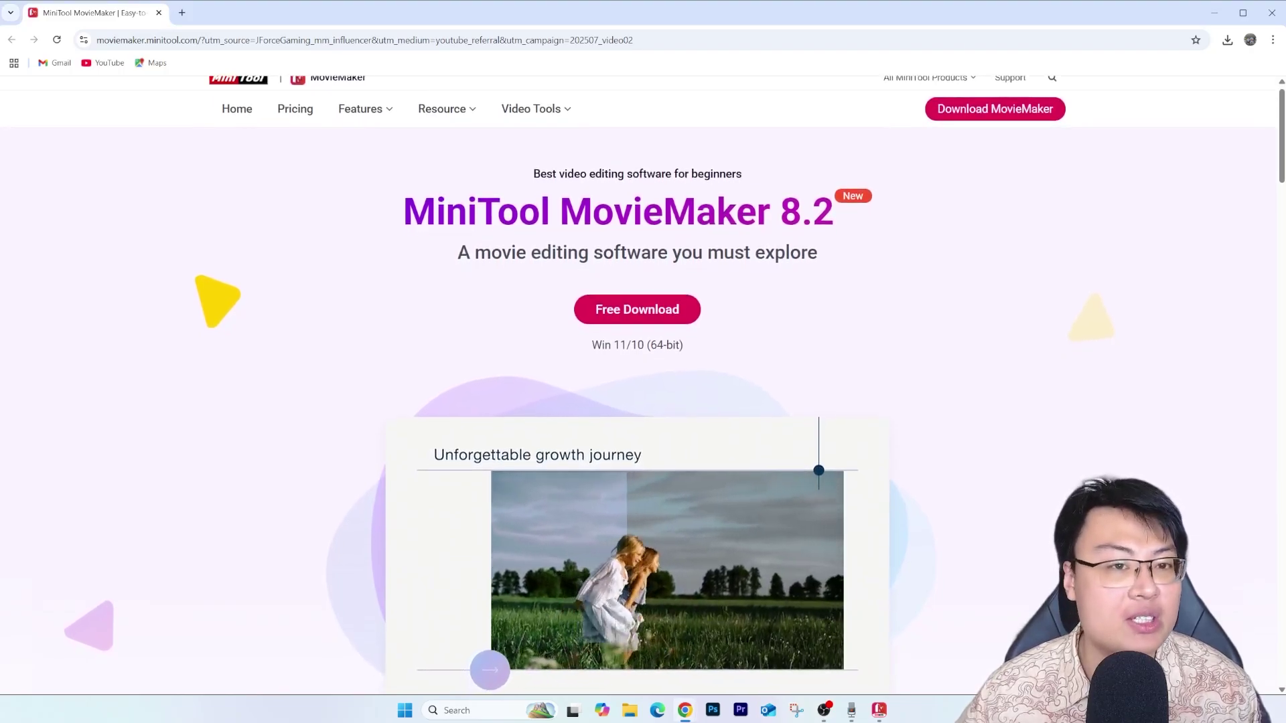
scroll(643, 382, down, 1)
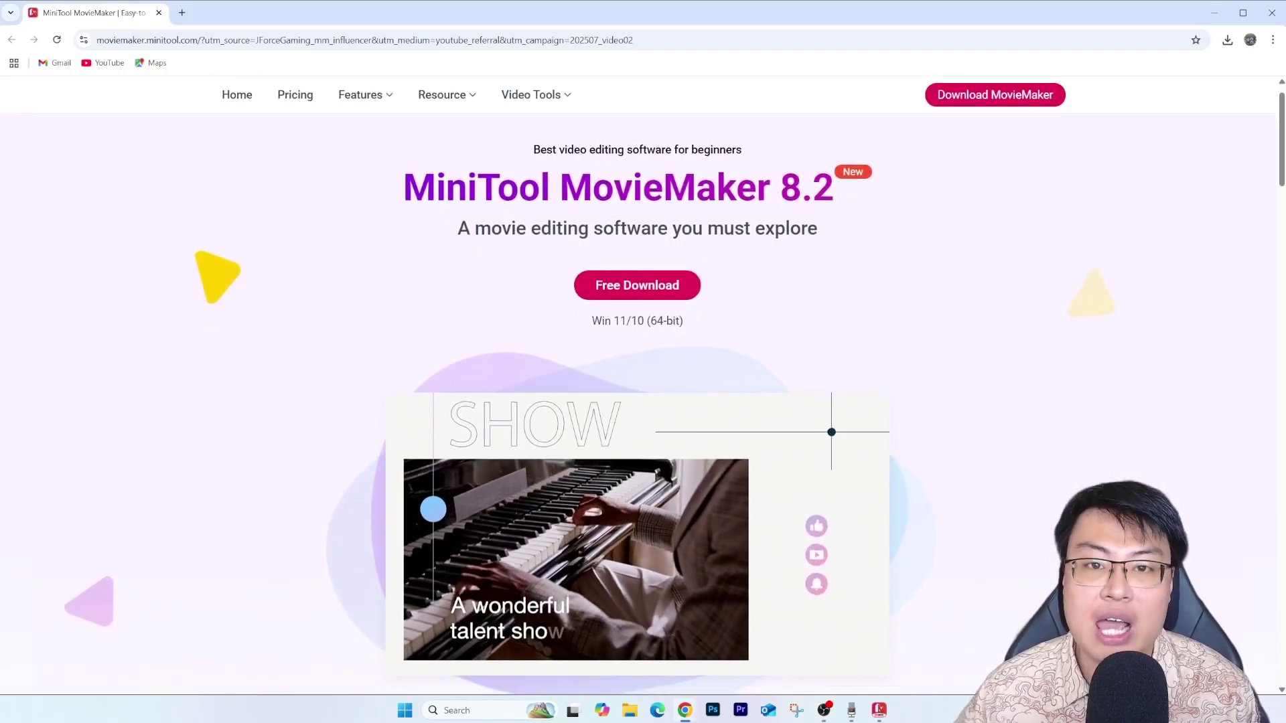
scroll(642, 382, down, 1)
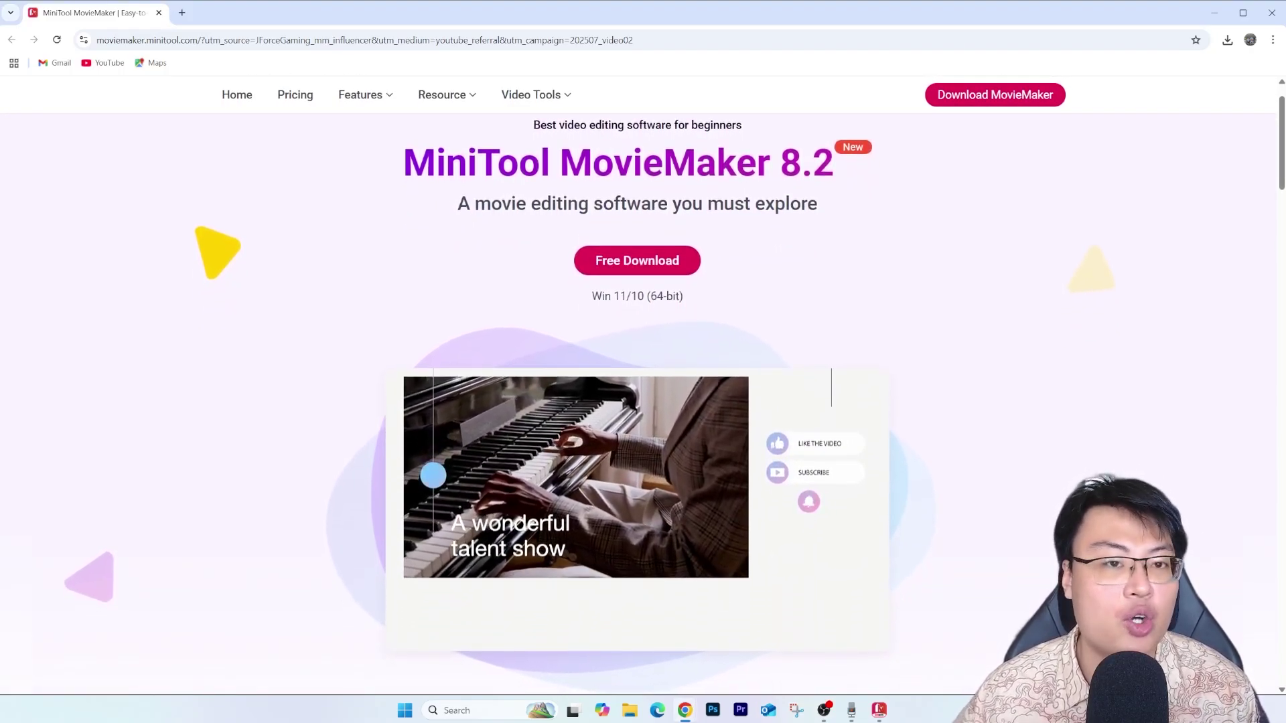
scroll(643, 382, down, 1)
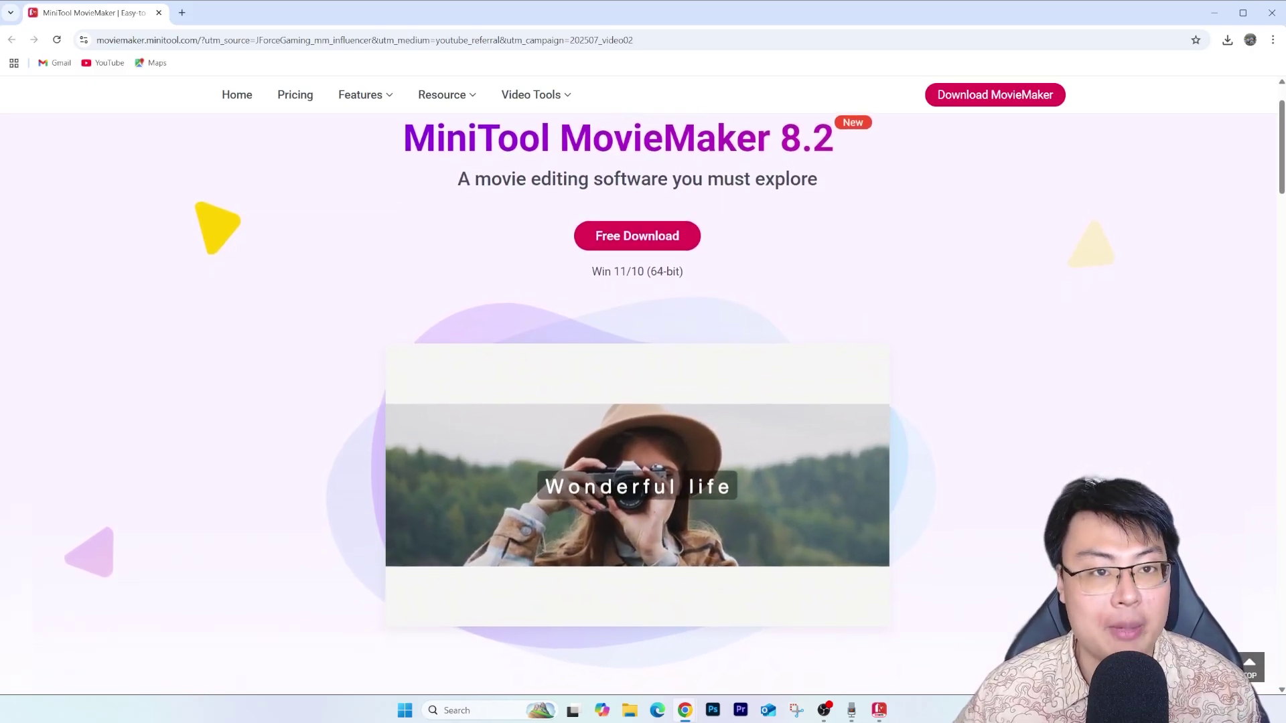
scroll(643, 382, down, 1)
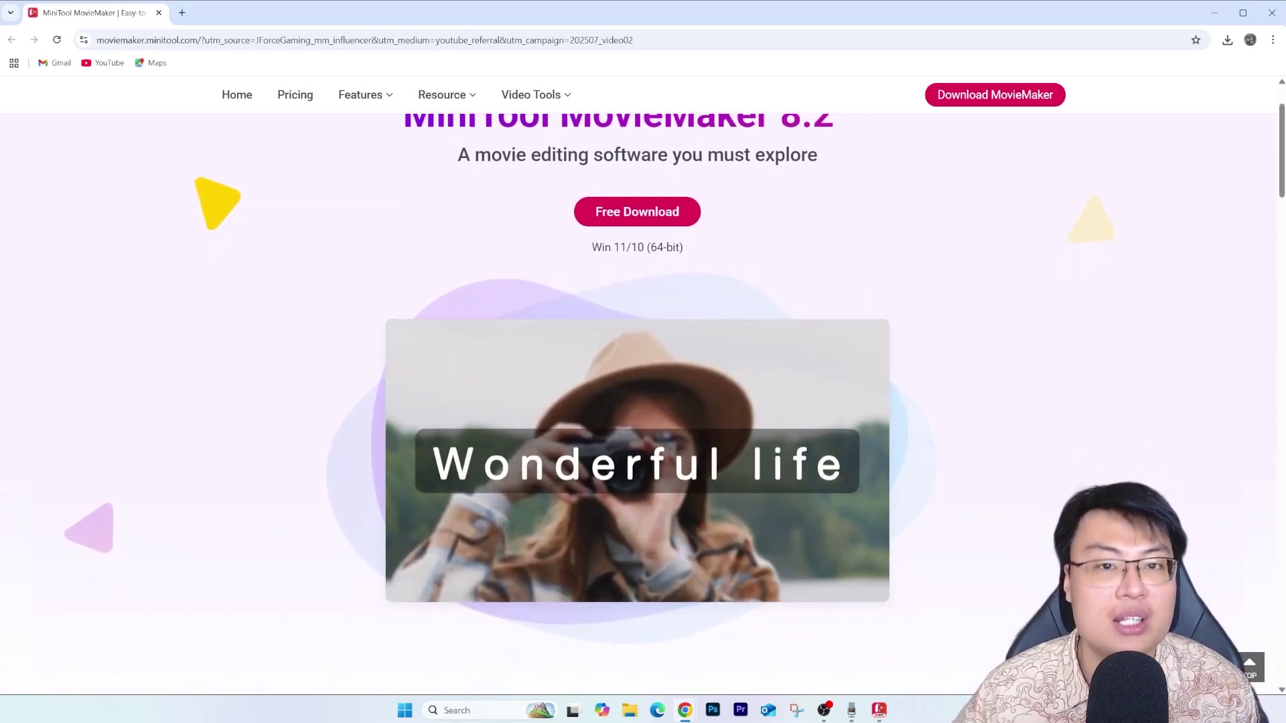
scroll(643, 382, down, 1)
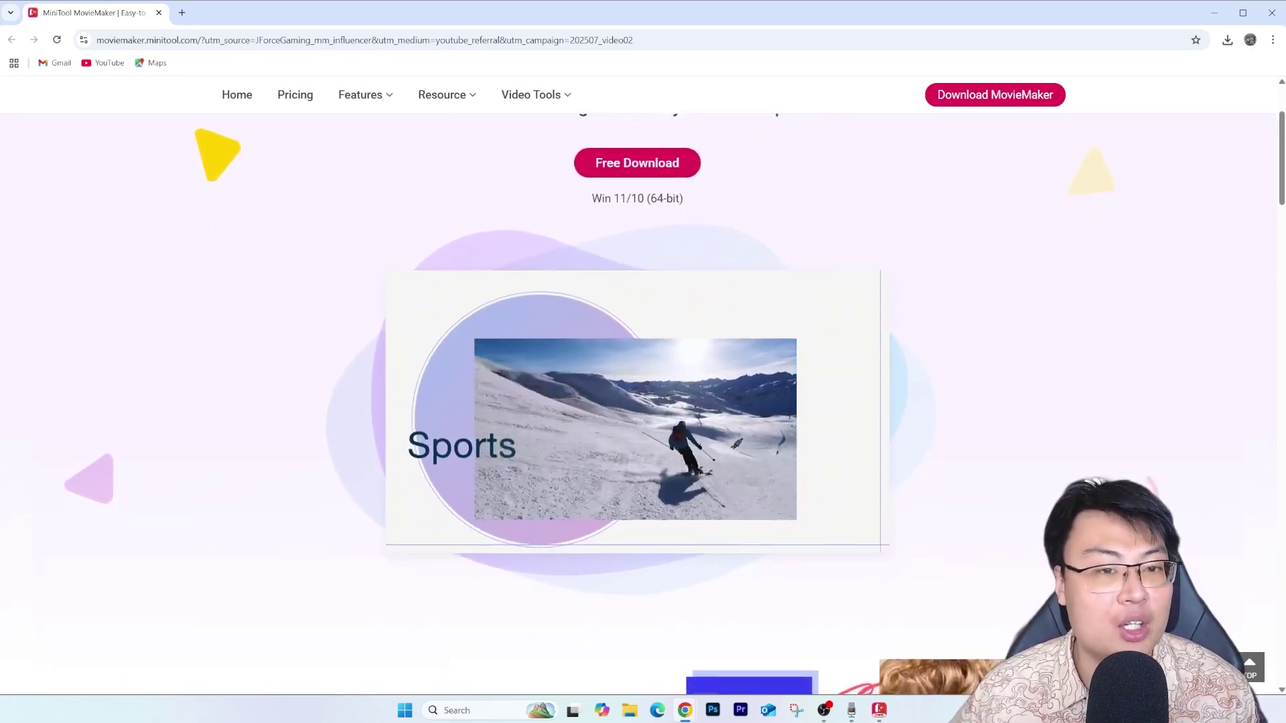
scroll(642, 382, down, 1)
scroll(643, 382, down, 1)
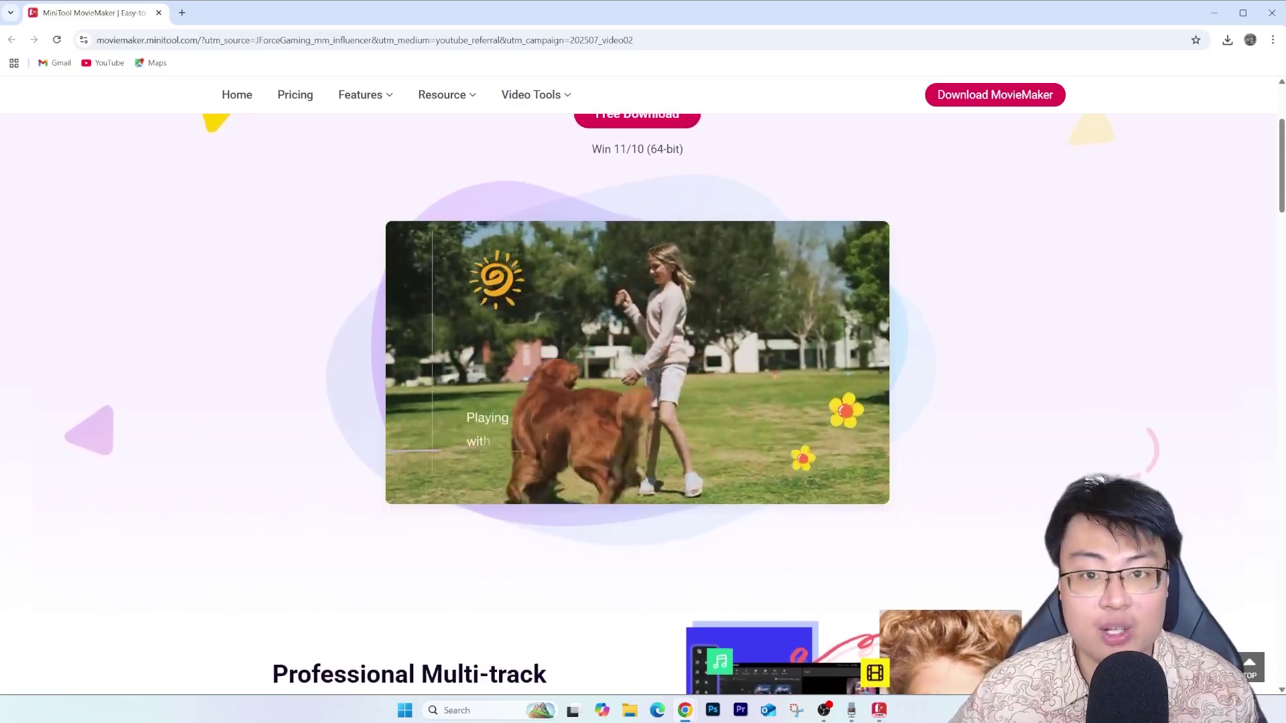
scroll(643, 382, down, 1)
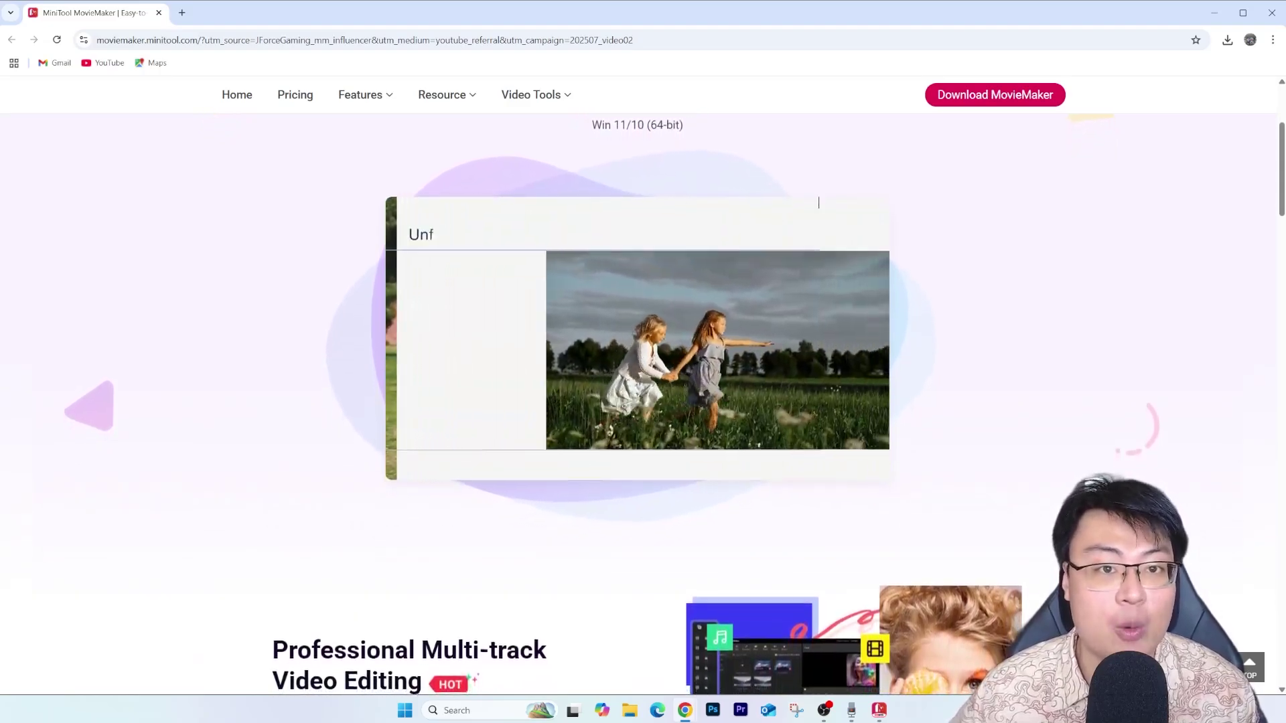
scroll(642, 382, down, 1)
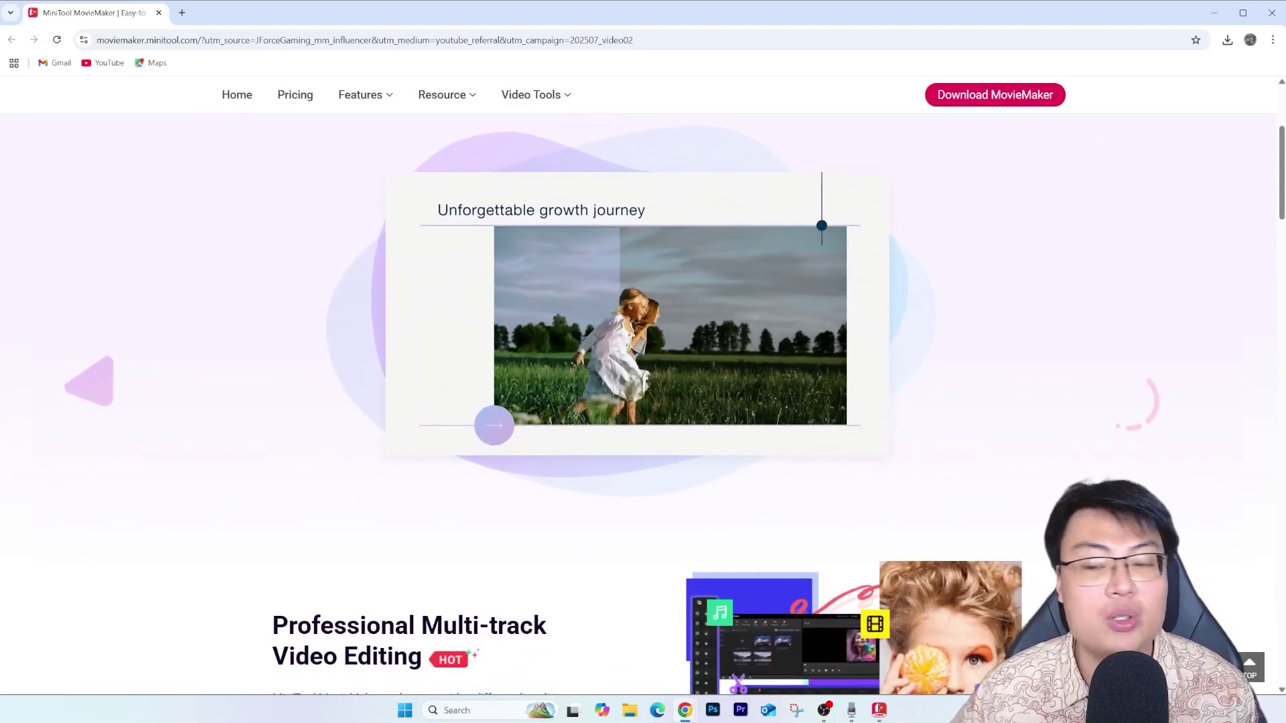
scroll(642, 381, down, 1)
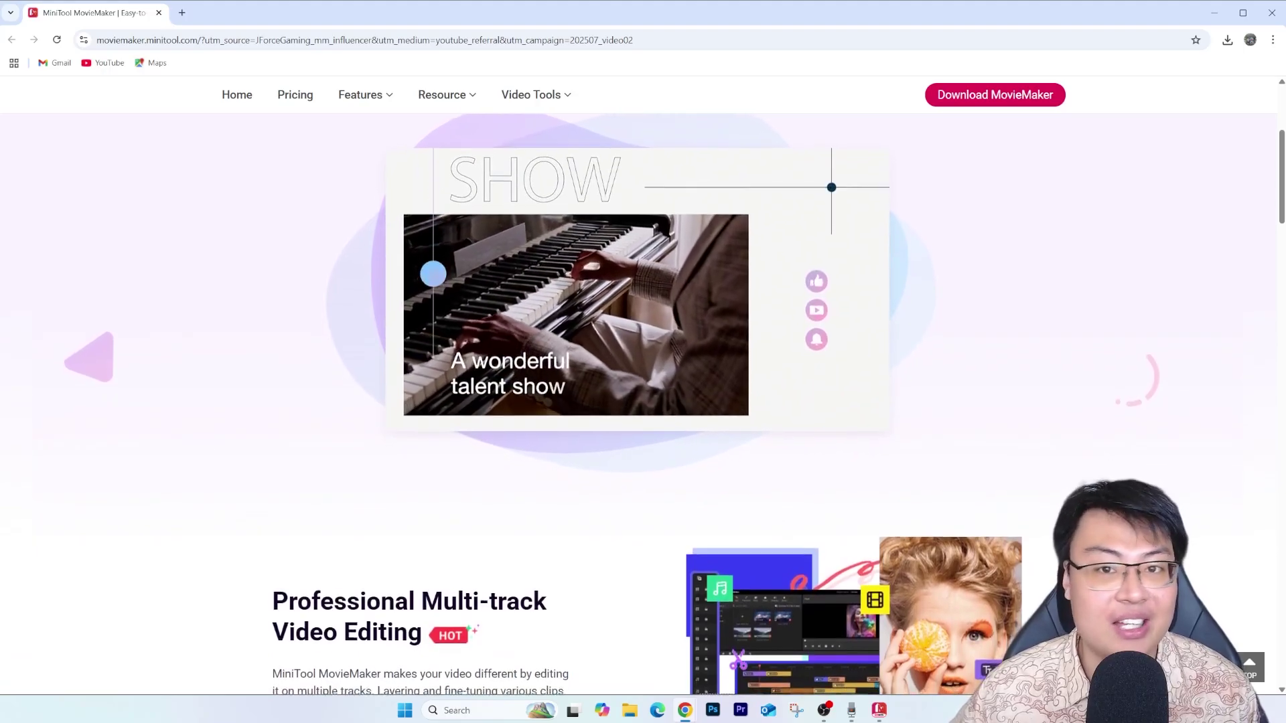
scroll(643, 382, down, 1)
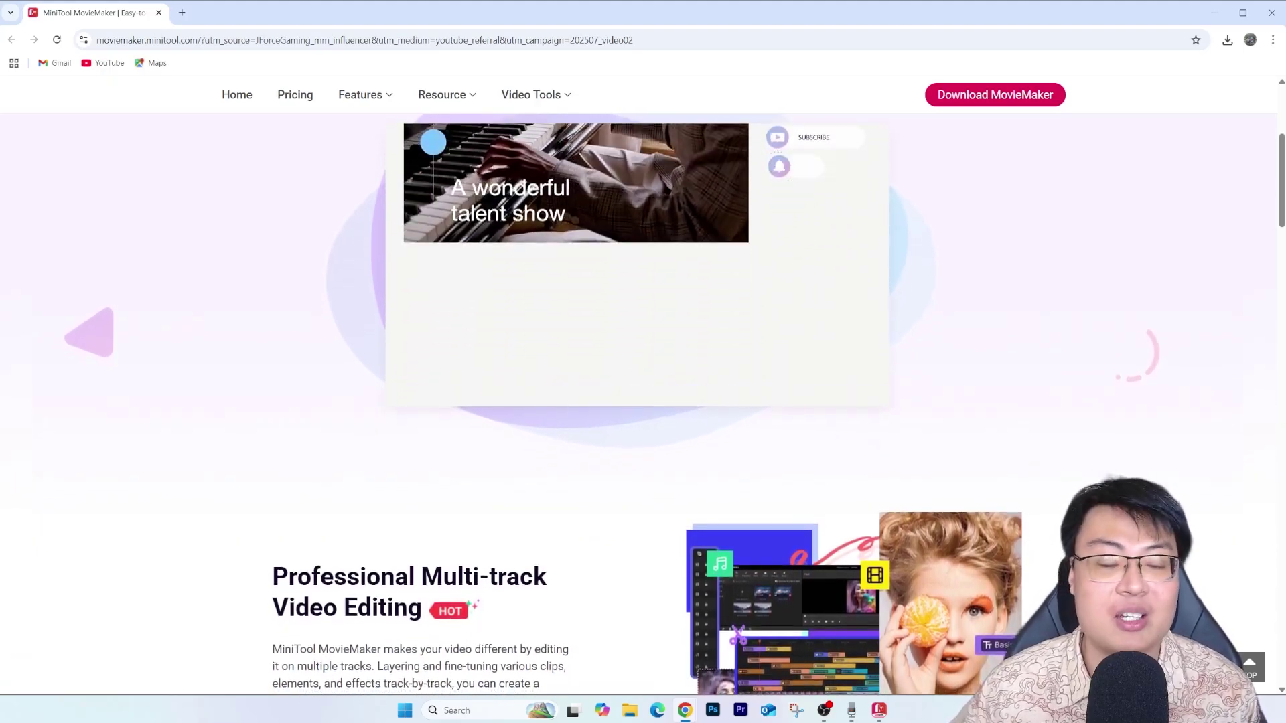
scroll(643, 382, down, 1)
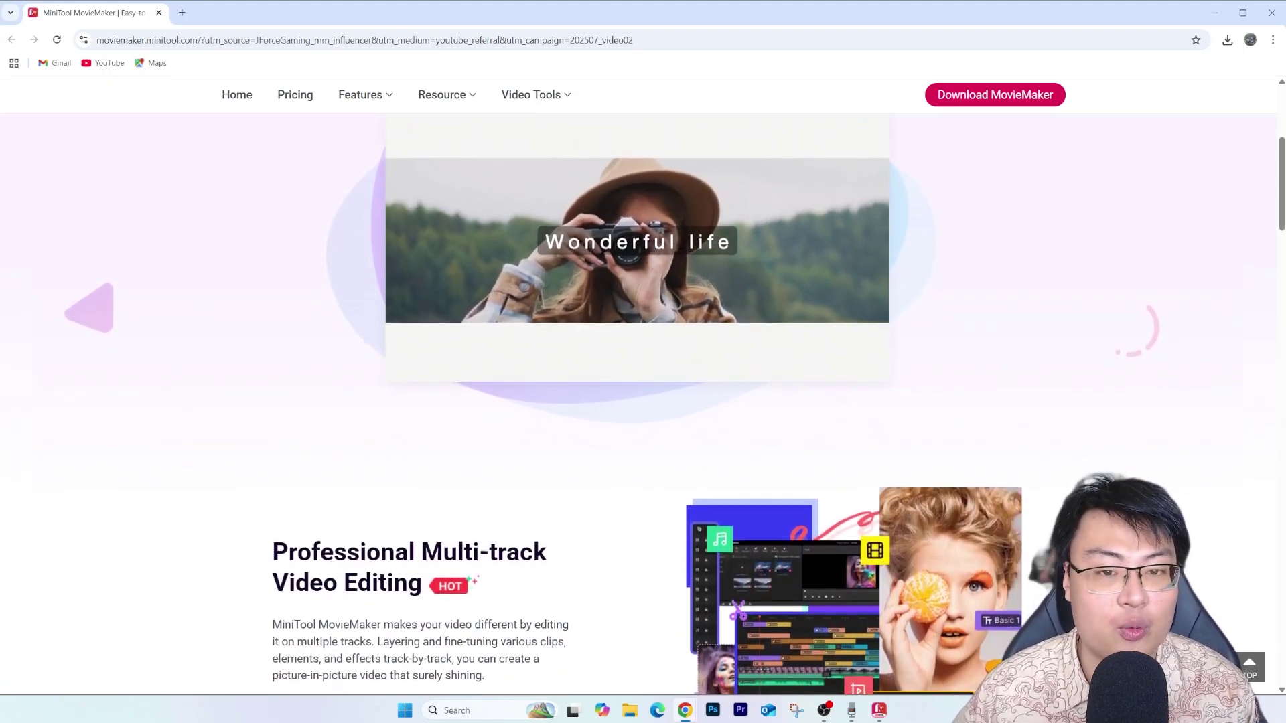
scroll(643, 381, down, 1)
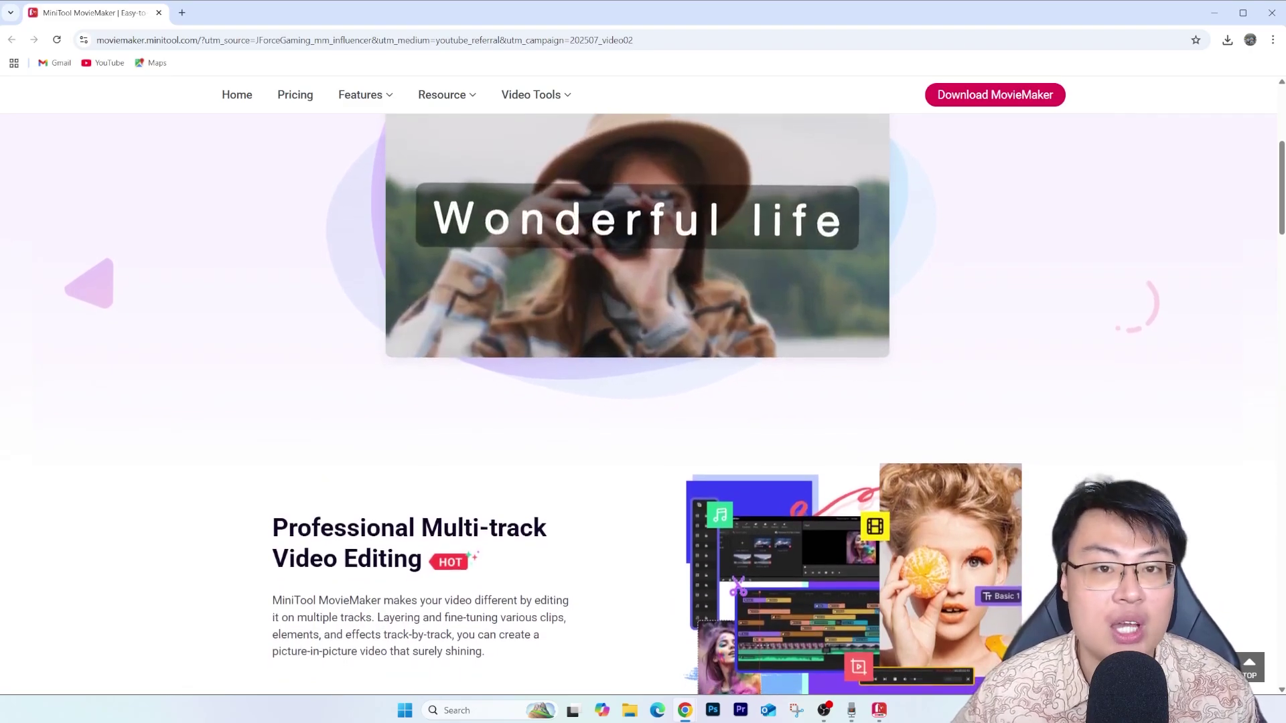
scroll(643, 382, down, 4)
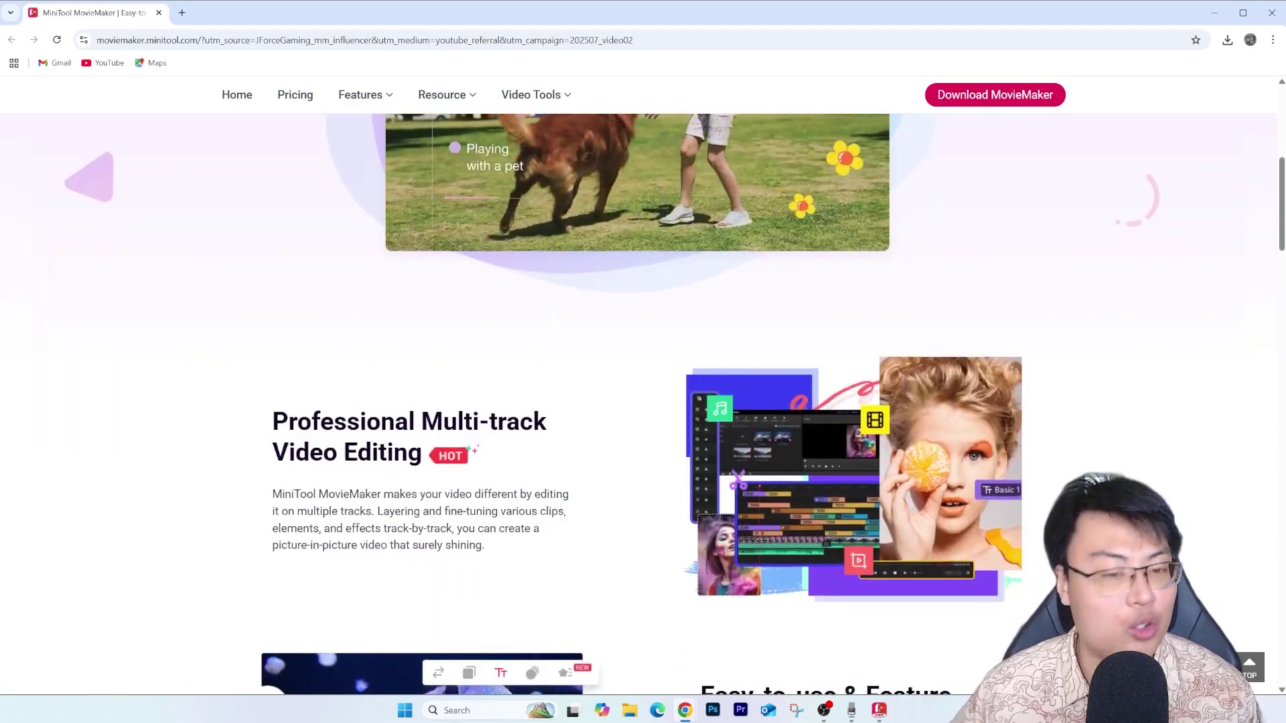
scroll(643, 382, down, 1)
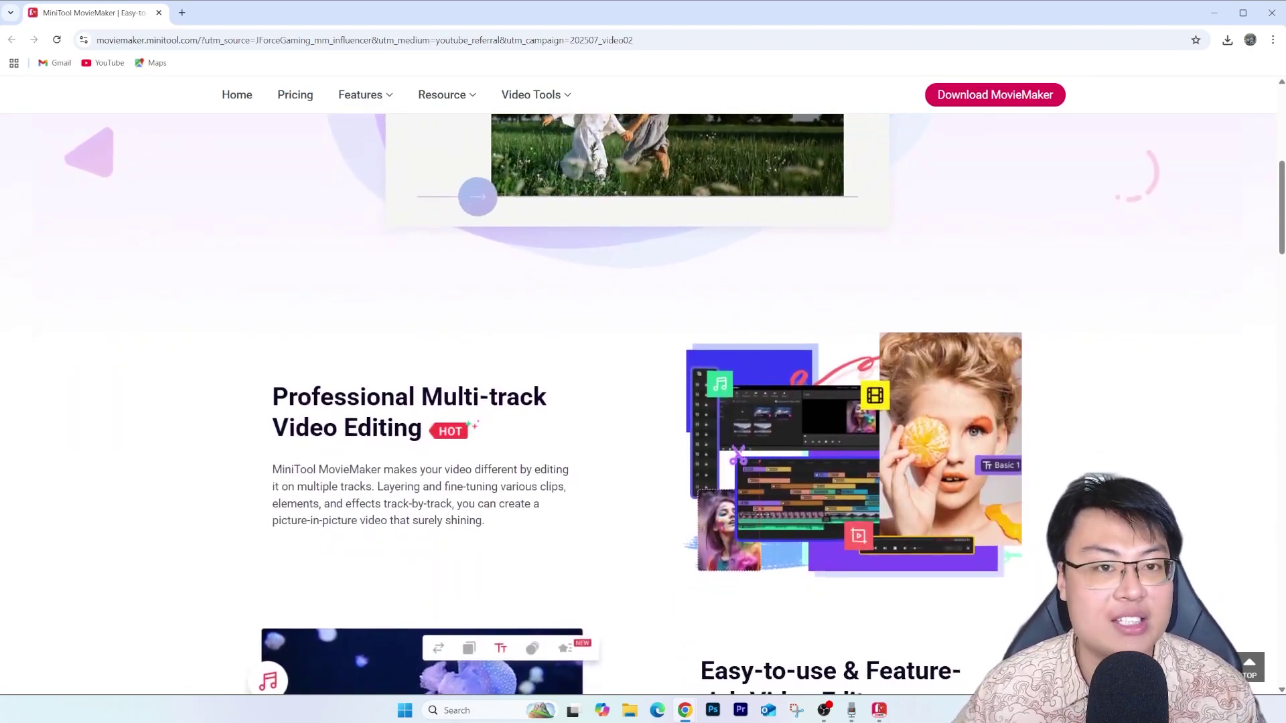
scroll(643, 382, down, 1)
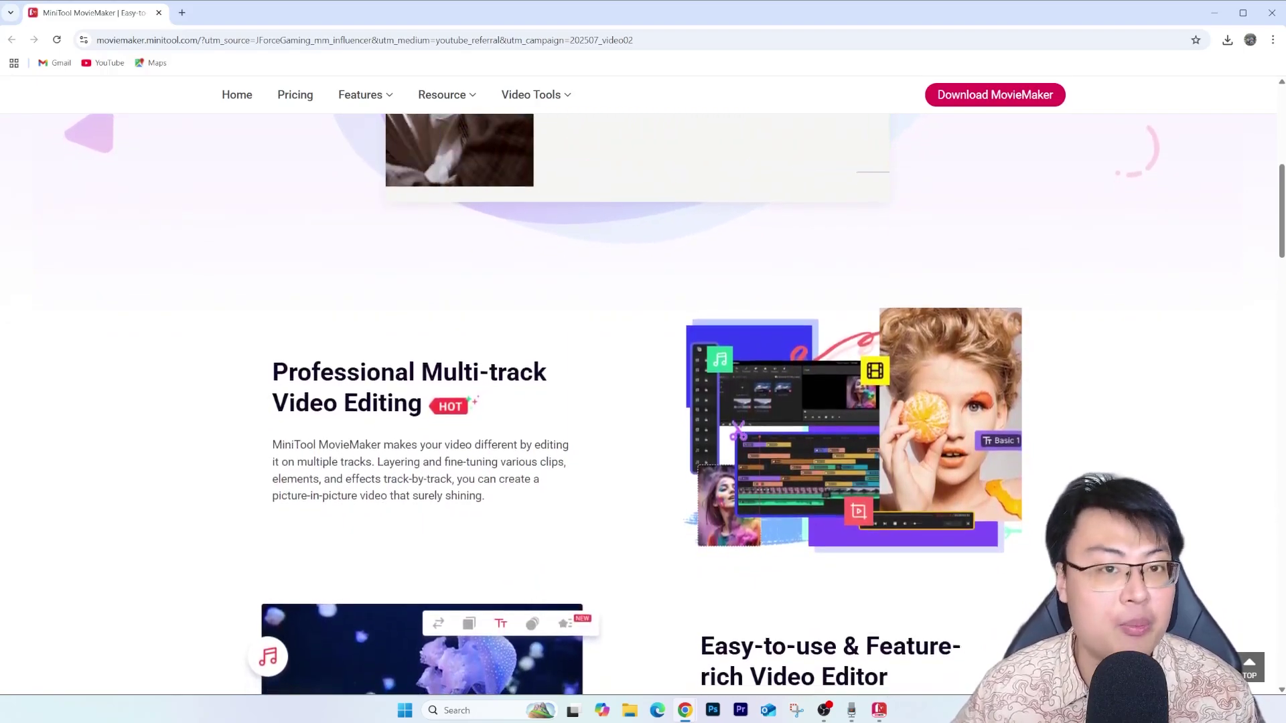
scroll(643, 381, down, 1)
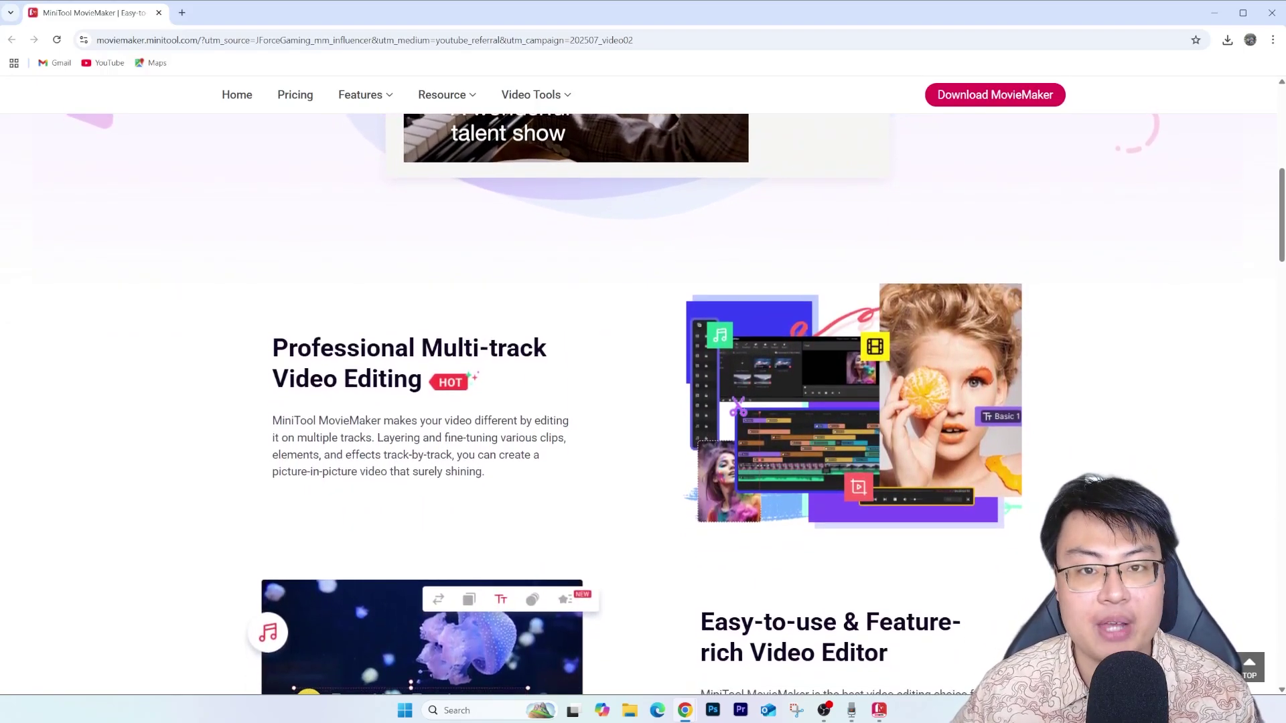
scroll(643, 382, down, 1)
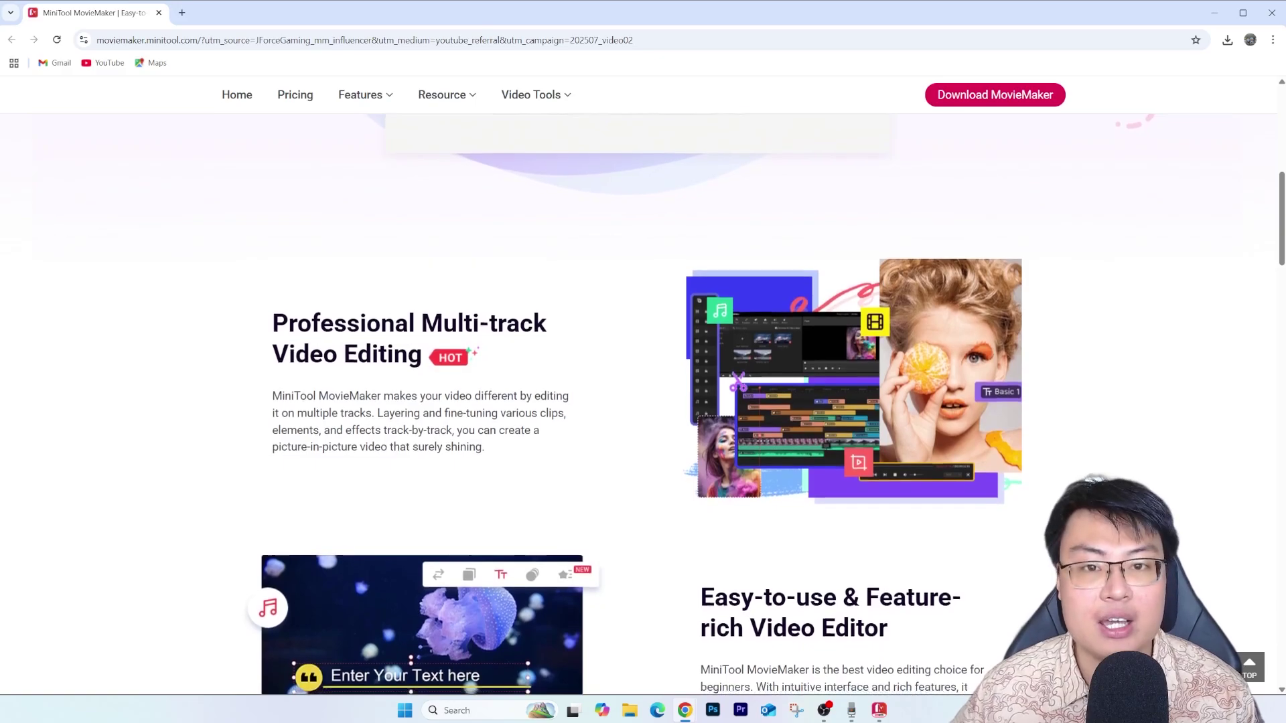
scroll(643, 381, down, 1)
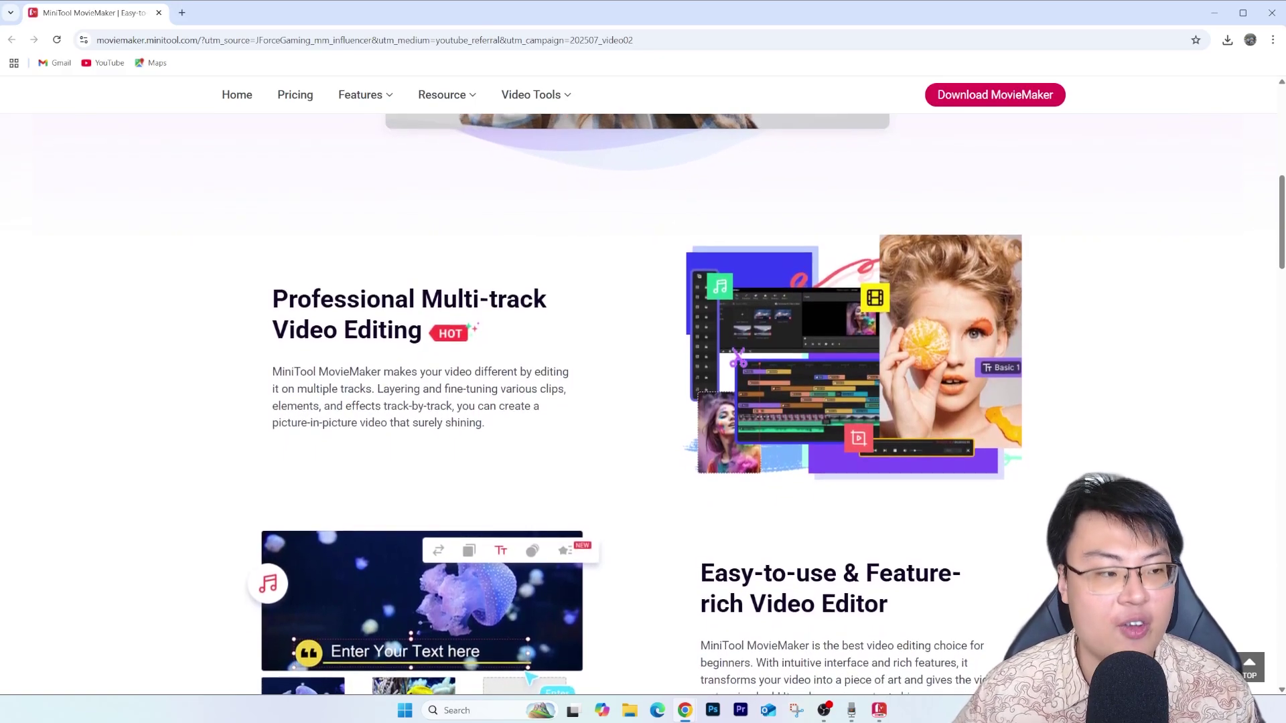
scroll(643, 382, down, 1)
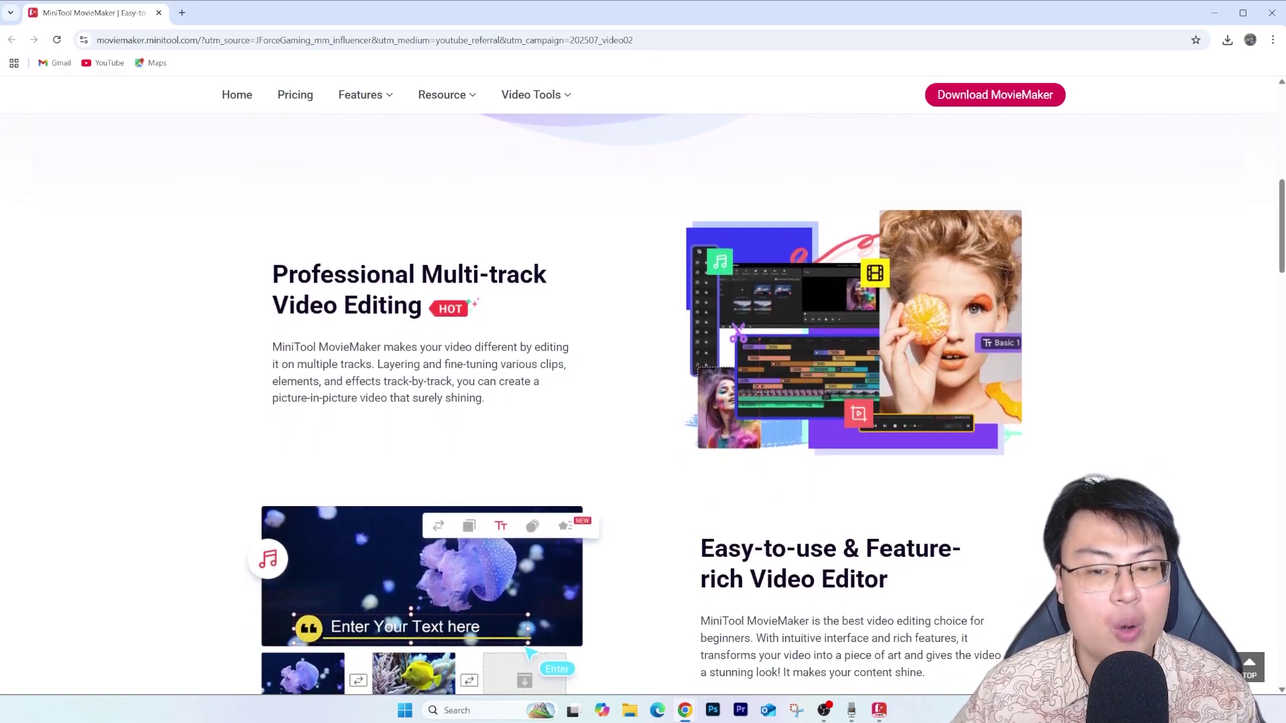
scroll(642, 382, down, 1)
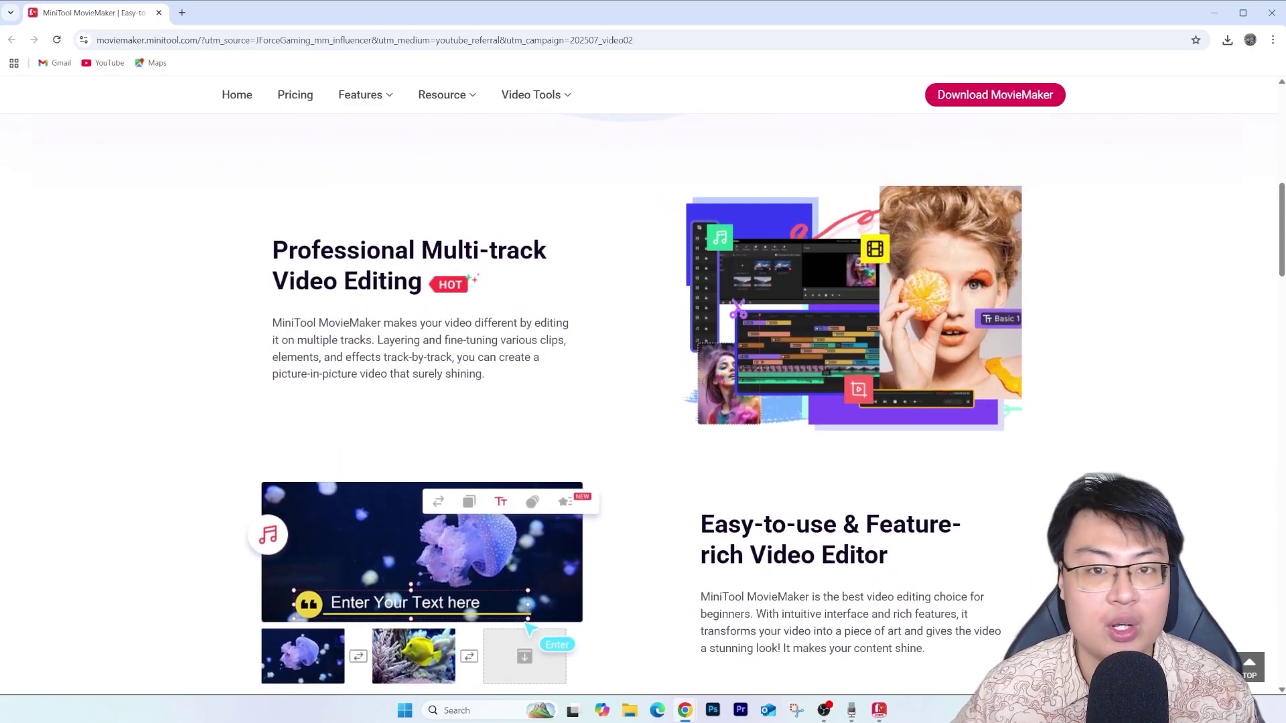
scroll(643, 382, down, 1)
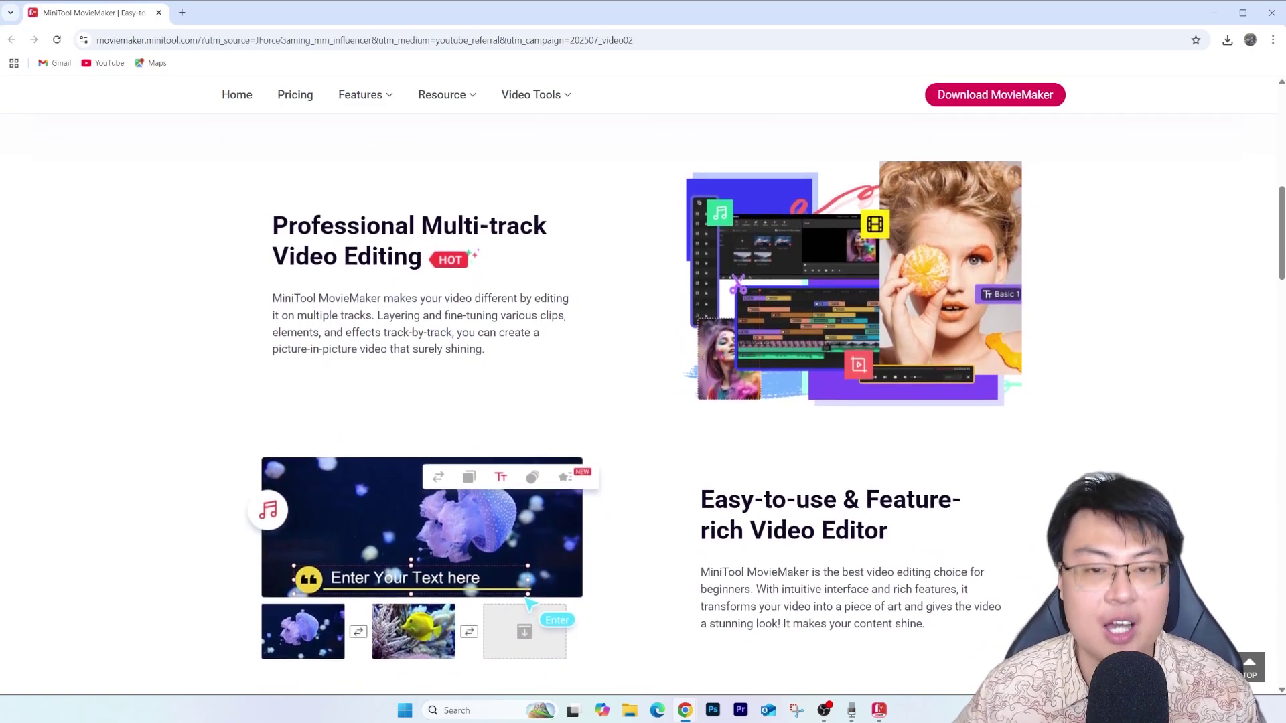
scroll(643, 382, down, 1)
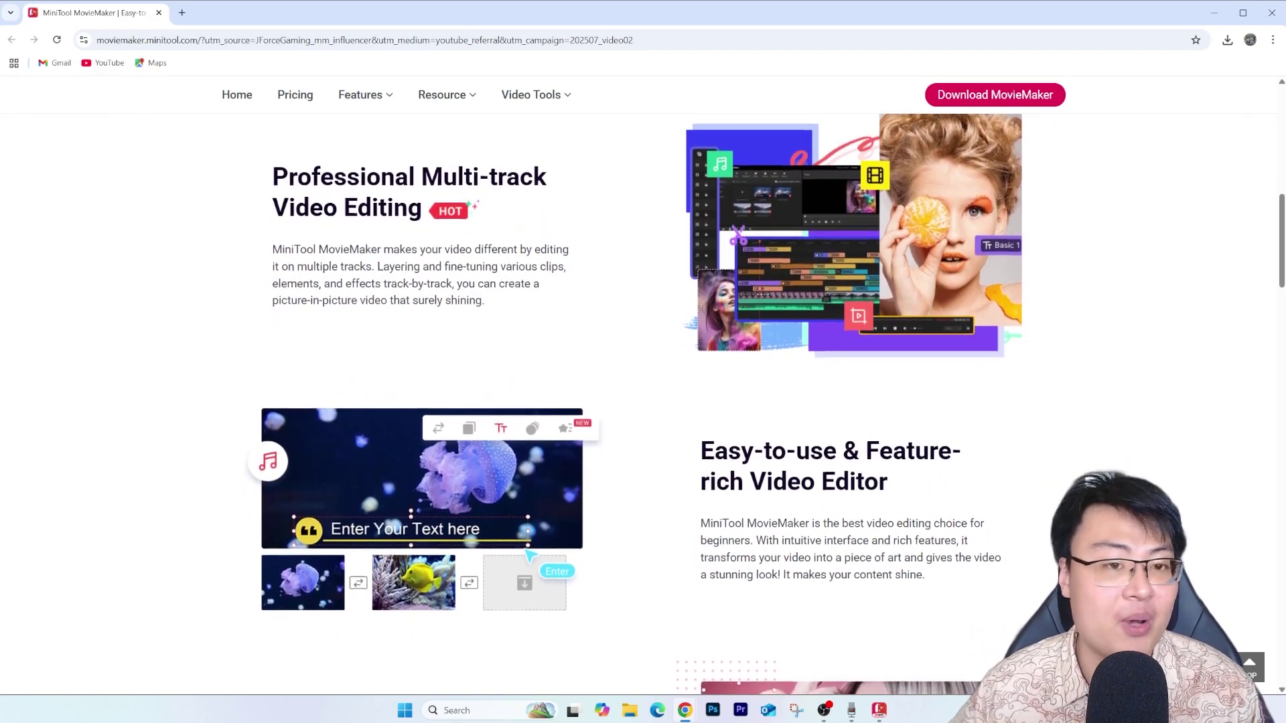
scroll(642, 381, down, 1)
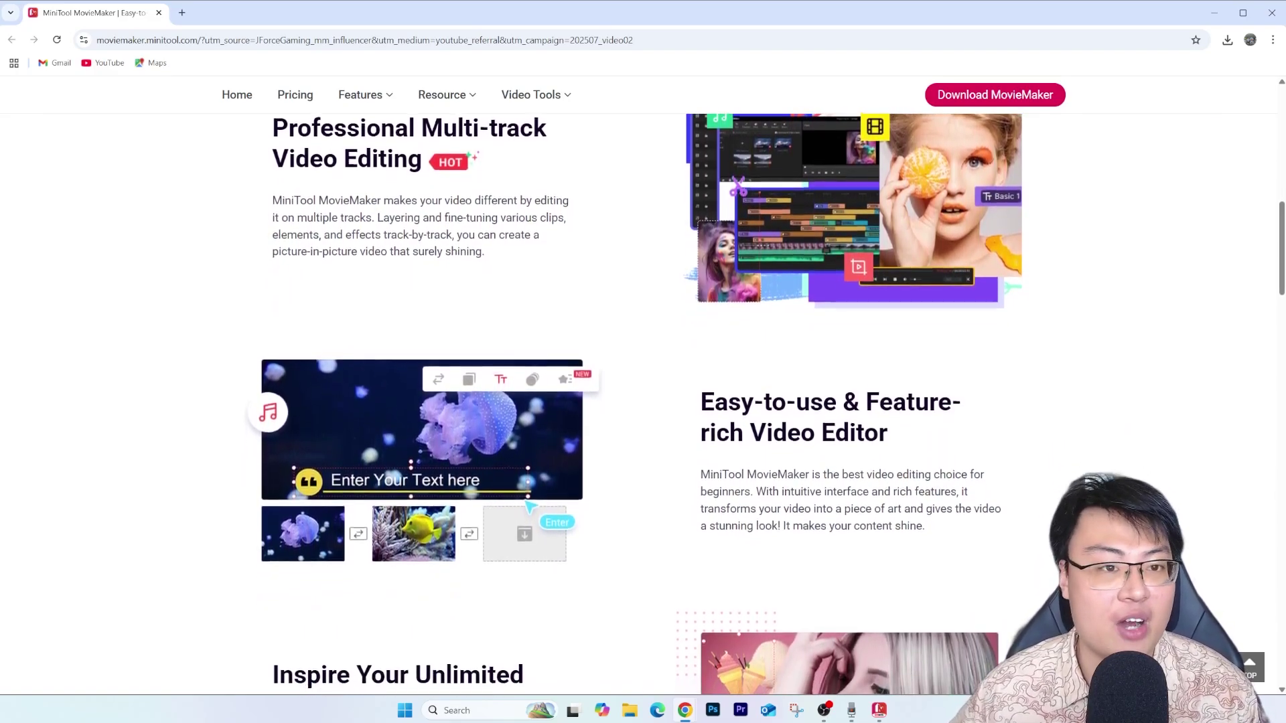
scroll(642, 382, down, 1)
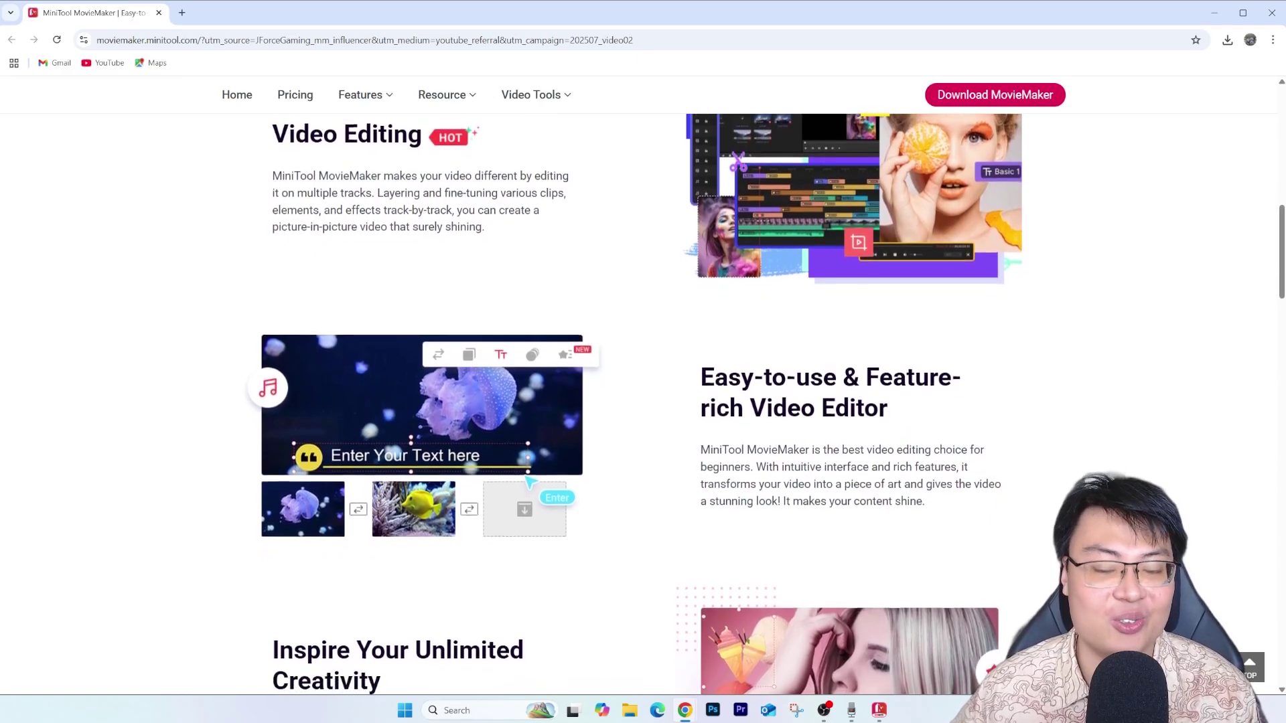
scroll(643, 381, down, 1)
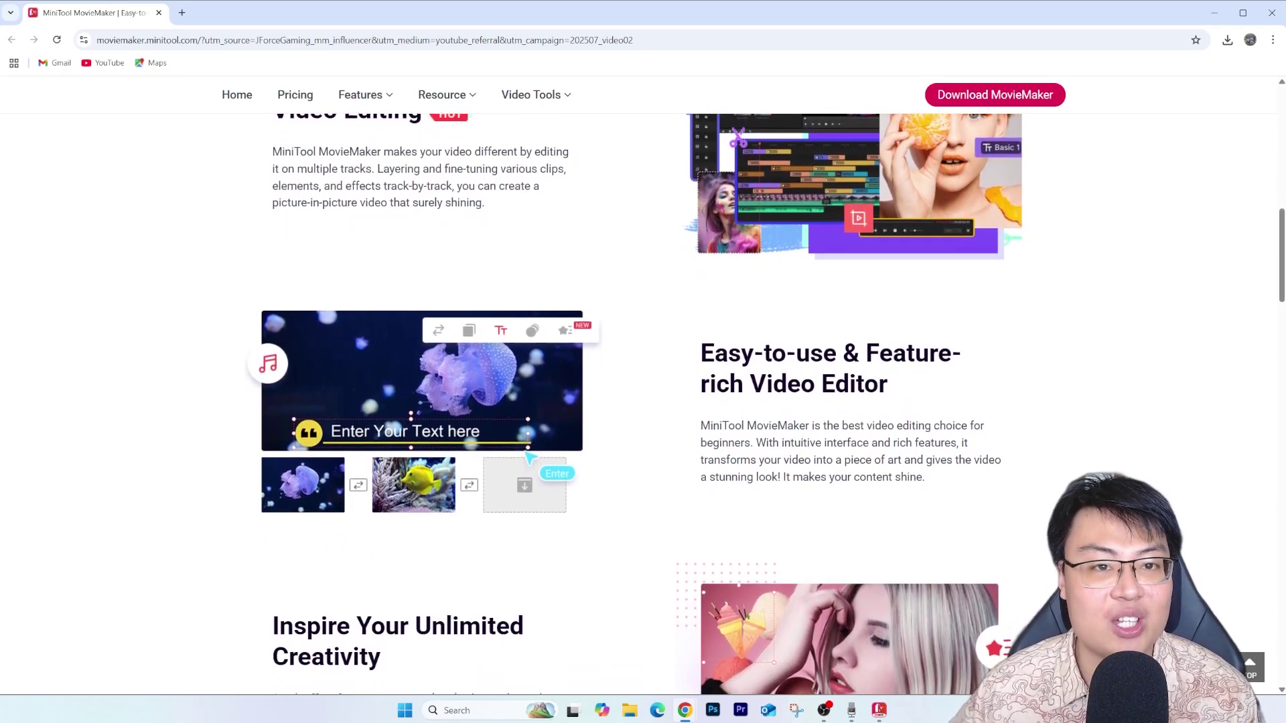
scroll(643, 382, down, 1)
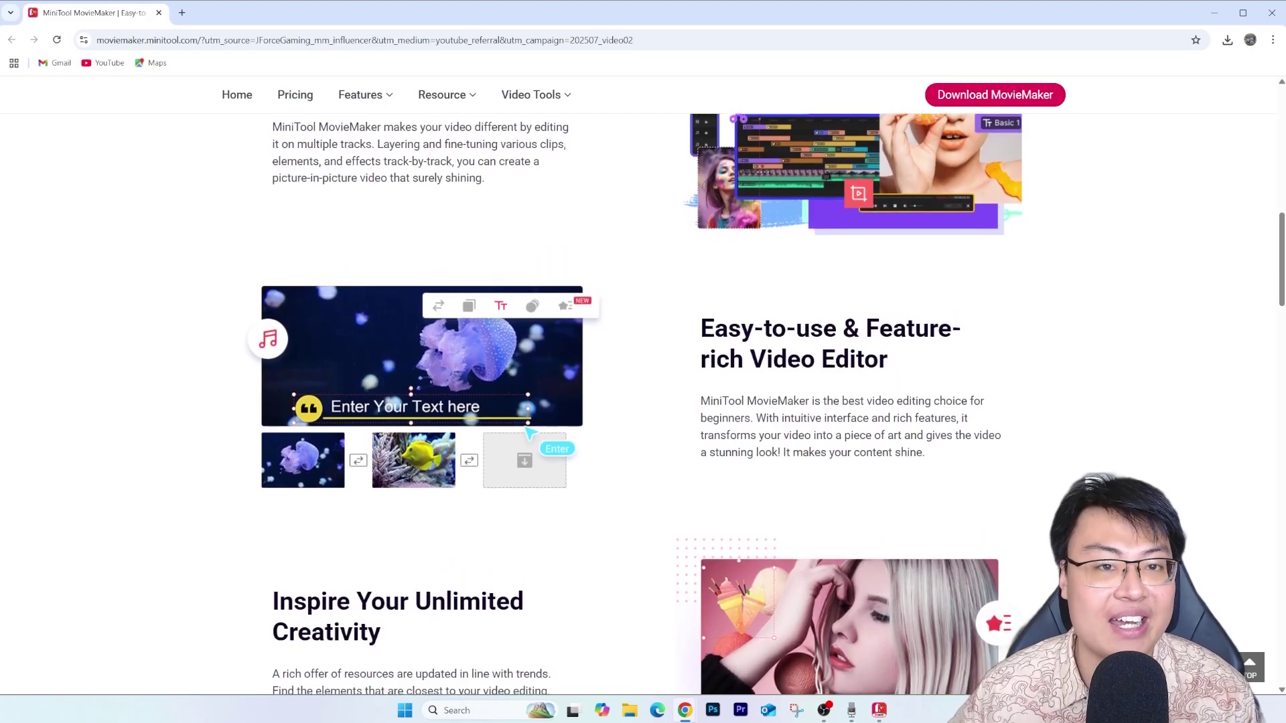
scroll(643, 382, down, 1)
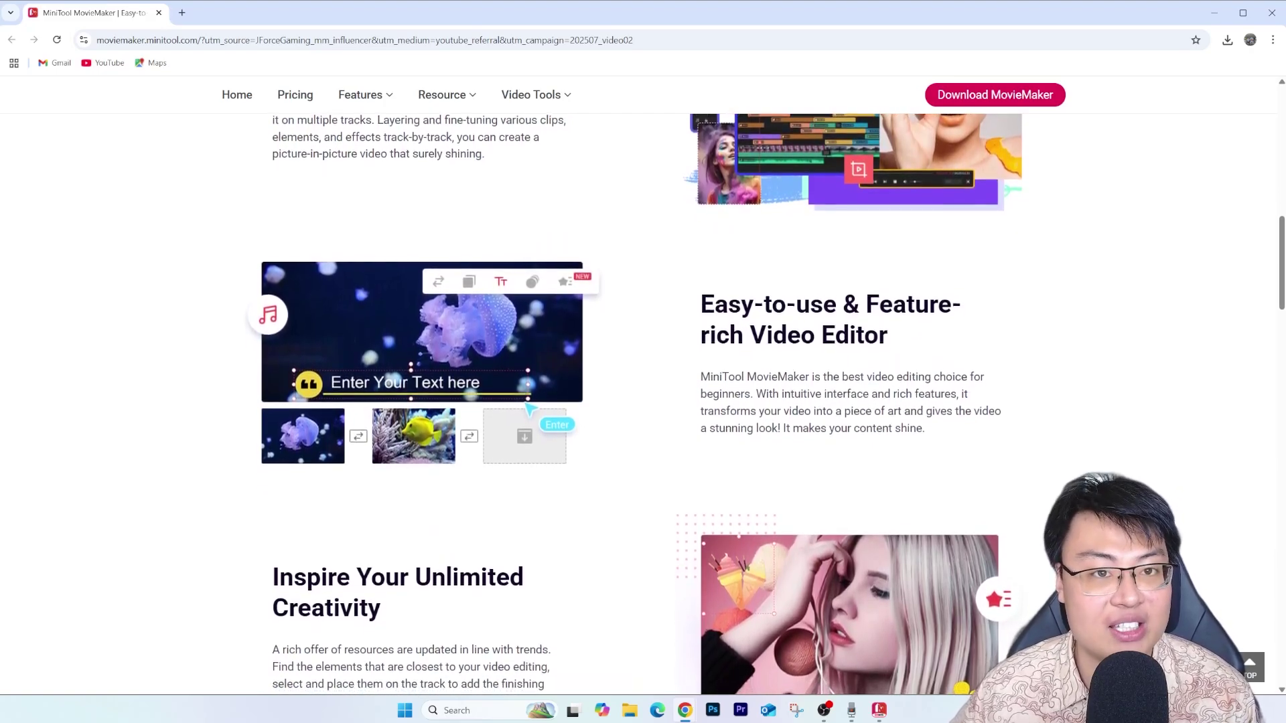
scroll(643, 381, down, 1)
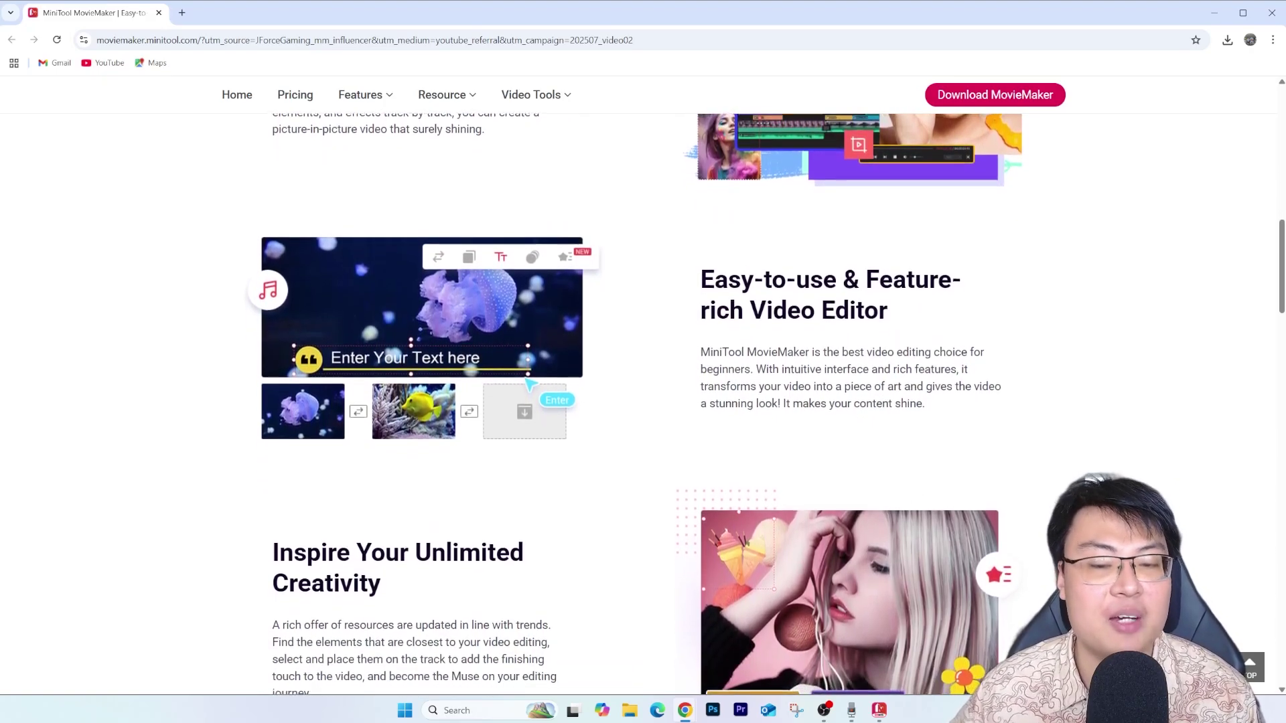
scroll(643, 381, down, 1)
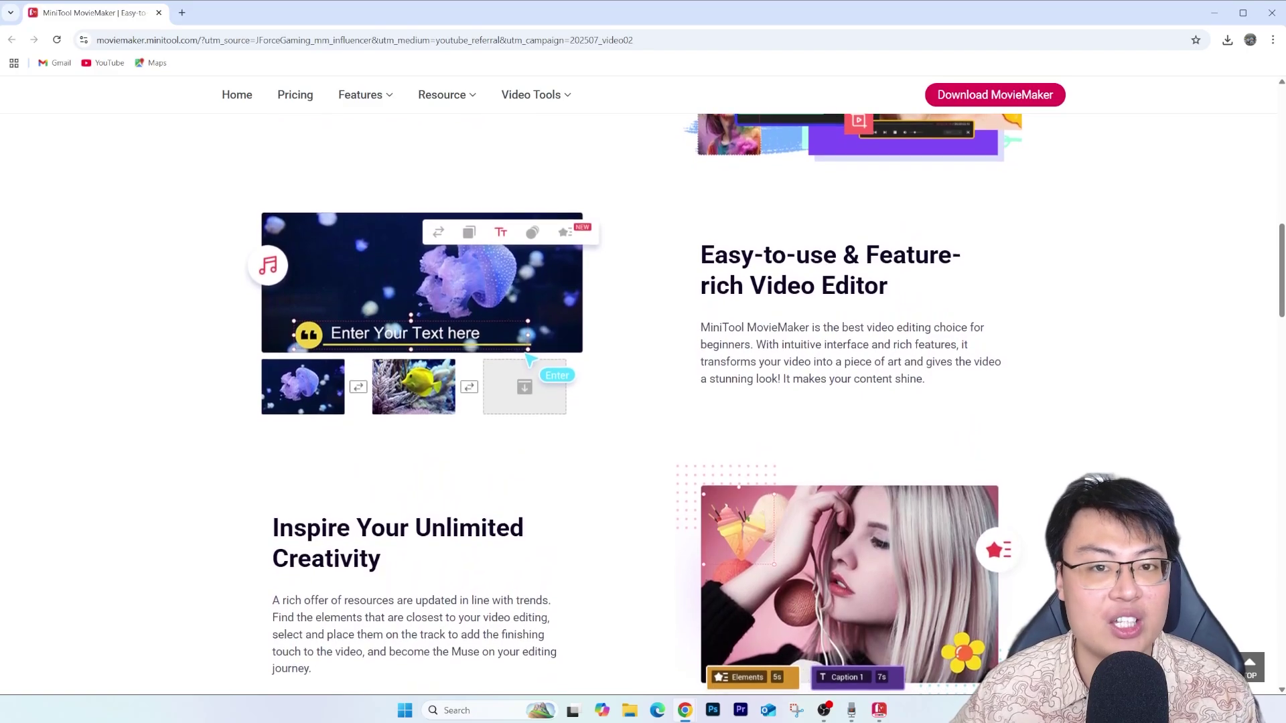
scroll(643, 382, down, 1)
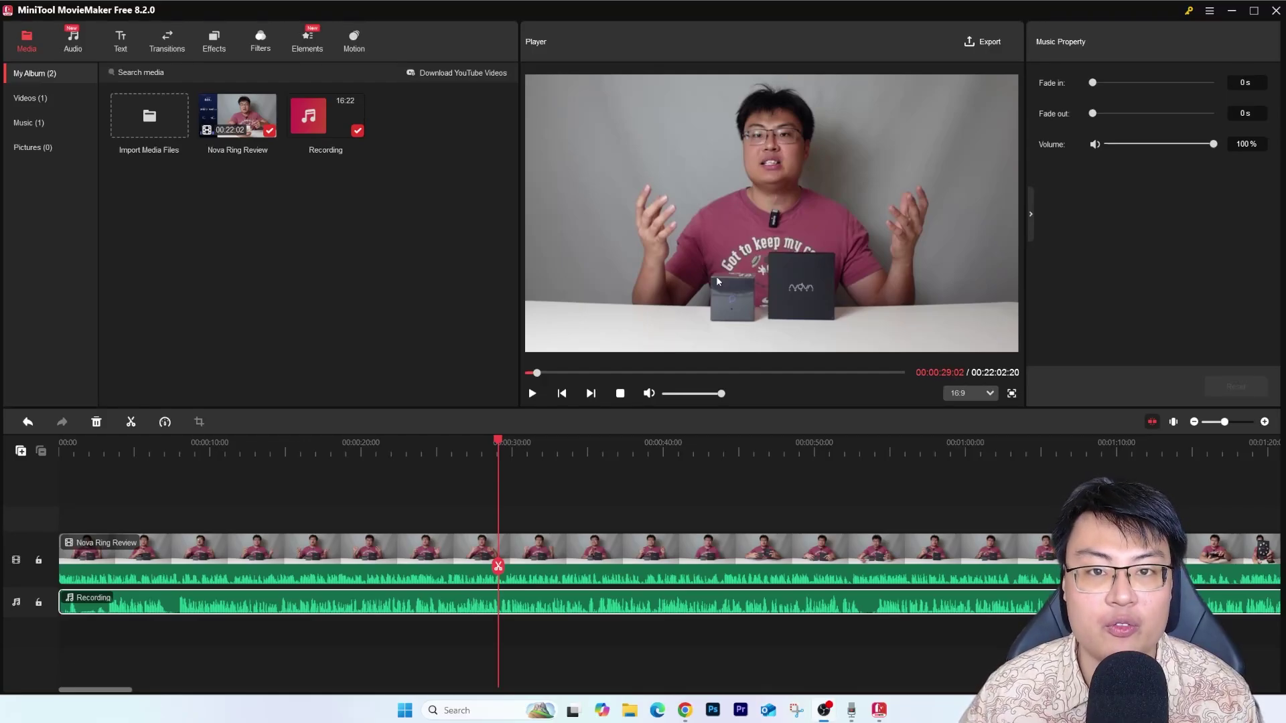
Scrub through the Nova Ring Review footage, then filter the media library to Videos, then Music
drag(488, 439, 452, 443)
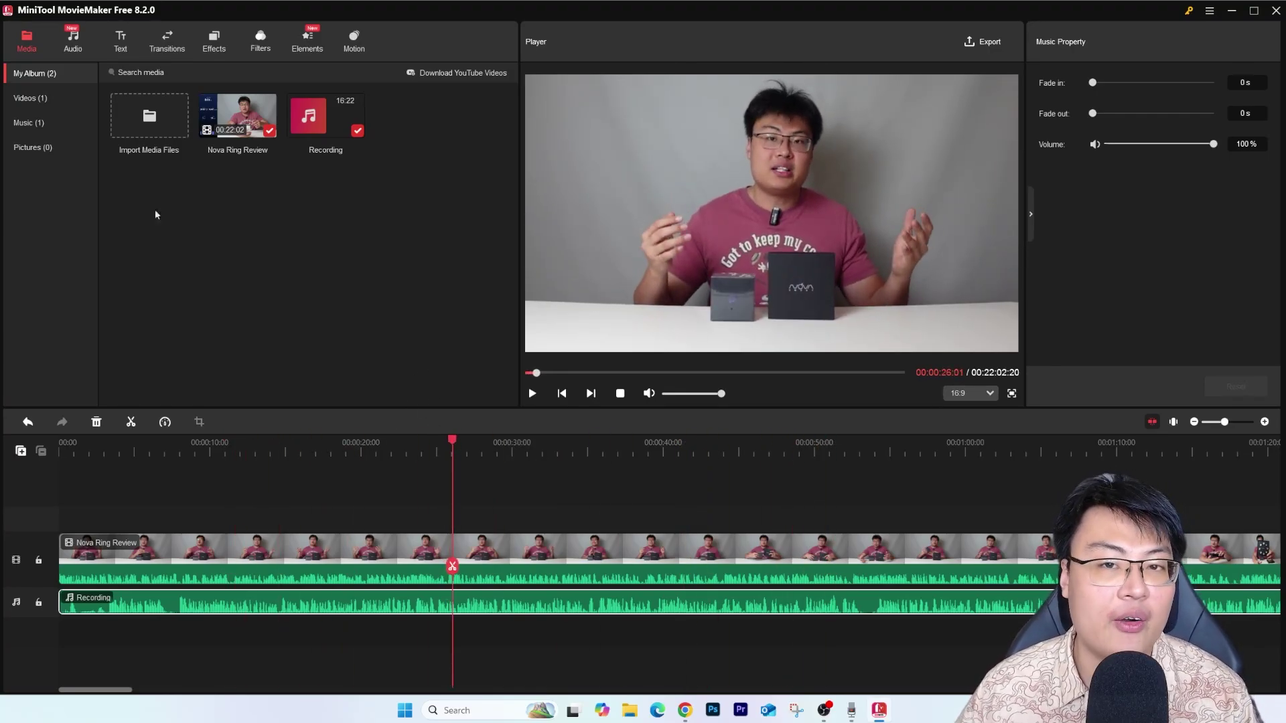
click(23, 99)
click(28, 122)
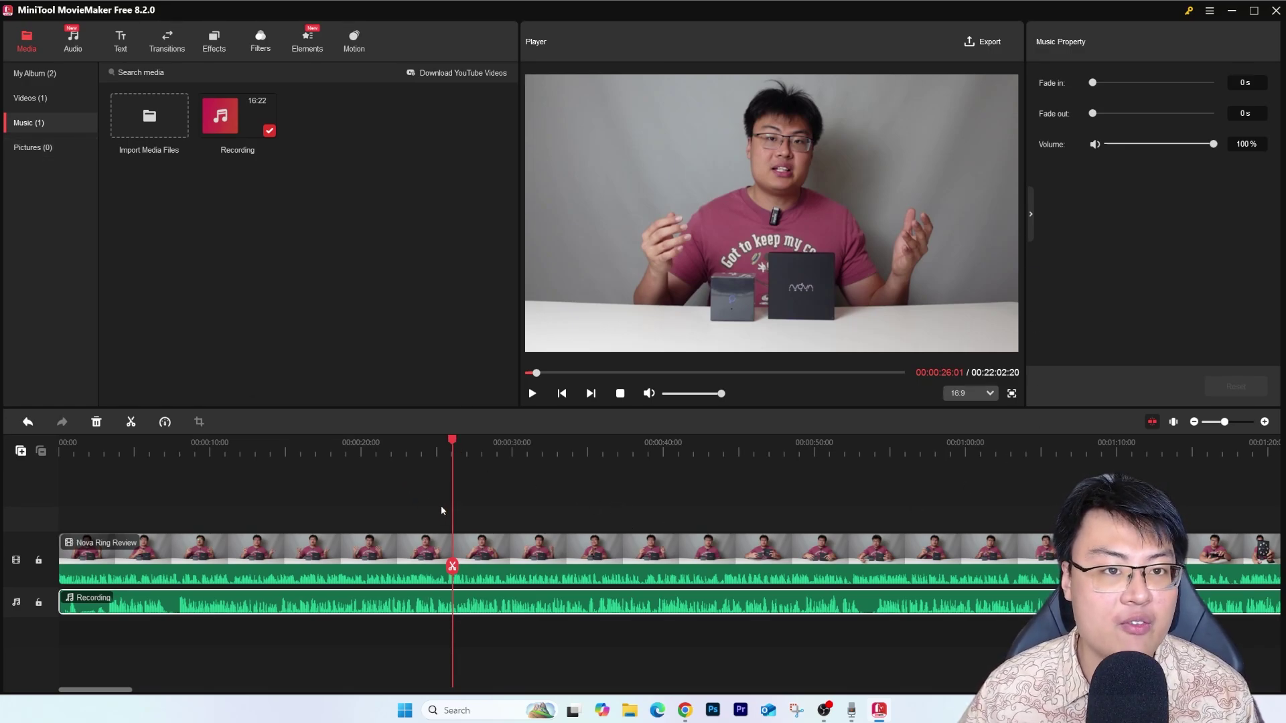
Split the Recording audio at the playhead and delete its unwanted opening piece
drag(452, 443, 227, 574)
click(229, 568)
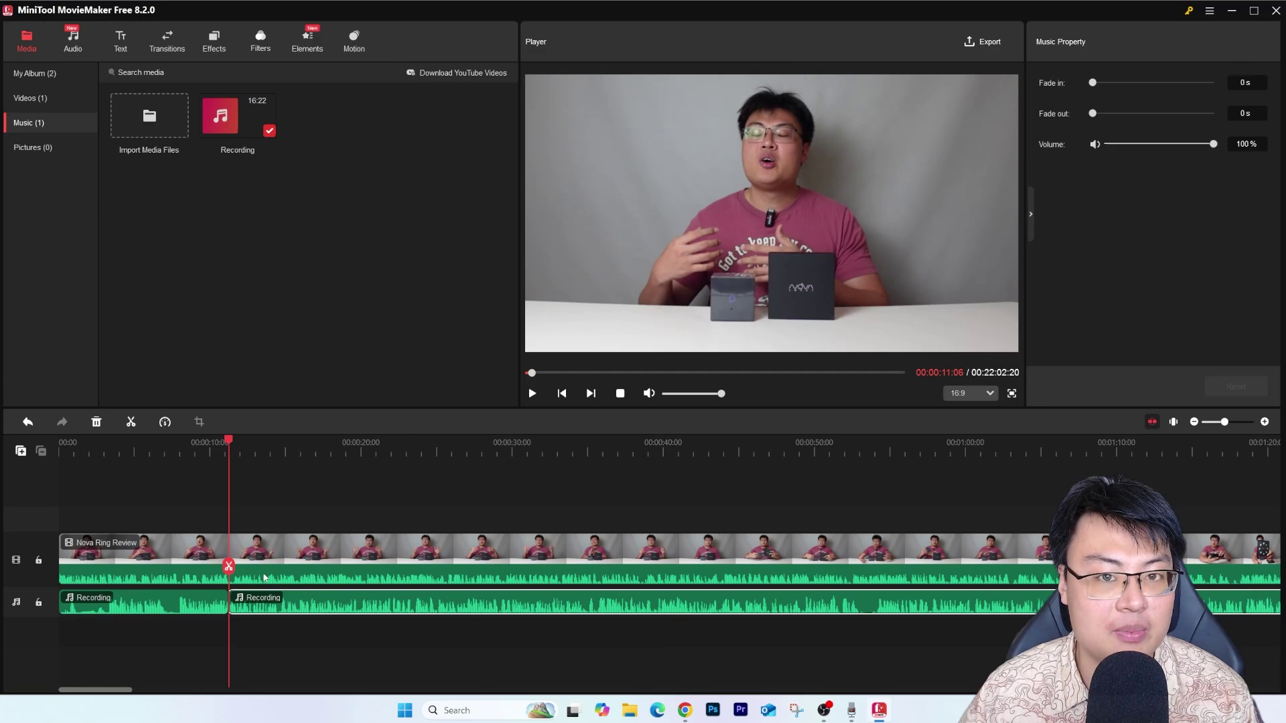
click(220, 544)
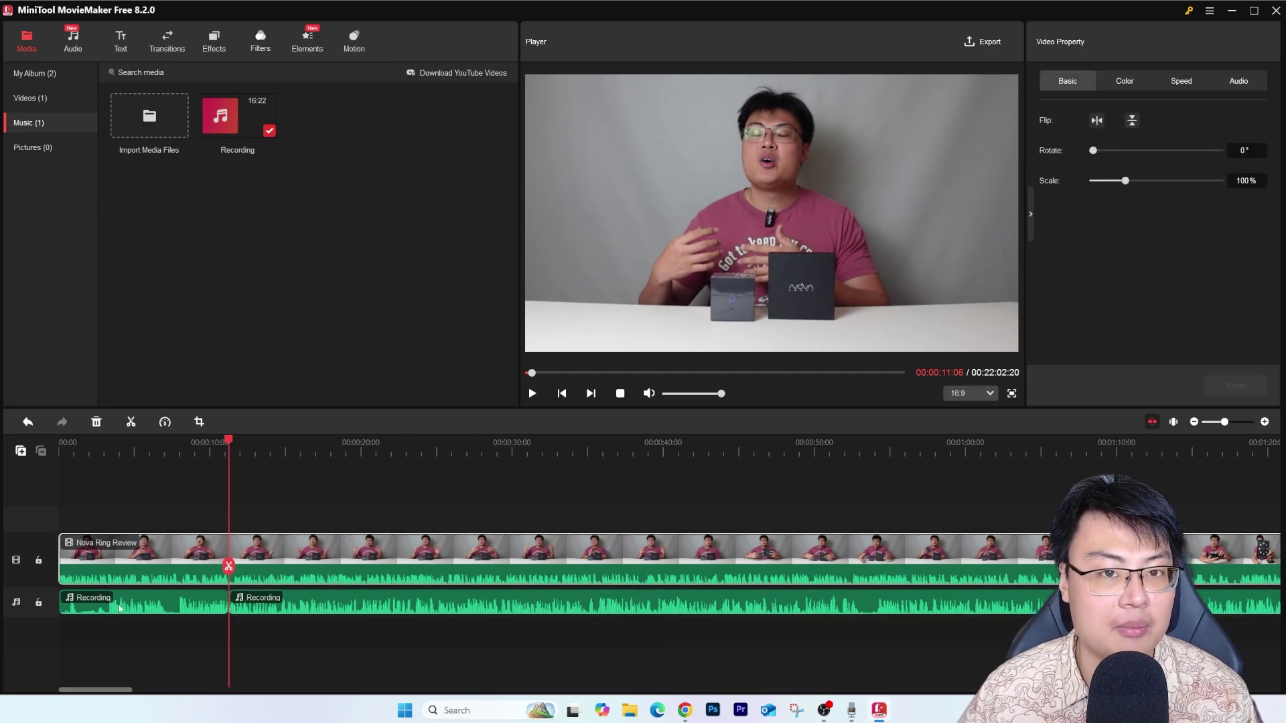
click(127, 606)
key(Delete)
drag(286, 595, 188, 595)
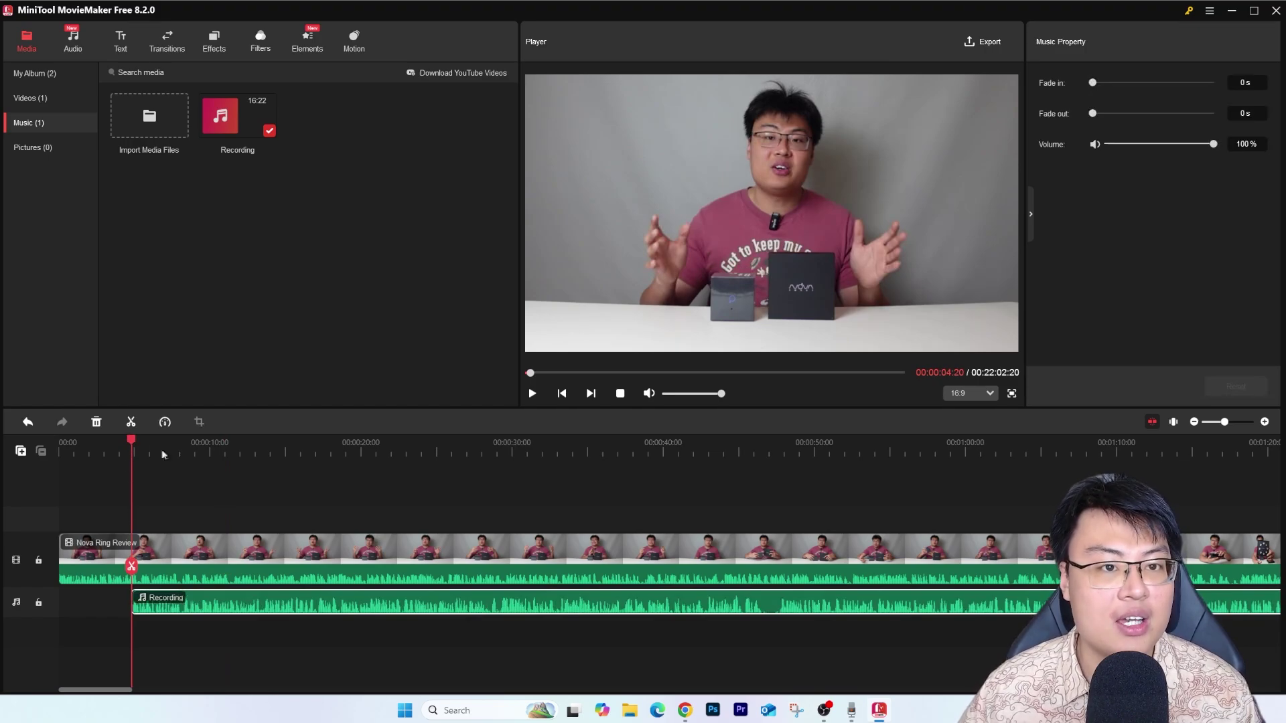
Split the Nova Ring Review clip at 19 seconds and delete the first piece
click(215, 445)
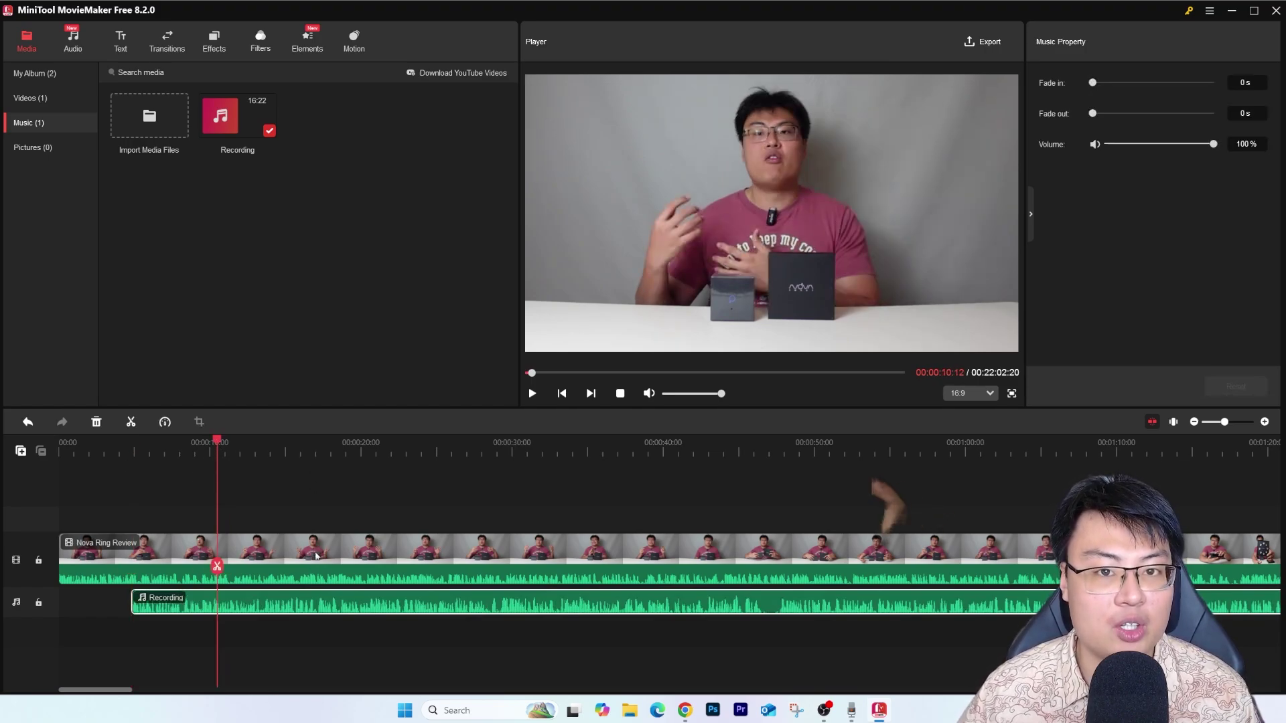
click(239, 551)
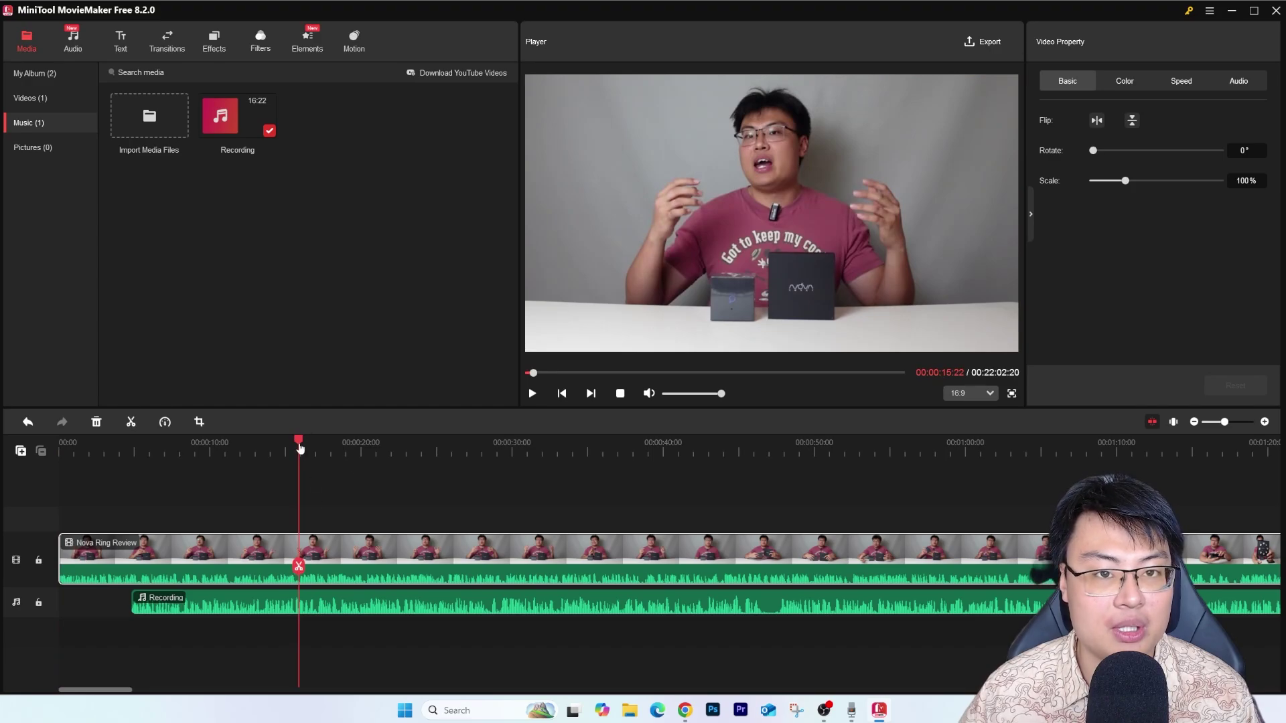
drag(300, 448, 346, 447)
click(346, 568)
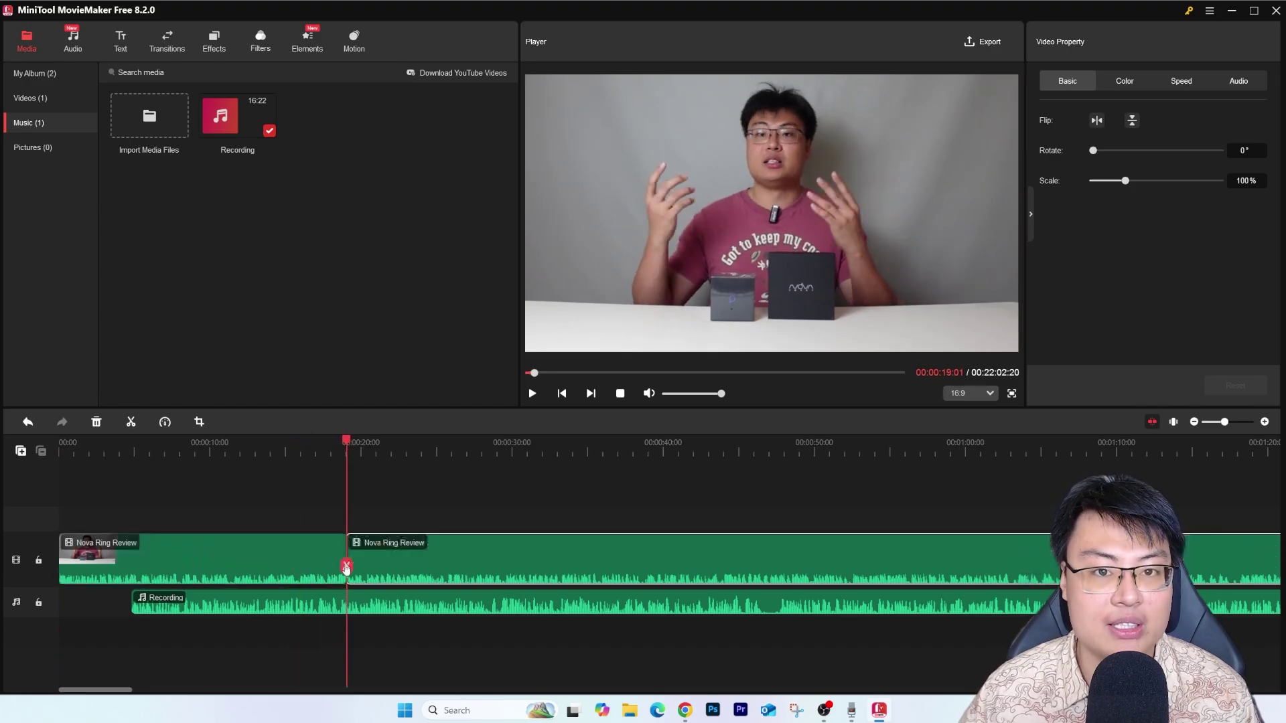
click(251, 556)
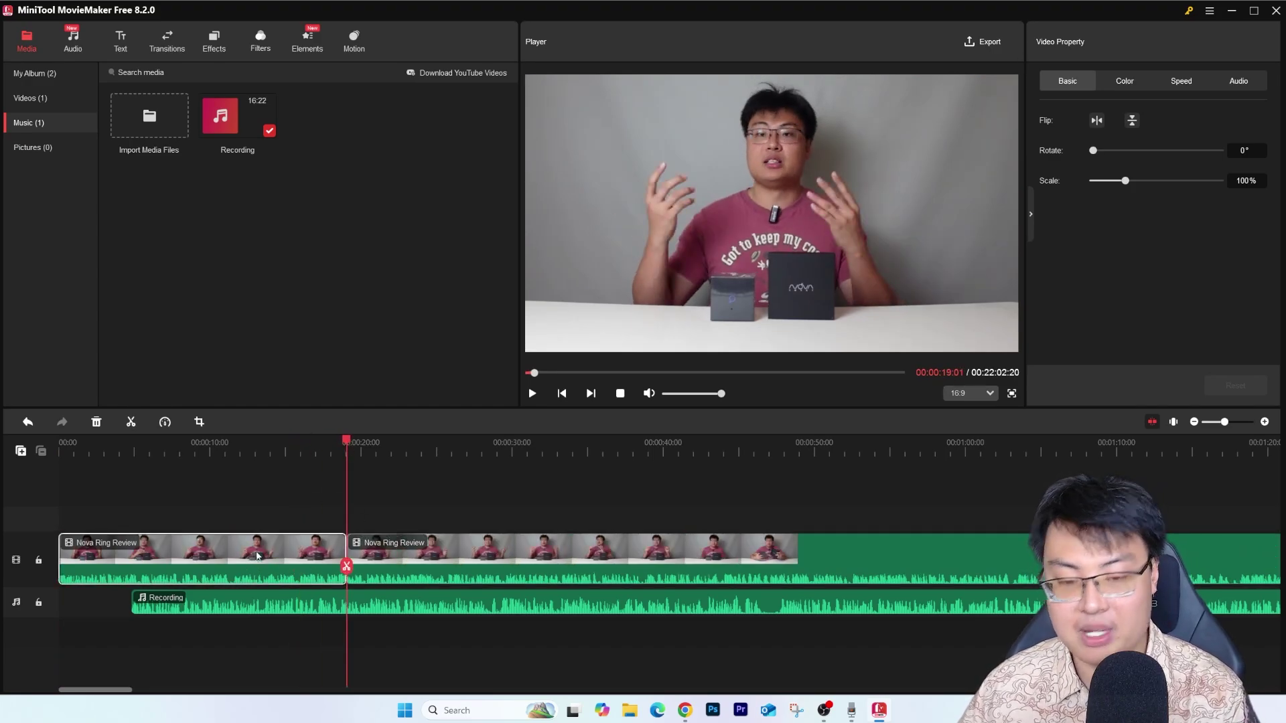
key(Delete)
click(319, 558)
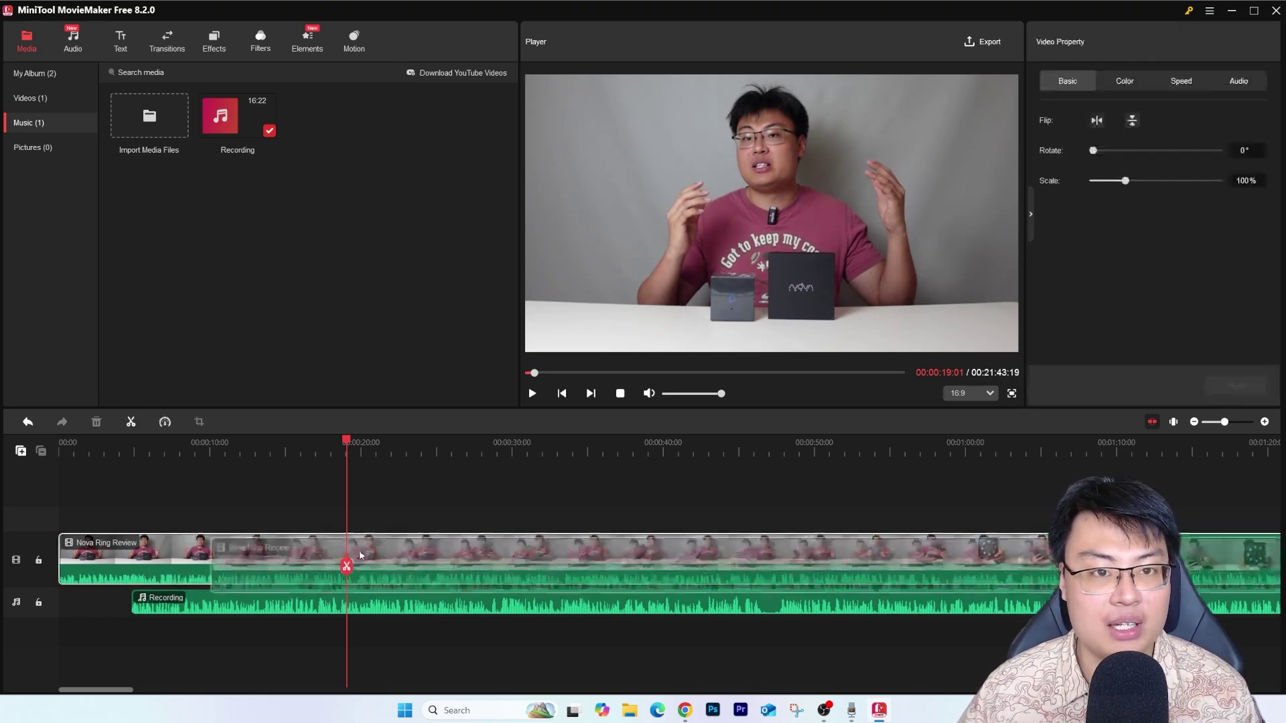
click(233, 443)
Move the remaining Recording audio to 0:00 and show the built-in Audio music library
click(327, 468)
drag(198, 599, 126, 593)
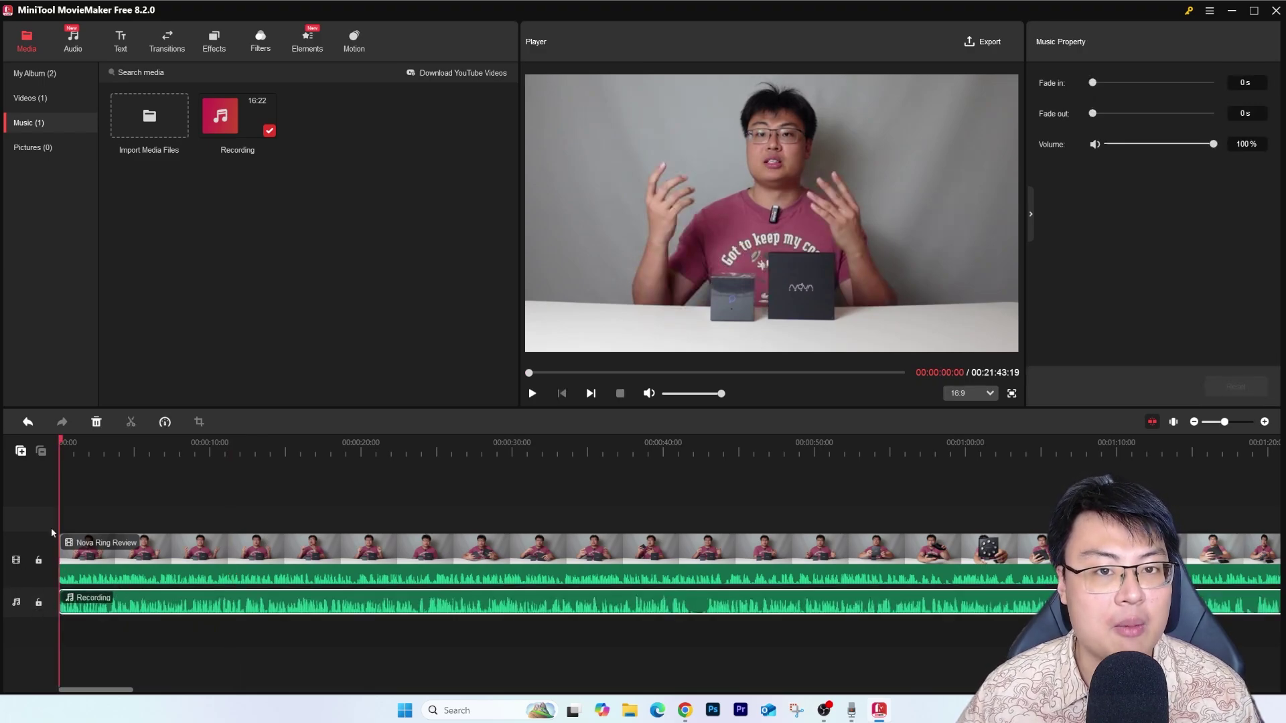
click(247, 465)
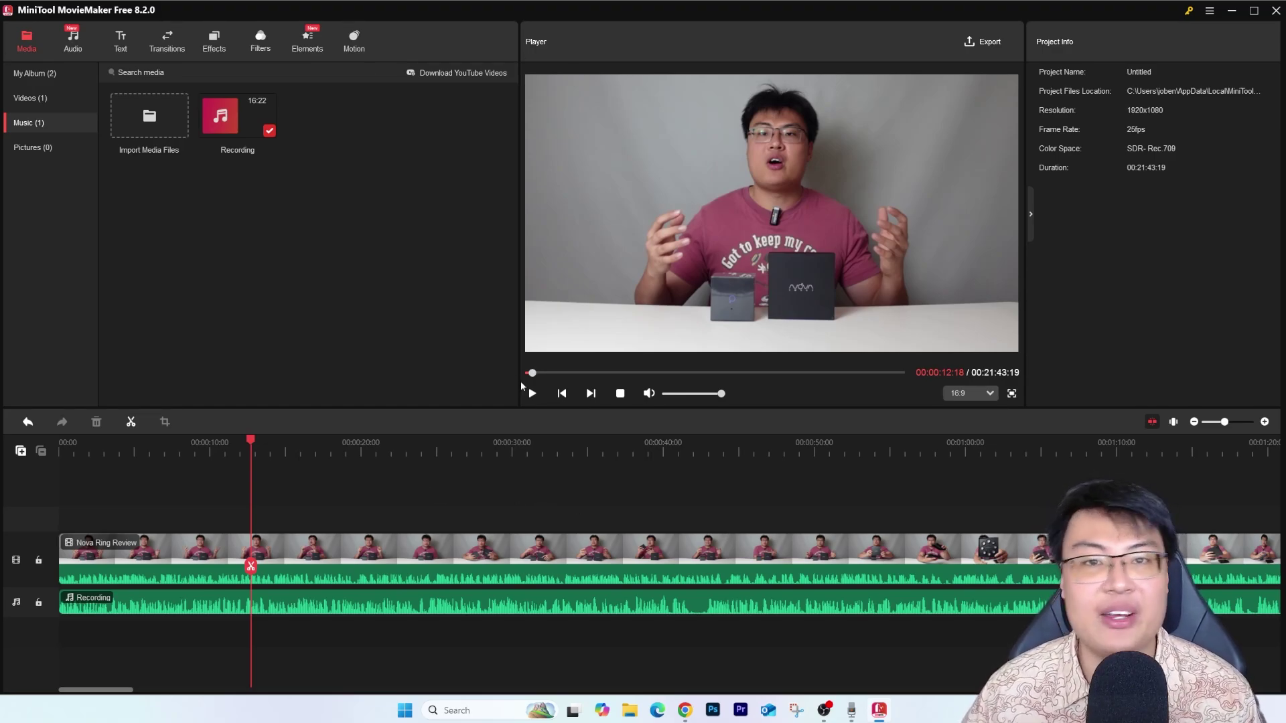
click(75, 44)
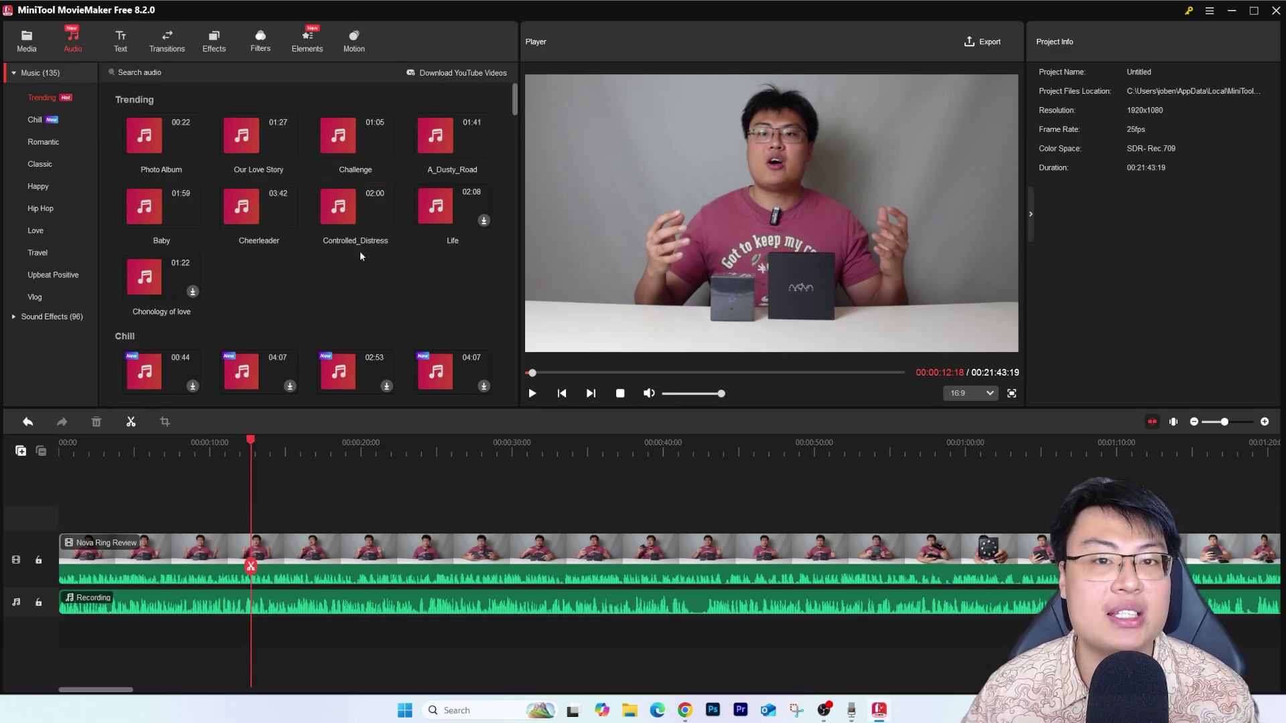
Browse the music categories Trending, Chill, Romantic, Classic, Hip Hop, Happy and Upbeat Positive
scroll(335, 254, down, 6)
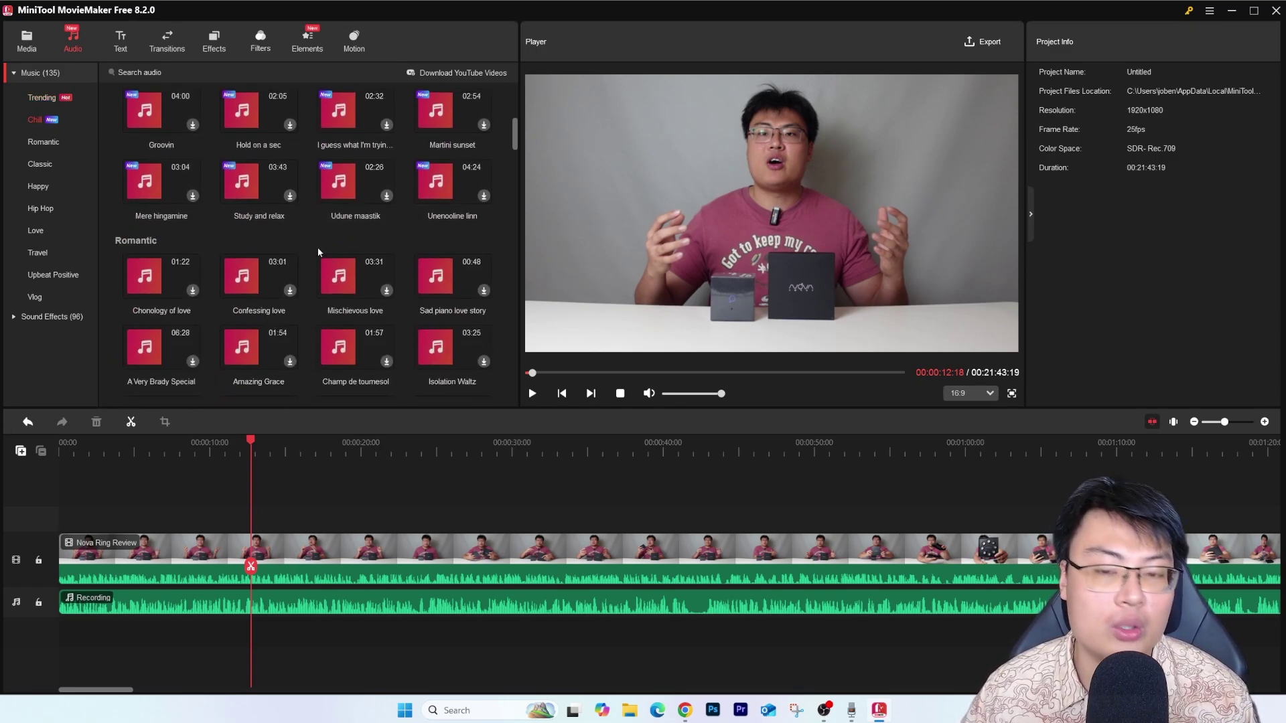
scroll(313, 265, down, 5)
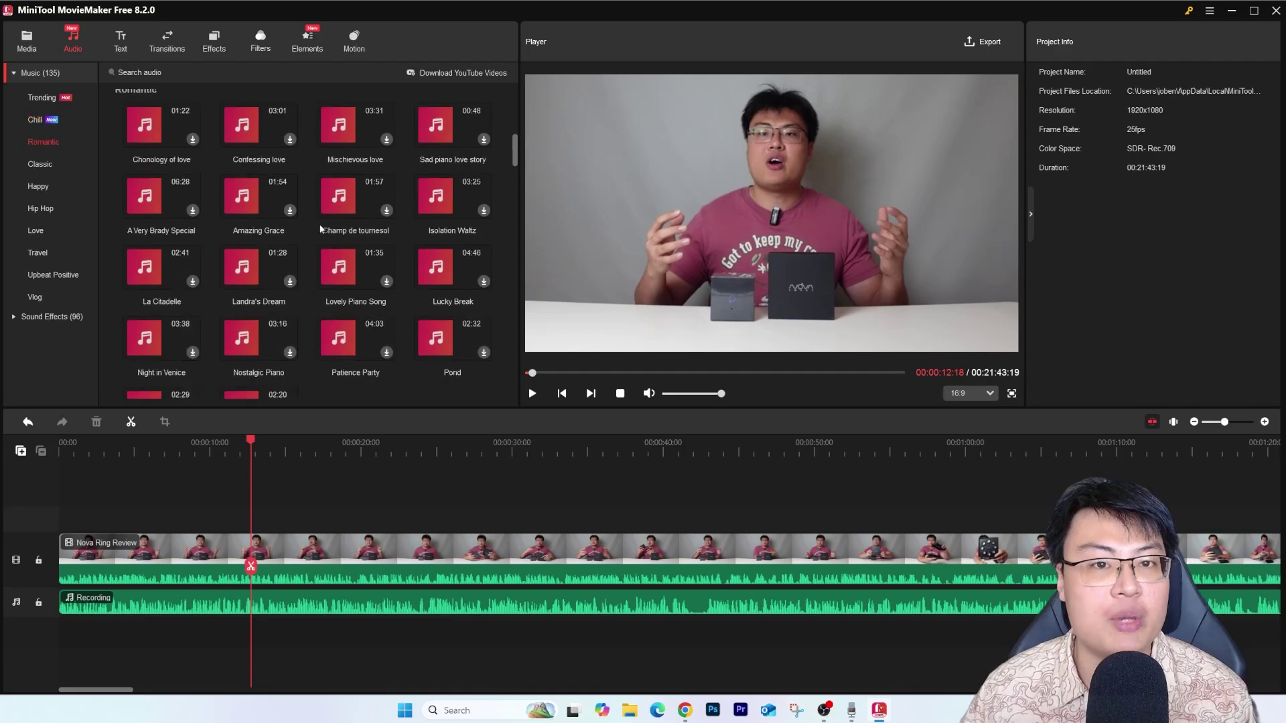
scroll(348, 265, up, 5)
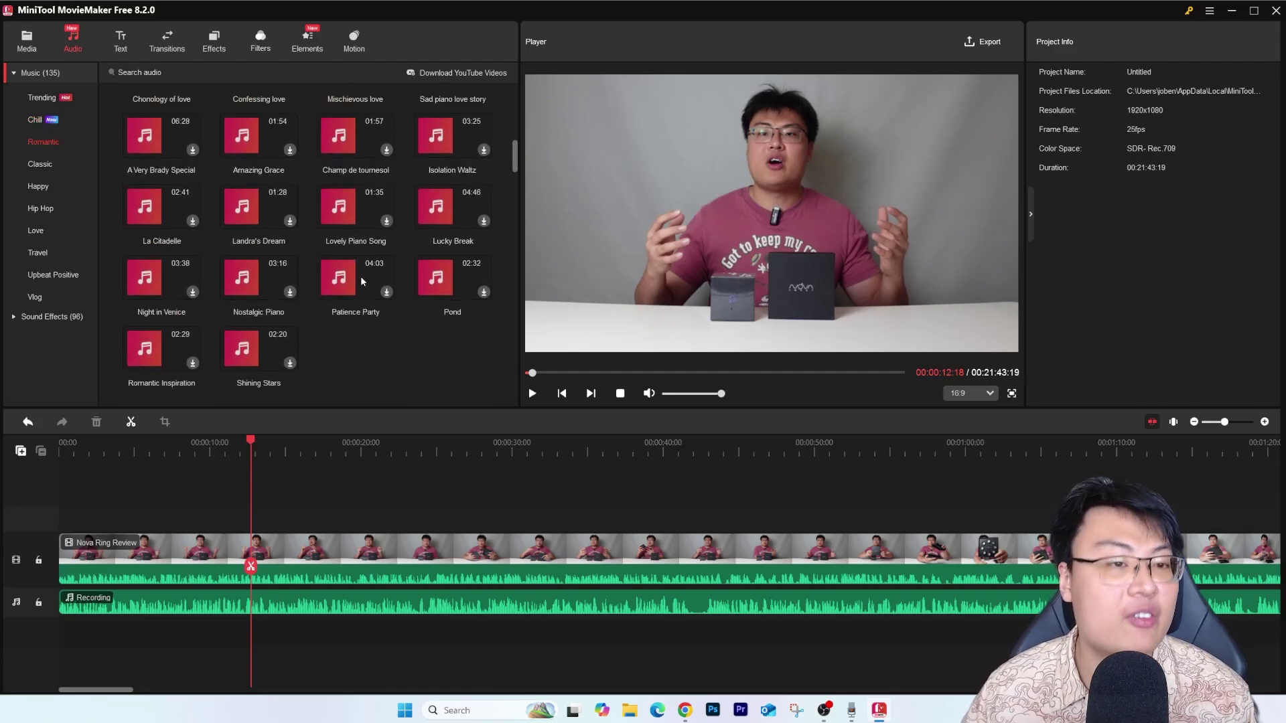
scroll(200, 188, down, 5)
scroll(154, 164, down, 2)
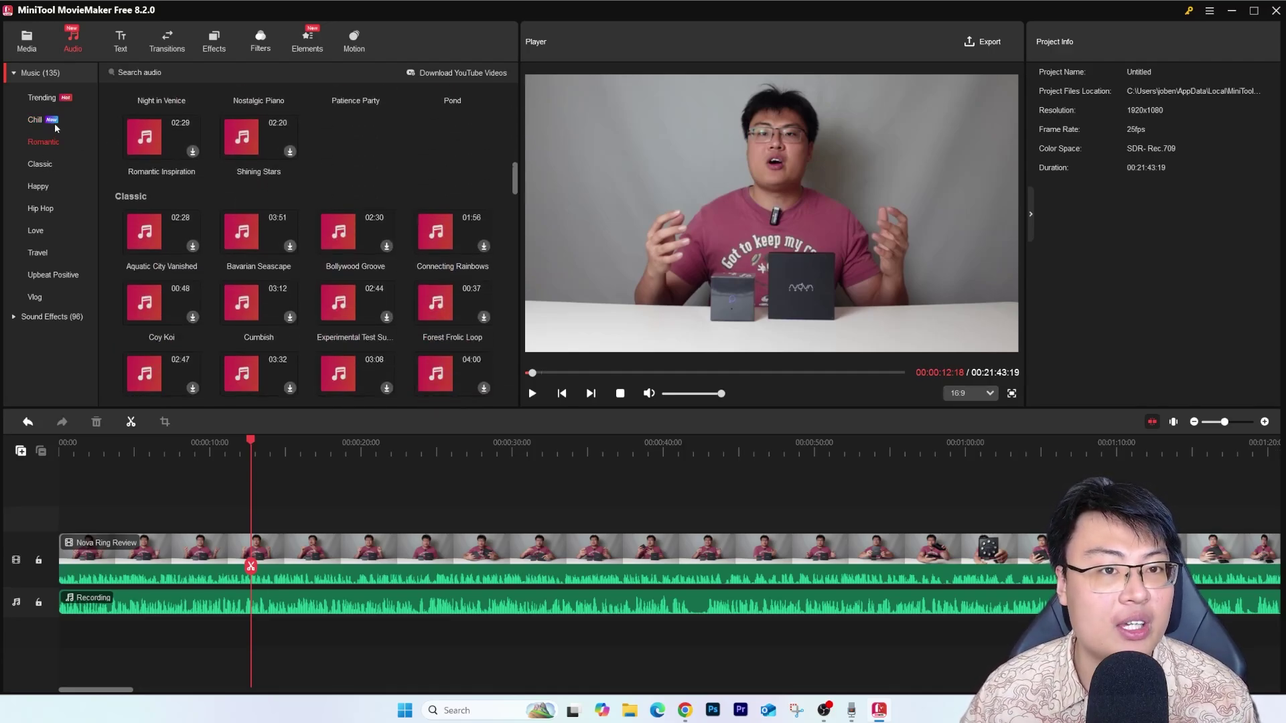
click(41, 99)
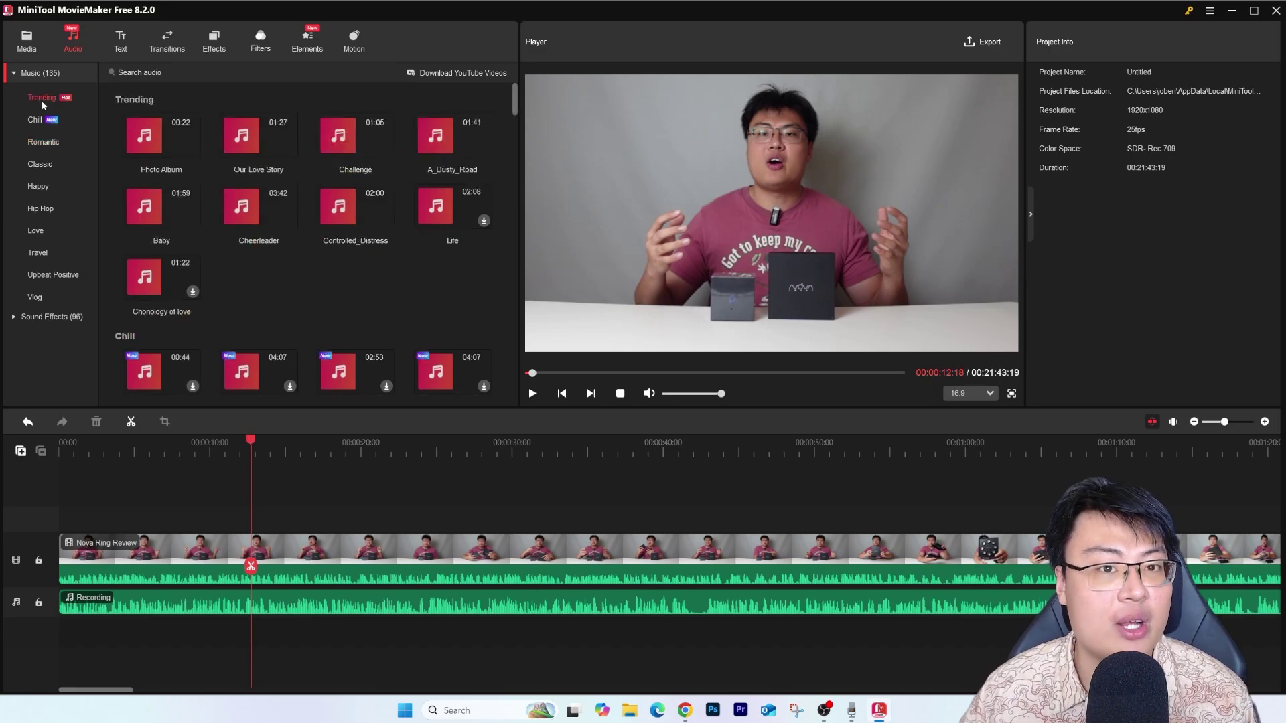
click(37, 122)
click(42, 143)
click(42, 165)
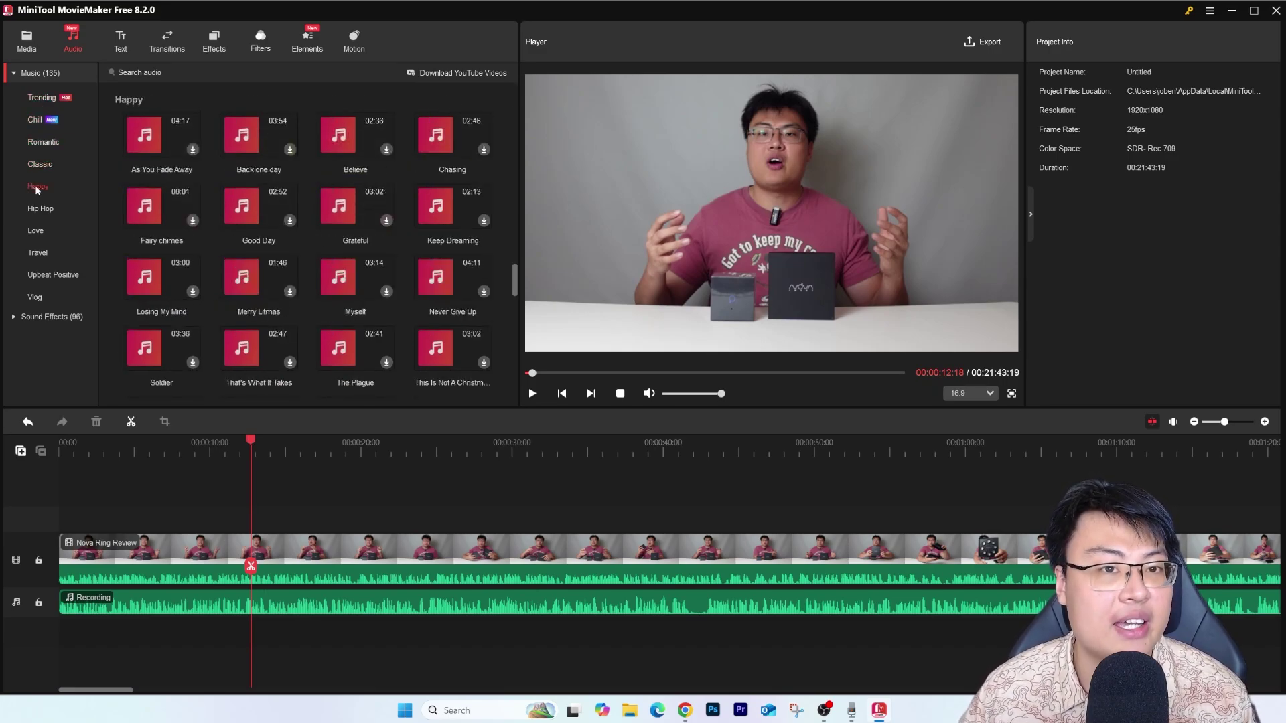
click(36, 209)
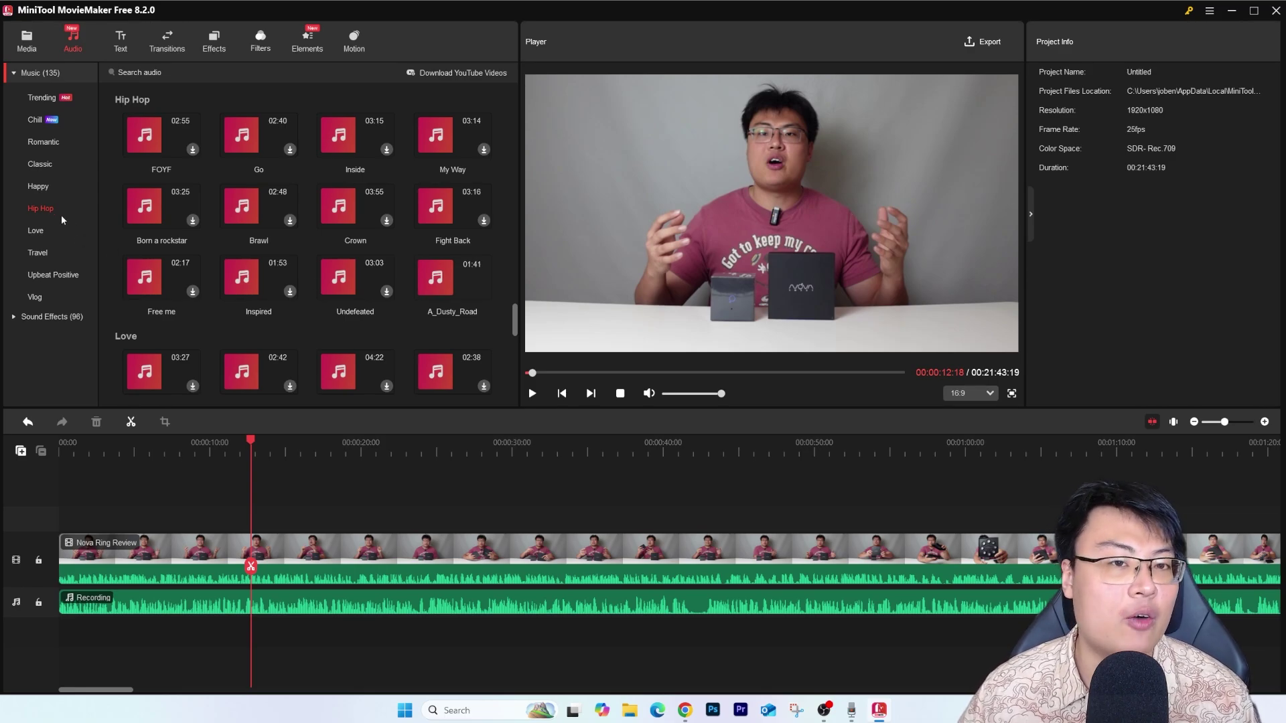
click(39, 187)
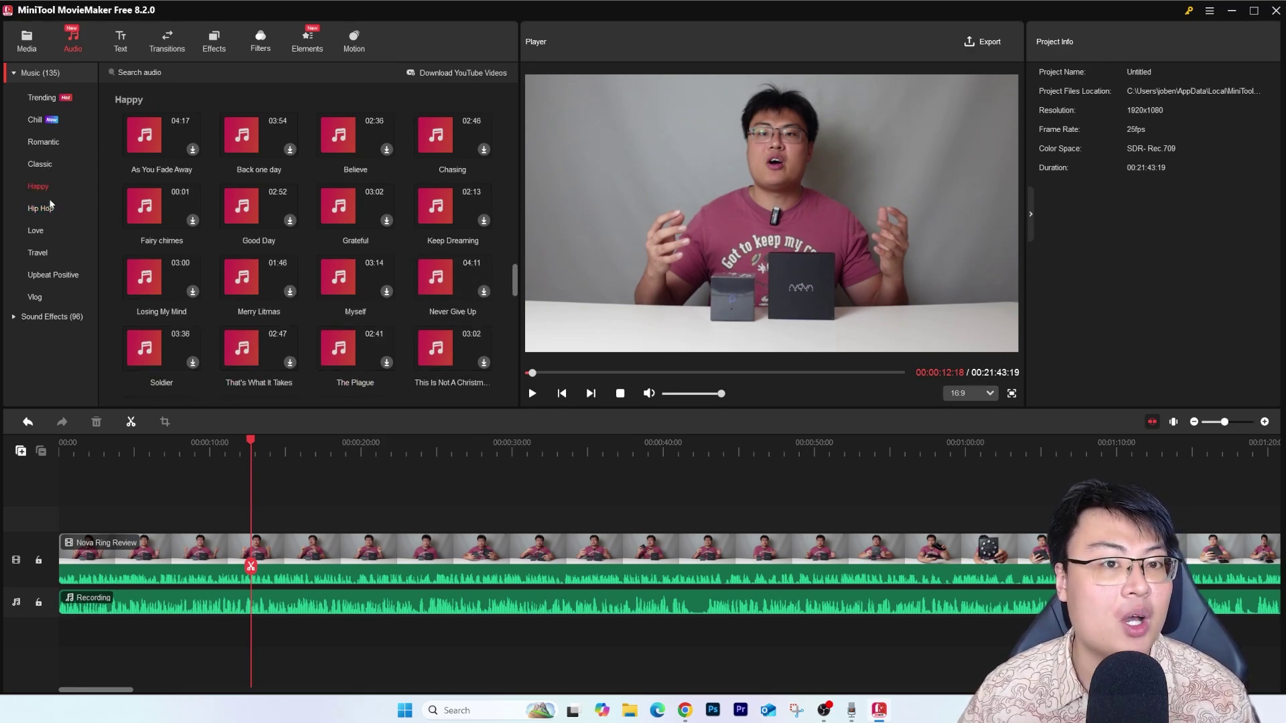
click(35, 276)
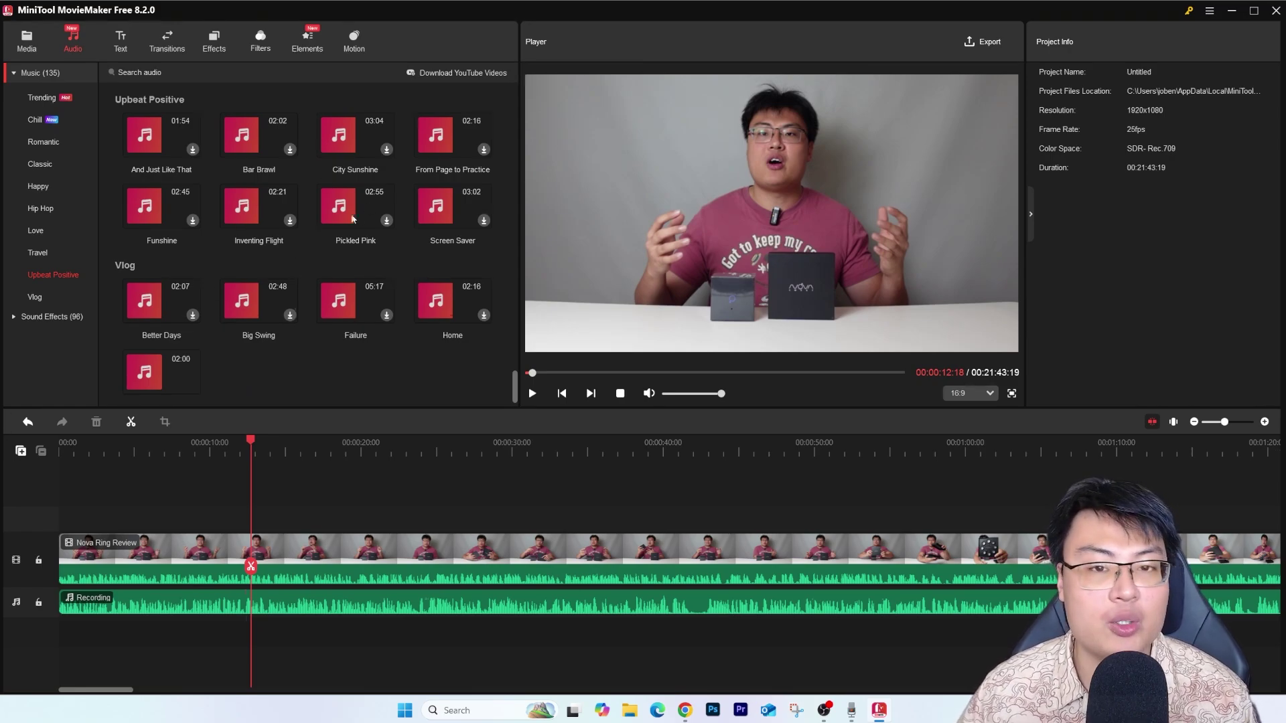
Add Pickled Pink on a new track under the Recording at 21% volume with 71 s fade-in
drag(385, 221, 154, 623)
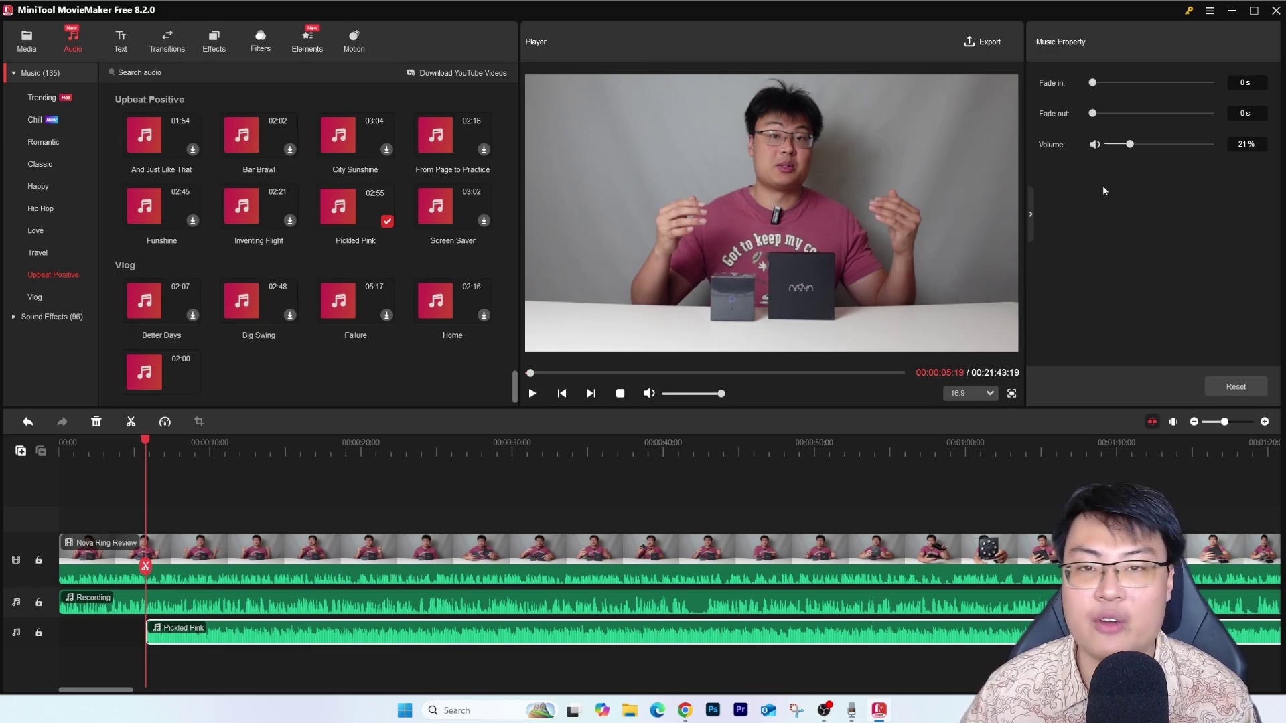
drag(1093, 83, 1092, 113)
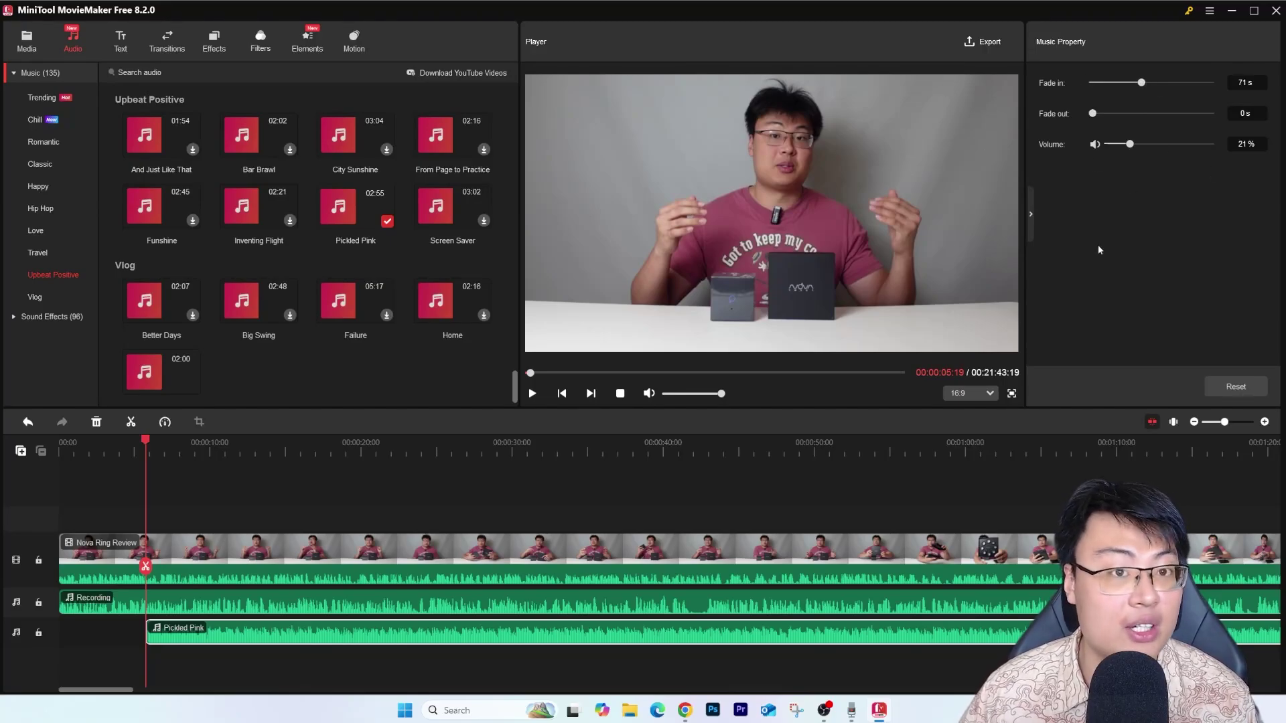
click(453, 548)
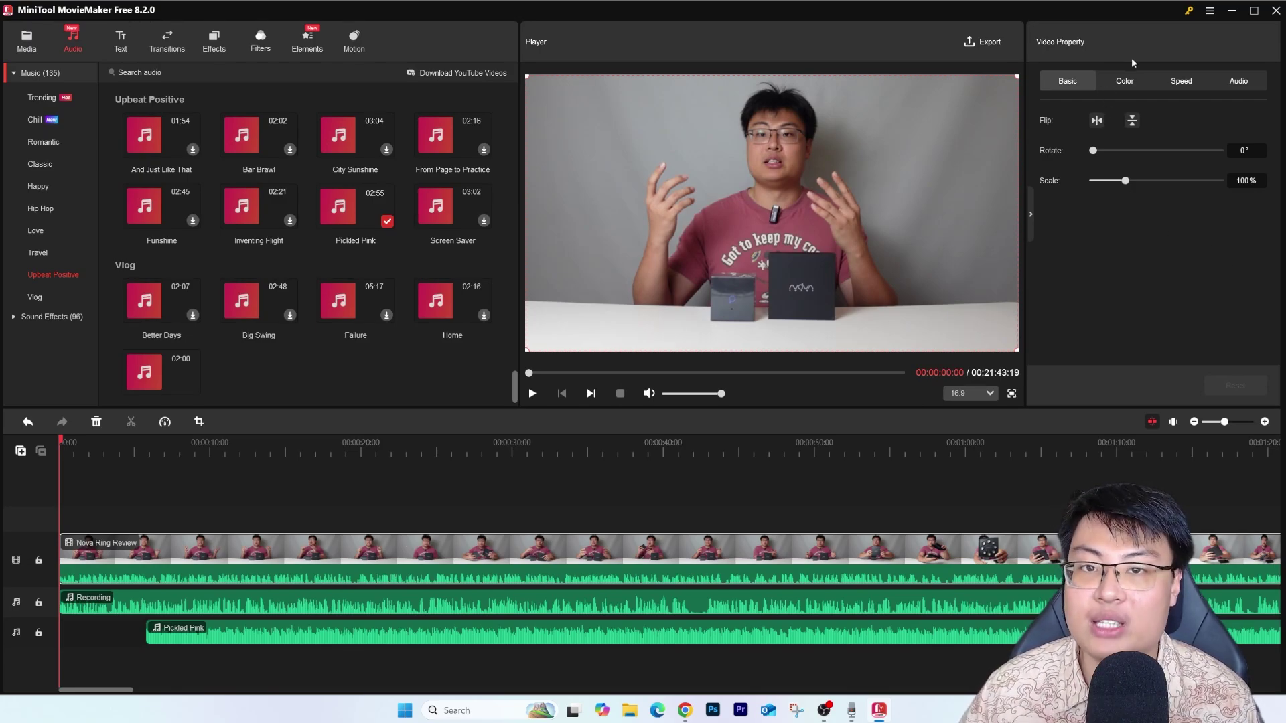
Raise the Nova Ring Review clip's contrast to 4.6 and saturation to 21.1
click(1125, 81)
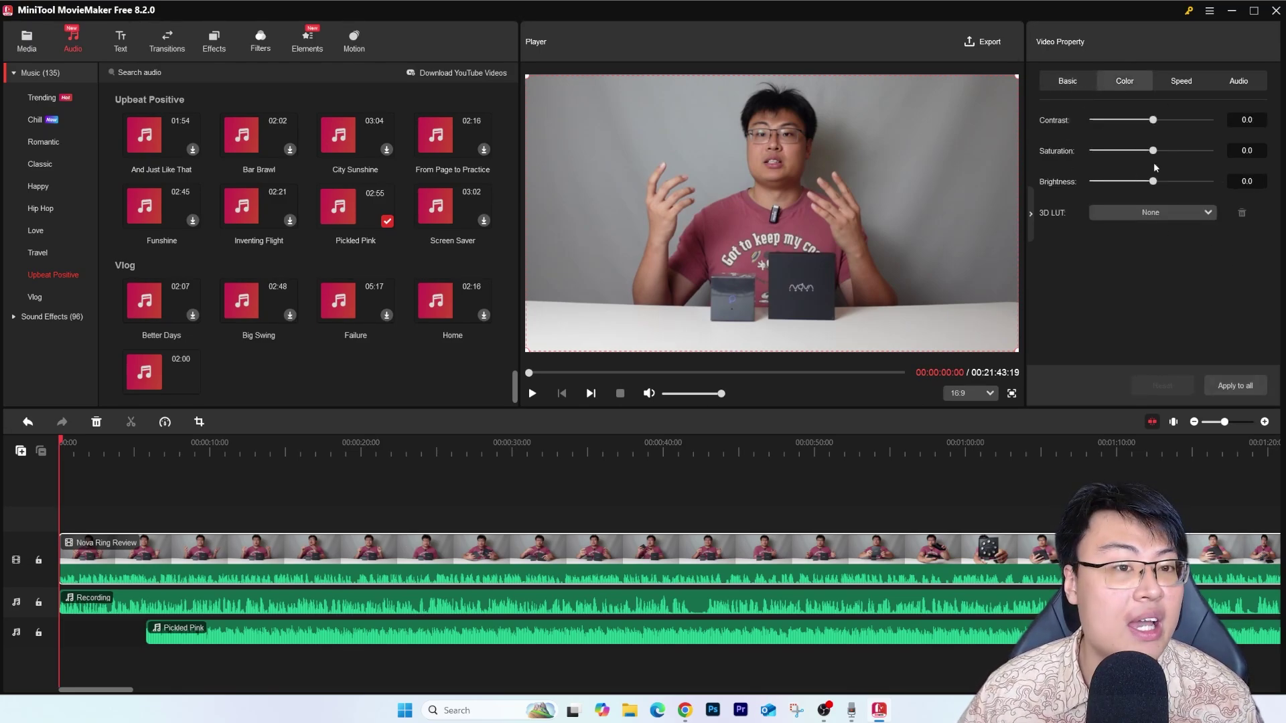
drag(1153, 120, 1165, 150)
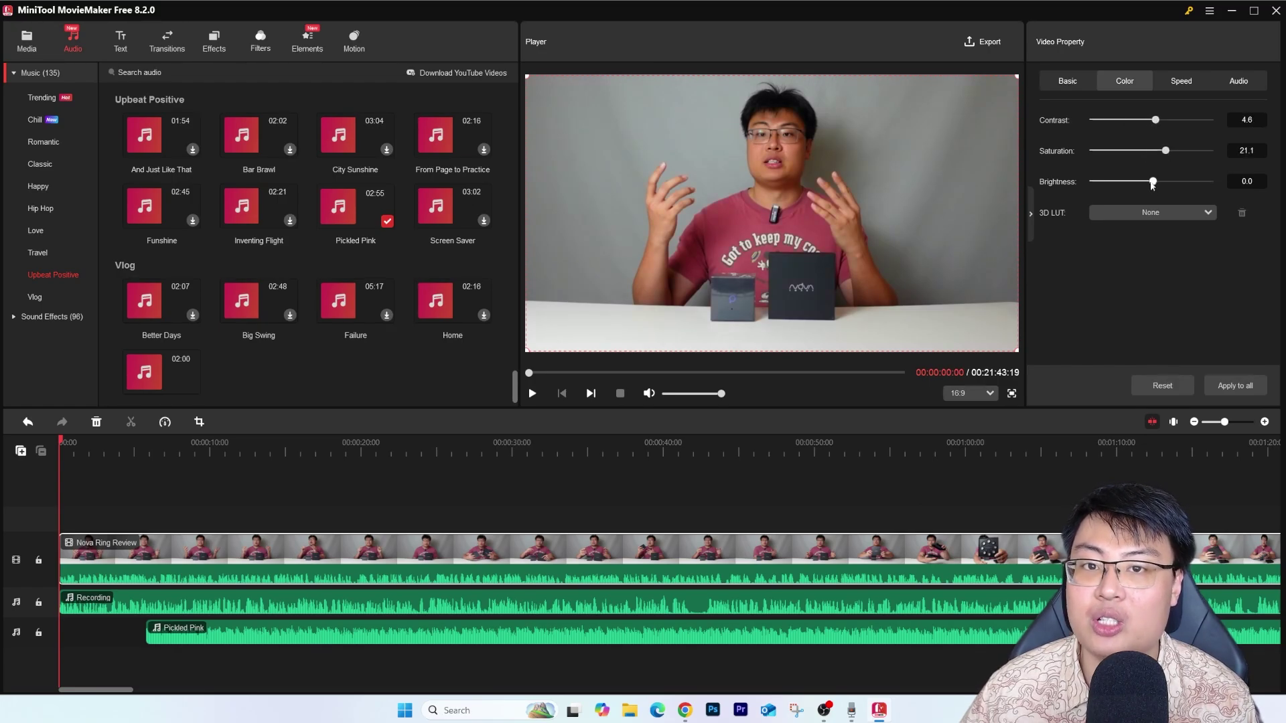
click(1031, 213)
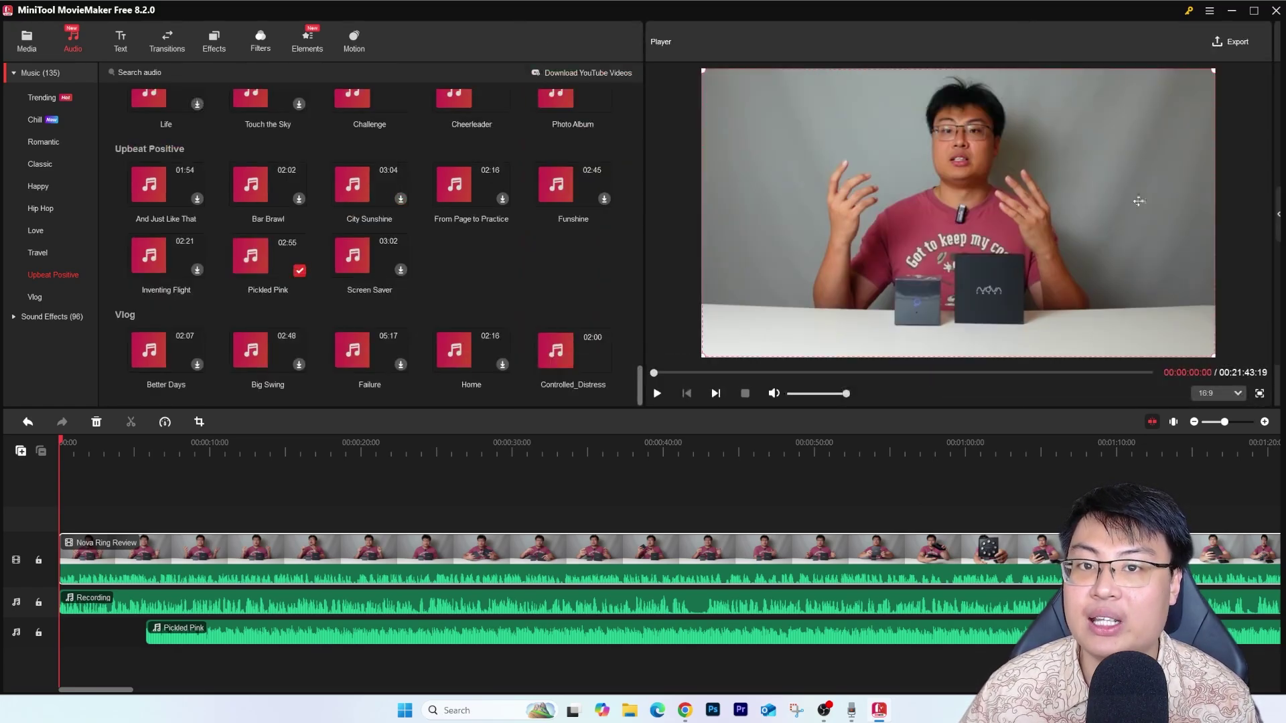
click(1279, 216)
Try the Batman and Harry Potter 3D LUT looks on the clip
click(1150, 213)
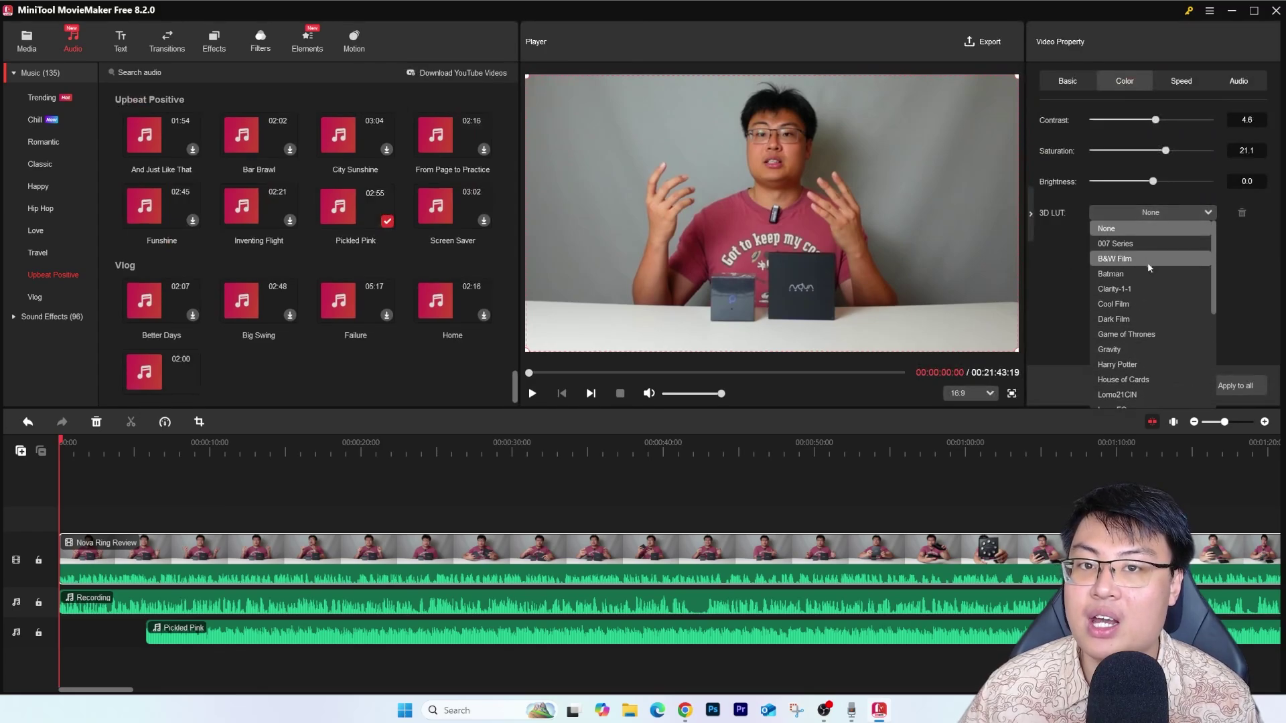
click(1142, 274)
click(1151, 215)
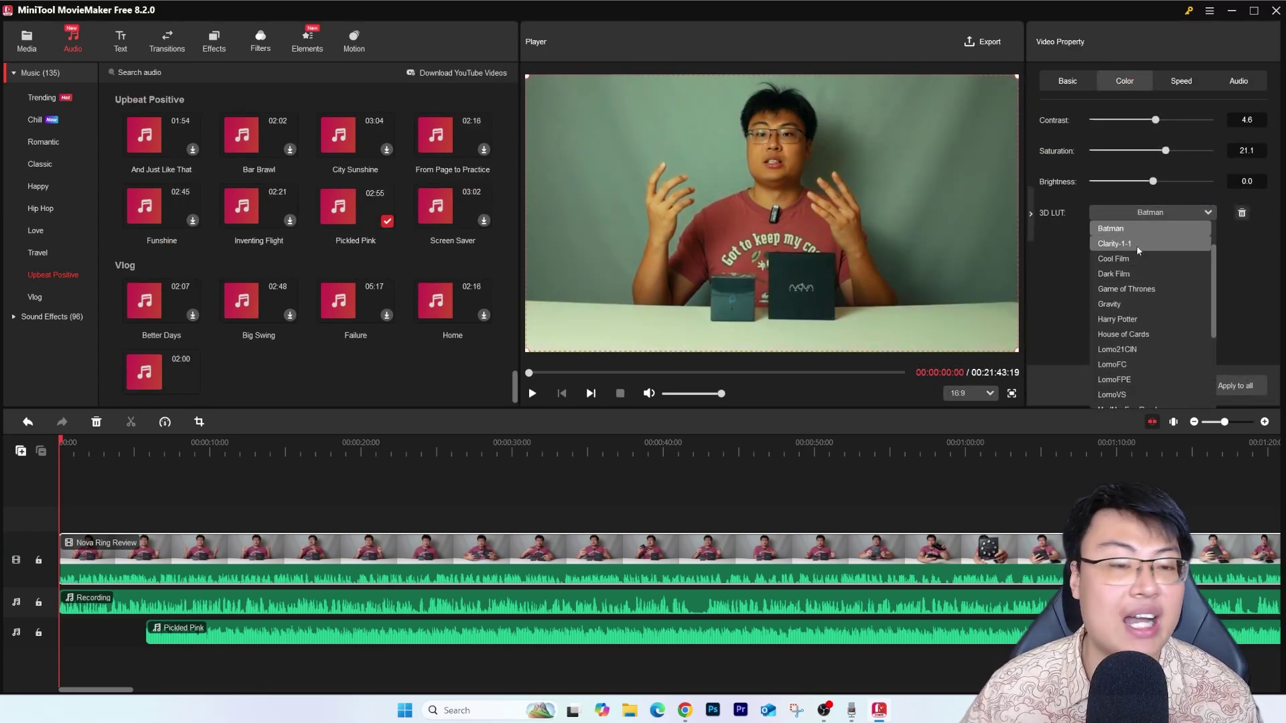
scroll(1137, 251, down, 3)
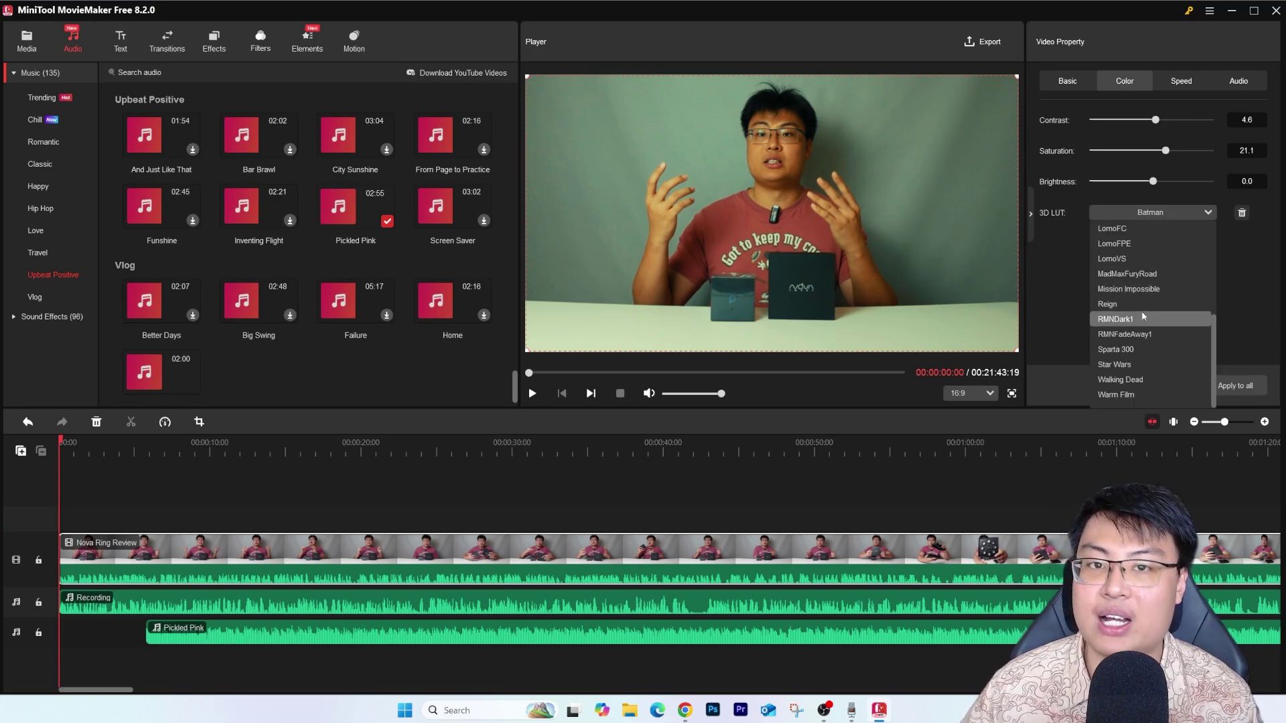
scroll(1157, 255, up, 2)
click(1142, 319)
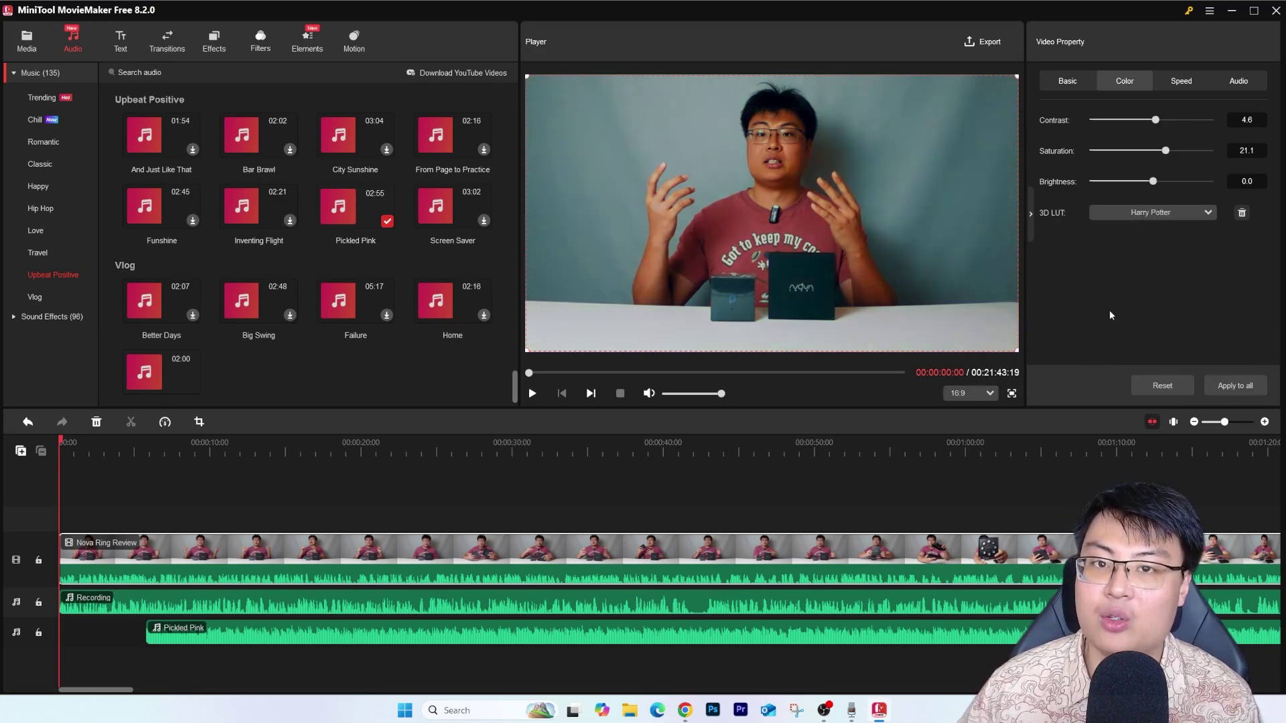
Try RMNFadeAway1, then settle on the Mission Impossible 3D LUT
click(1107, 211)
scroll(1118, 332, down, 1)
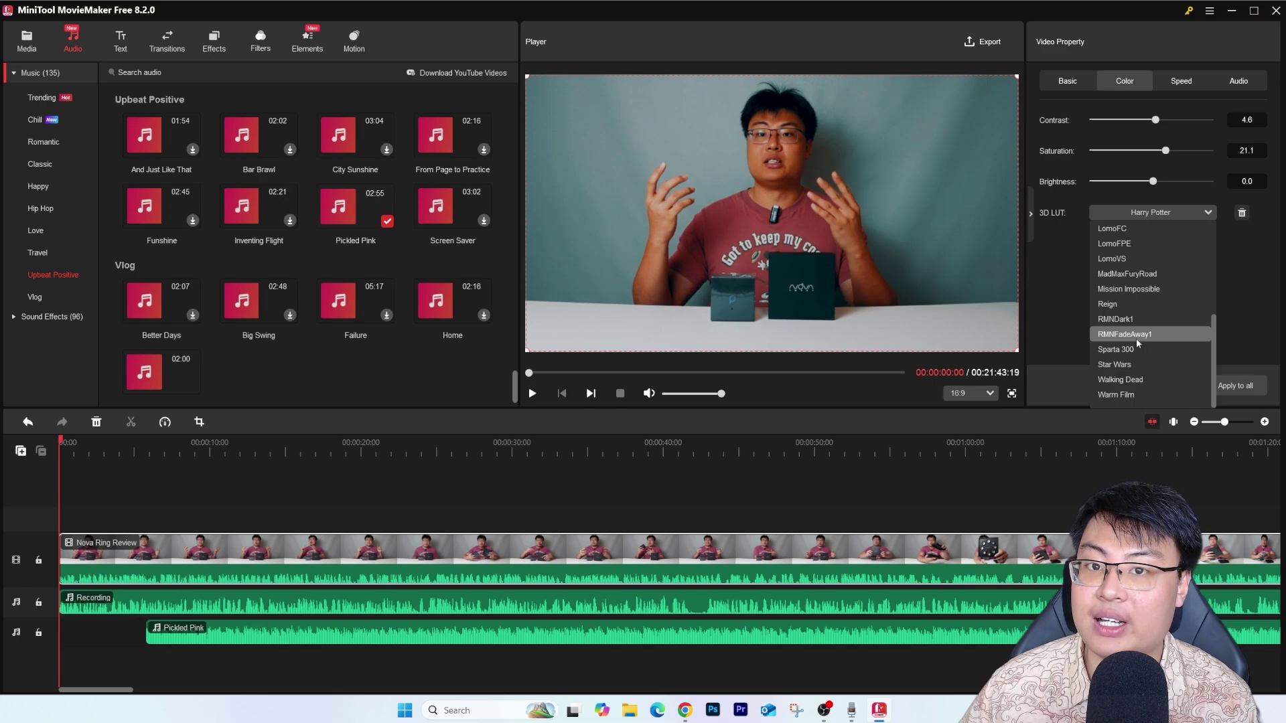
click(1136, 339)
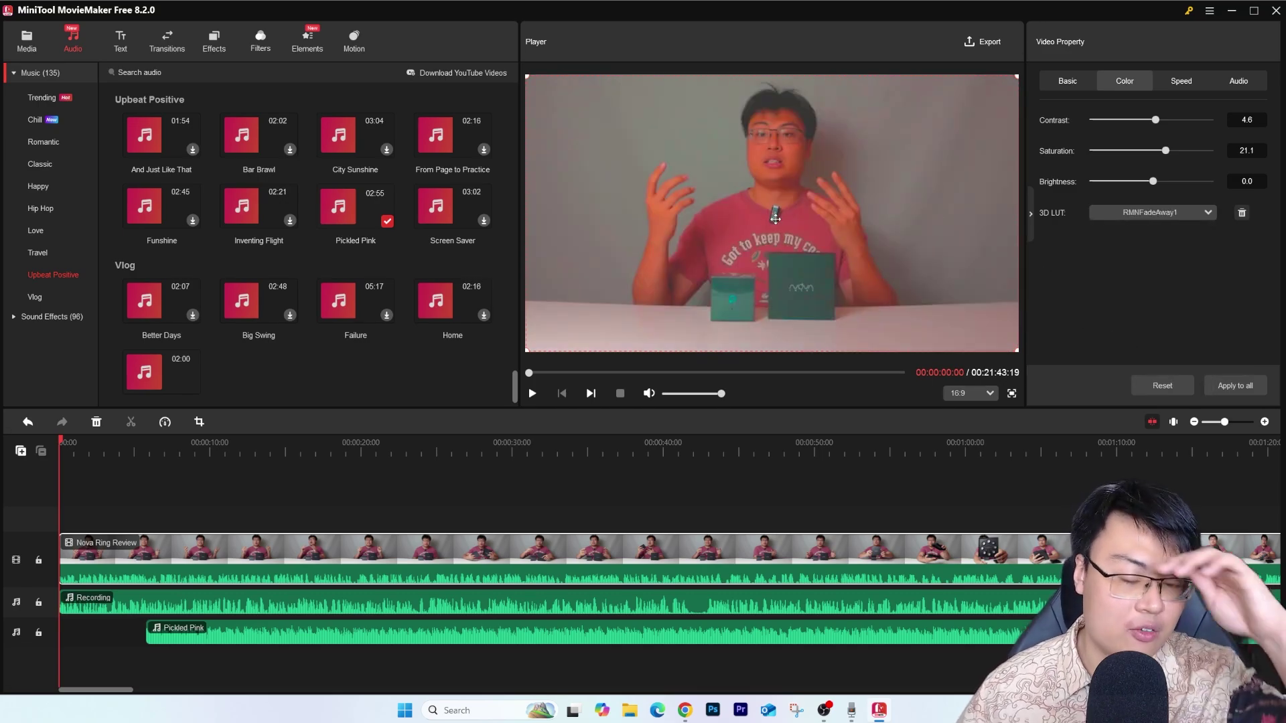
click(1152, 212)
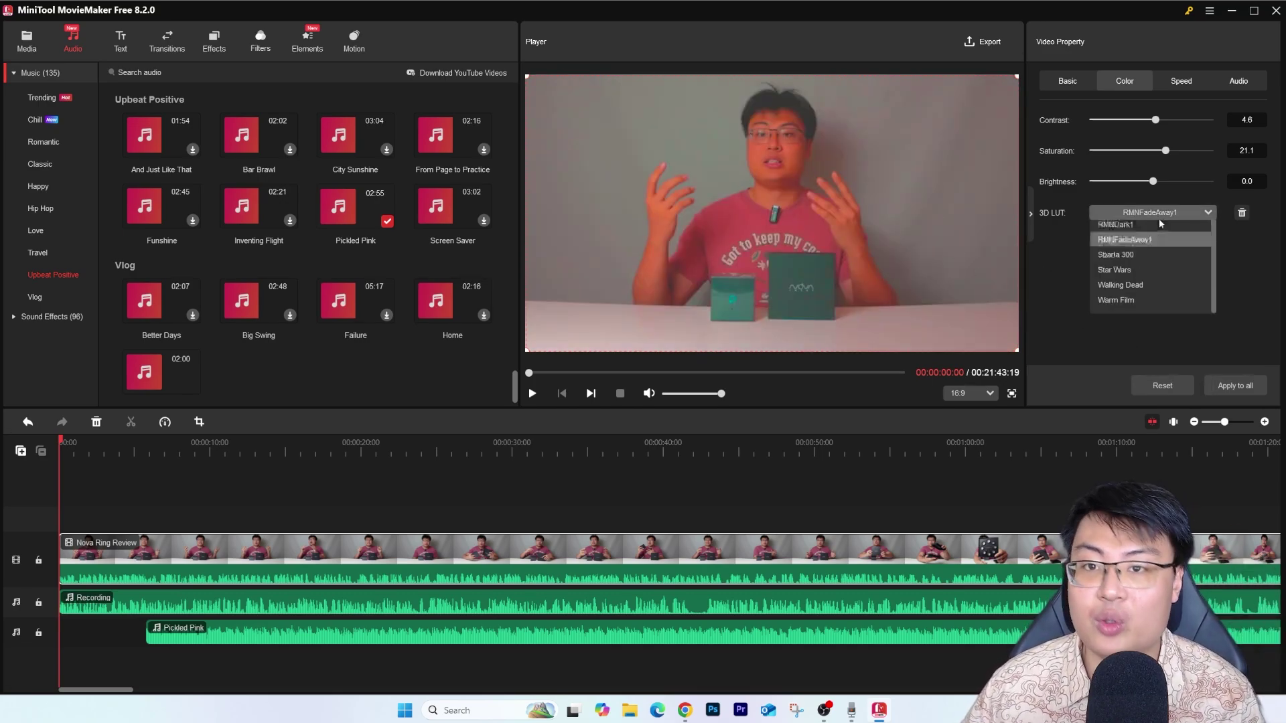
click(1139, 289)
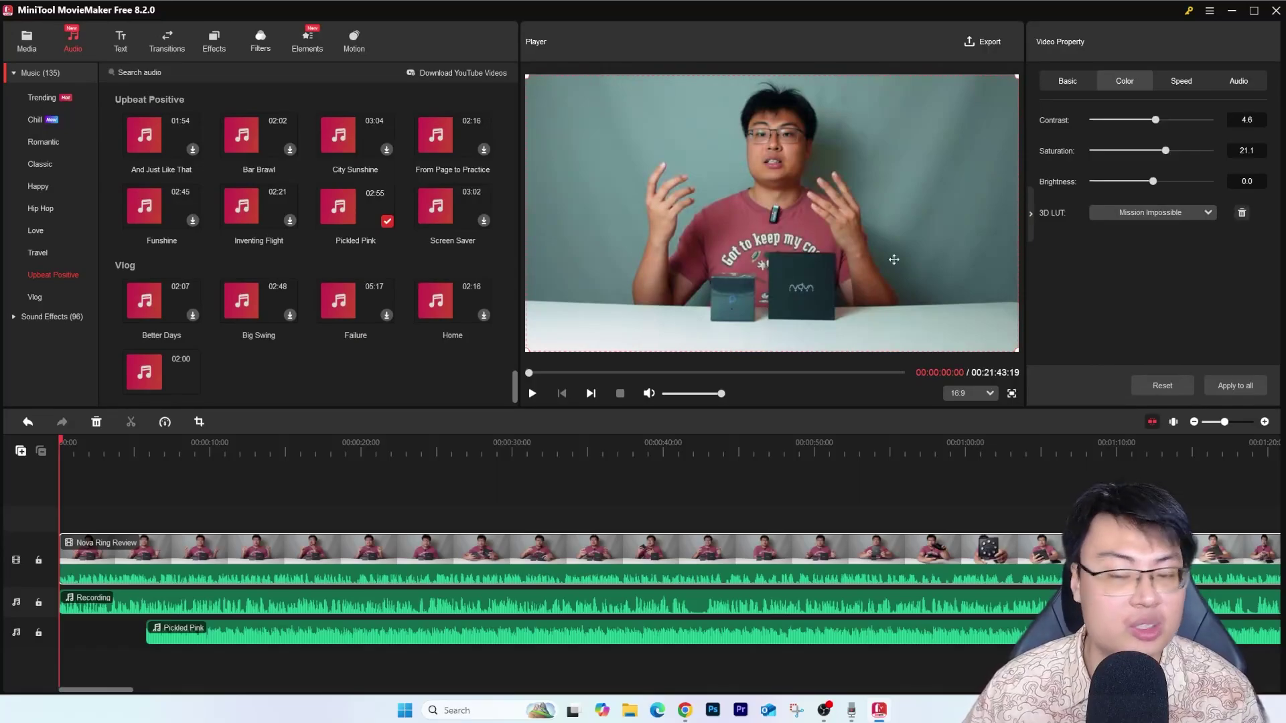
click(1106, 212)
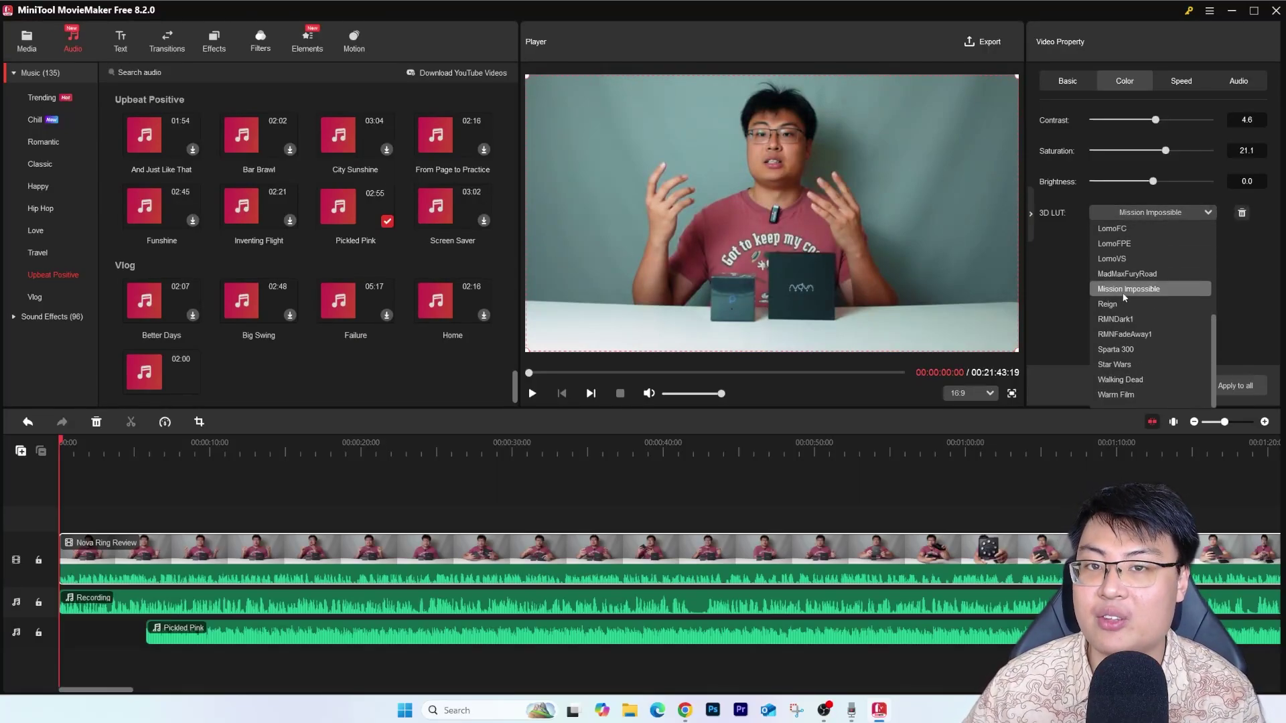
click(1076, 333)
Test the clip's speed down to 0.05x, return it to 1x, and lower its volume to 75%
click(1179, 80)
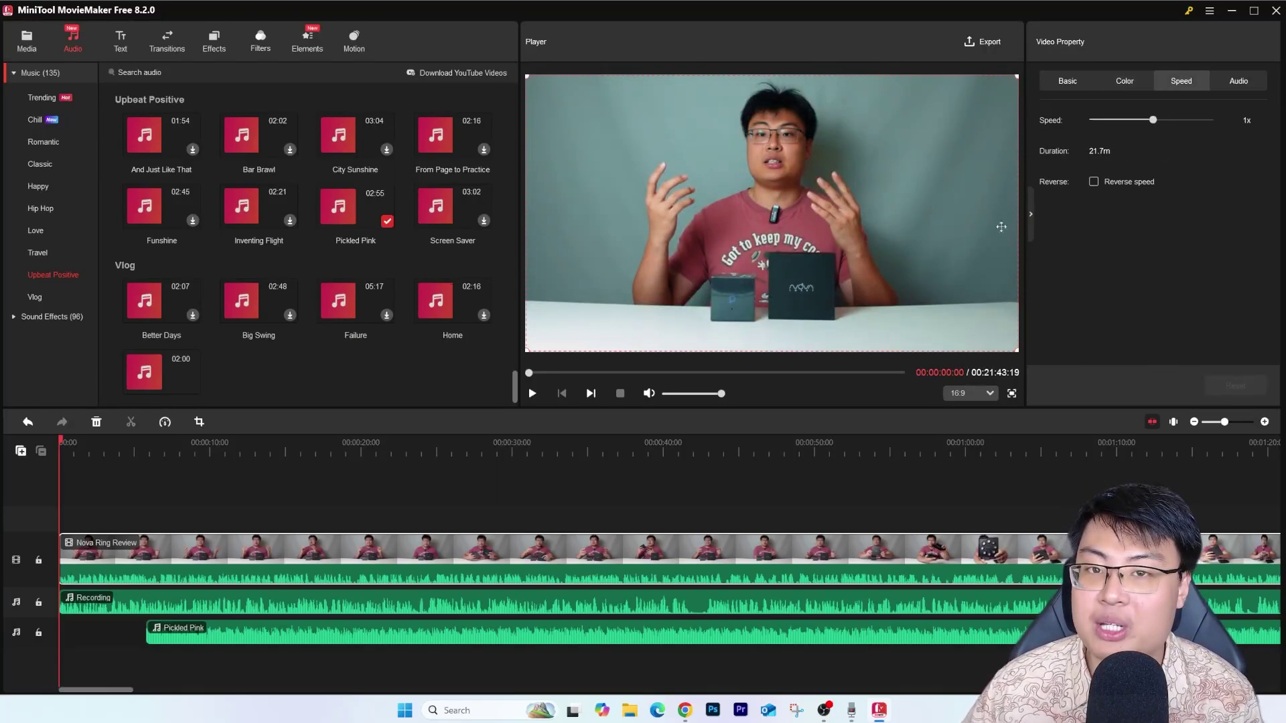
drag(1146, 125, 1102, 134)
click(1179, 121)
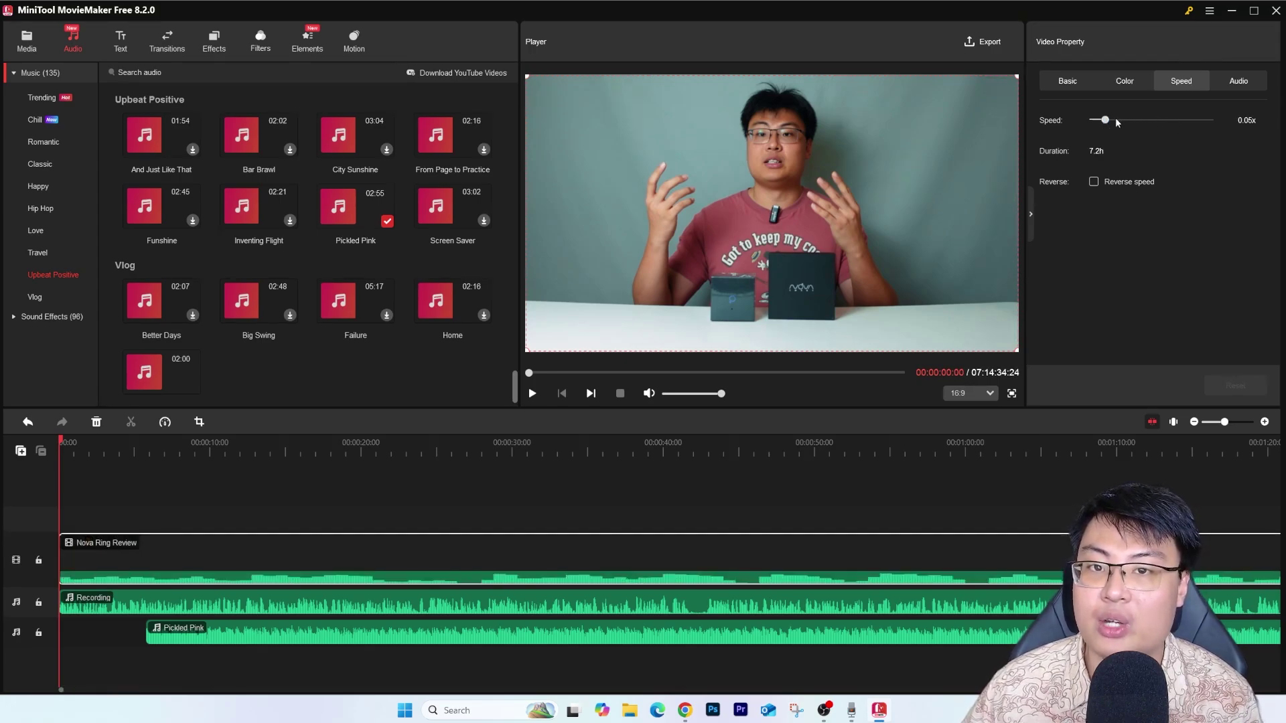
click(1103, 121)
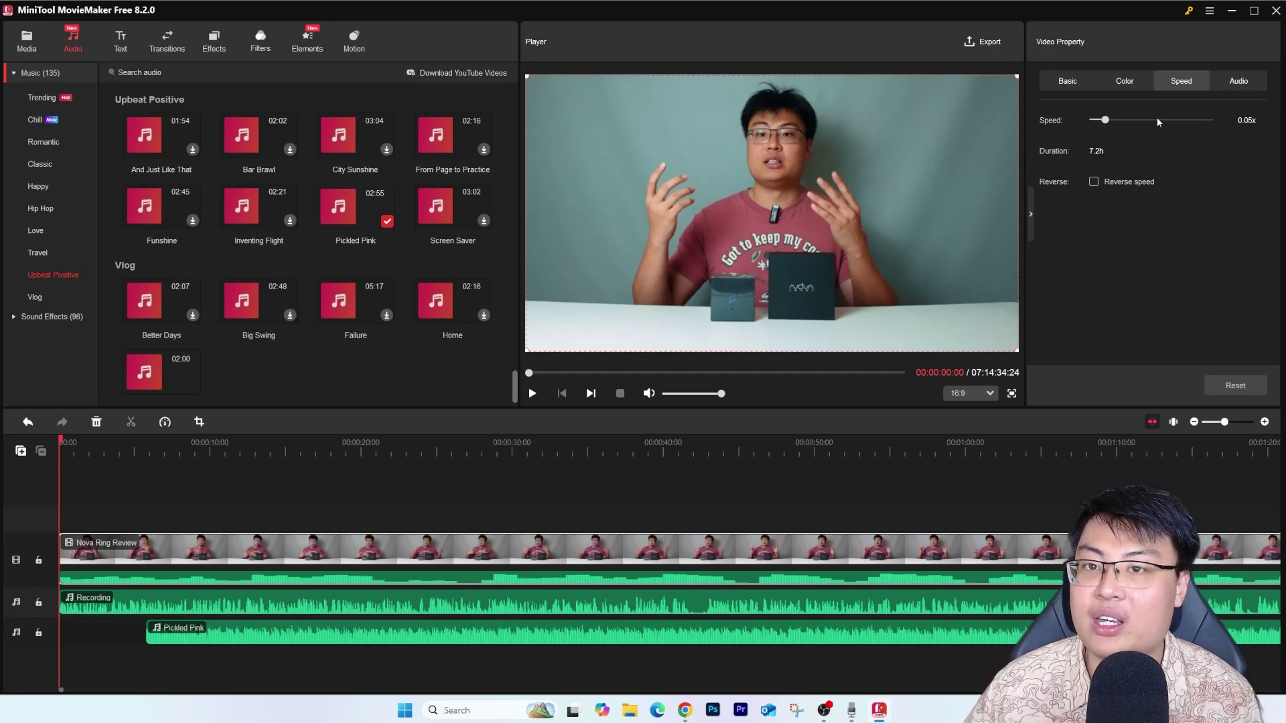
drag(1105, 121, 1153, 124)
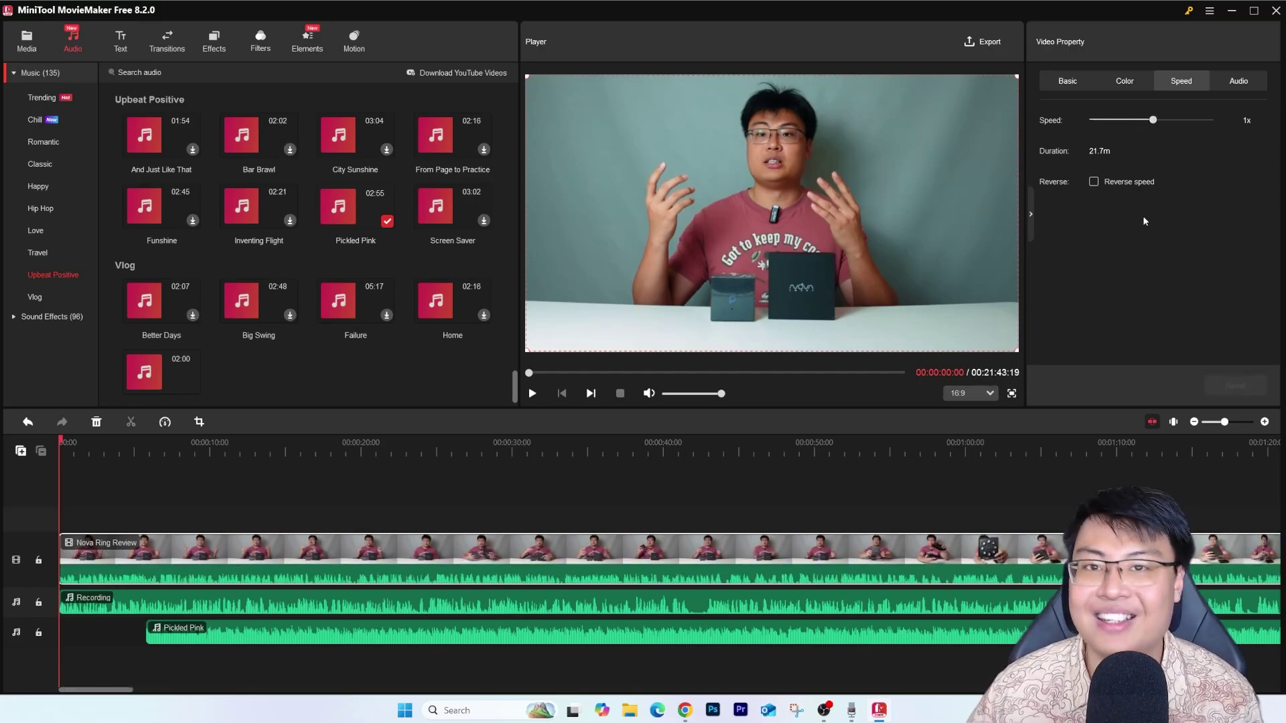
click(1212, 85)
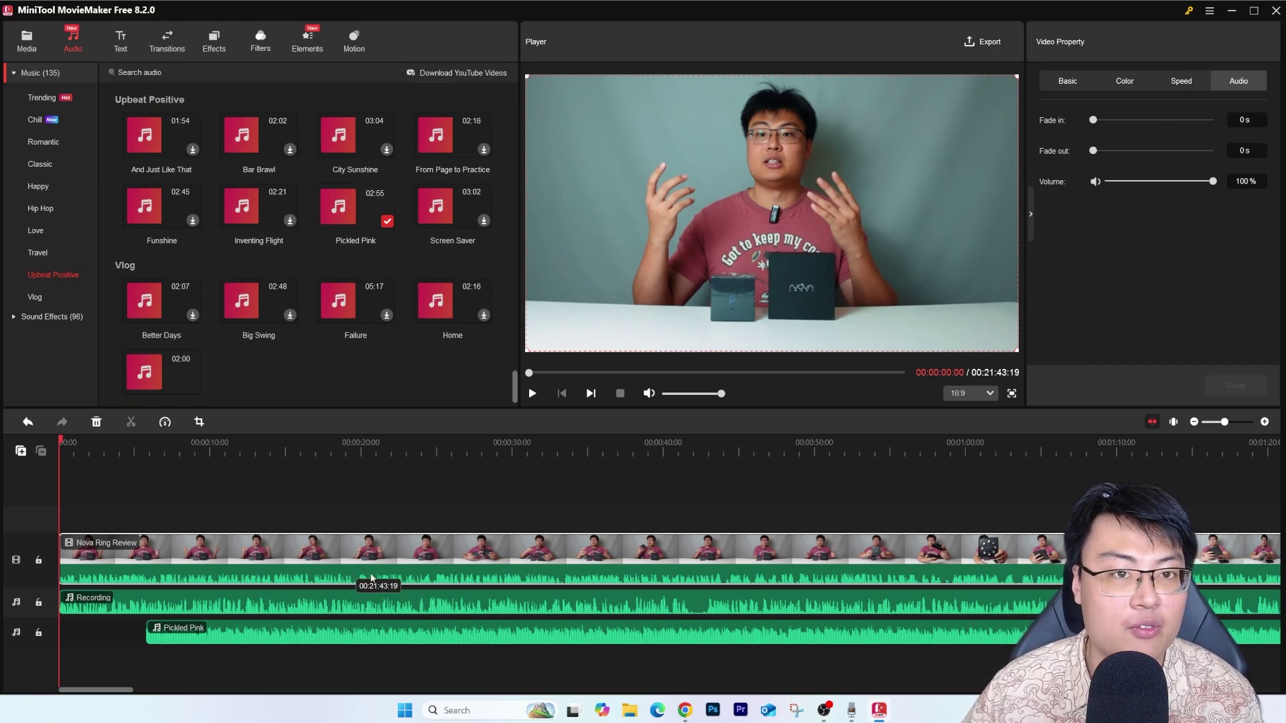
drag(1212, 182, 1163, 183)
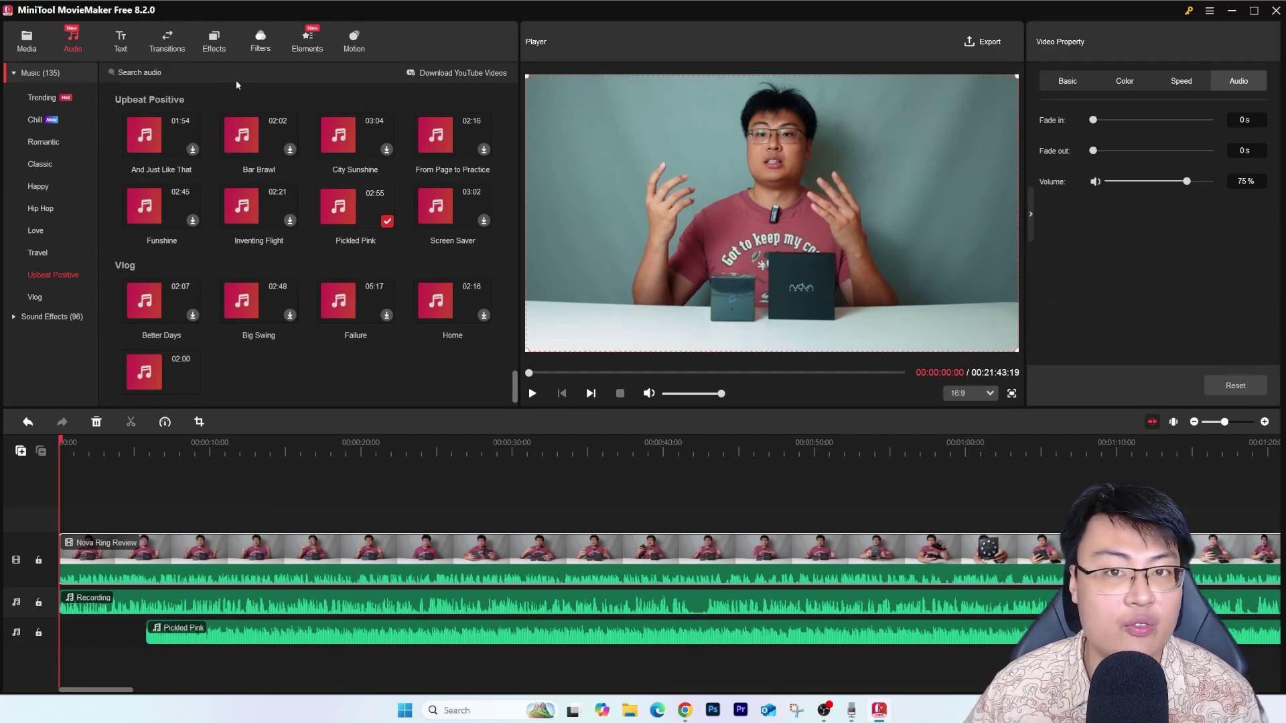
Browse the Sound Effects categories Trending, Fight, Transition, Animal Sound, Voice and Horror
click(14, 318)
scroll(183, 236, down, 3)
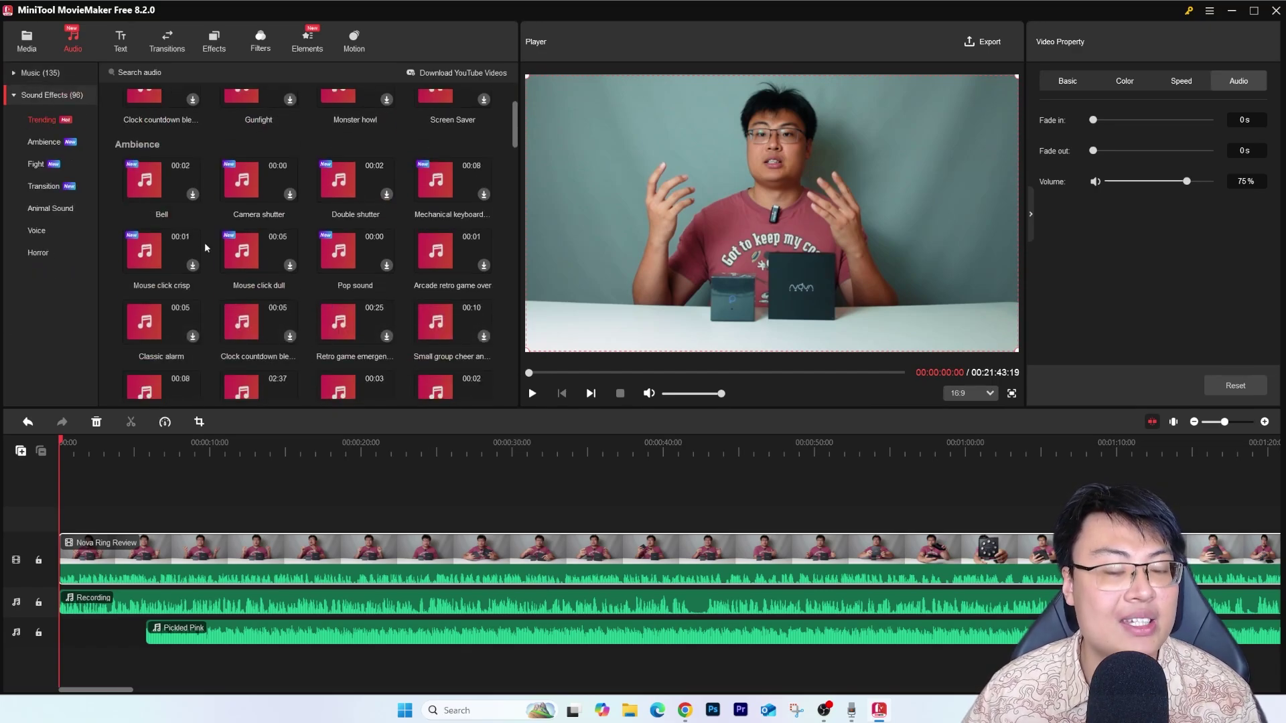
scroll(268, 224, down, 5)
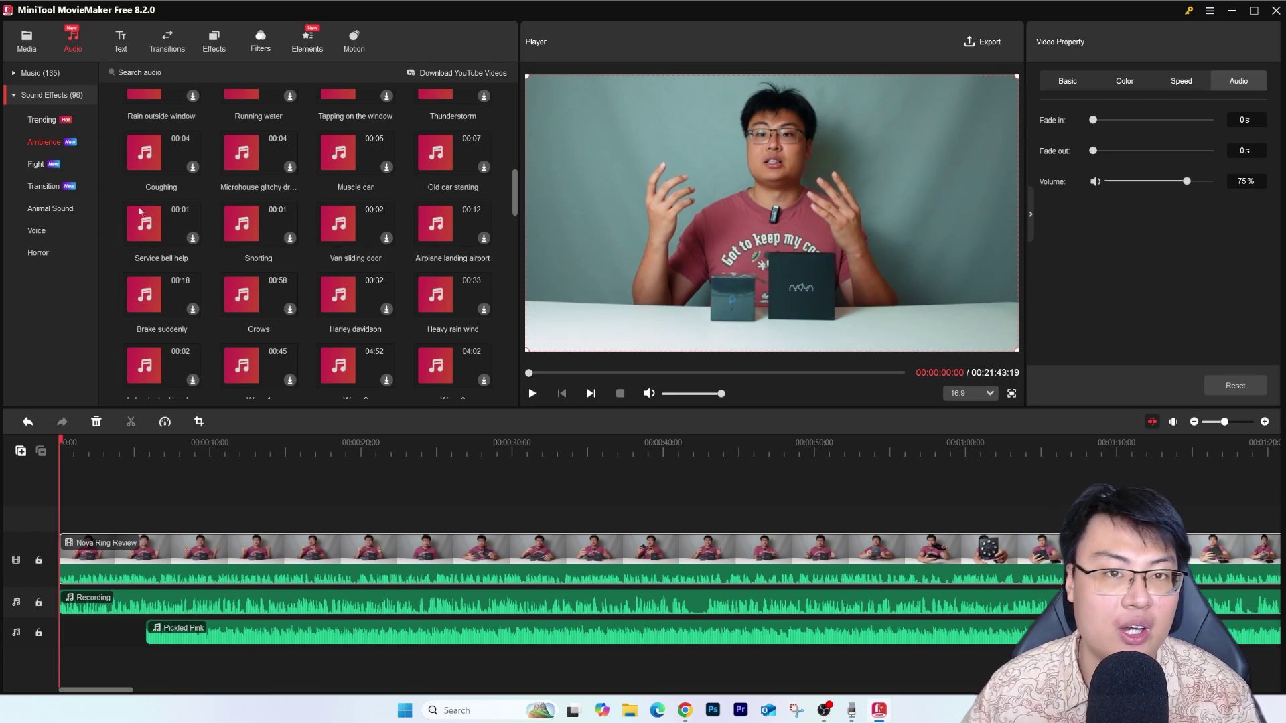
click(43, 122)
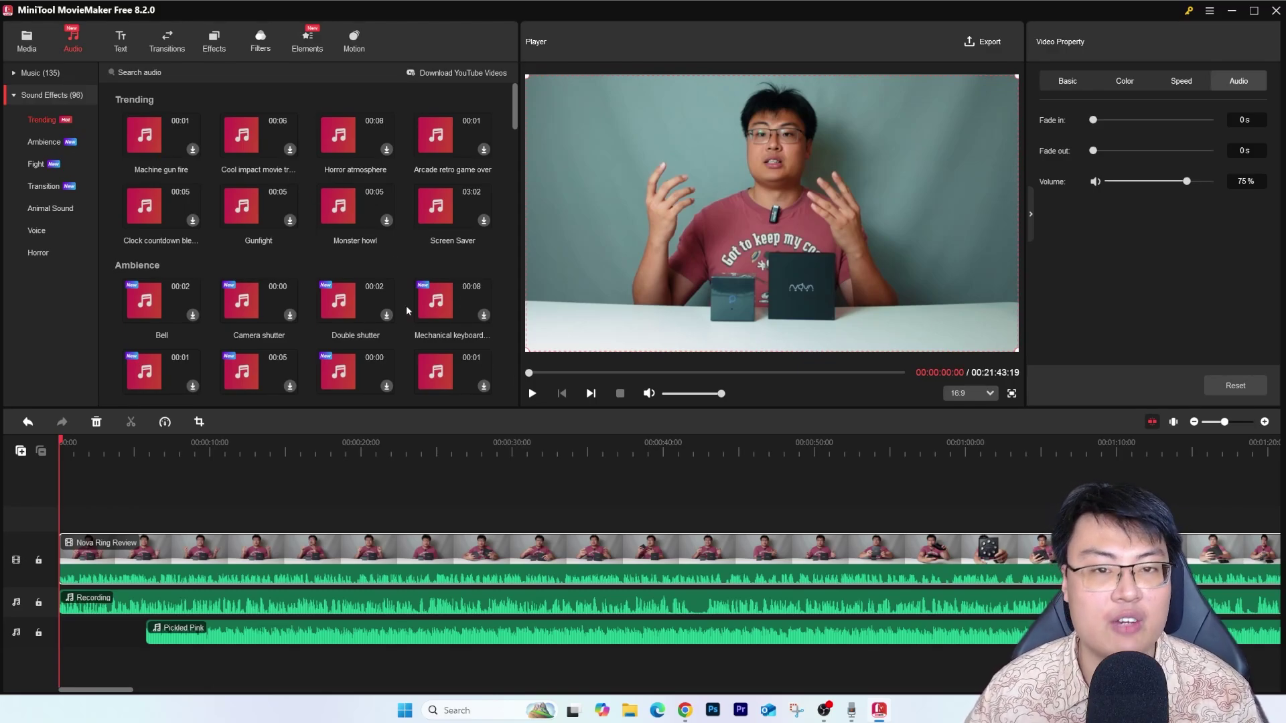
scroll(275, 281, down, 1)
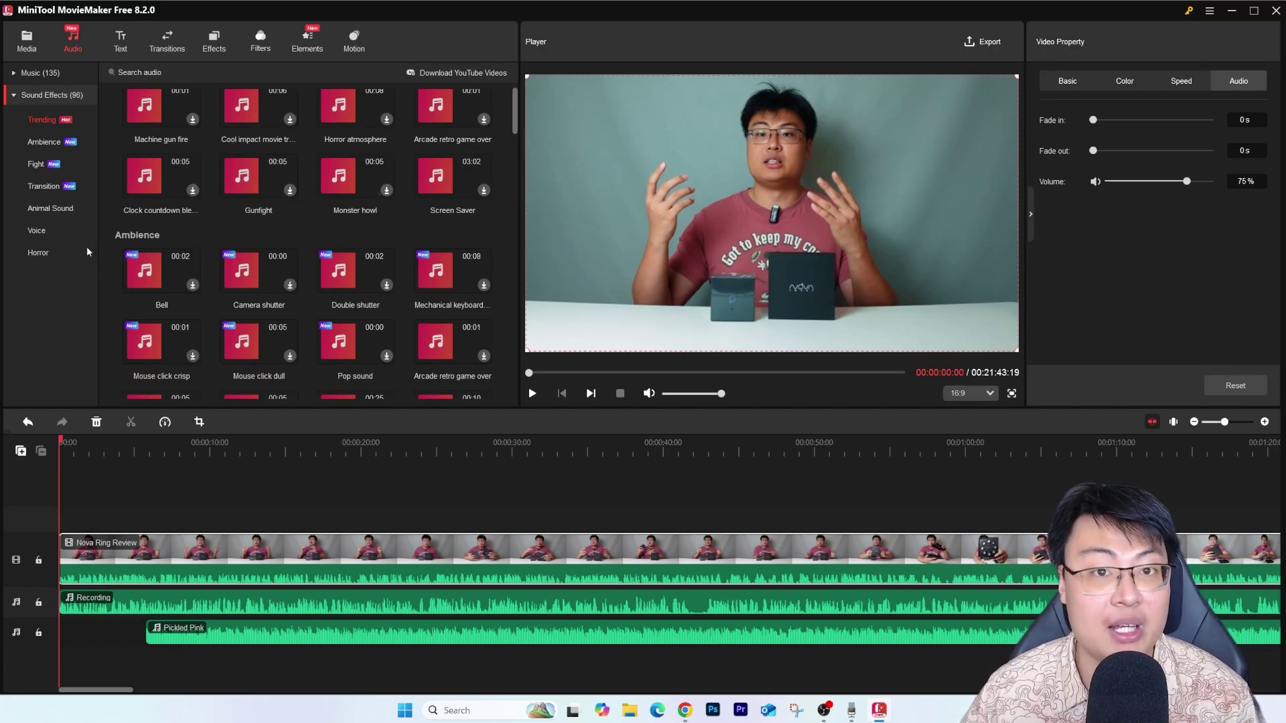
click(37, 164)
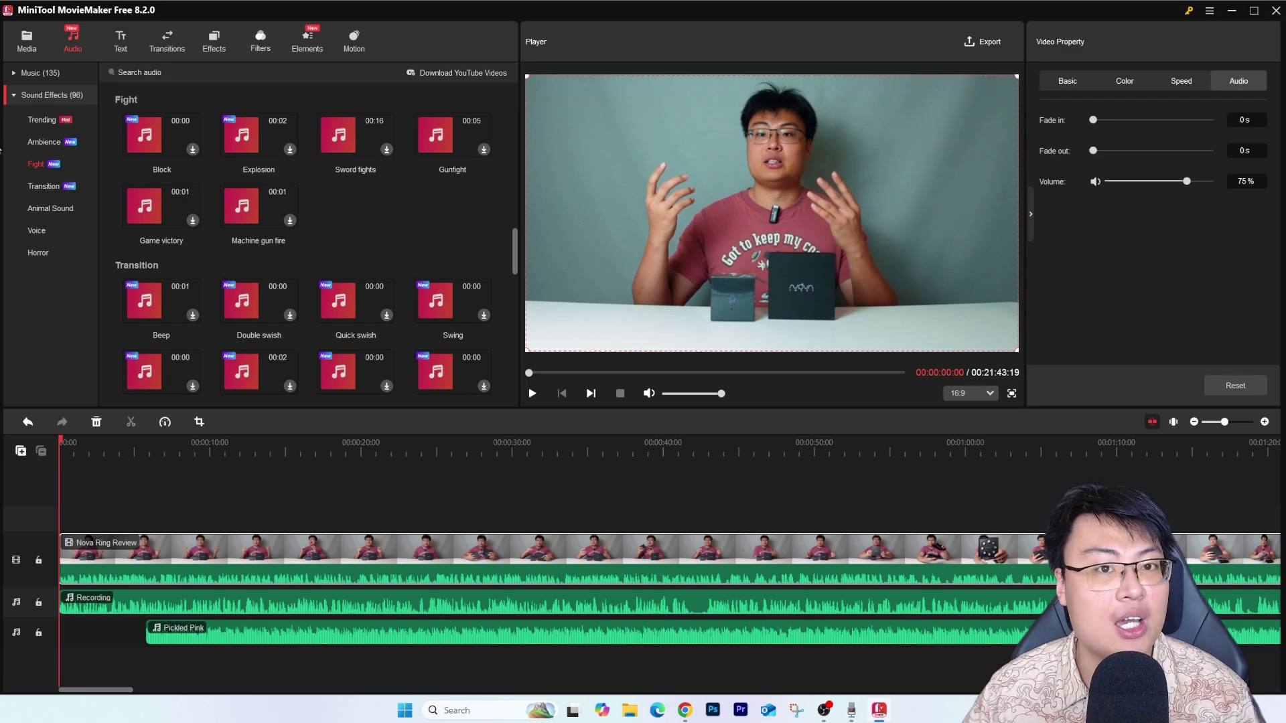
click(45, 190)
click(42, 210)
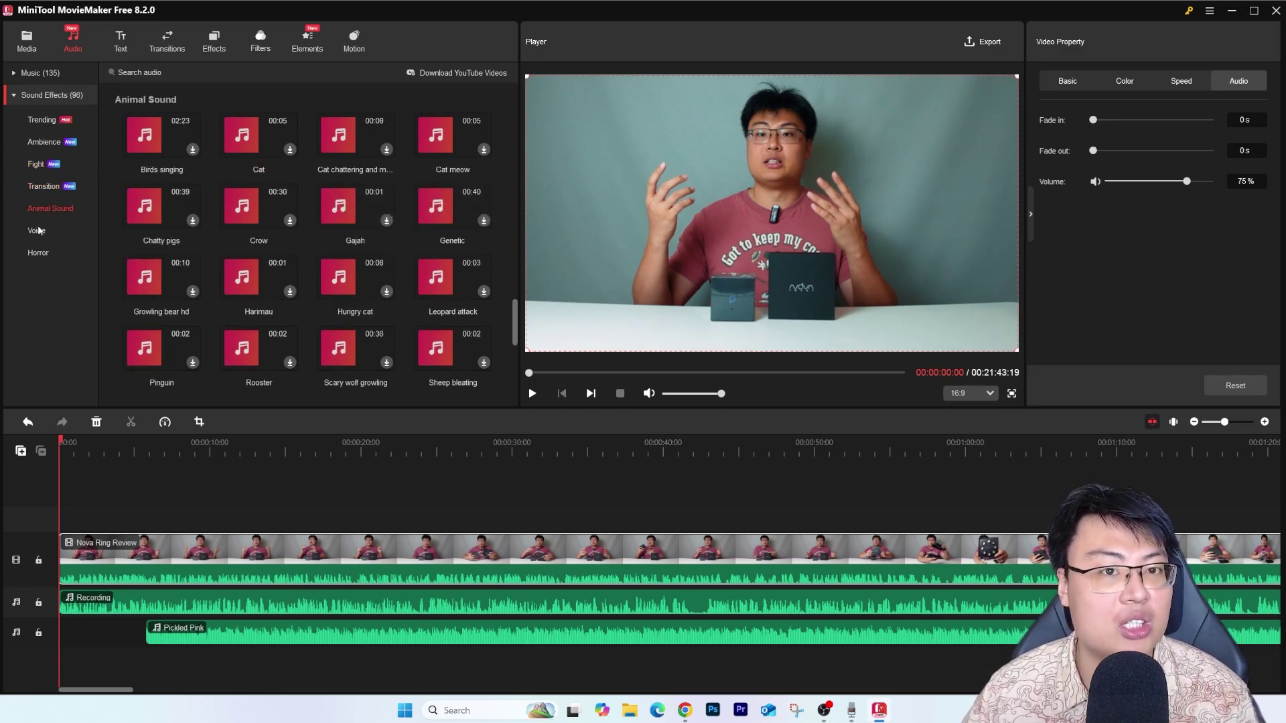
click(38, 231)
click(35, 254)
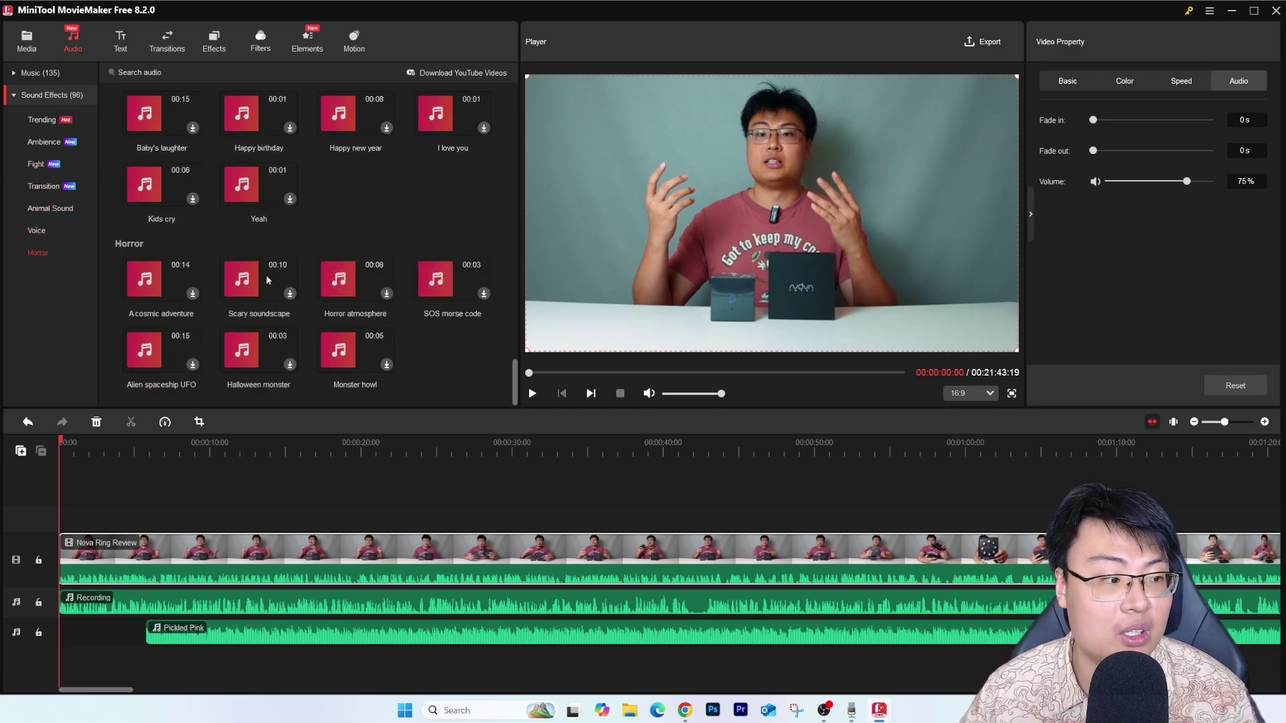
scroll(352, 288, up, 5)
scroll(334, 263, down, 5)
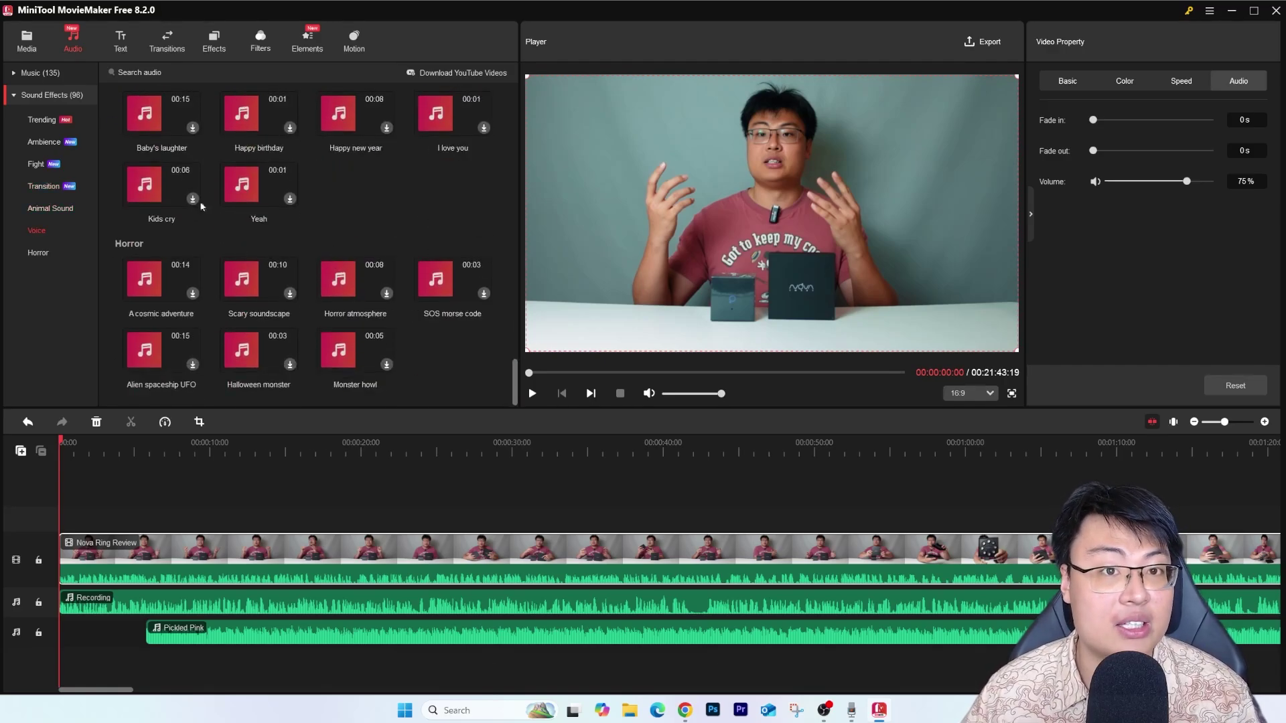
Browse the Trending text templates such as Caption1 and Title10
click(122, 39)
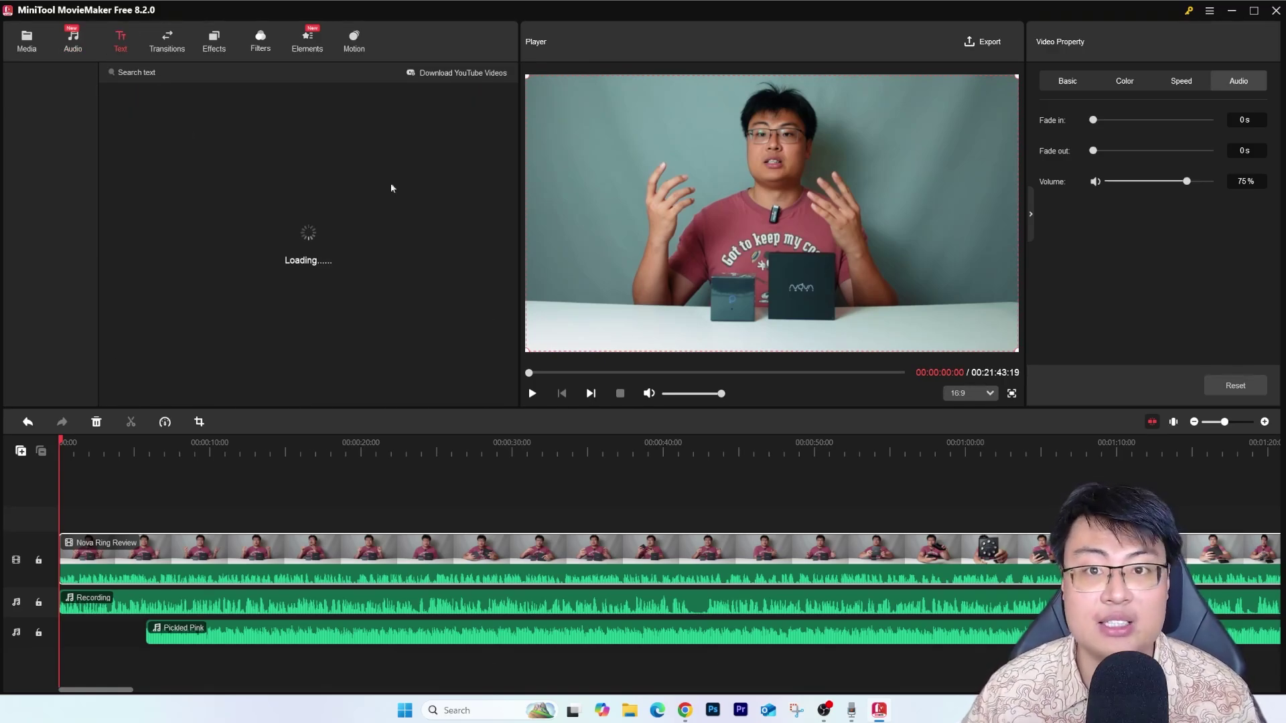
scroll(268, 255, down, 1)
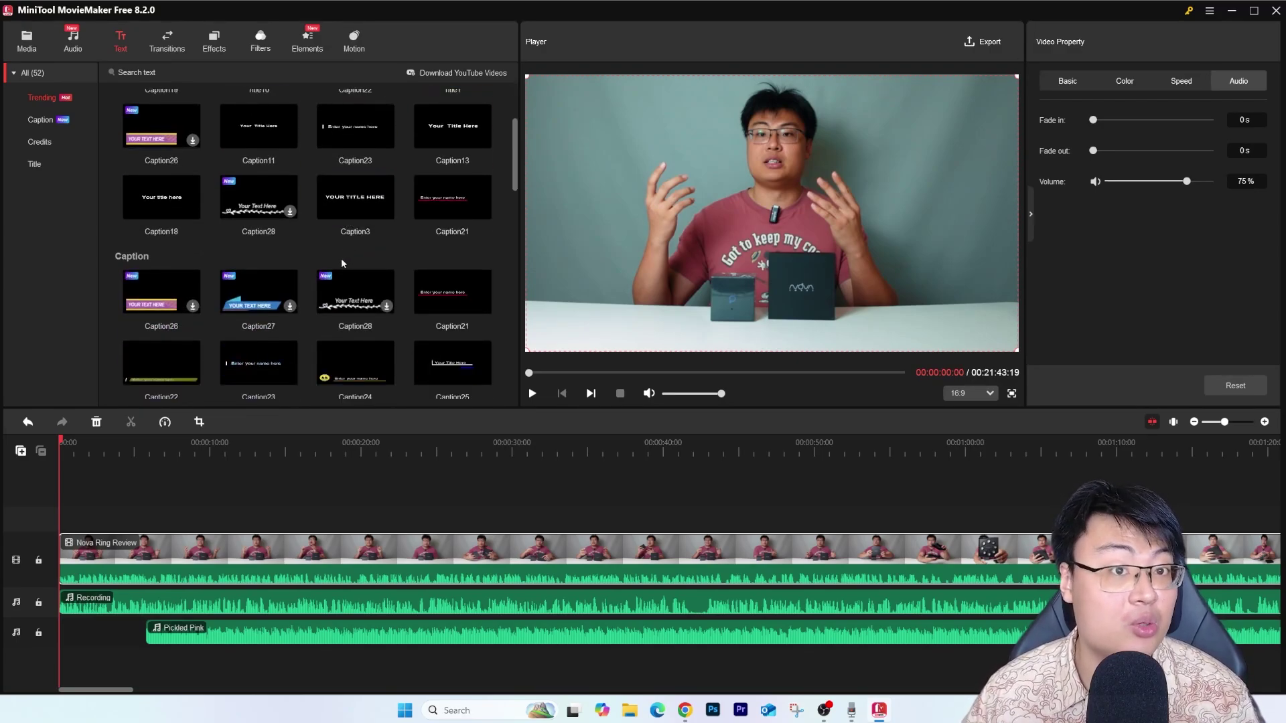
scroll(342, 261, up, 1)
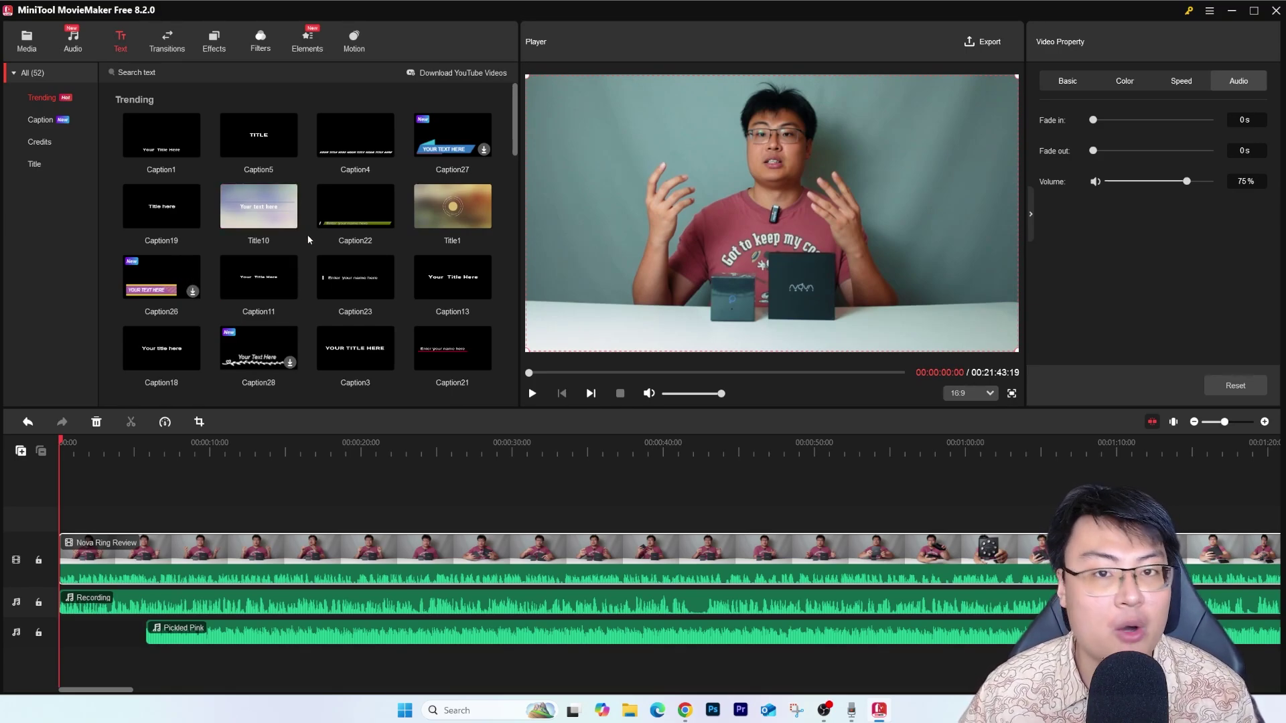
scroll(327, 240, down, 2)
scroll(328, 239, up, 2)
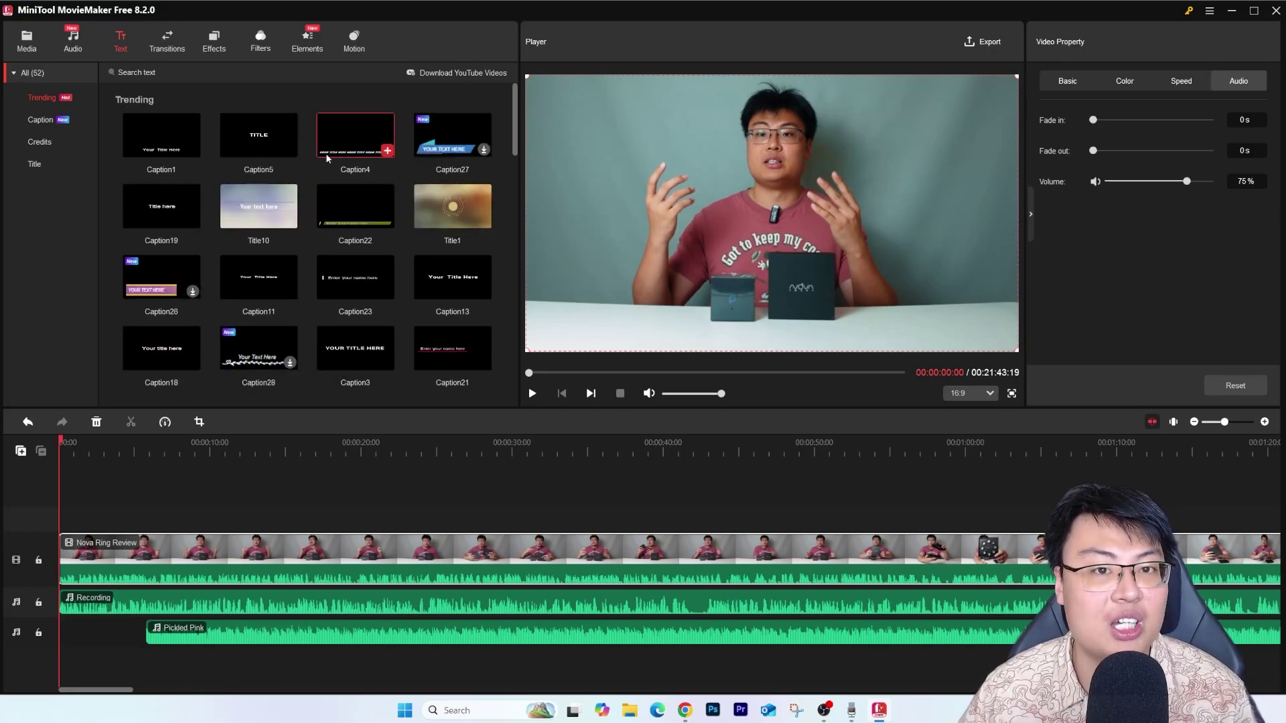
Add a Title10 title at the timeline end reading 'Hello' and preview it
click(290, 221)
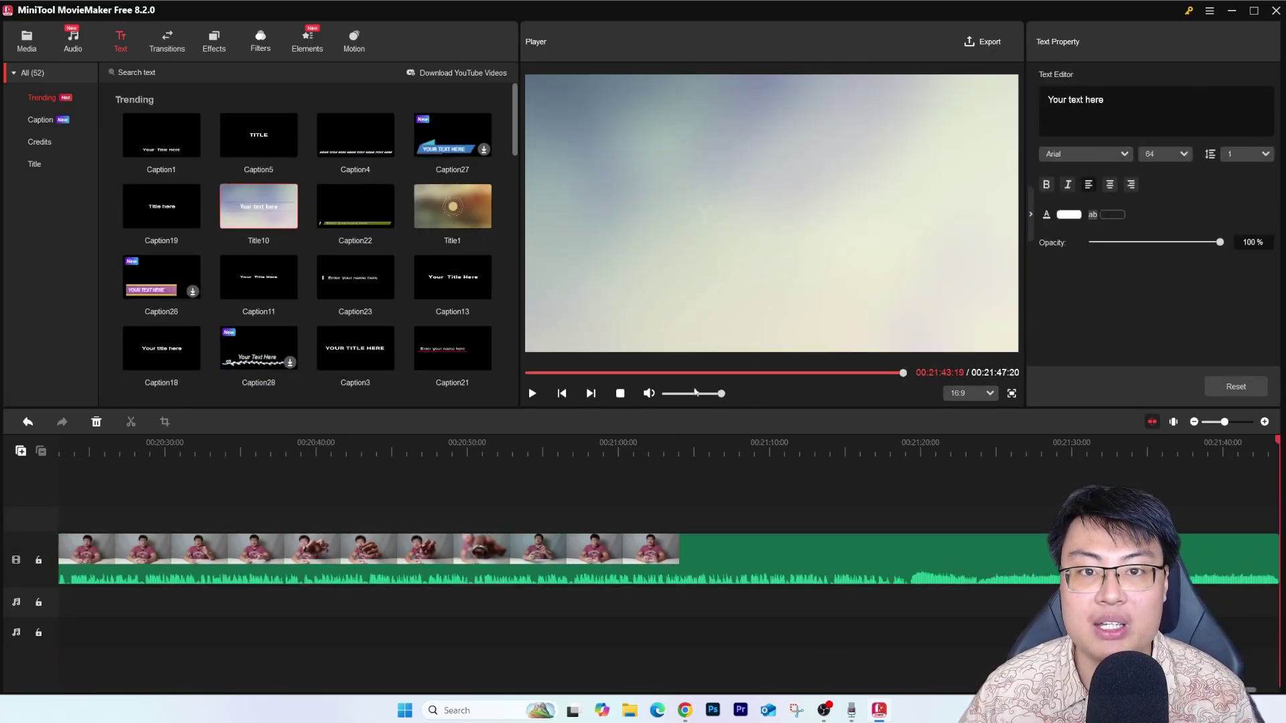
click(532, 393)
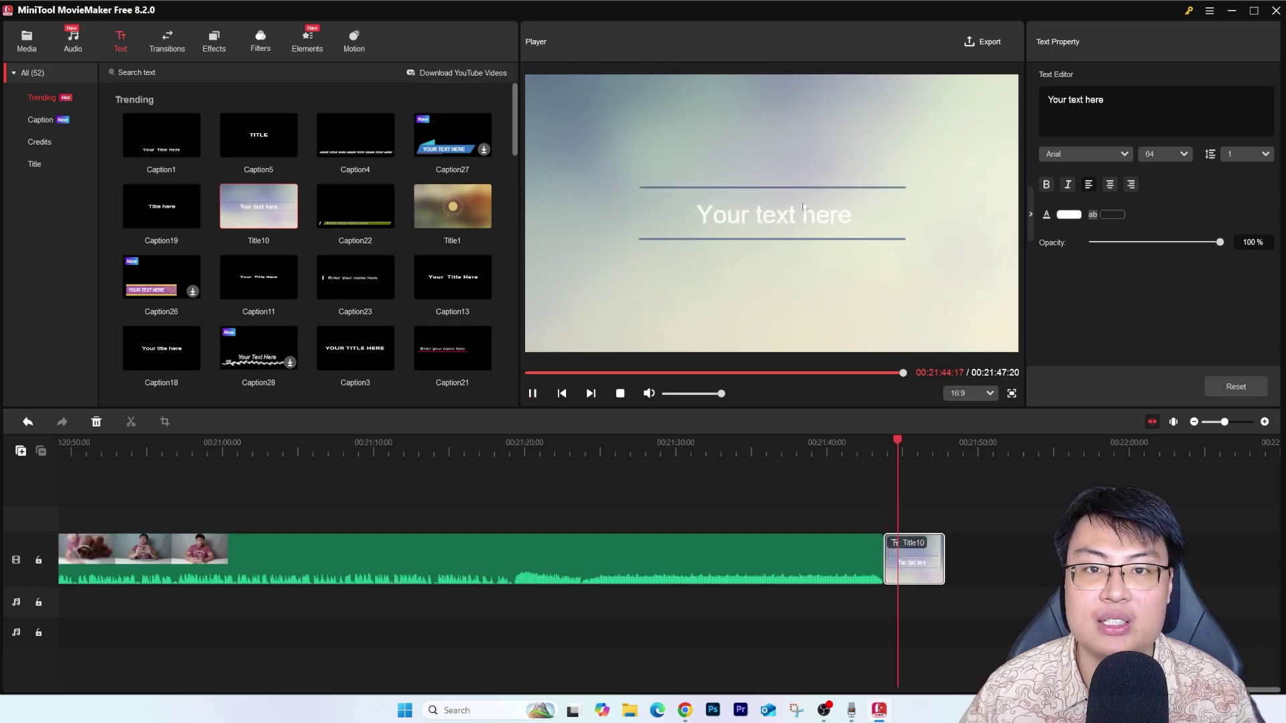
click(532, 393)
drag(1048, 99, 1098, 101)
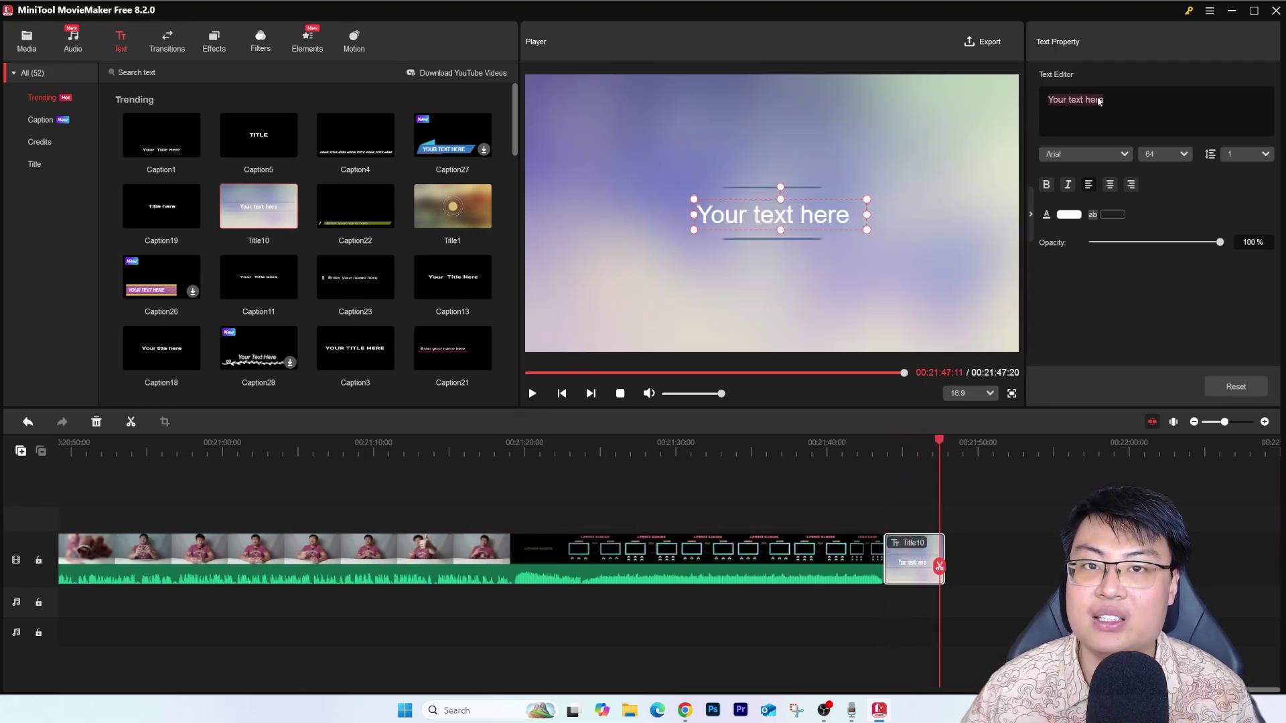
text(Hello)
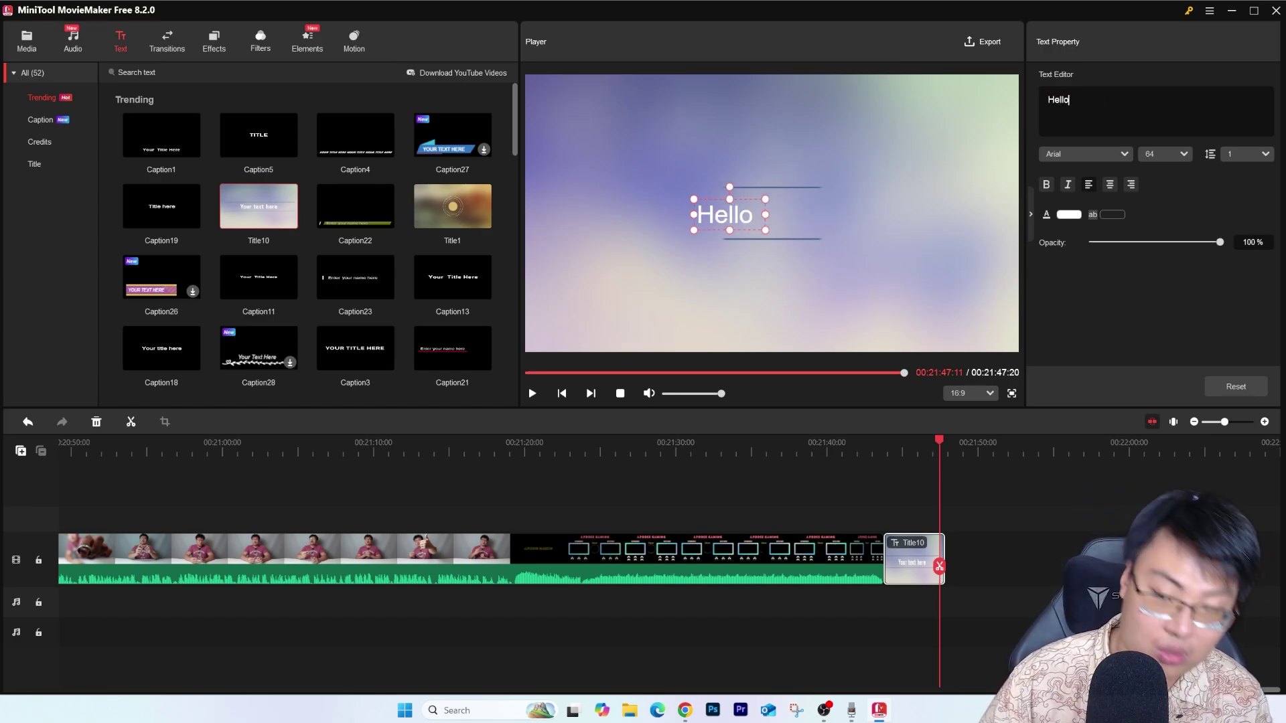
key(Return)
click(532, 395)
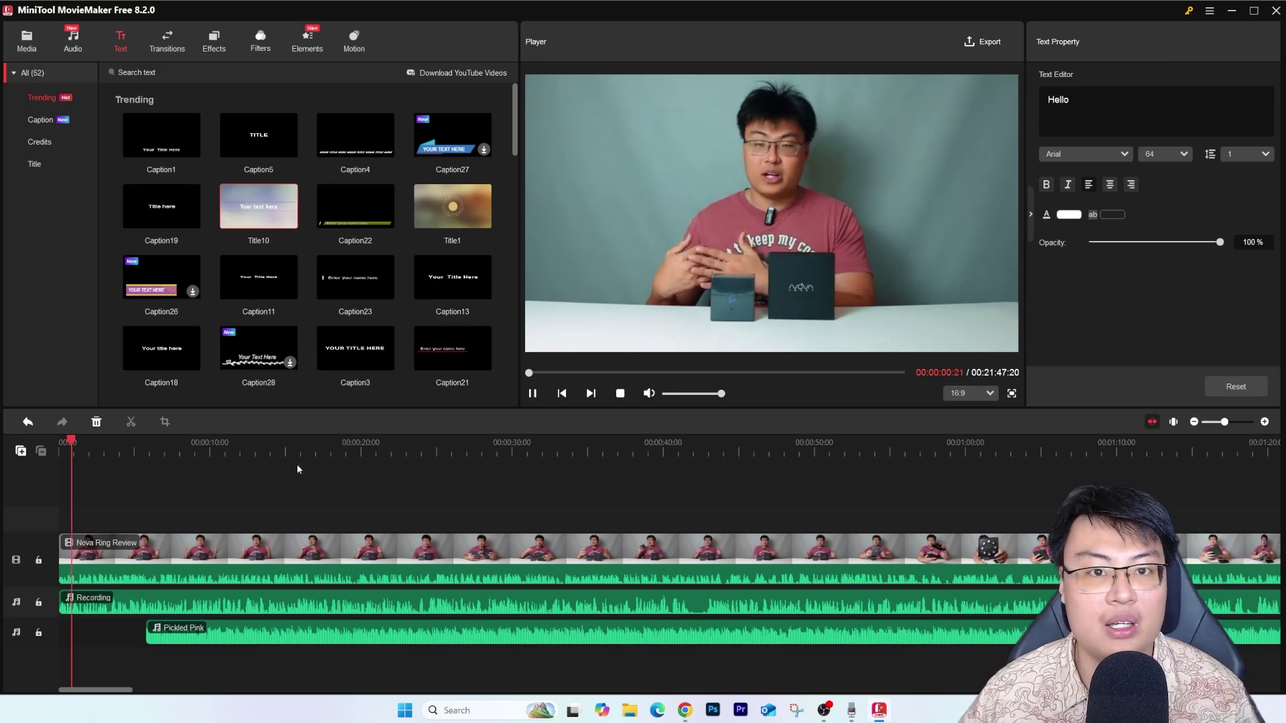
click(480, 453)
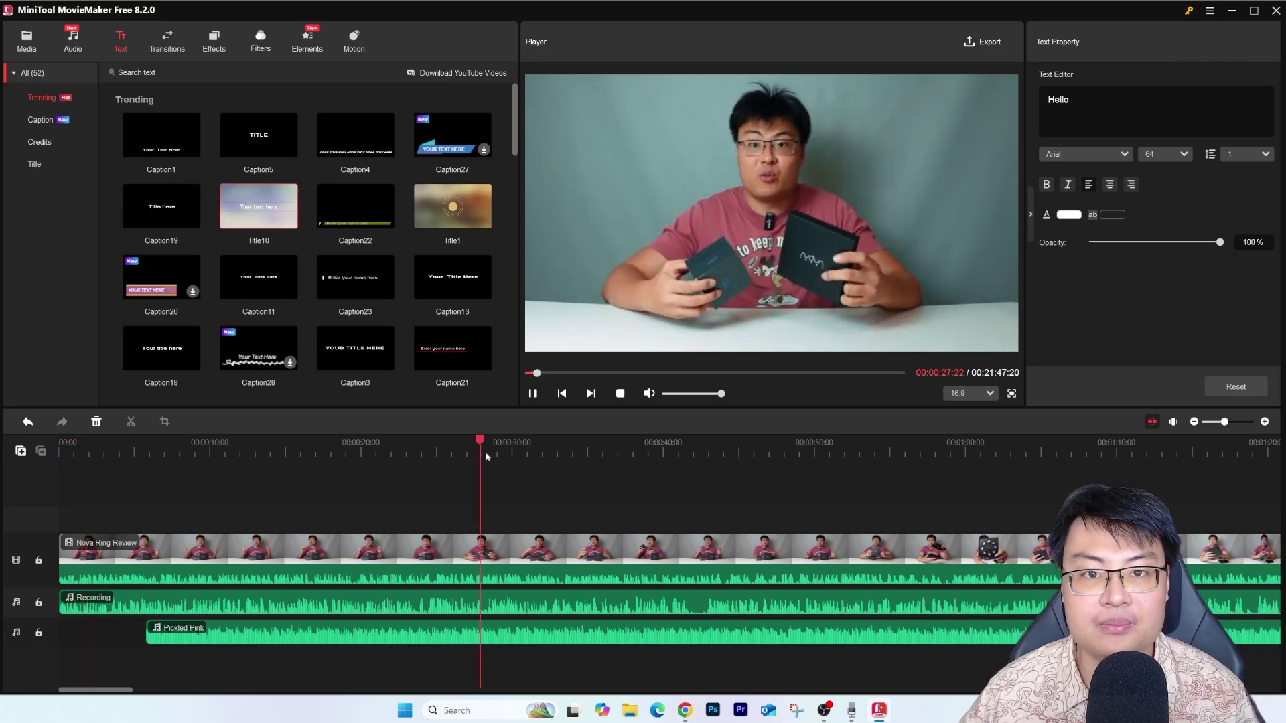
click(334, 453)
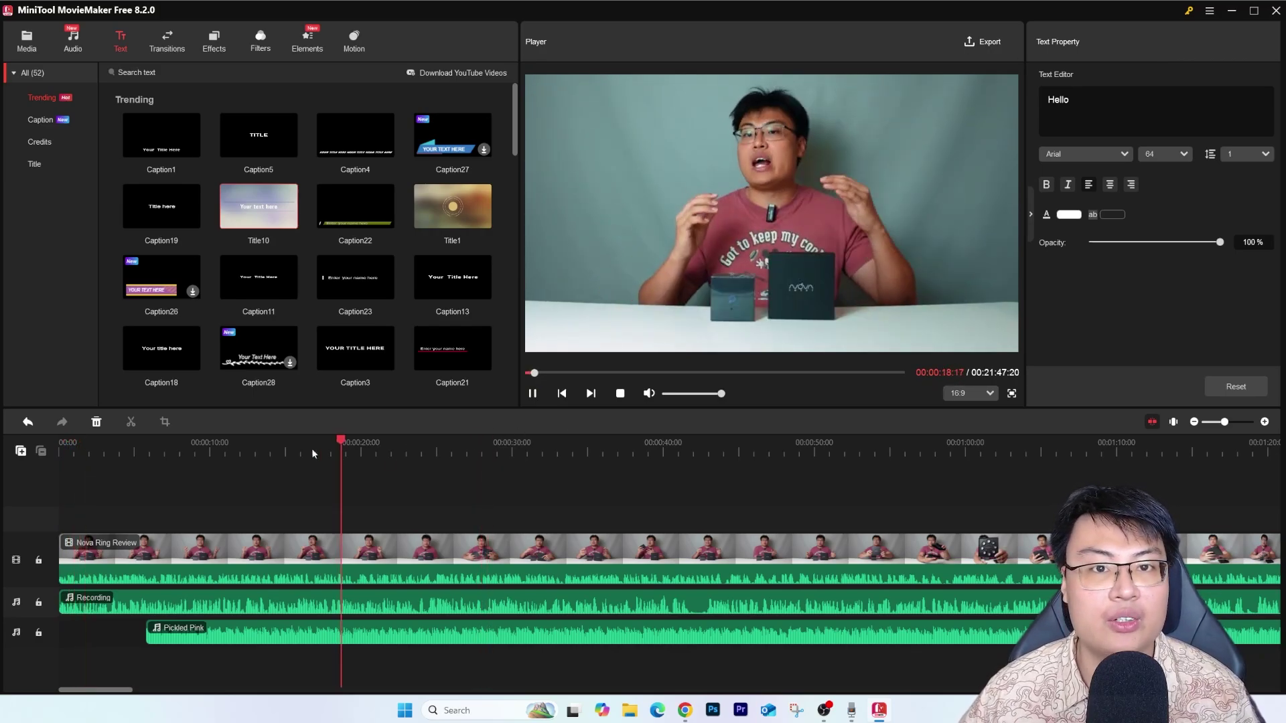
click(619, 393)
Place Title10 above the video's start with text 'Hello4' and play the opening to check it
drag(288, 221, 88, 521)
click(1036, 109)
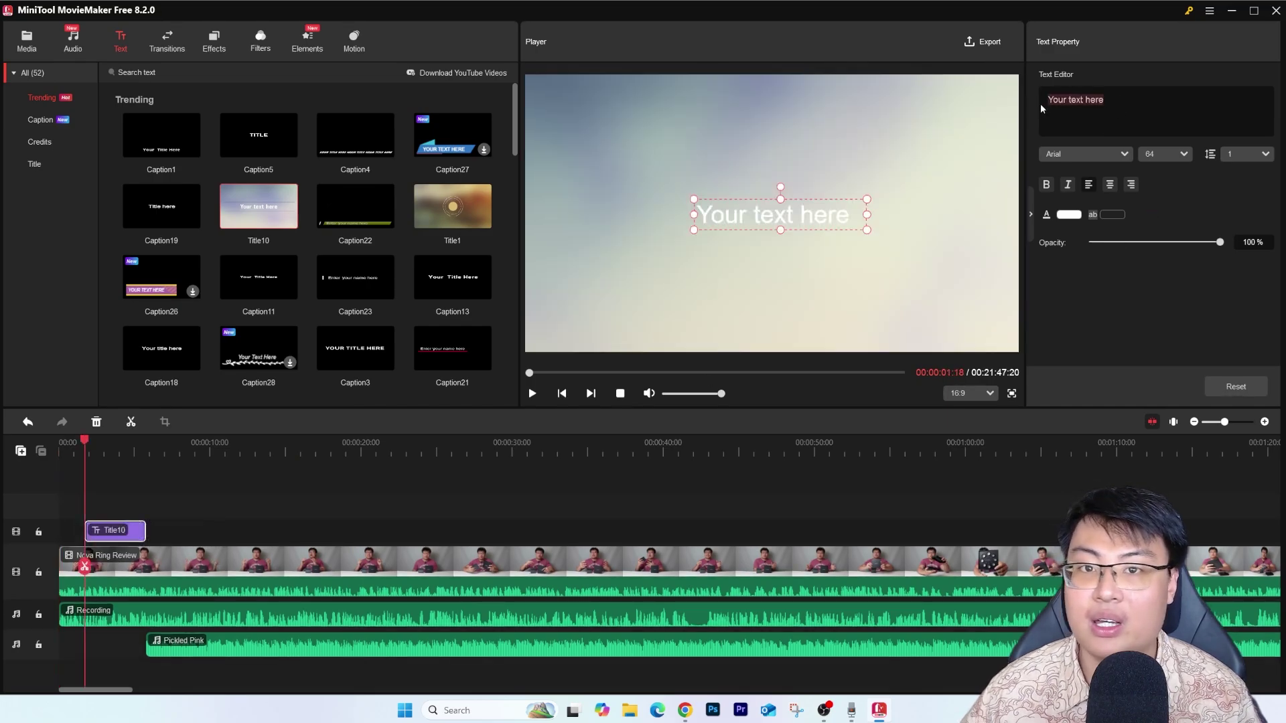
text(Hello4)
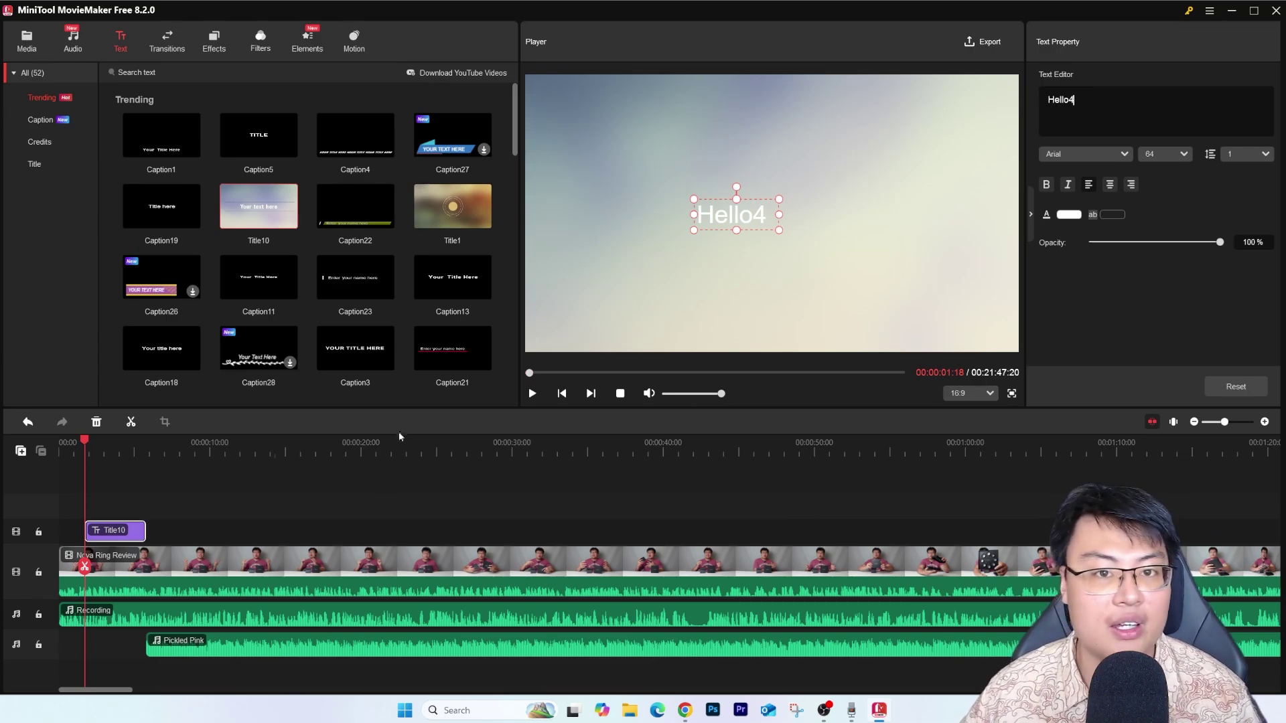
click(74, 442)
click(533, 394)
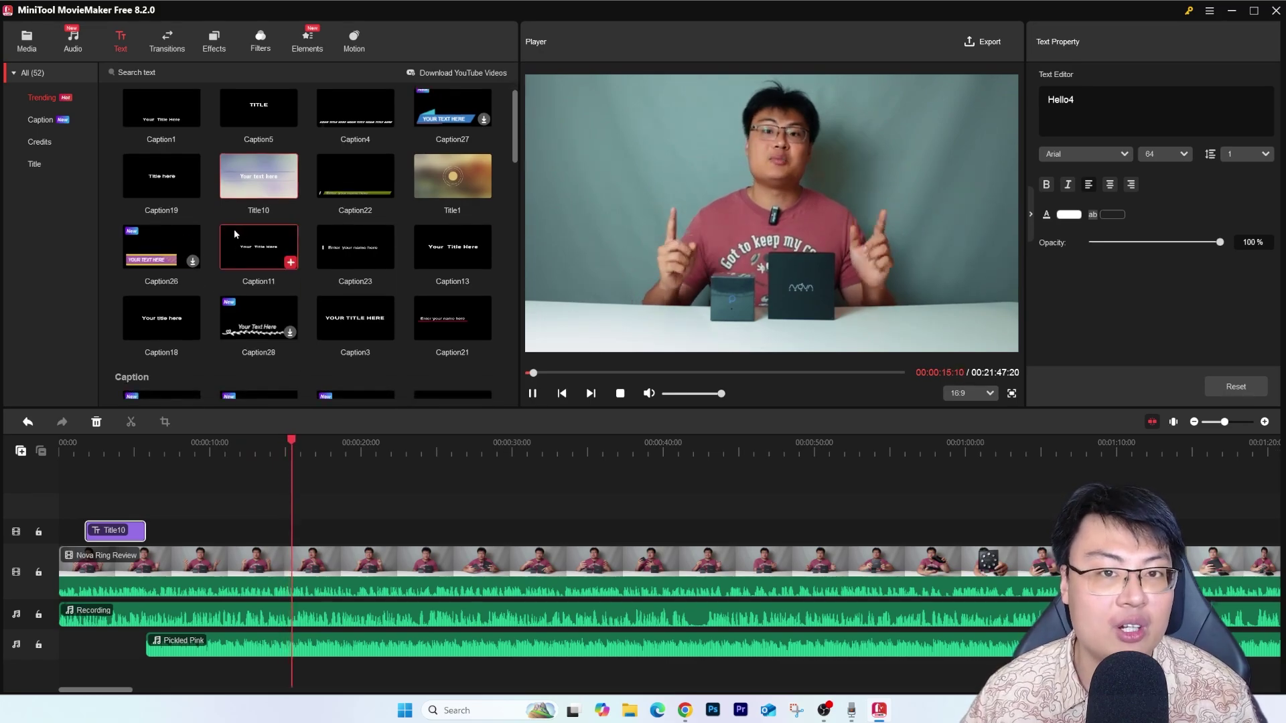
Browse the Text library categories and show the Caption templates (Caption22, Caption23, Caption24)
scroll(266, 252, down, 5)
scroll(266, 252, down, 2)
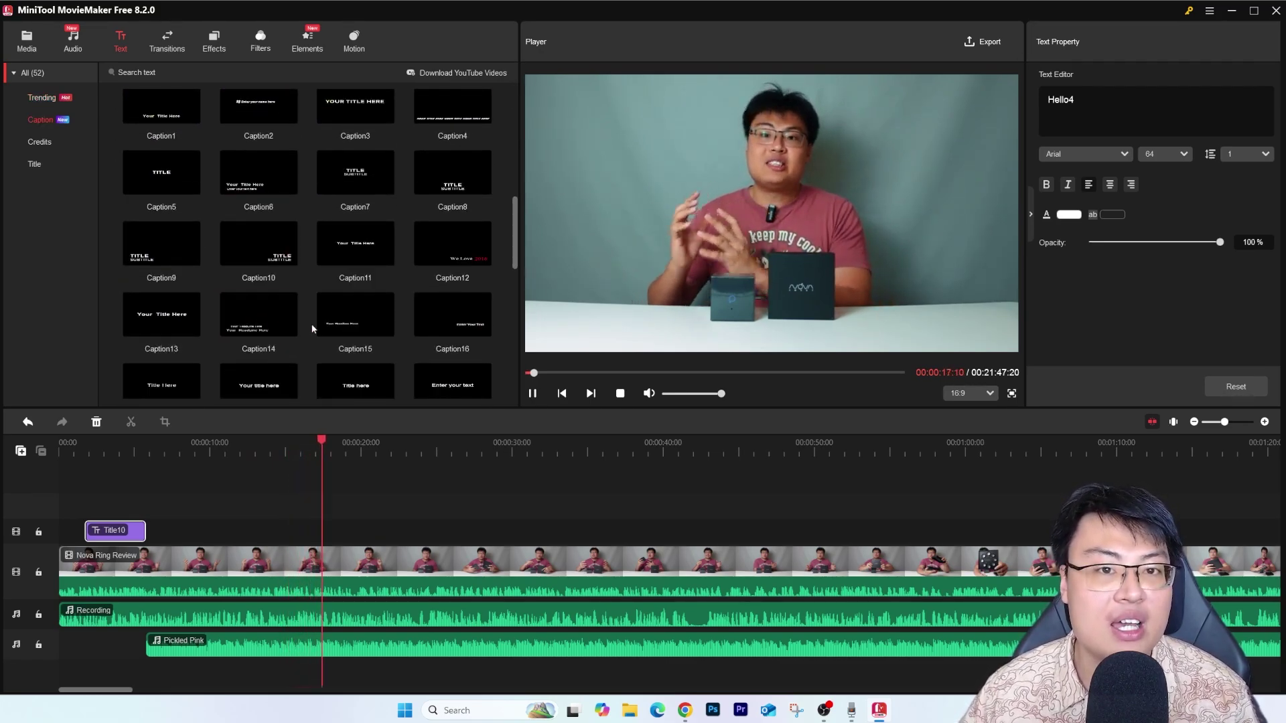
scroll(266, 266, up, 3)
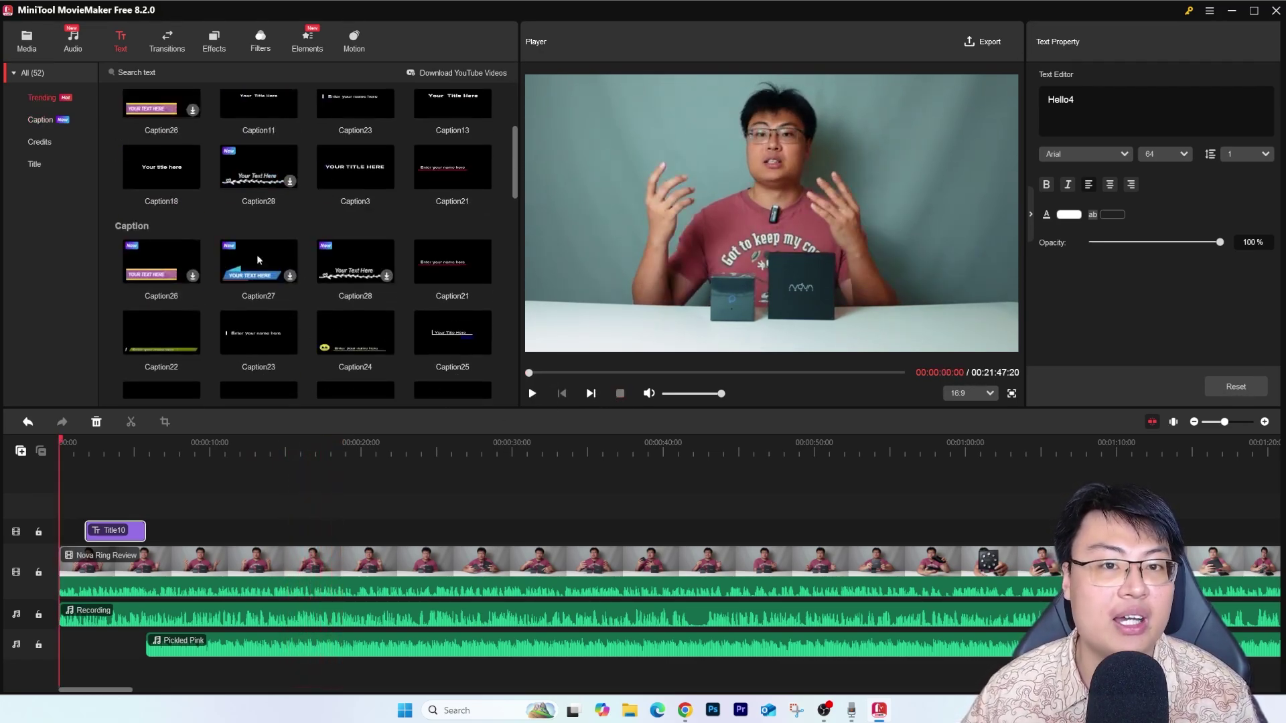
scroll(248, 201, down, 8)
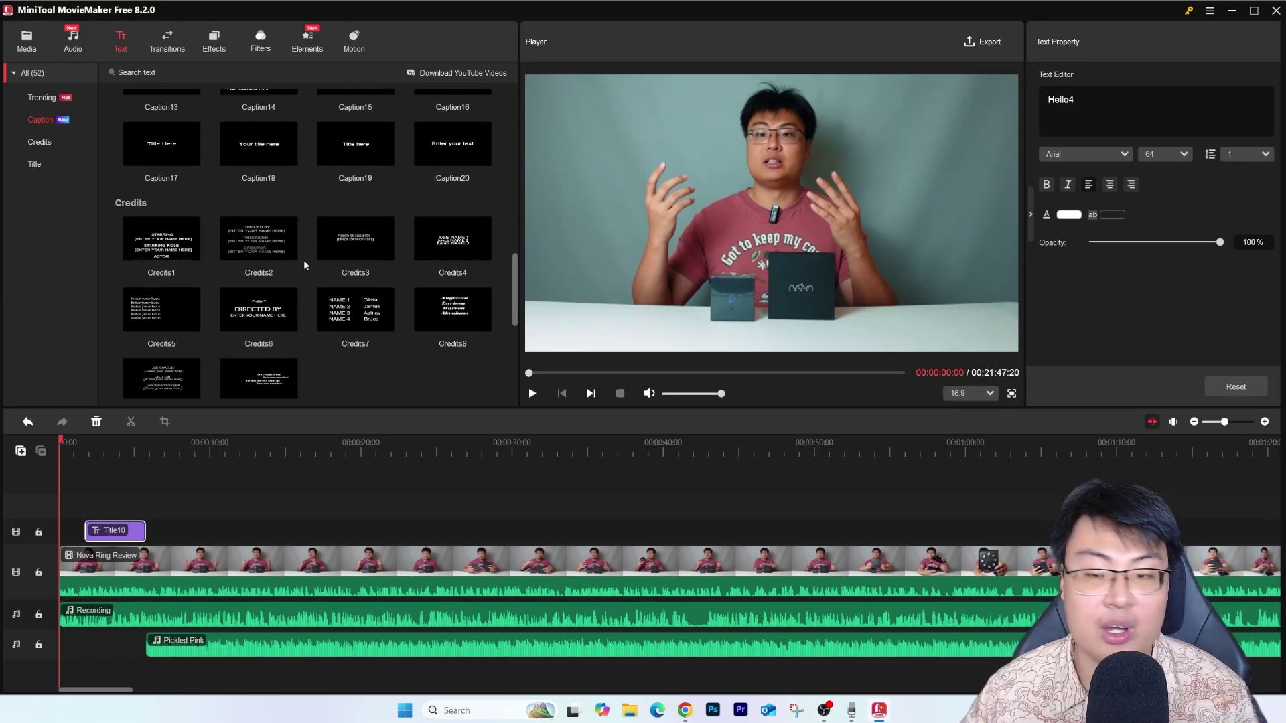
scroll(256, 300, down, 3)
scroll(260, 309, down, 3)
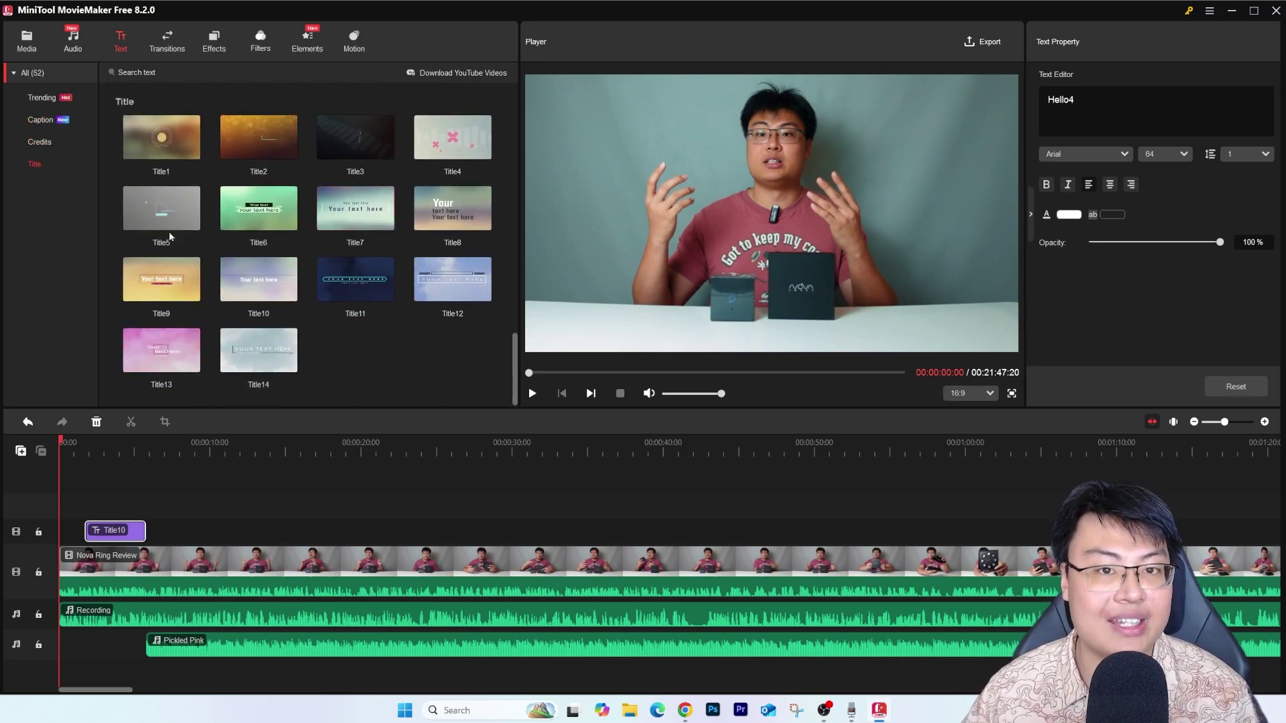
scroll(267, 255, up, 10)
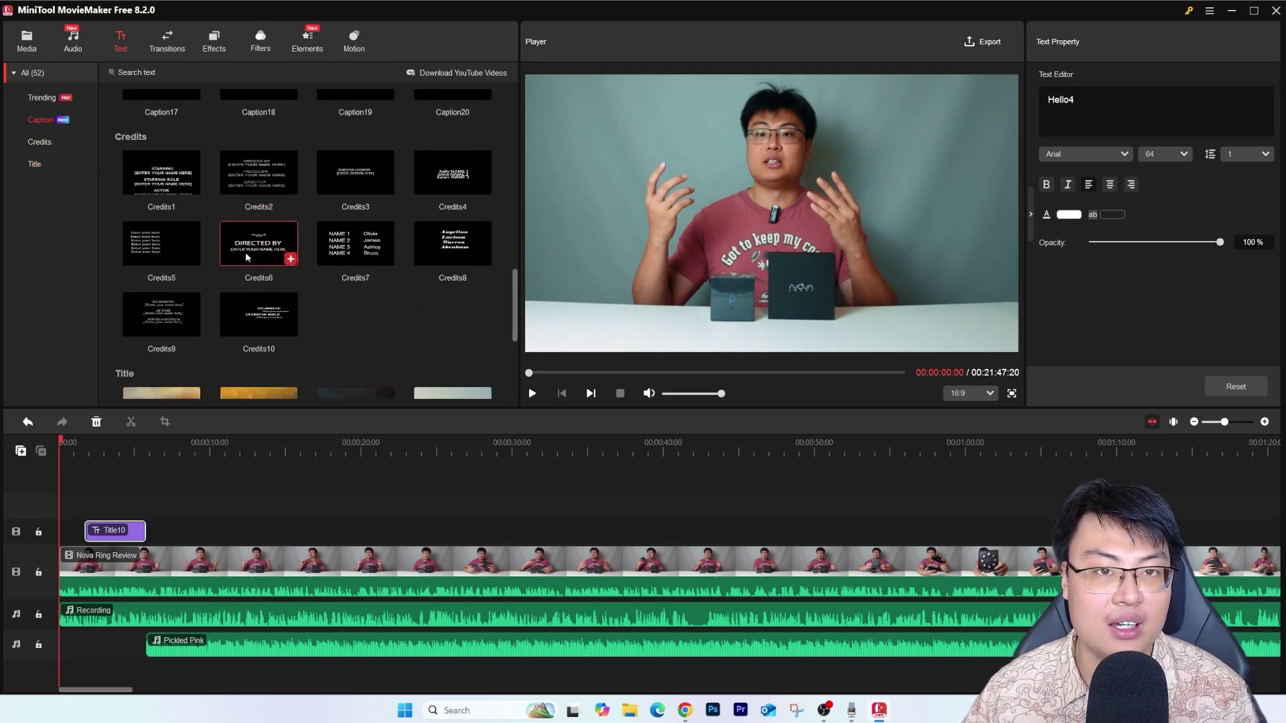
scroll(310, 189, up, 2)
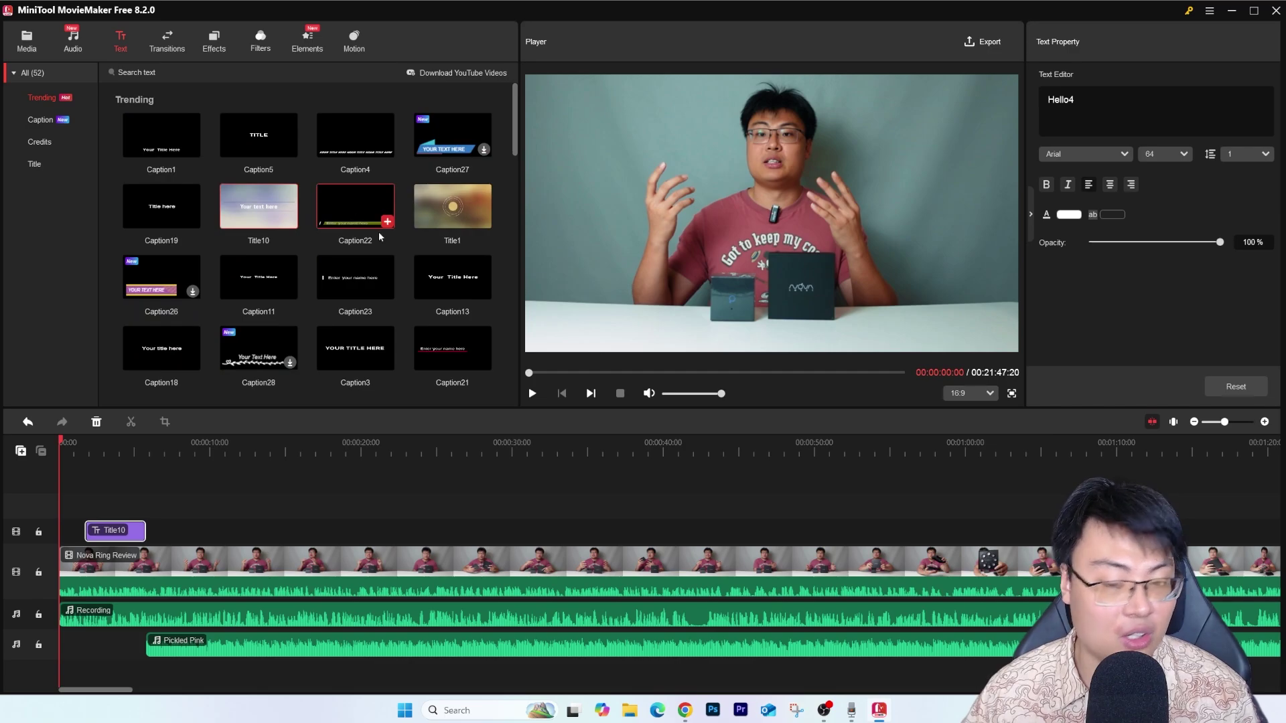
mouse_move(321, 272)
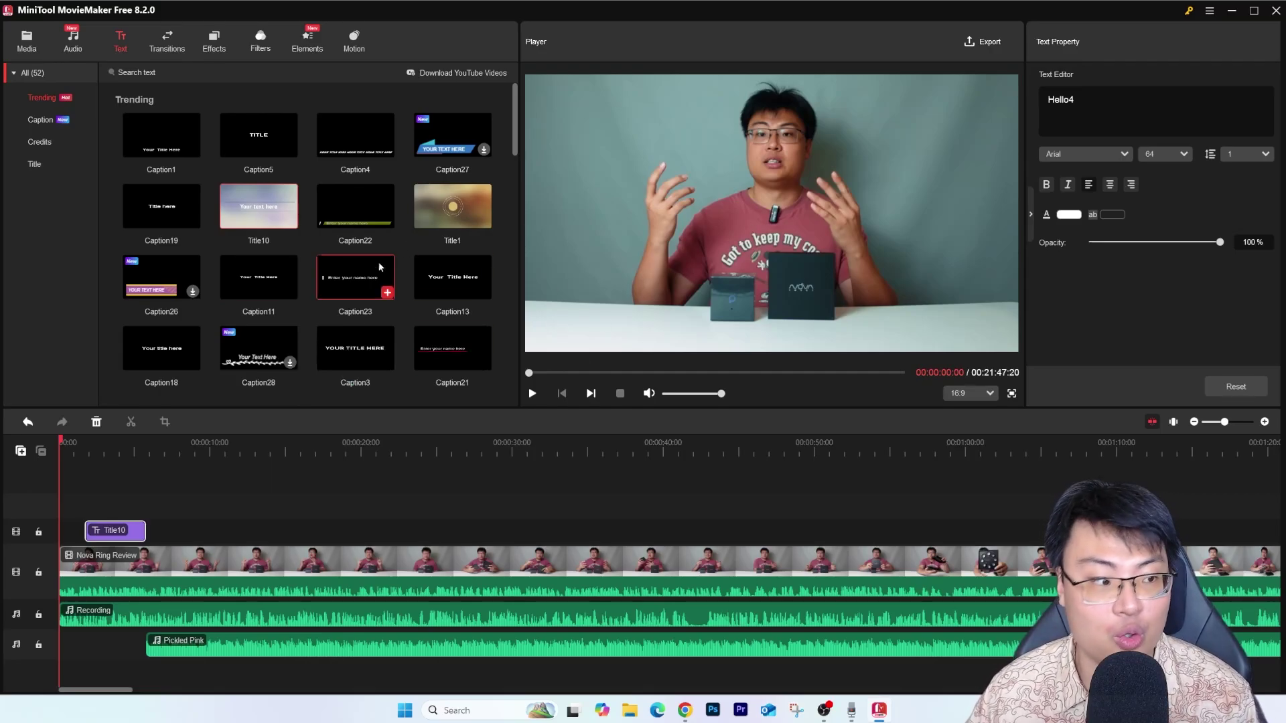
click(37, 120)
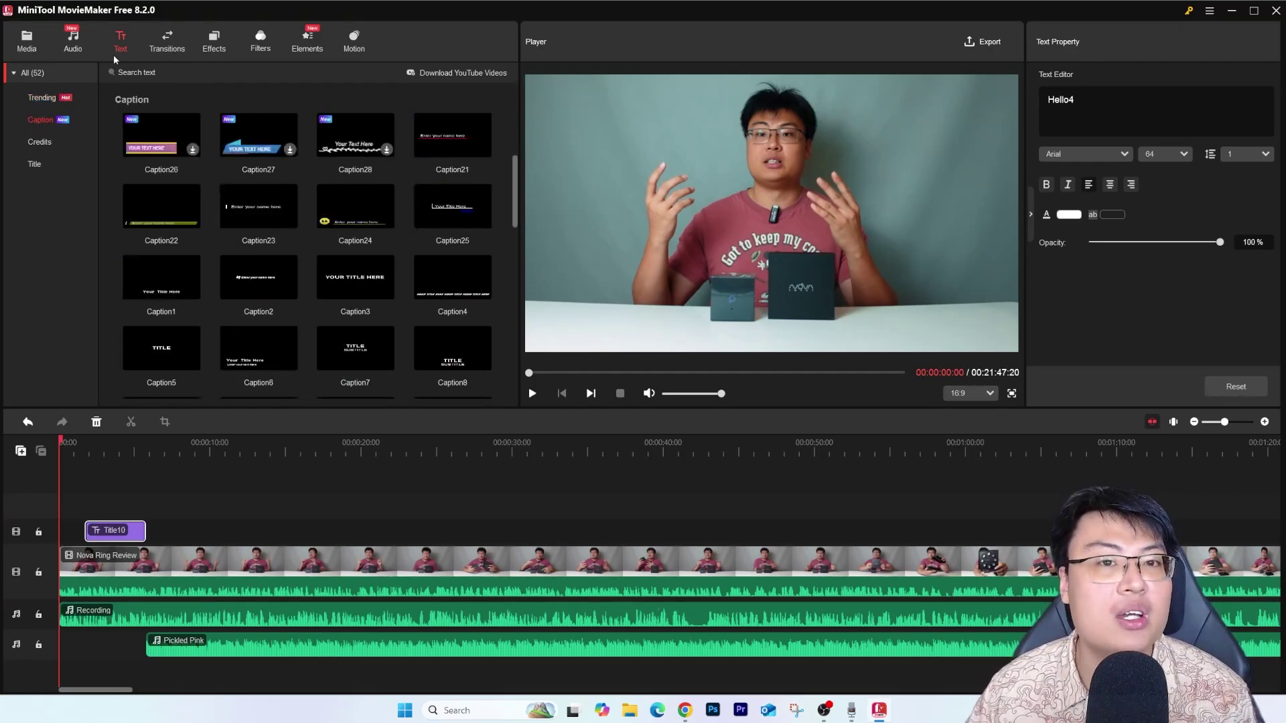
Insert a 1.0 s Cloud transition at the end of the Nova Ring Review clip, before the Hello title
click(169, 38)
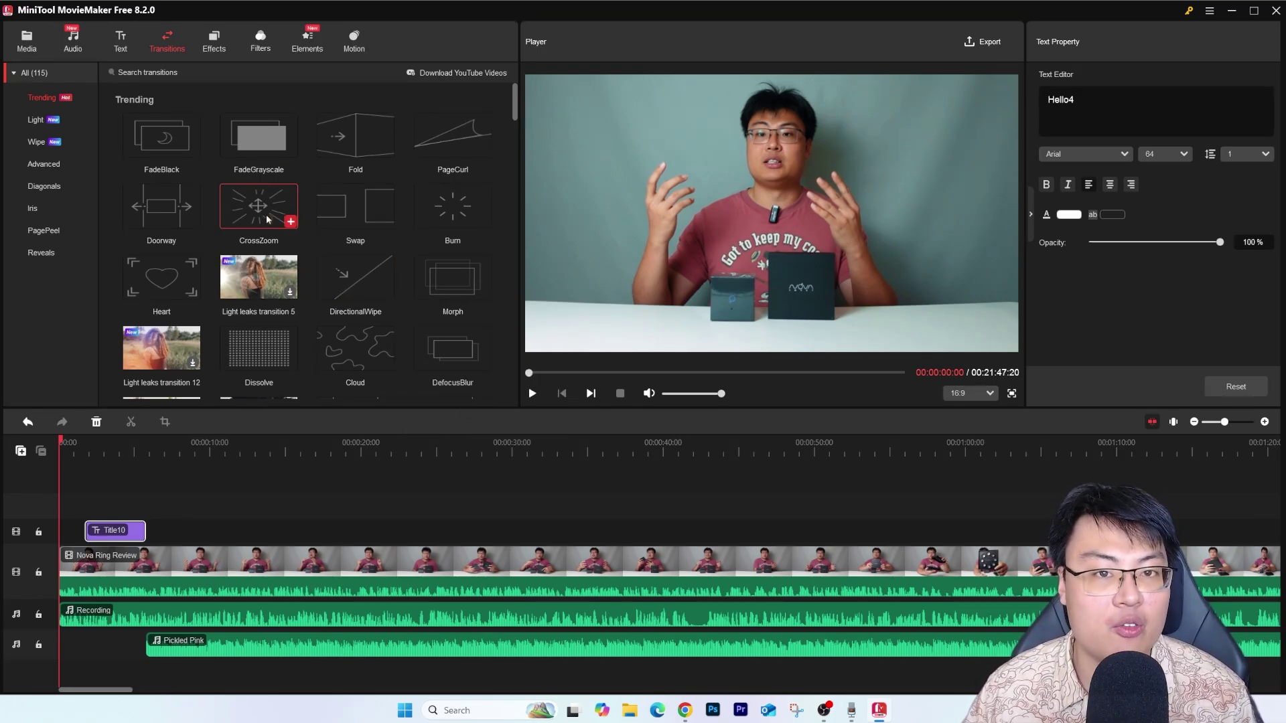
scroll(255, 218, down, 10)
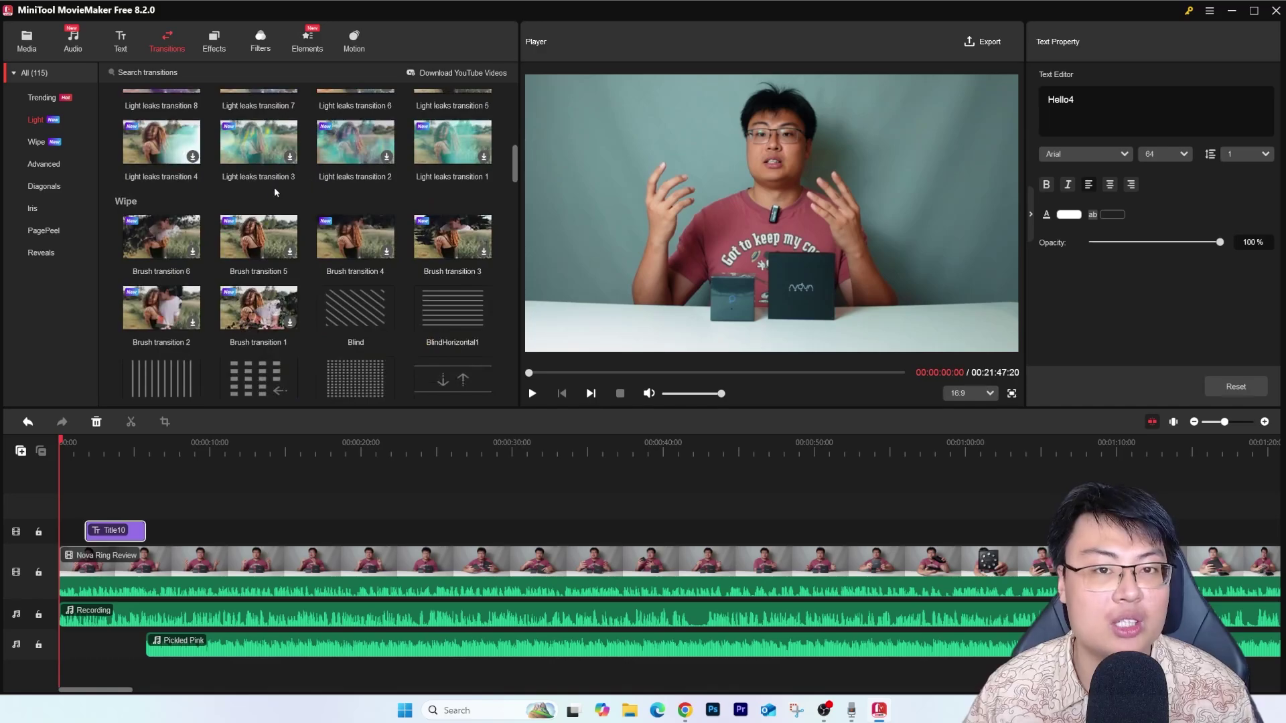
scroll(275, 186, up, 8)
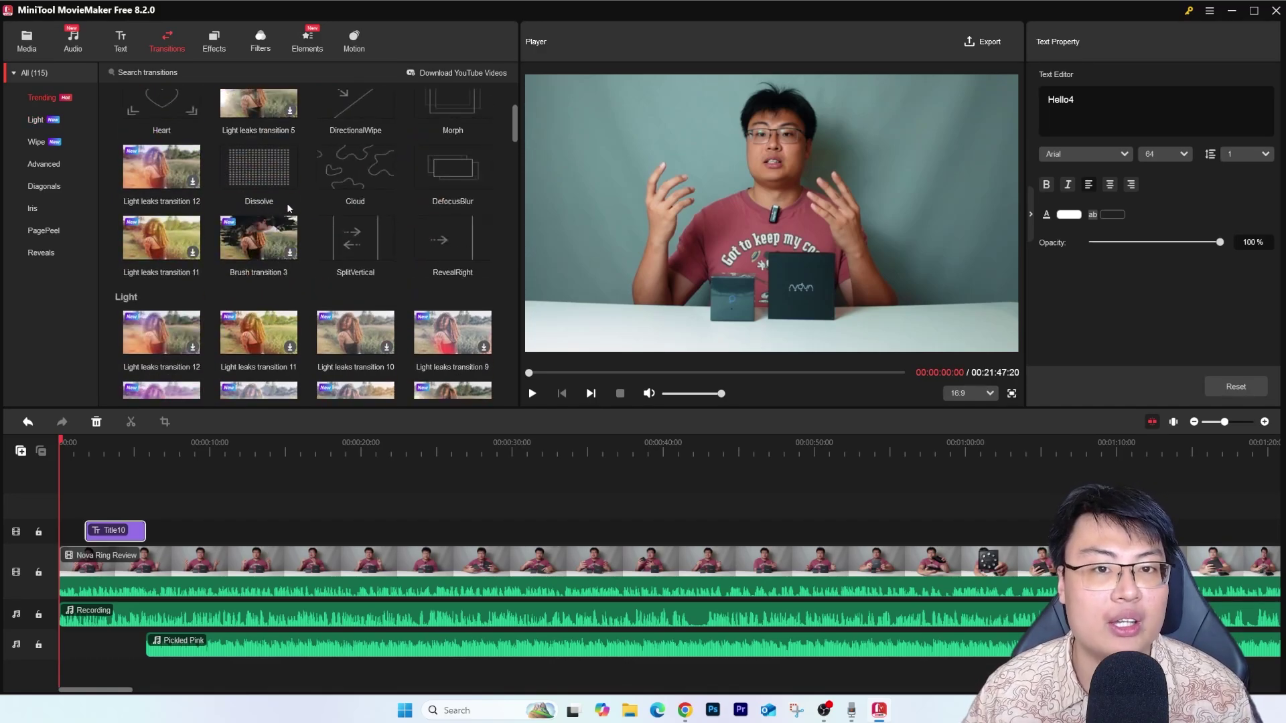
scroll(278, 203, up, 2)
click(387, 303)
click(761, 396)
click(333, 569)
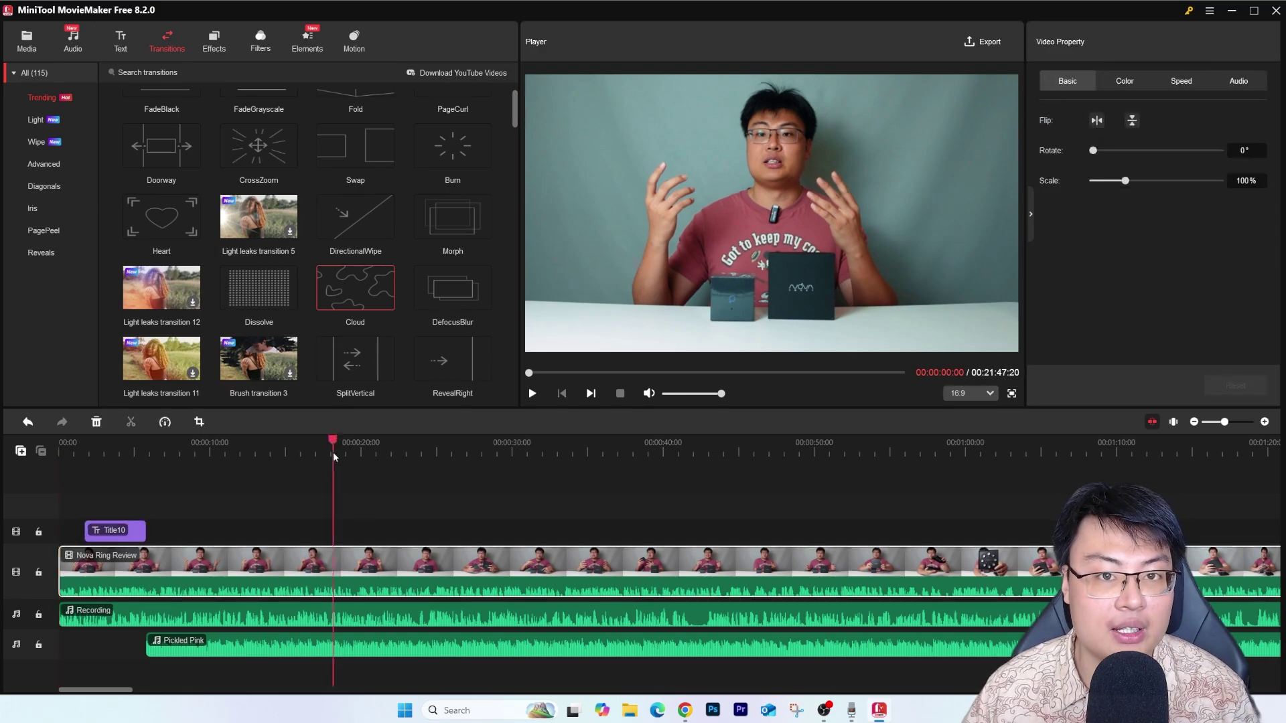
click(387, 303)
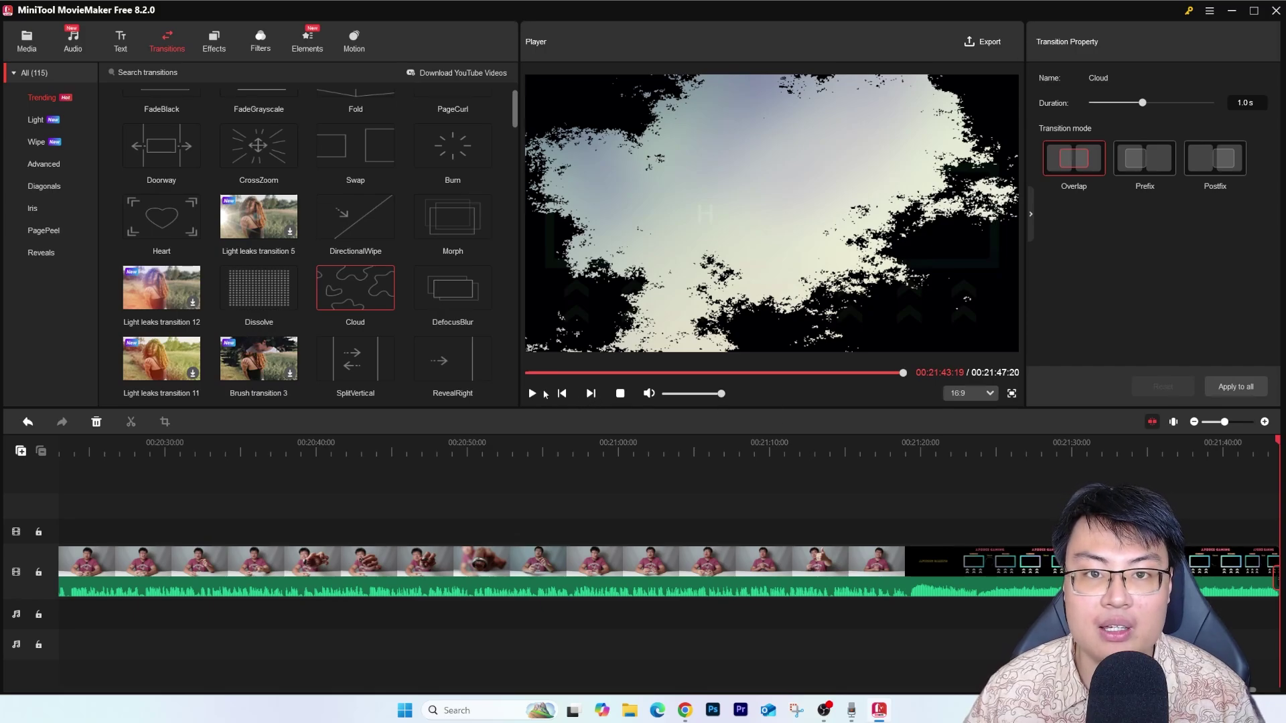
Play back the Cloud transition into the Hello title to check it
click(533, 394)
key(space)
drag(910, 442, 865, 442)
click(533, 394)
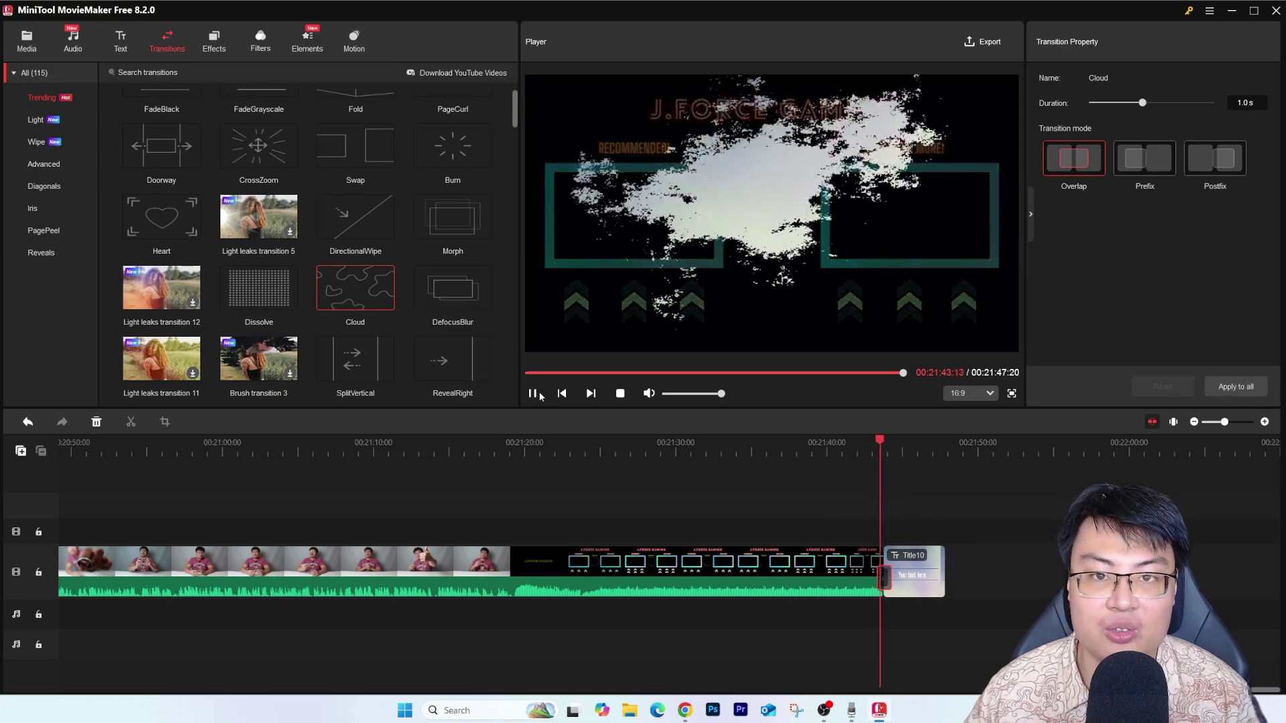
click(539, 395)
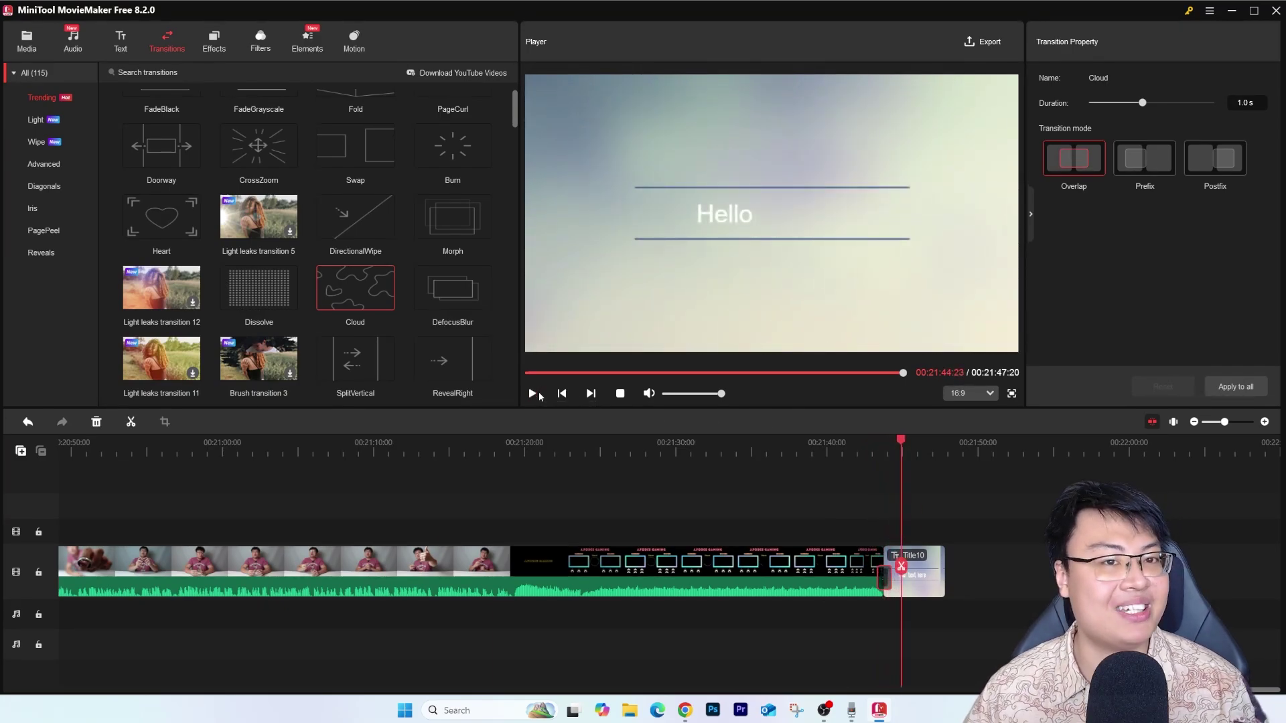
scroll(345, 270, down, 10)
scroll(345, 270, up, 10)
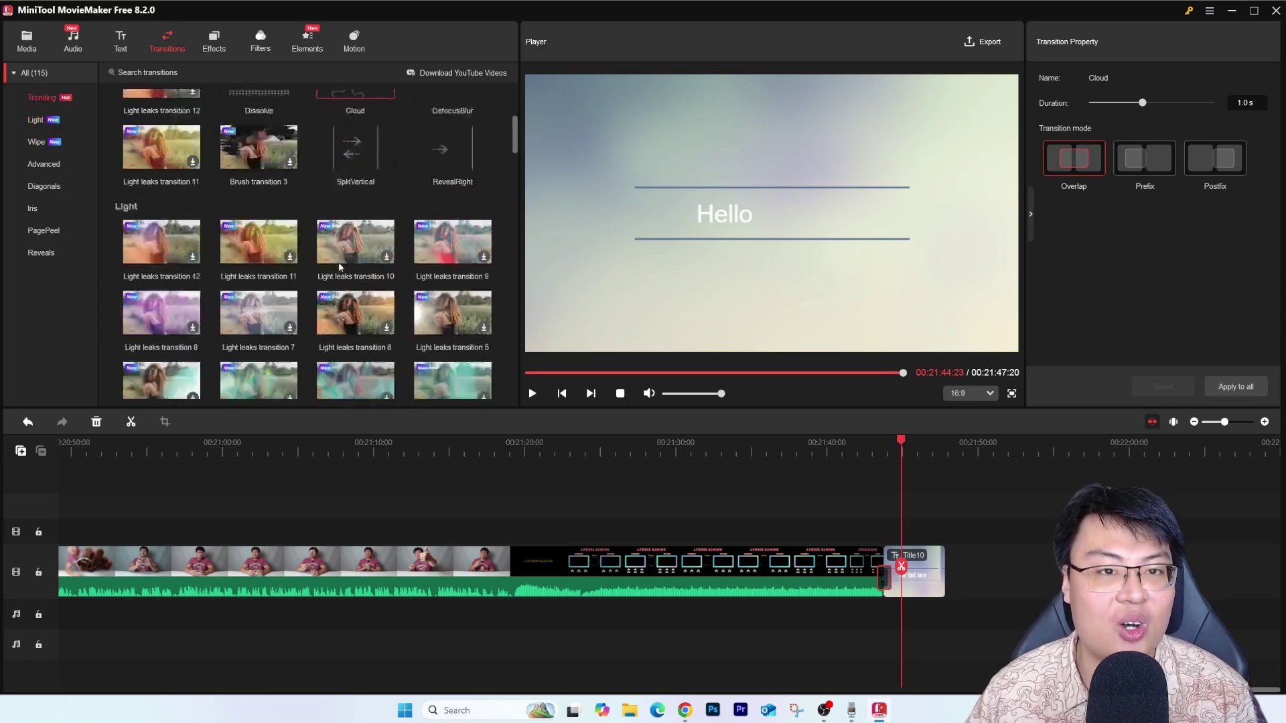
scroll(347, 162, down, 15)
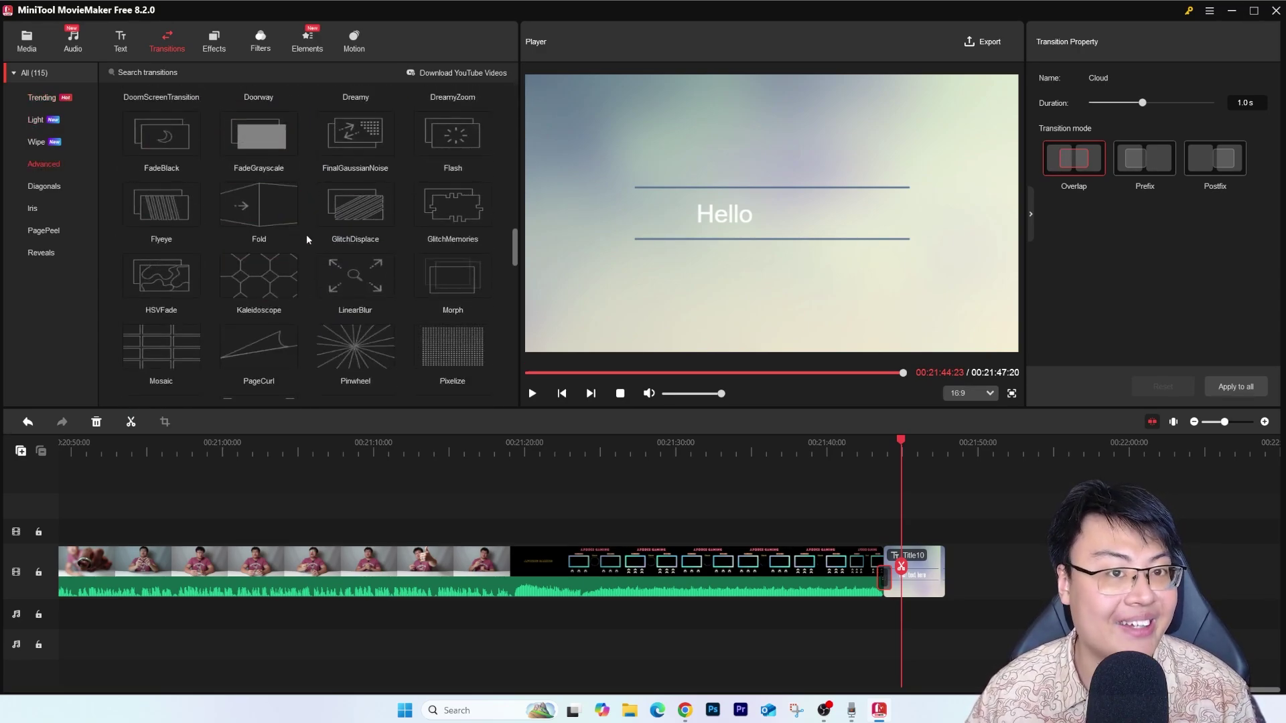
scroll(309, 247, down, 15)
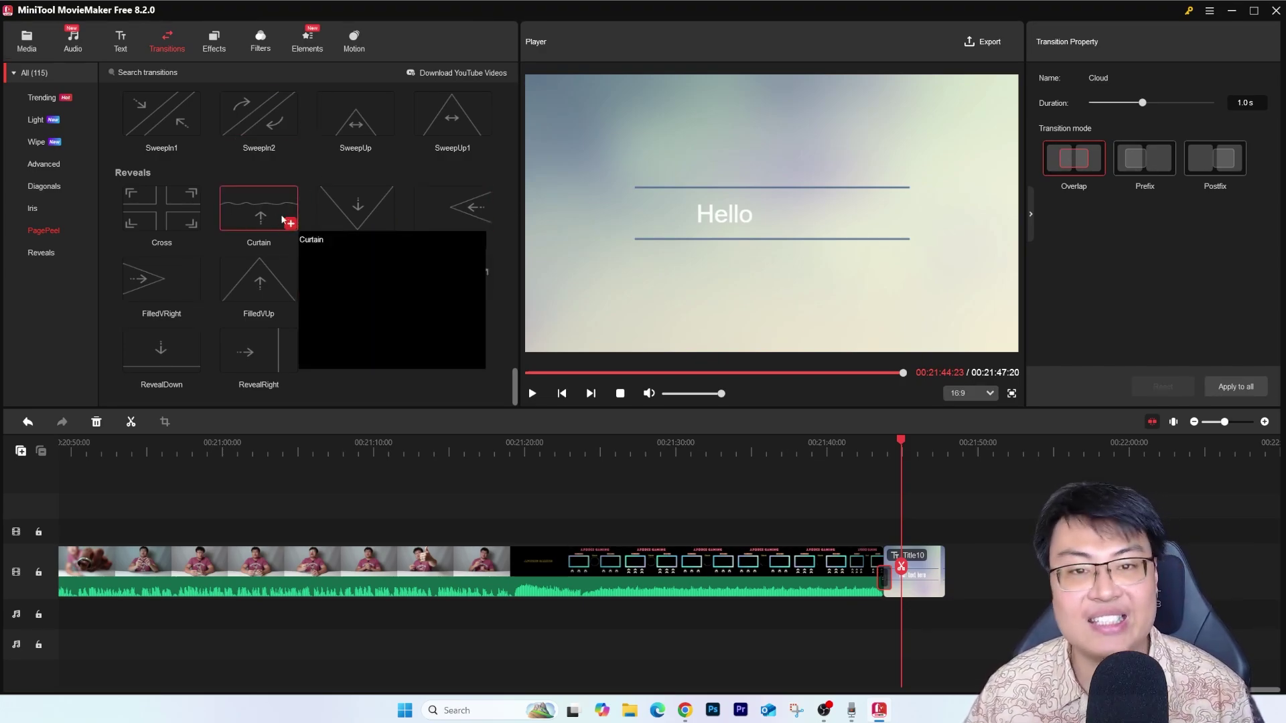
click(215, 44)
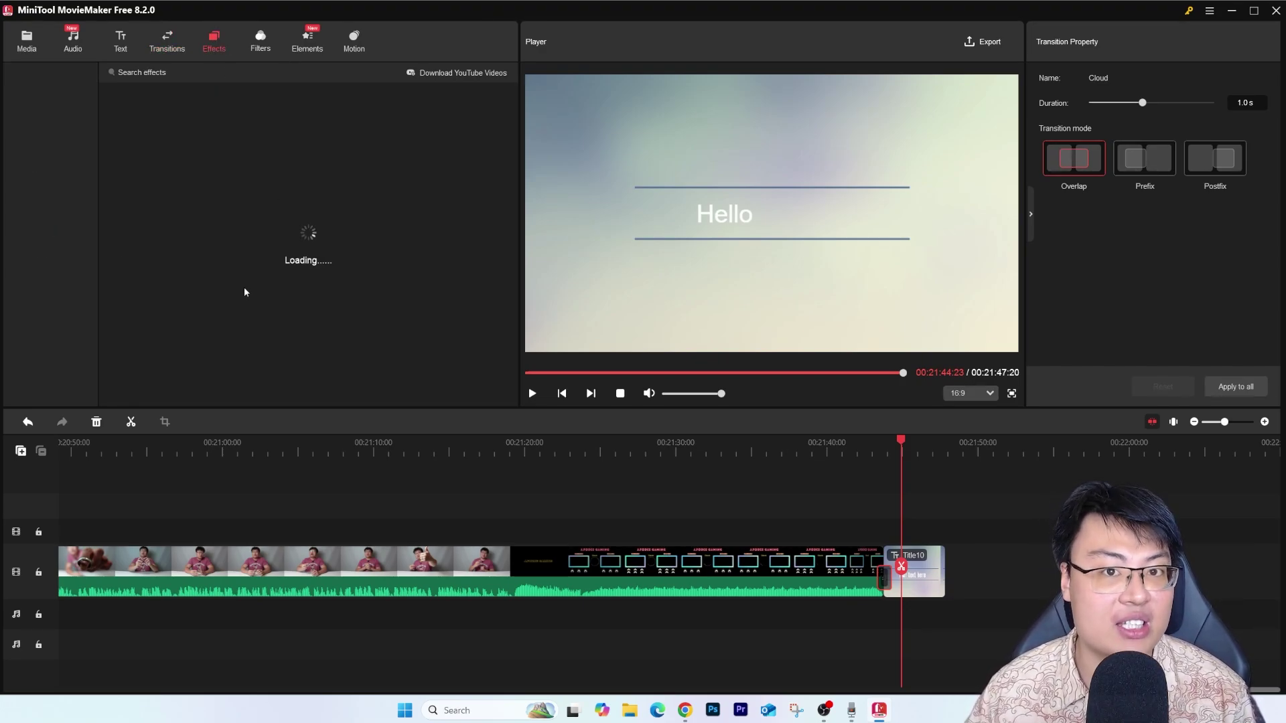
scroll(310, 231, down, 4)
scroll(320, 229, up, 1)
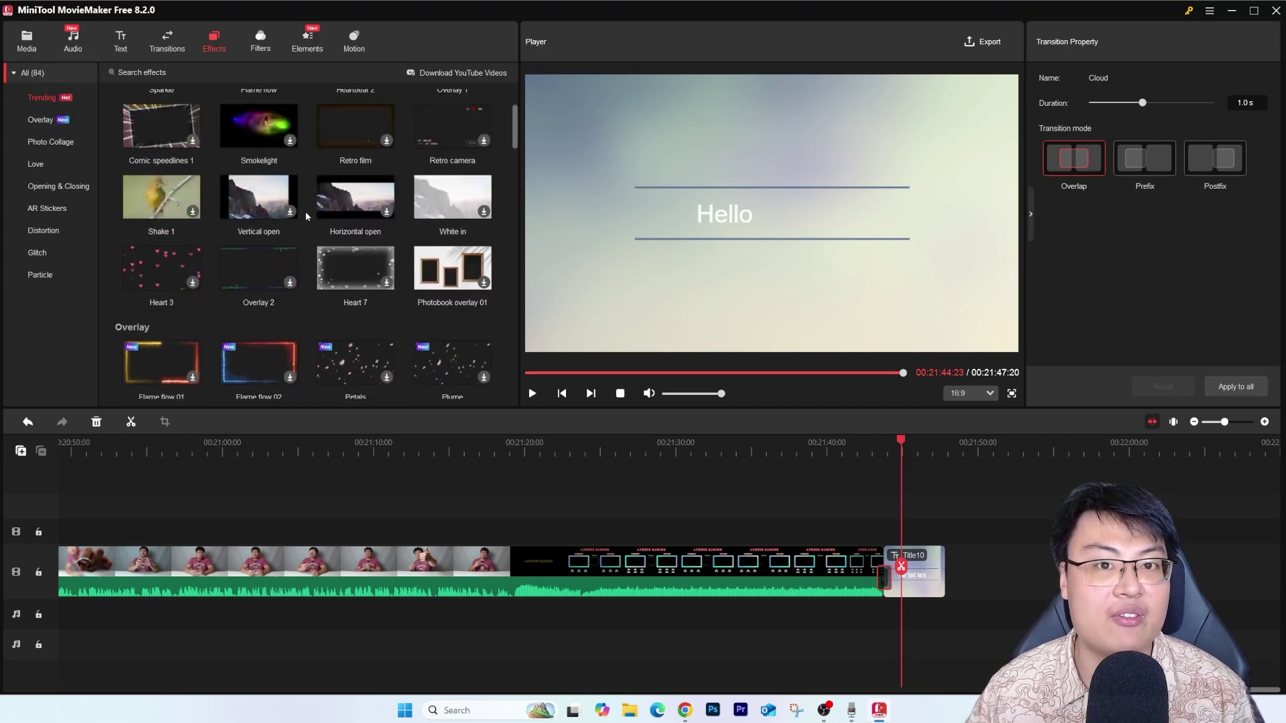
scroll(287, 257, down, 2)
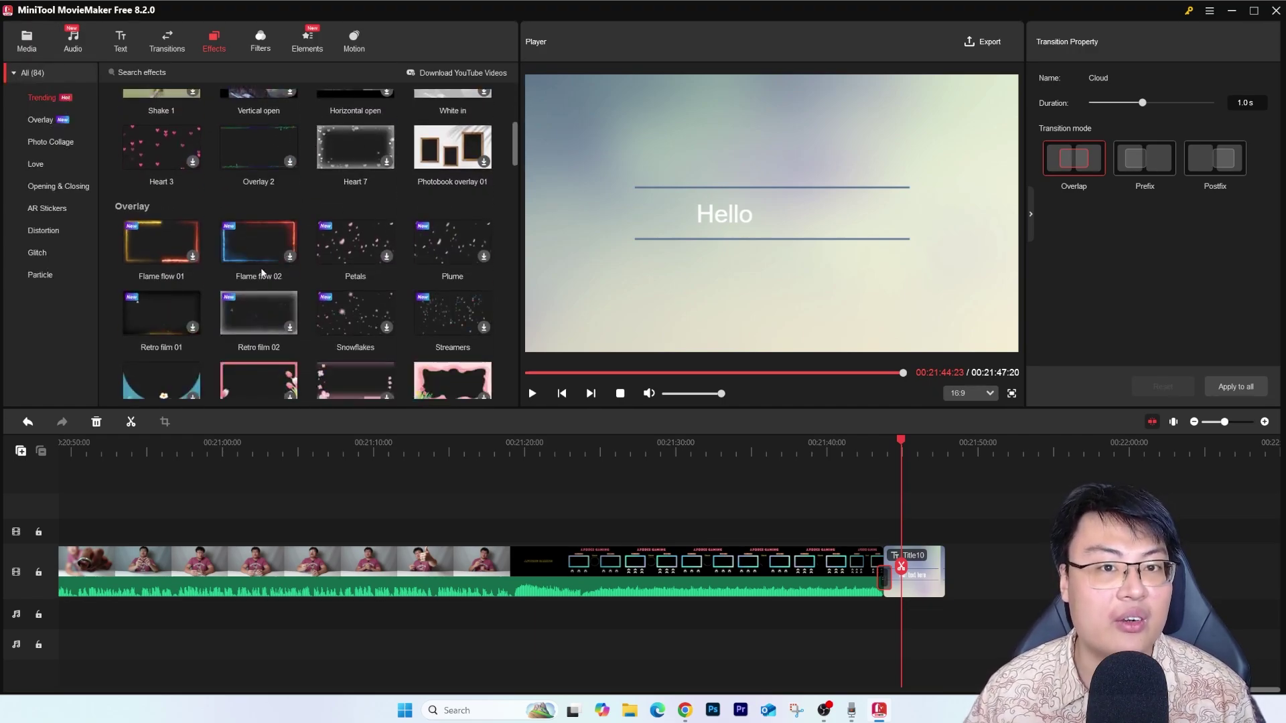
drag(302, 259, 511, 531)
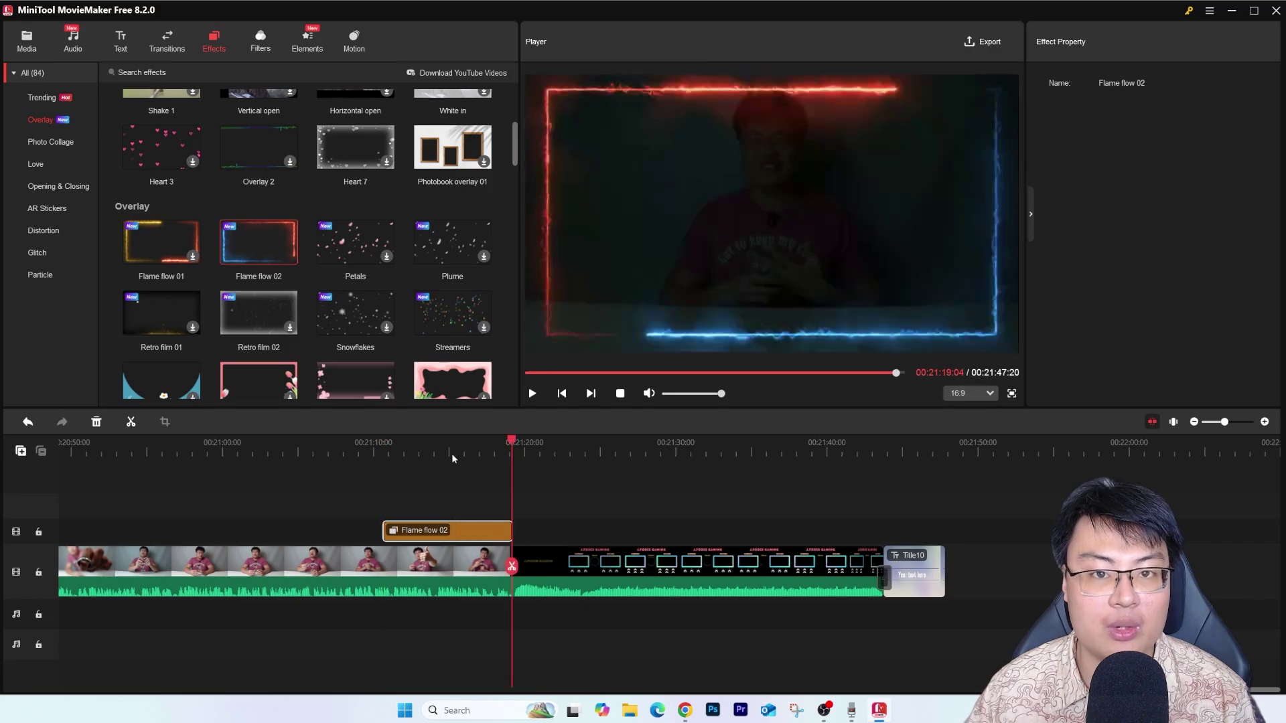
click(375, 447)
click(533, 394)
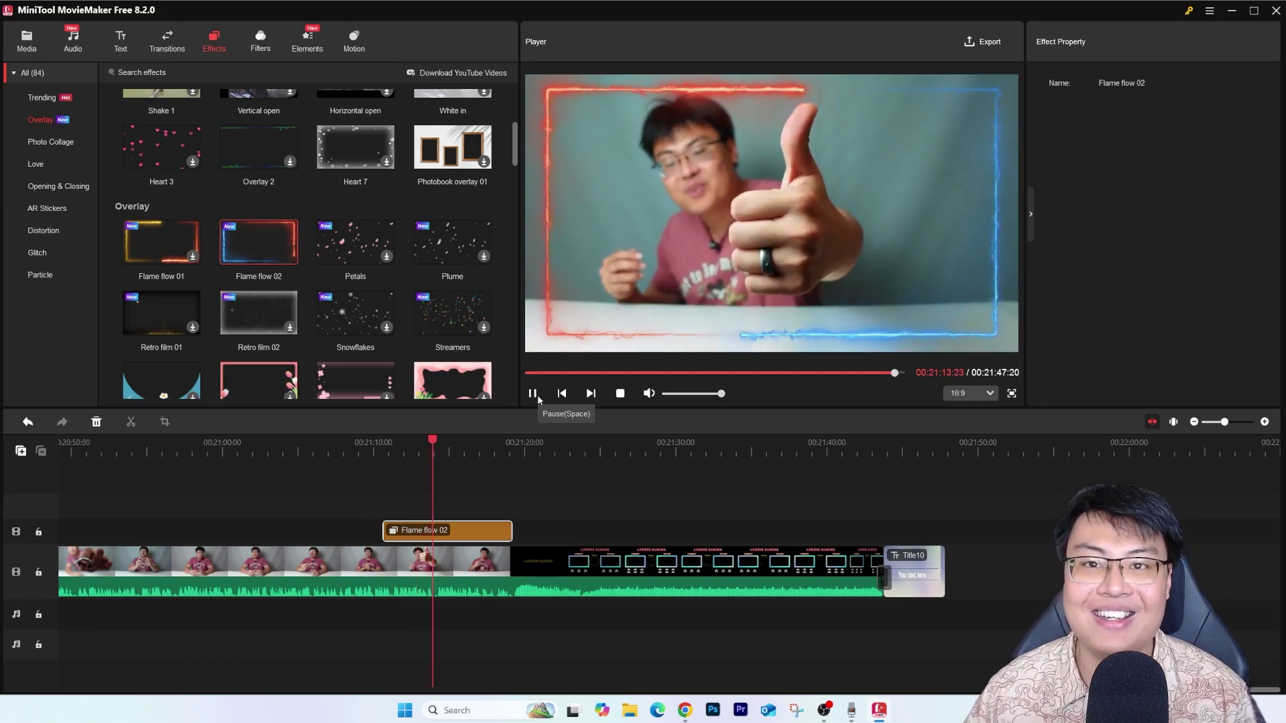
click(533, 394)
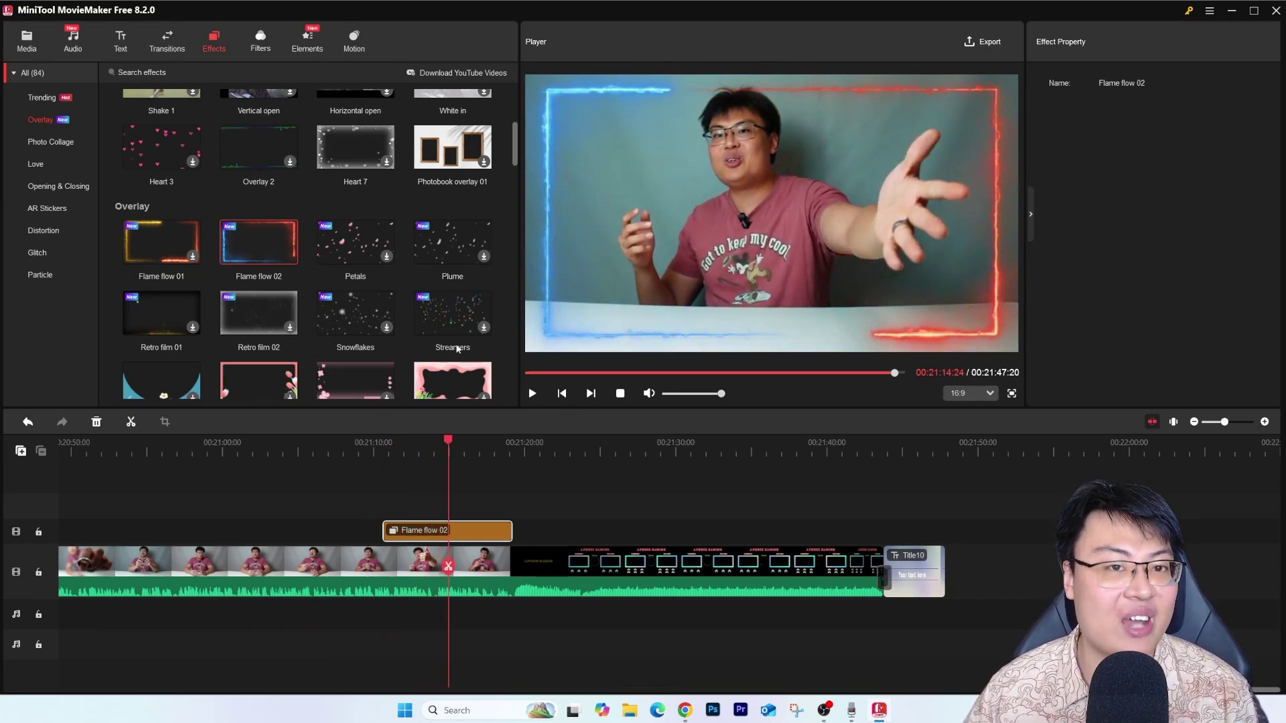
scroll(379, 249, down, 10)
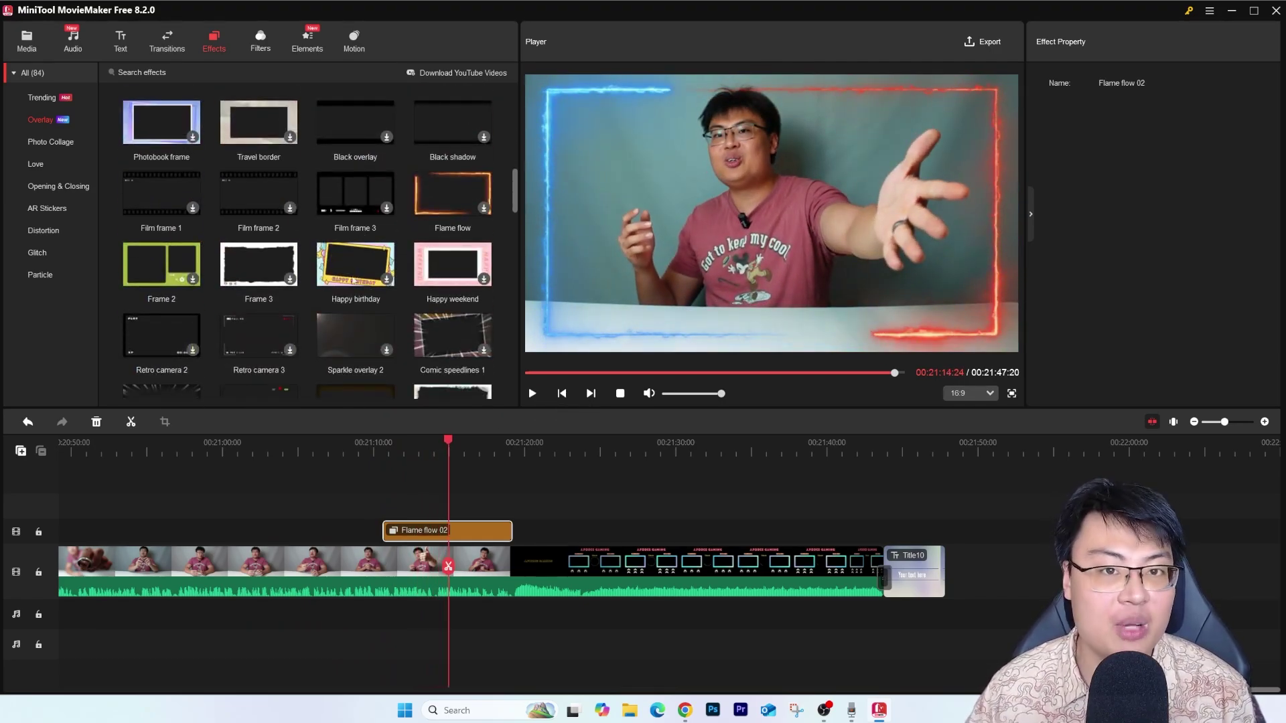
scroll(331, 267, down, 10)
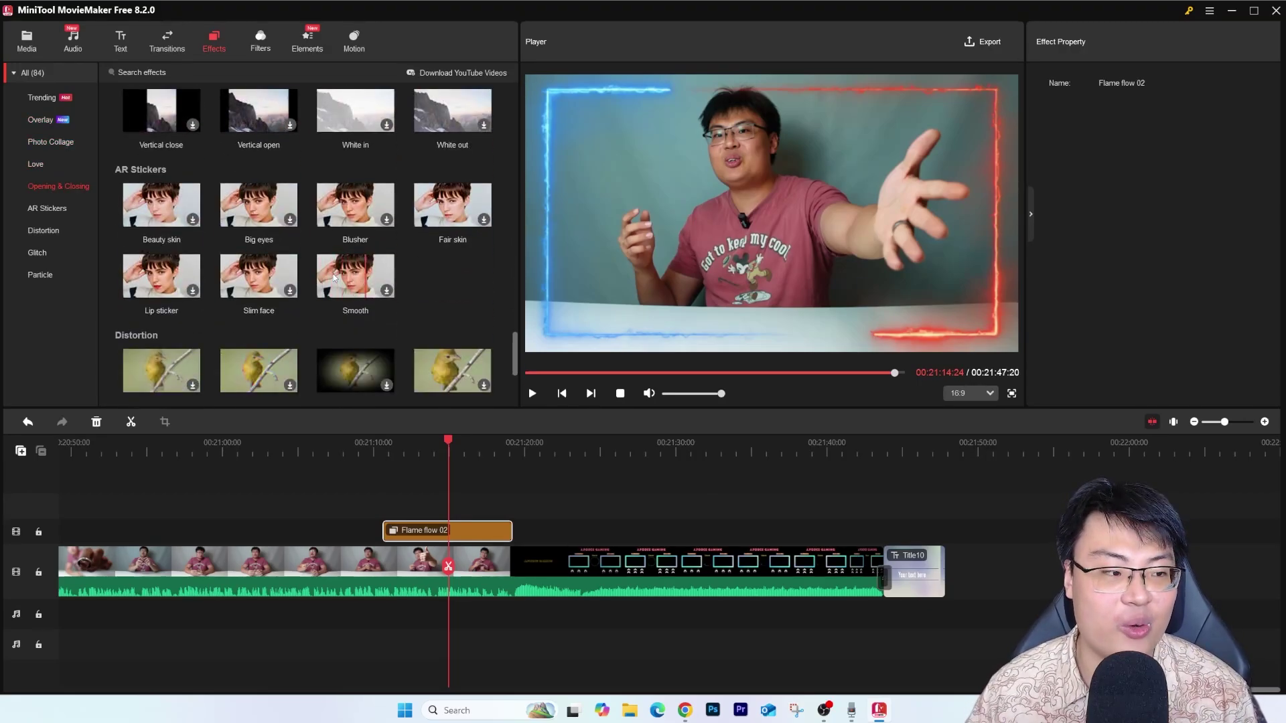
scroll(367, 257, down, 3)
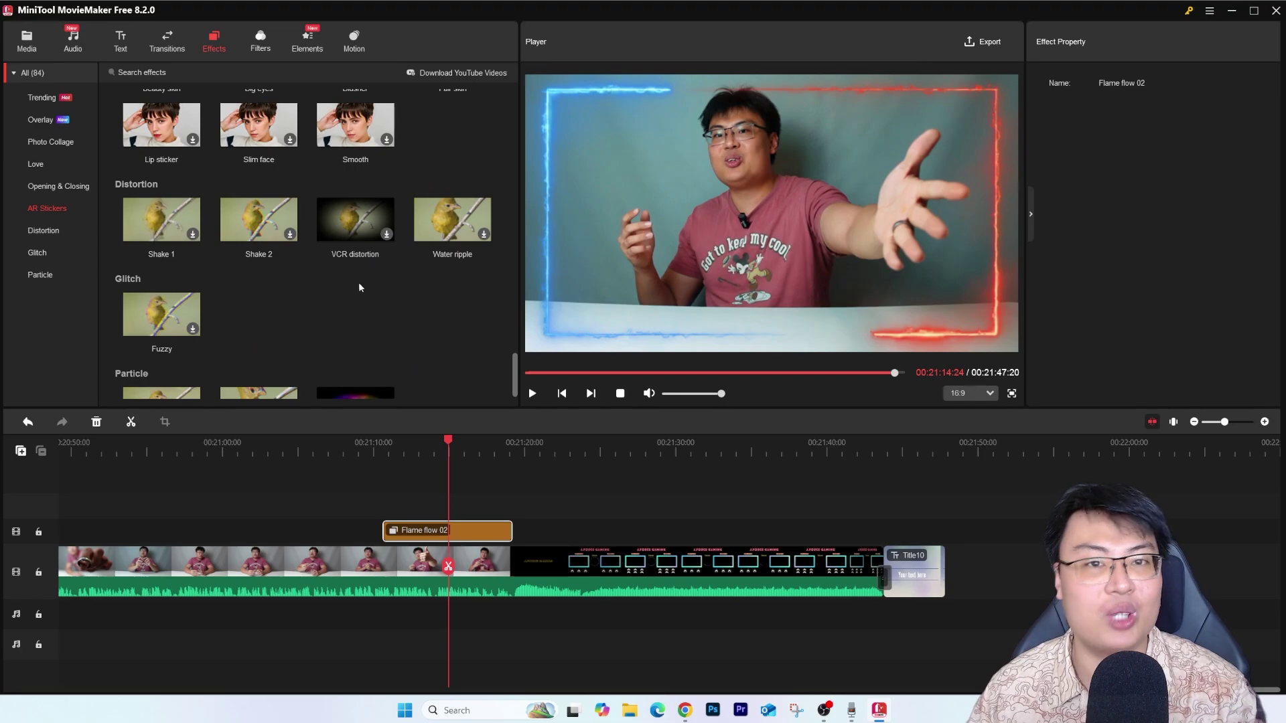
scroll(299, 274, up, 8)
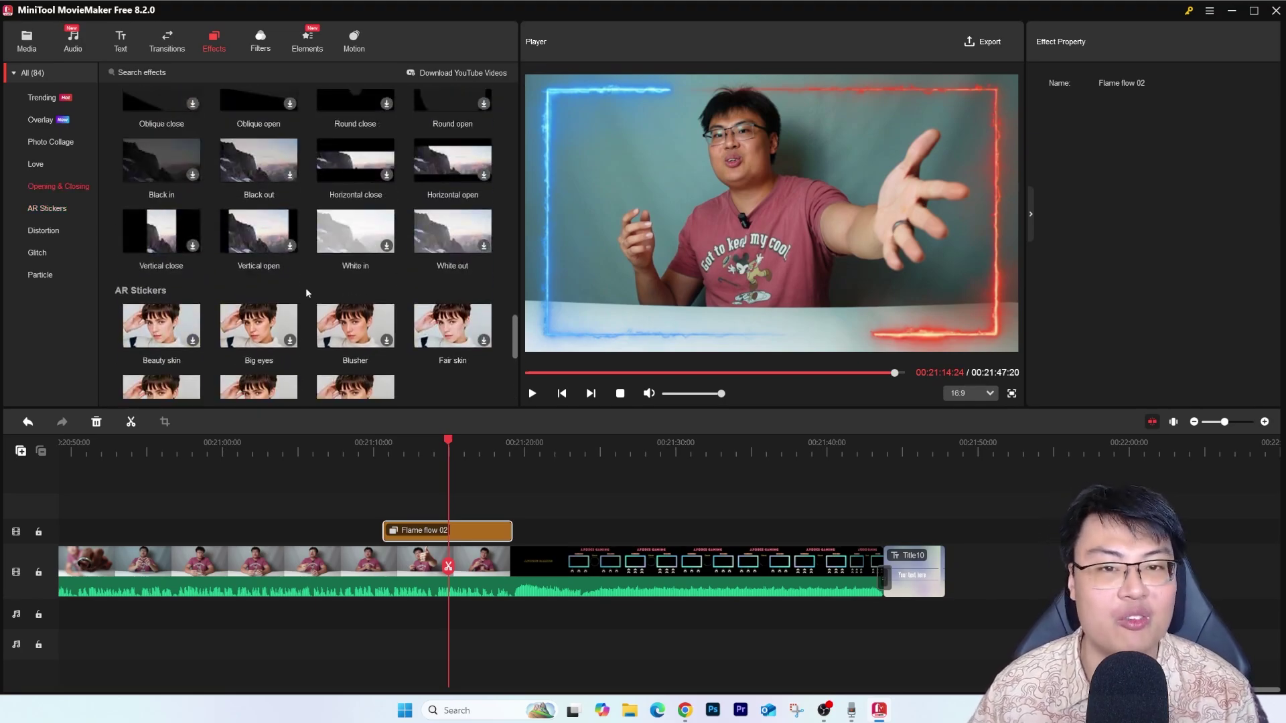
scroll(252, 280, down, 3)
scroll(249, 281, down, 3)
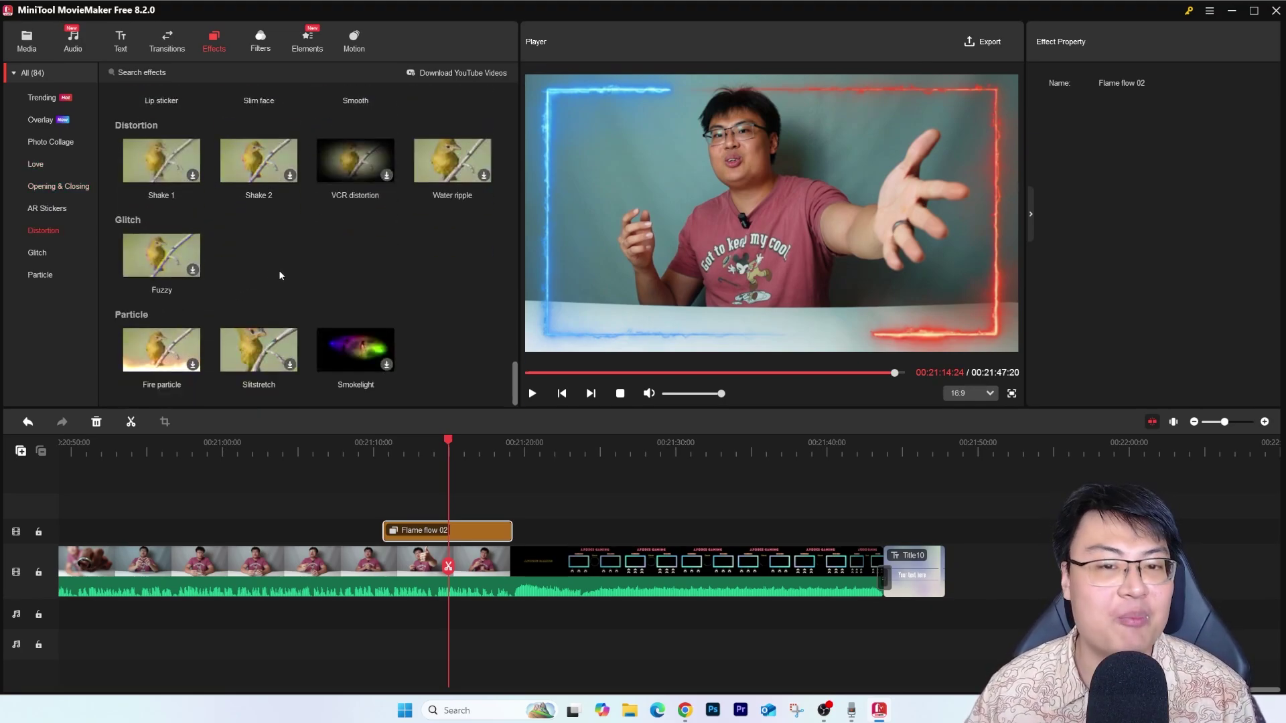
scroll(303, 280, up, 6)
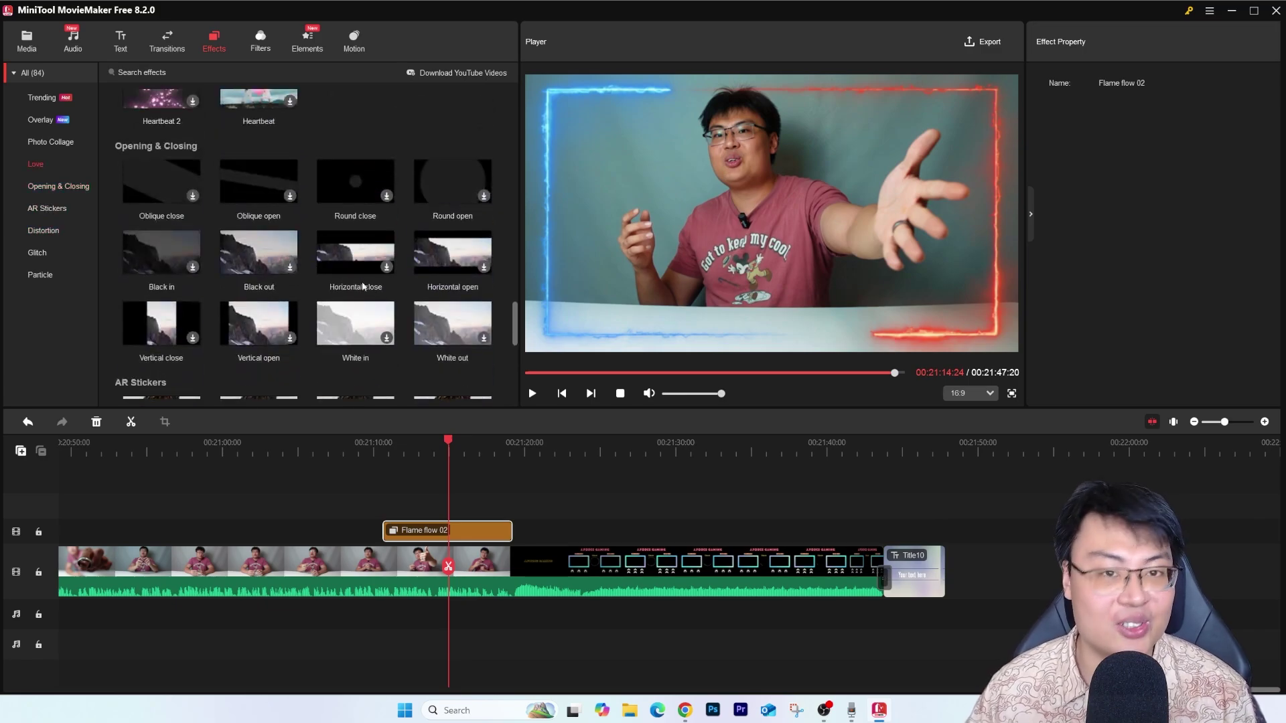
scroll(361, 281, down, 6)
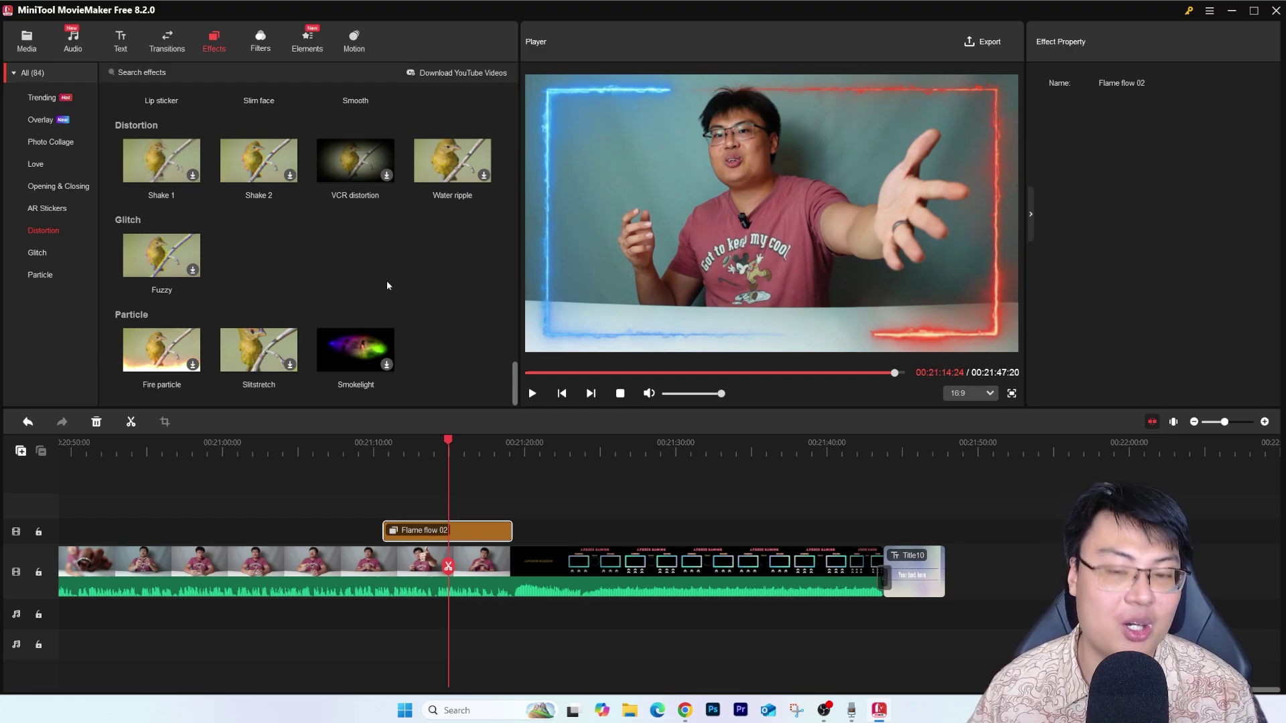
scroll(384, 282, up, 10)
scroll(439, 304, up, 10)
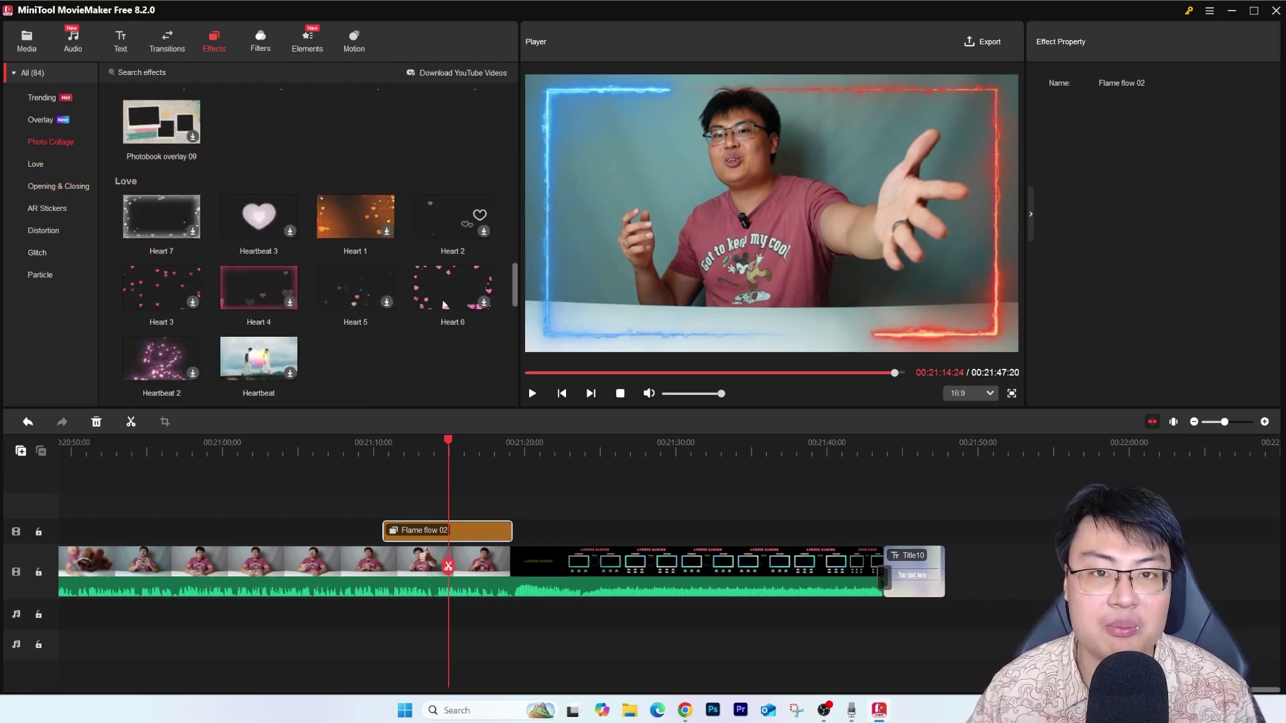
scroll(397, 259, up, 5)
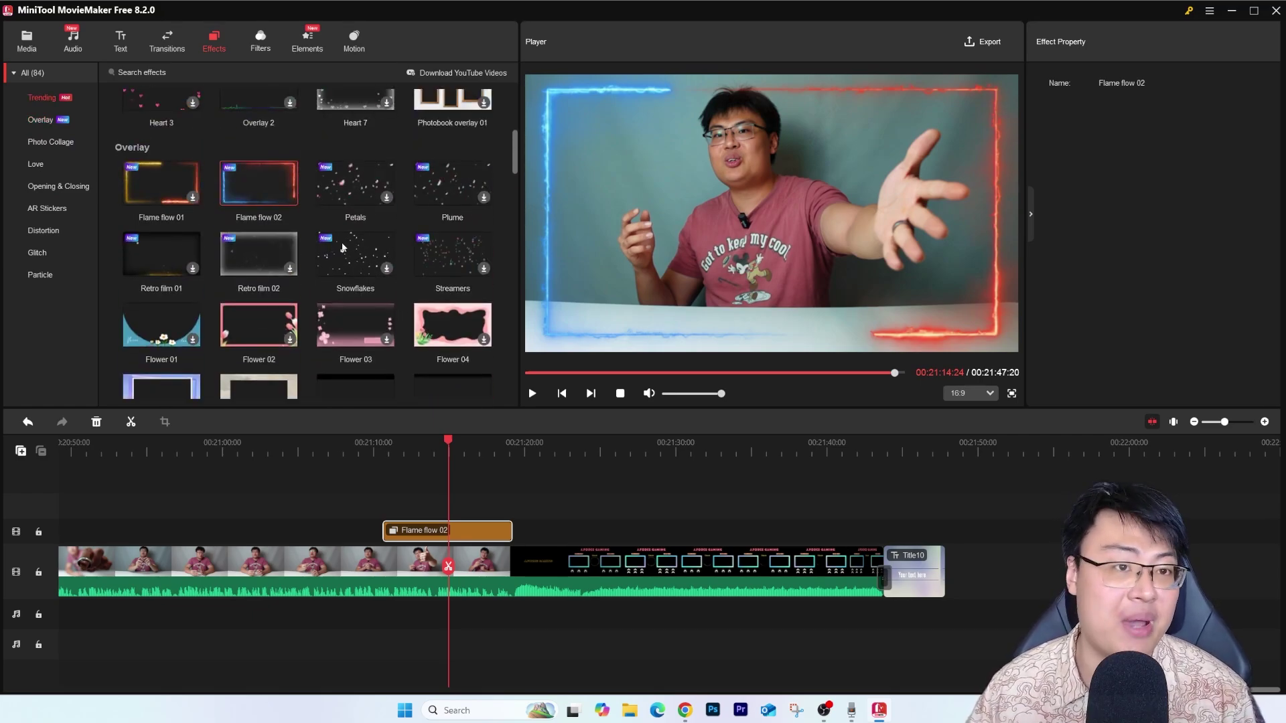
scroll(343, 251, up, 5)
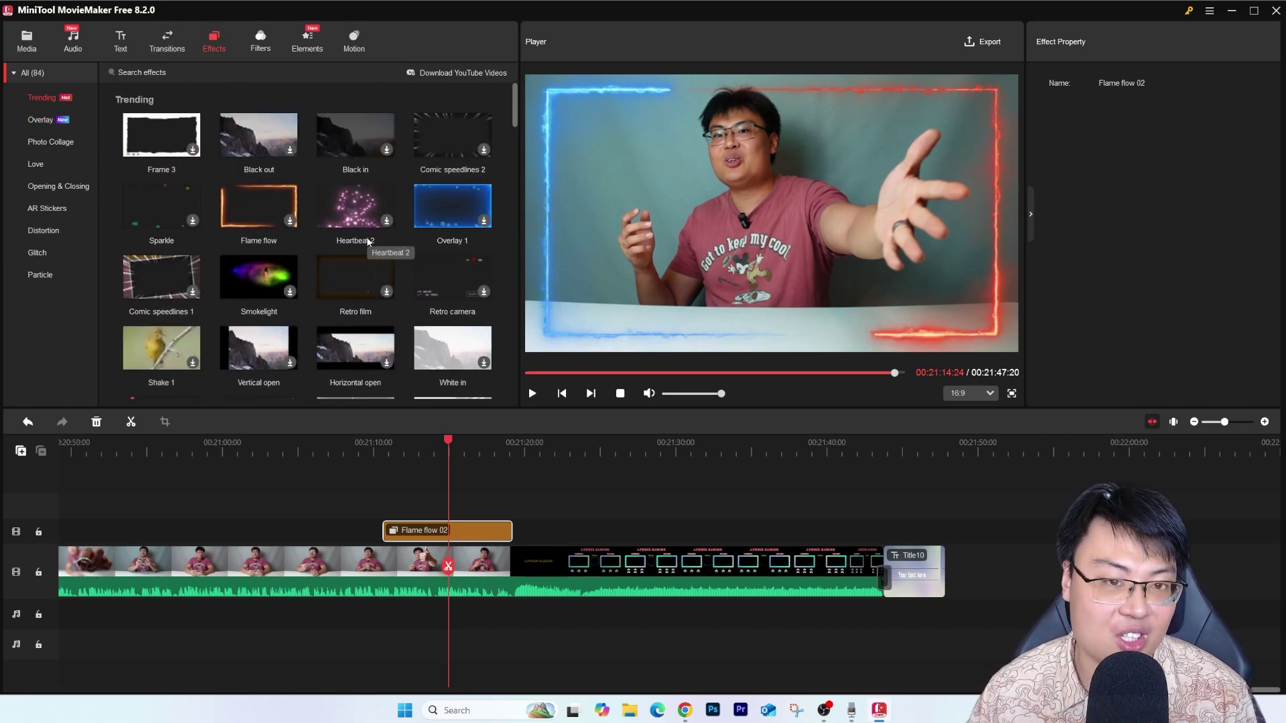
Look through the LUT, Artistic, Common and Instagram-Like filters, then move on to the Elements library
click(261, 41)
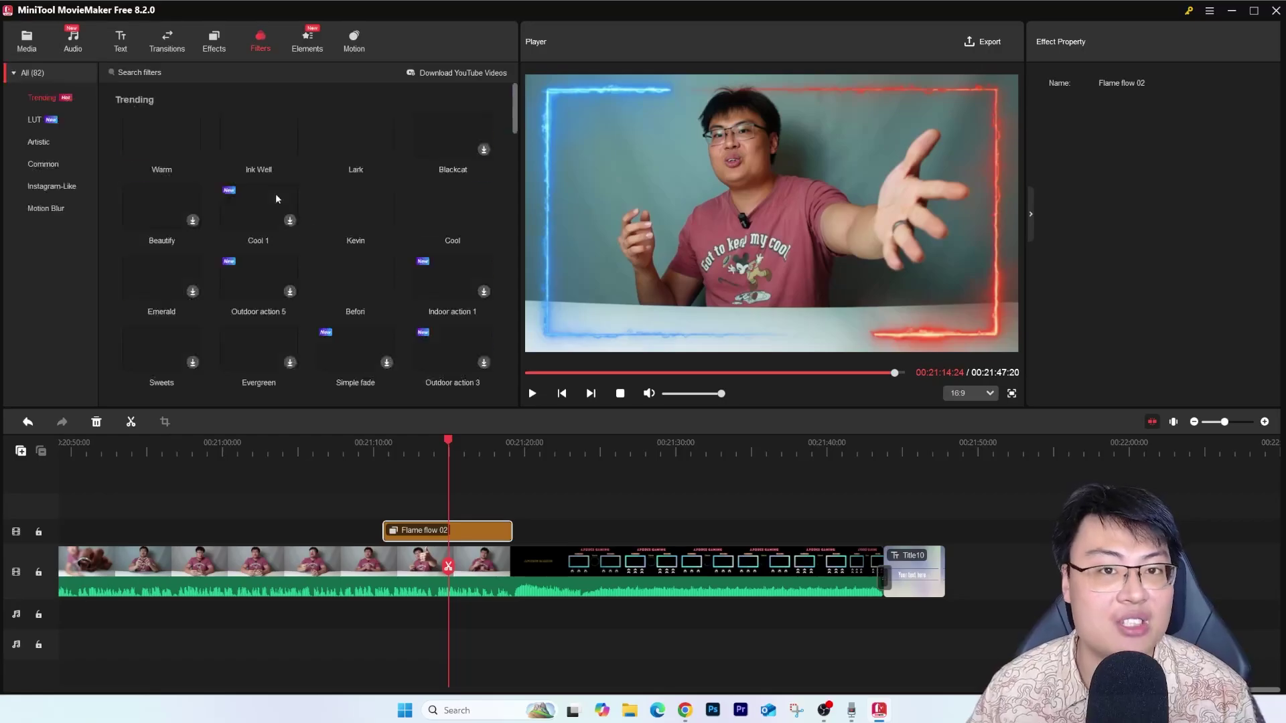
scroll(285, 180, down, 8)
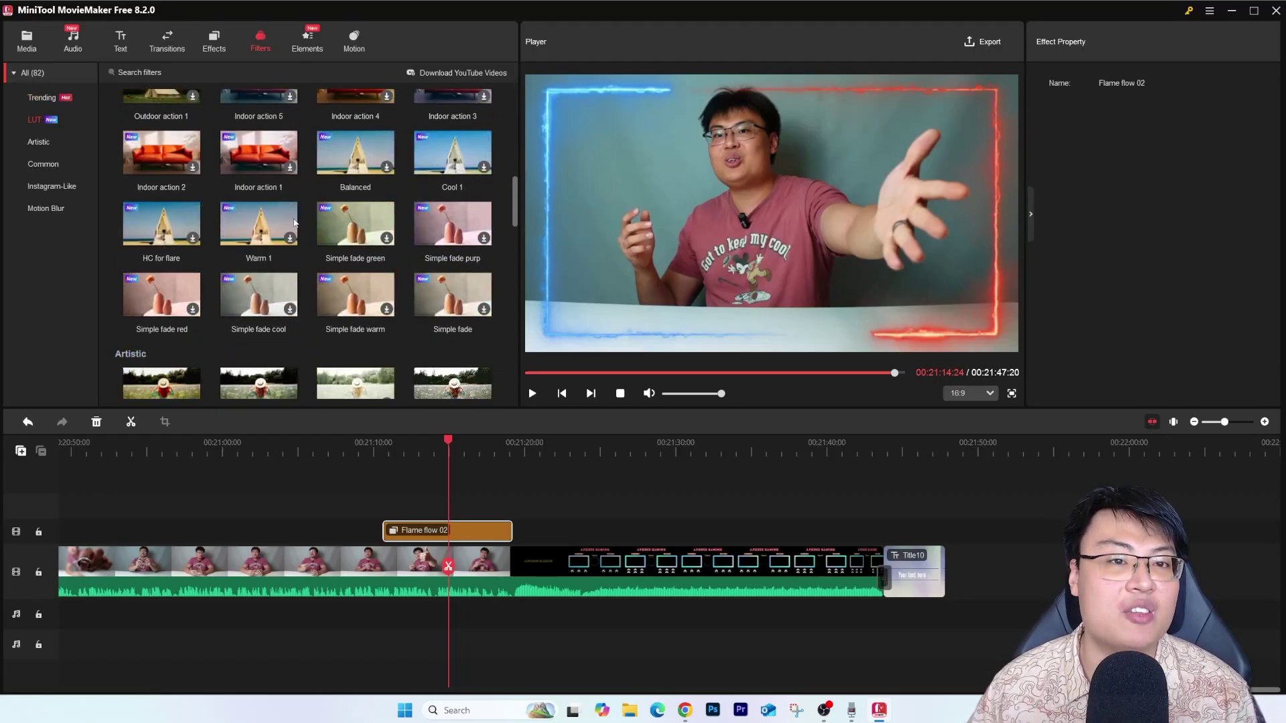
scroll(295, 222, down, 10)
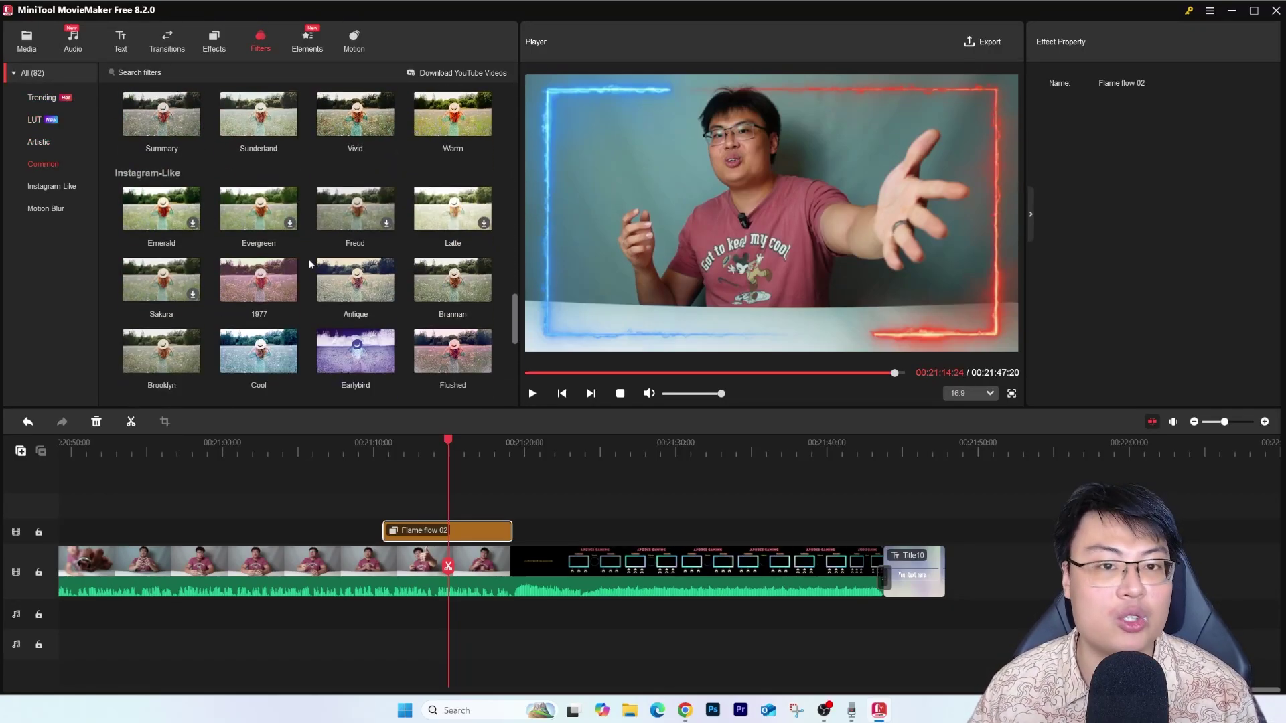
scroll(332, 260, down, 1)
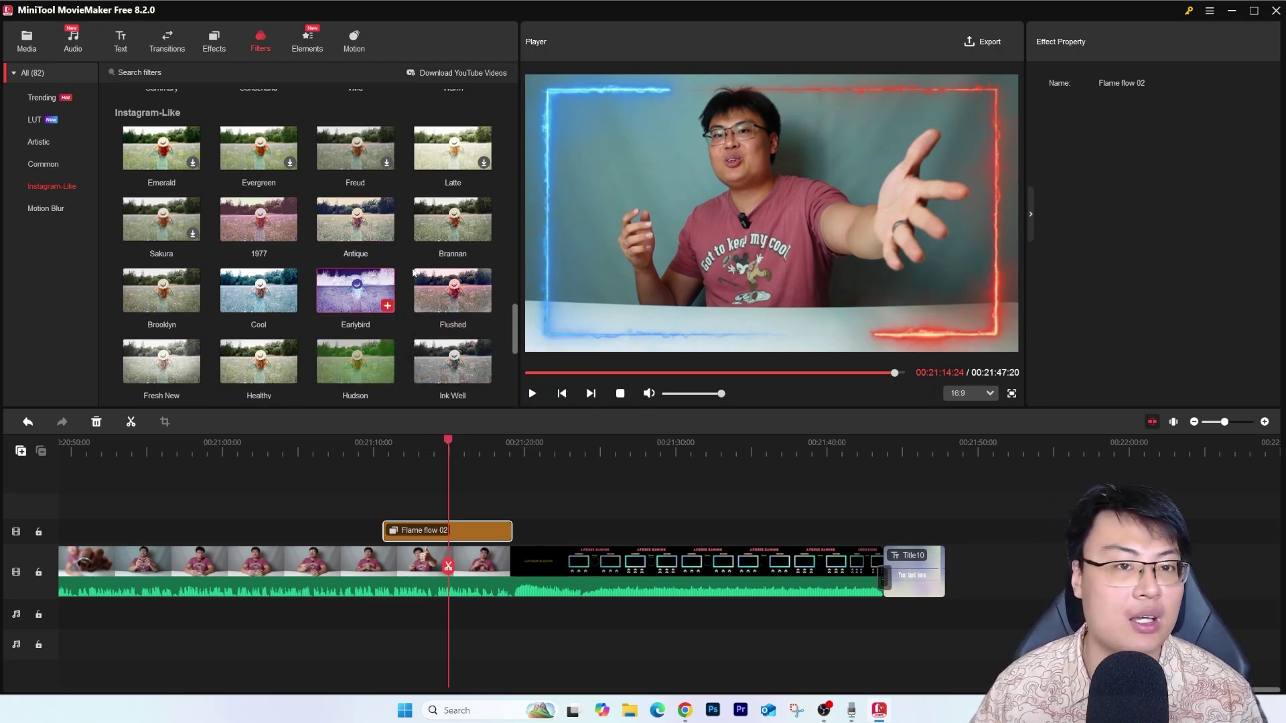
mouse_move(395, 301)
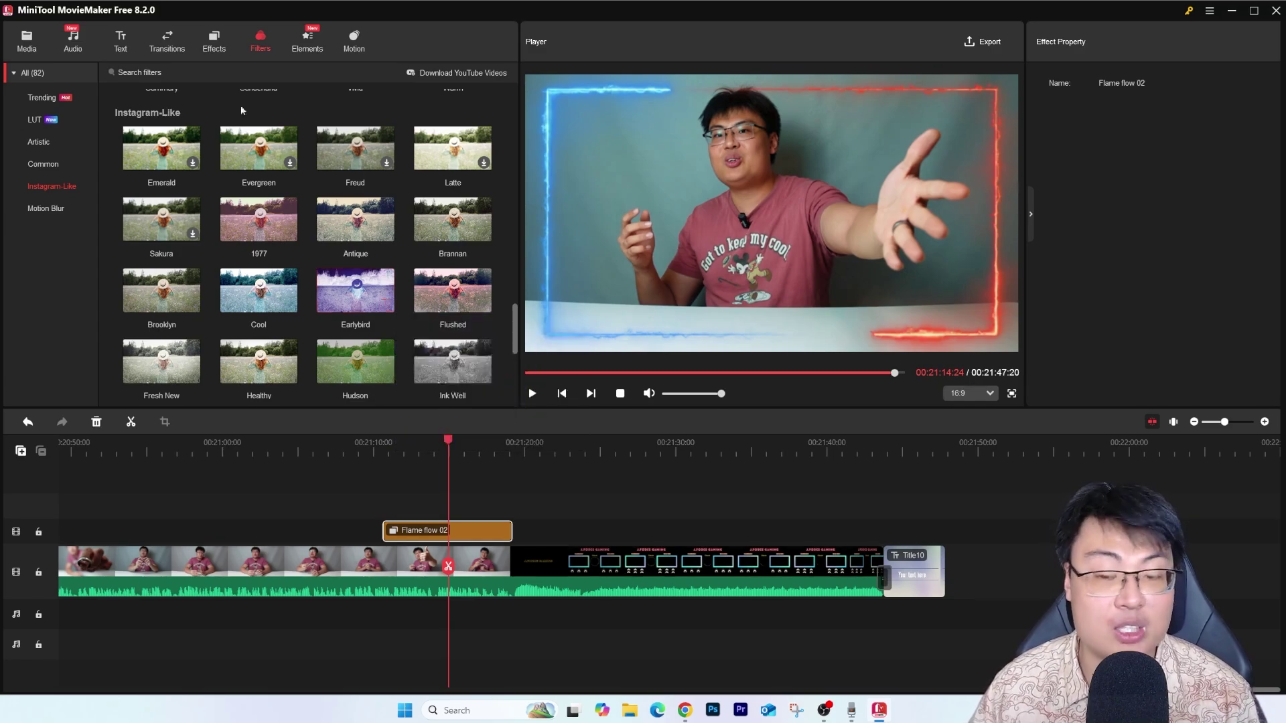
scroll(382, 295, down, 5)
scroll(370, 289, up, 5)
scroll(370, 290, up, 5)
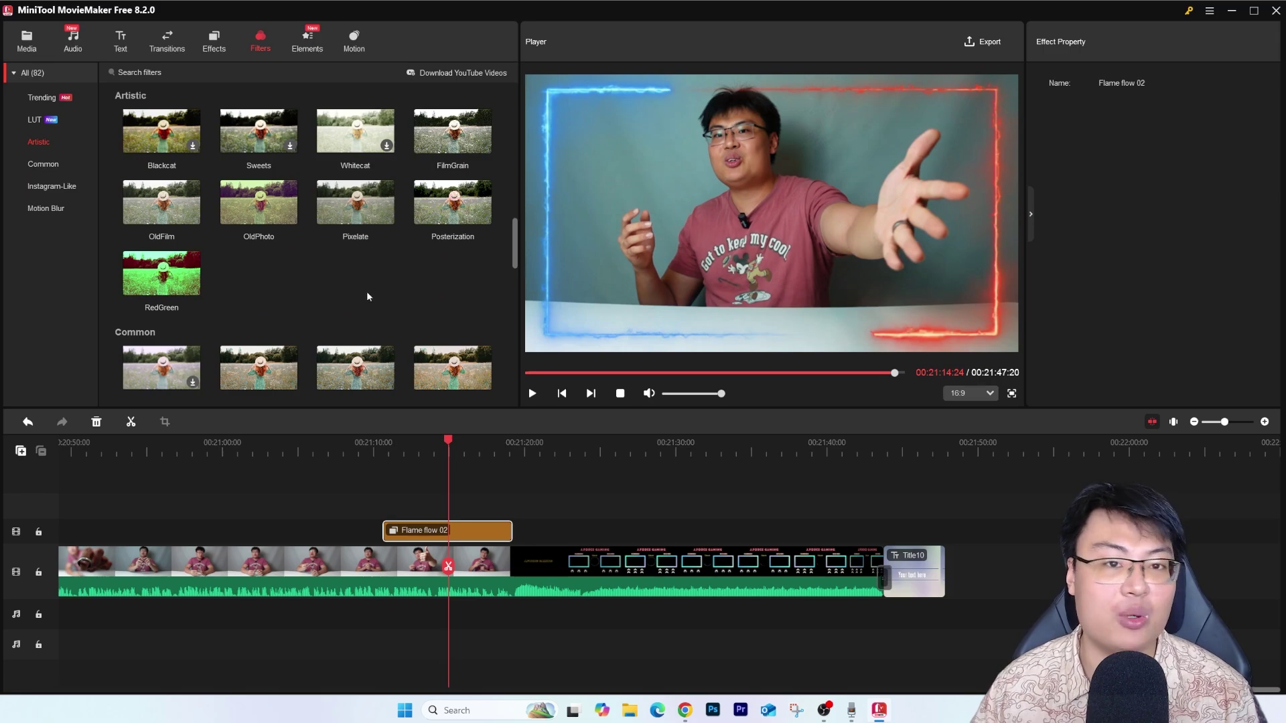
scroll(367, 288, up, 5)
scroll(294, 238, up, 3)
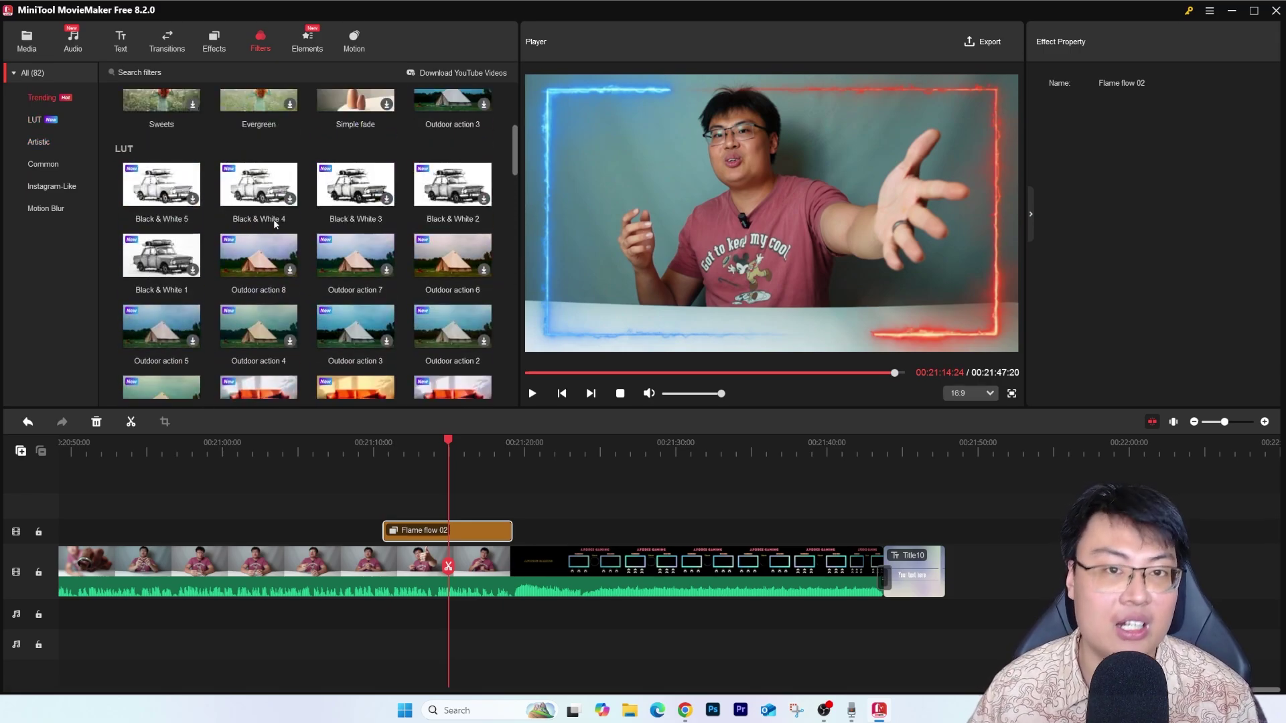
click(302, 39)
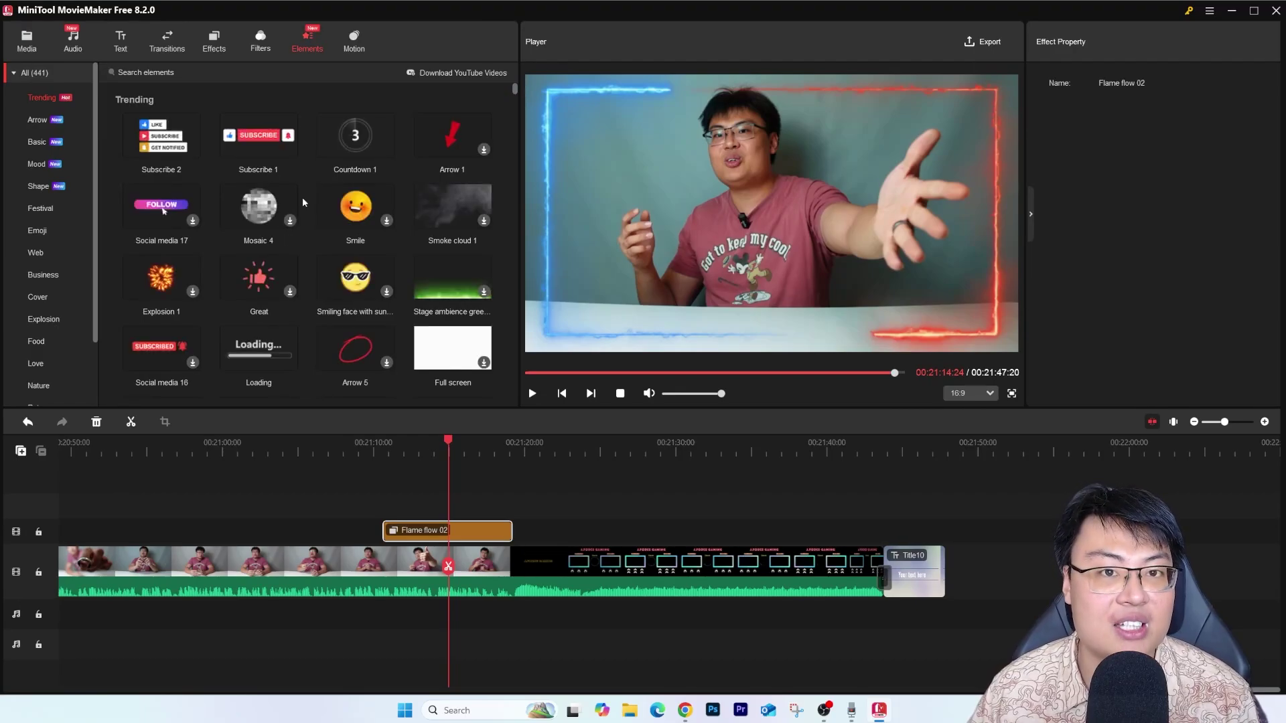
Add the Subscribe 1 element and move its clip to start near 00:20:59
scroll(295, 200, down, 1)
scroll(255, 221, up, 1)
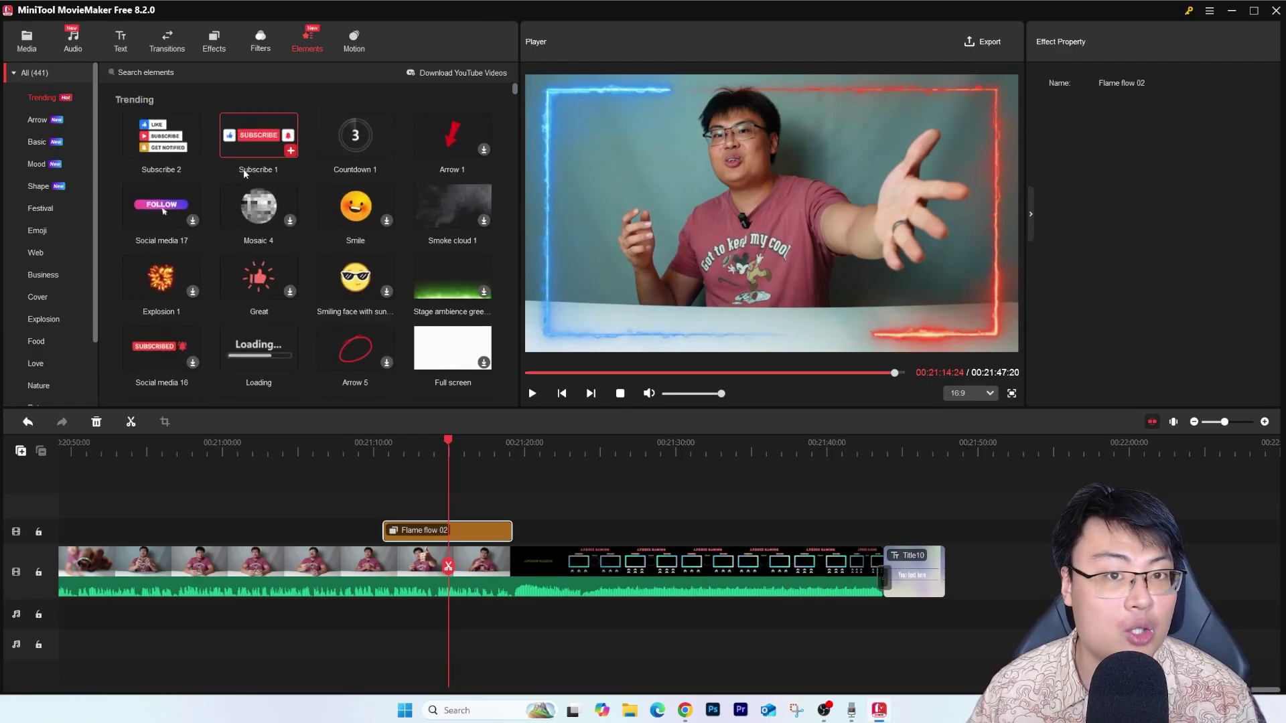
click(291, 149)
drag(485, 517, 246, 519)
click(210, 452)
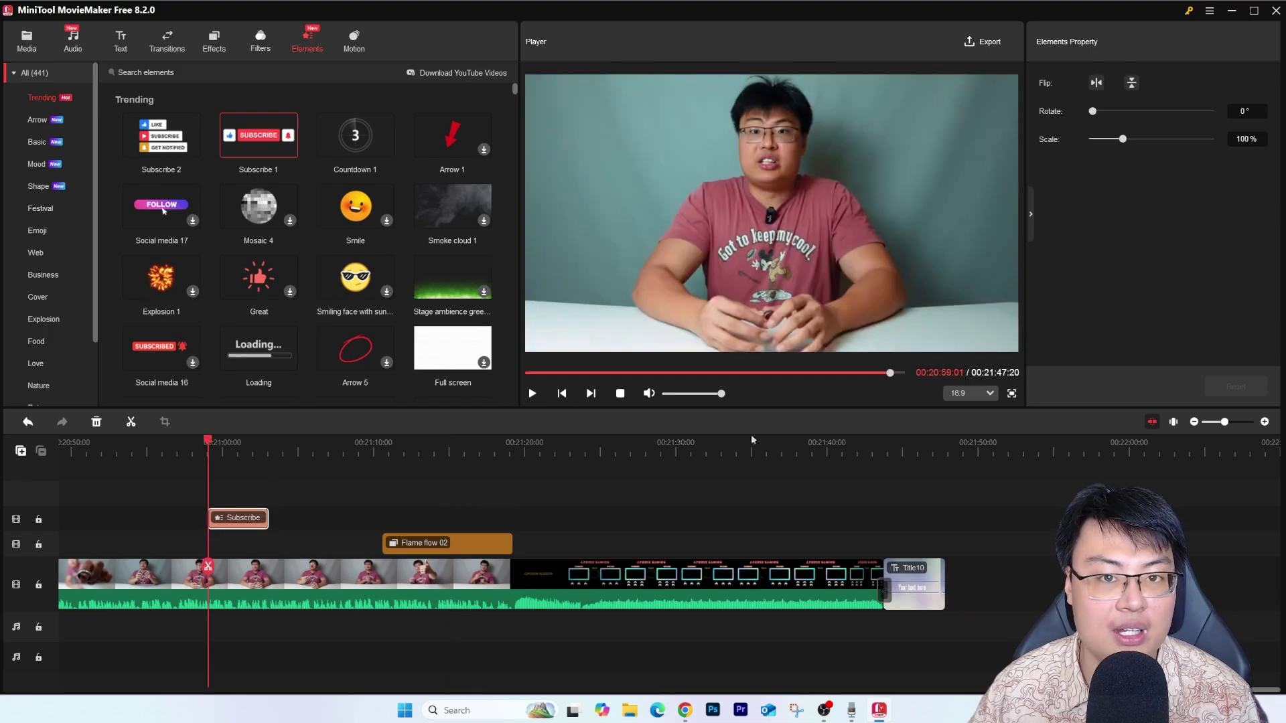
Move the subscribe overlay to the frame's bottom-left and replay to check its position
click(533, 395)
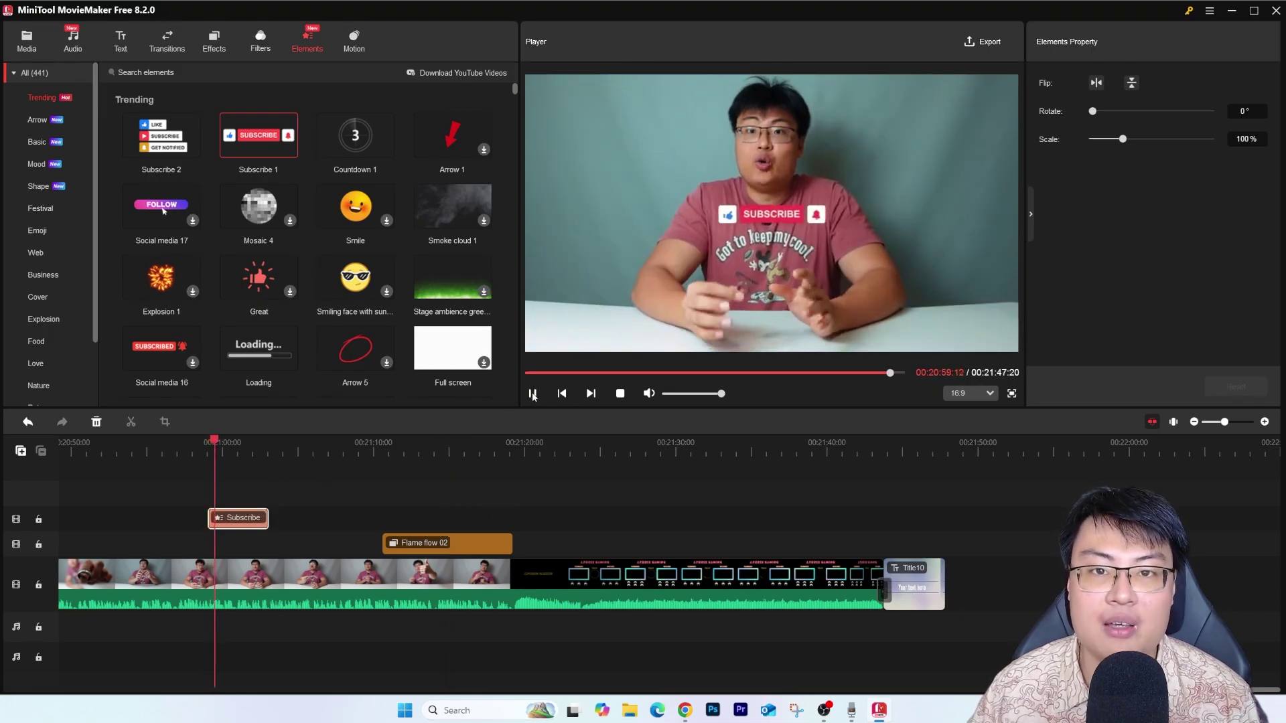
click(768, 215)
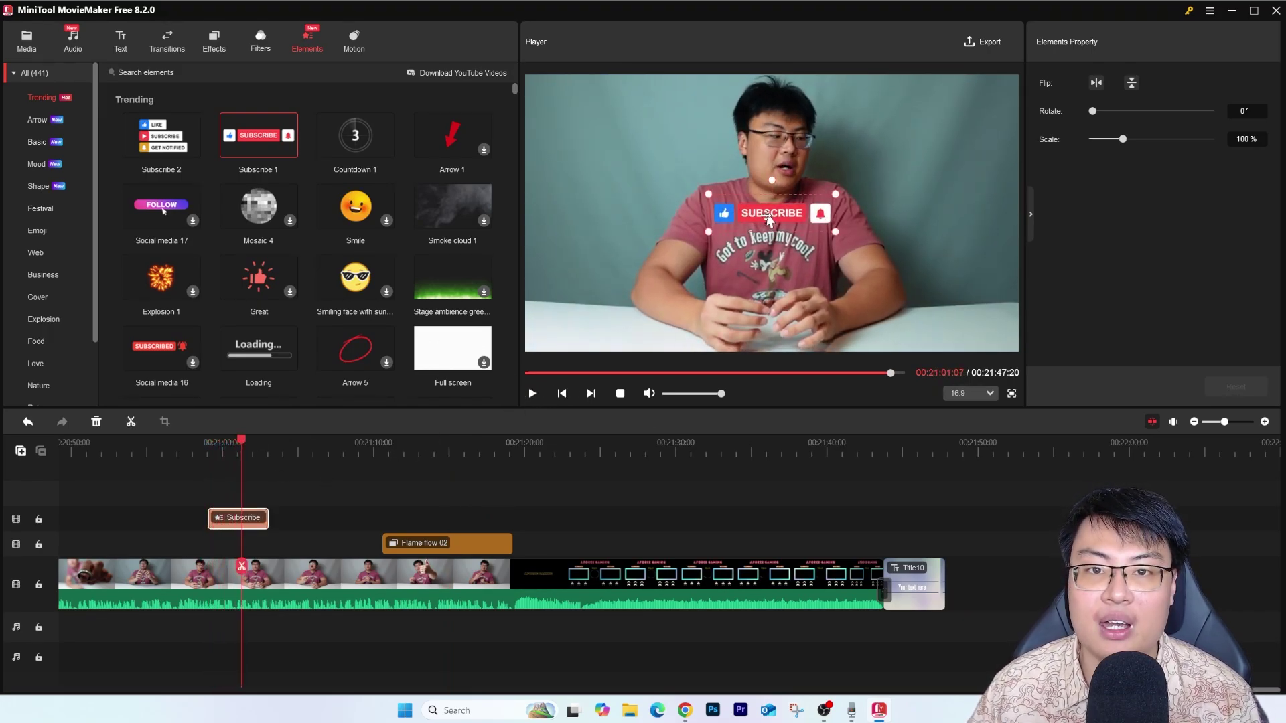
drag(768, 221, 598, 328)
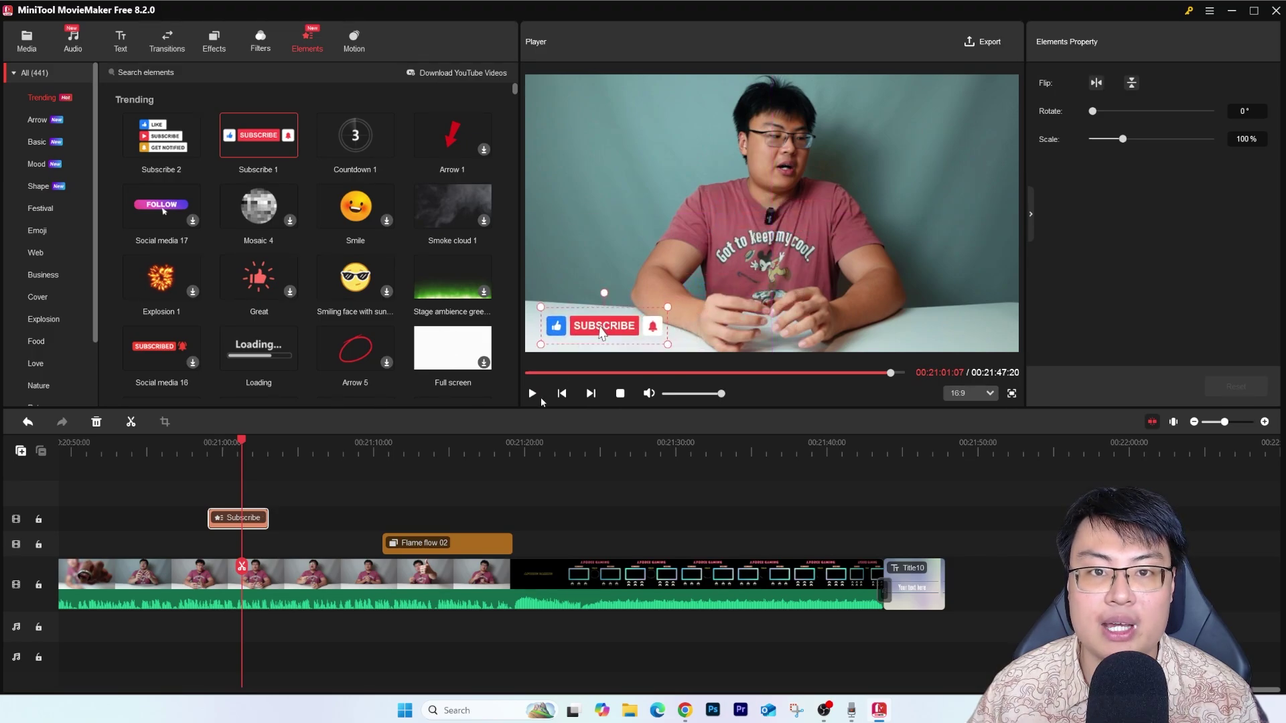
click(533, 394)
click(203, 444)
click(204, 443)
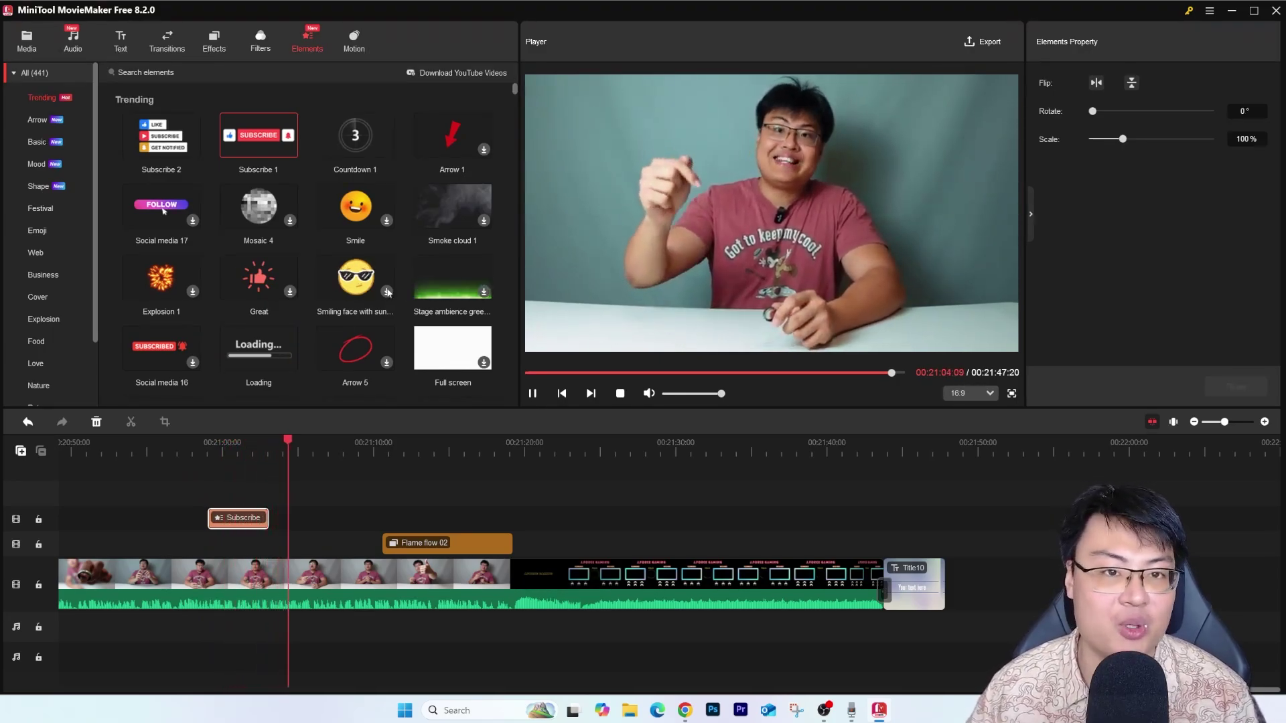
Stop the preview and scroll through the Trending element stickers
scroll(335, 268, down, 1)
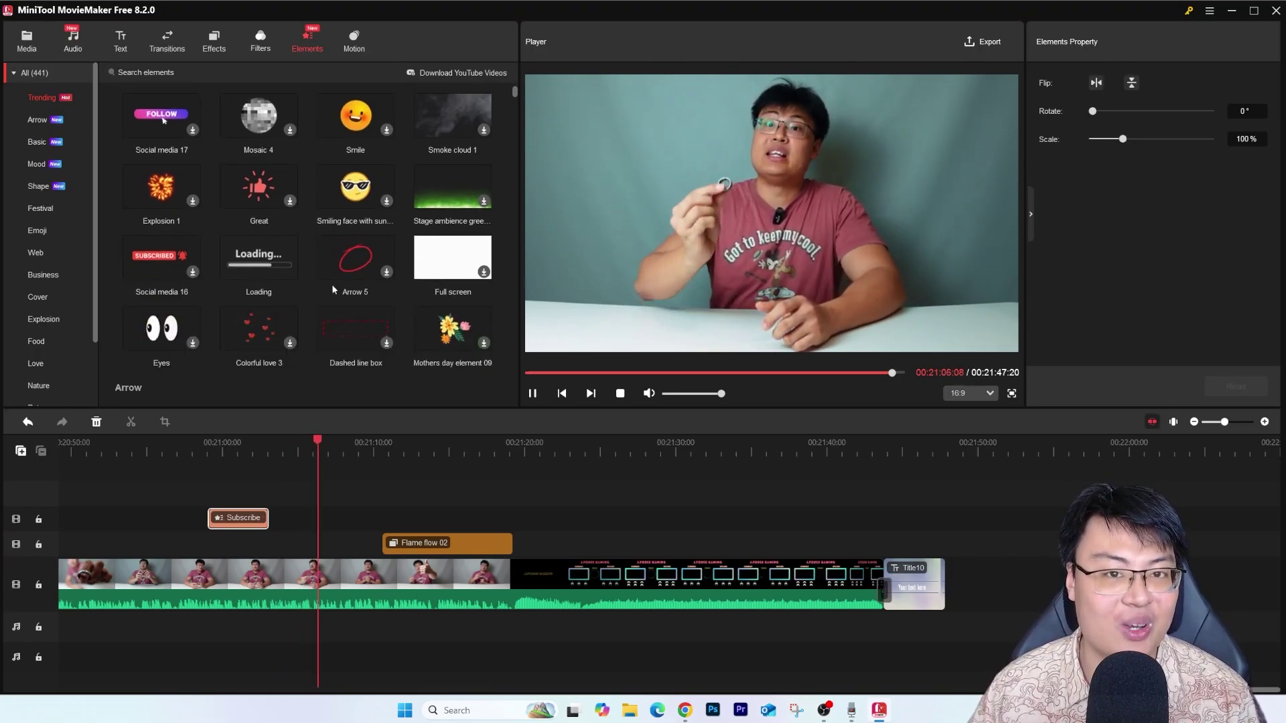
scroll(301, 307, down, 5)
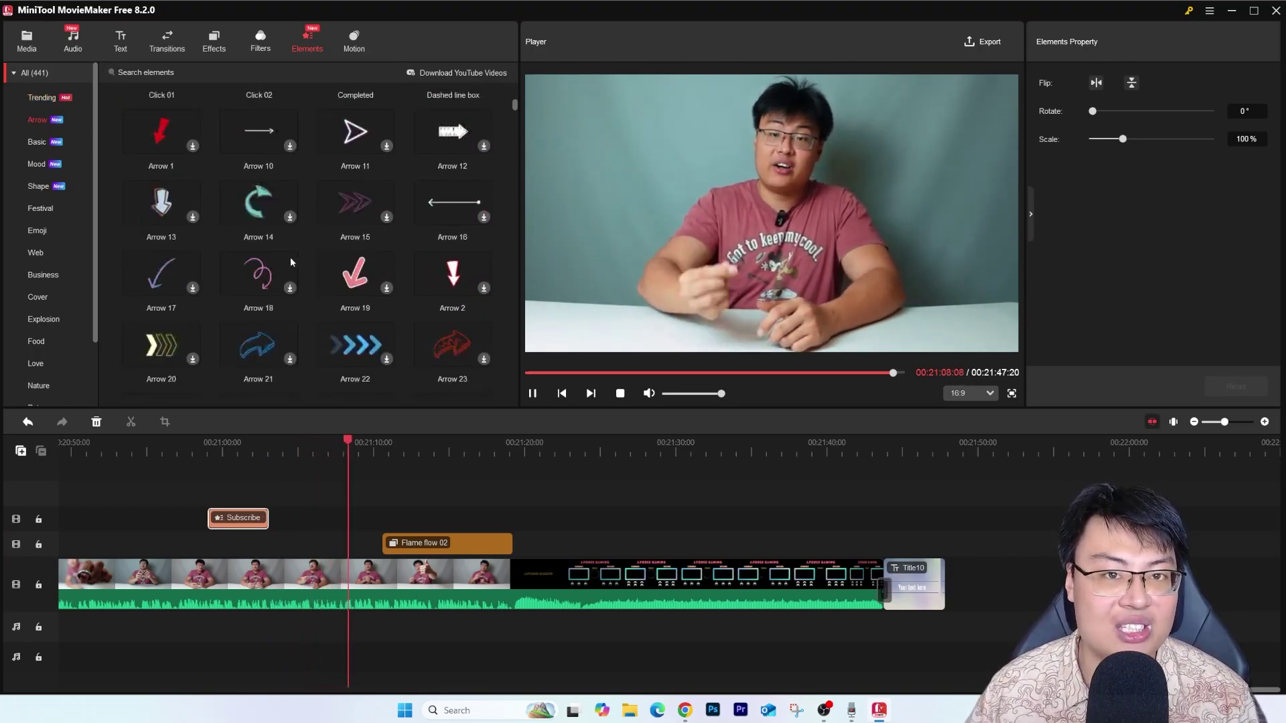
key(space)
scroll(228, 256, up, 2)
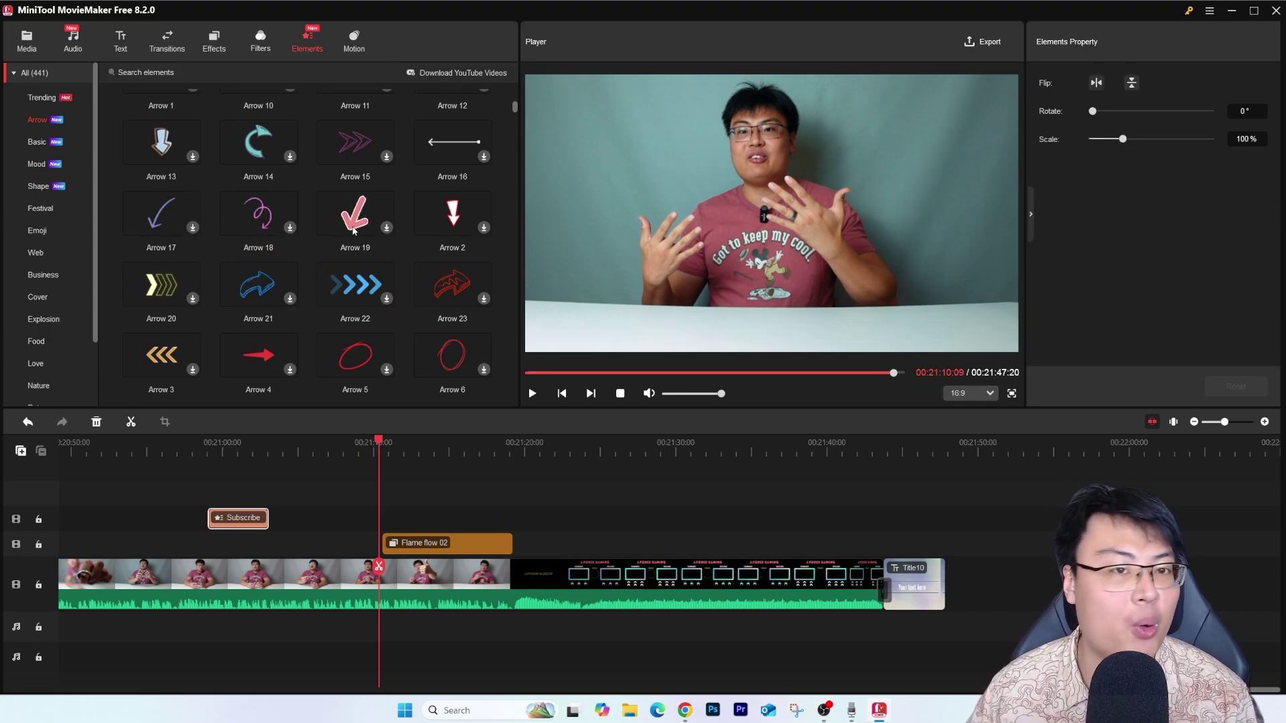
scroll(335, 201, down, 5)
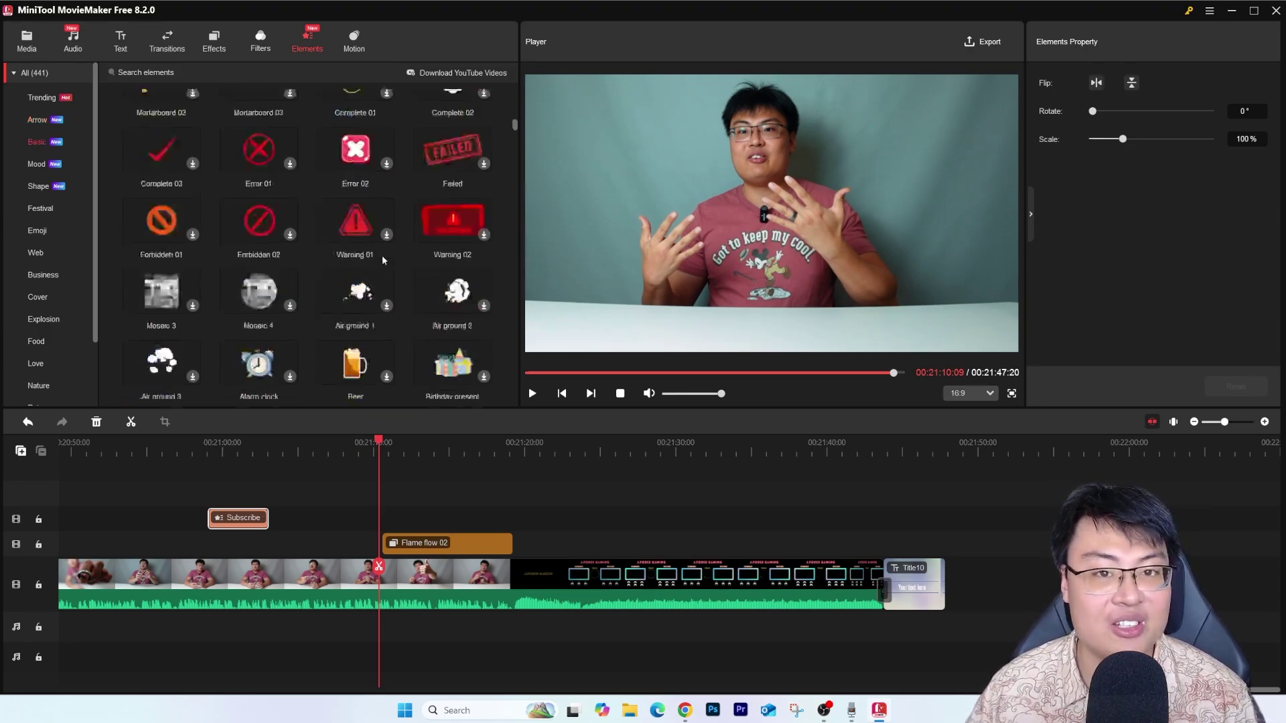
scroll(310, 155, up, 3)
scroll(310, 156, up, 2)
scroll(64, 245, down, 2)
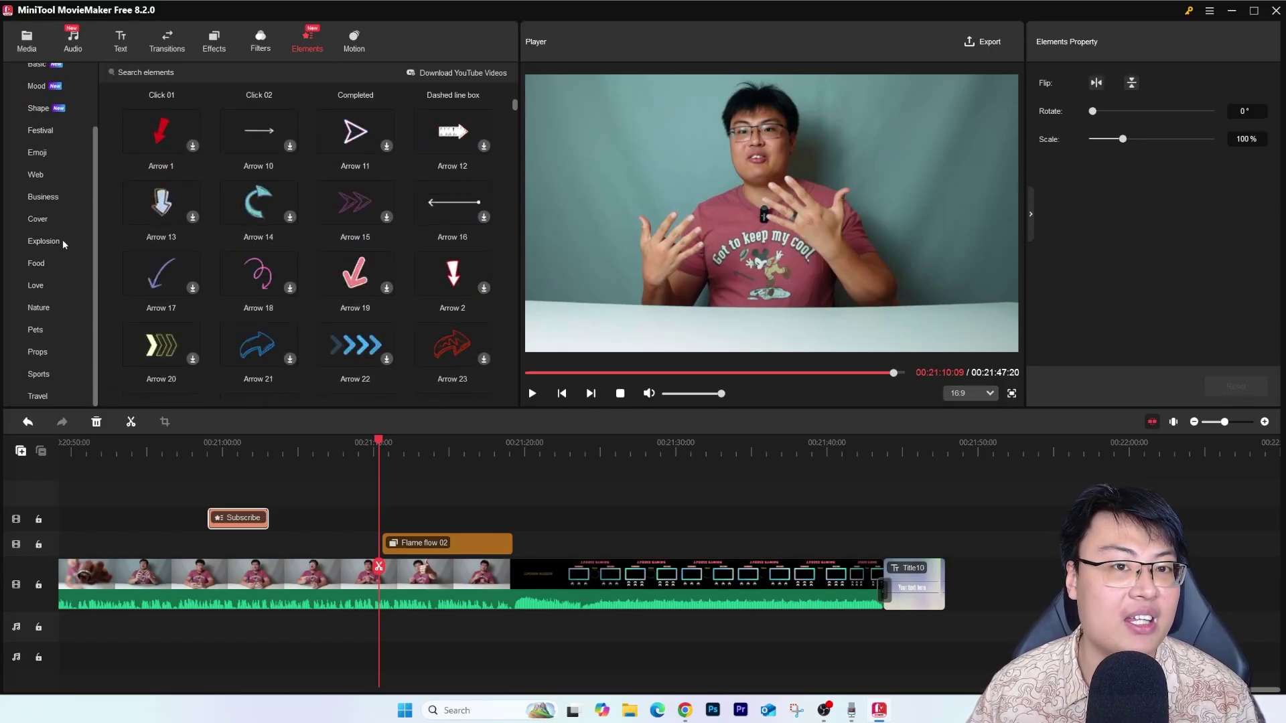
scroll(54, 111, up, 2)
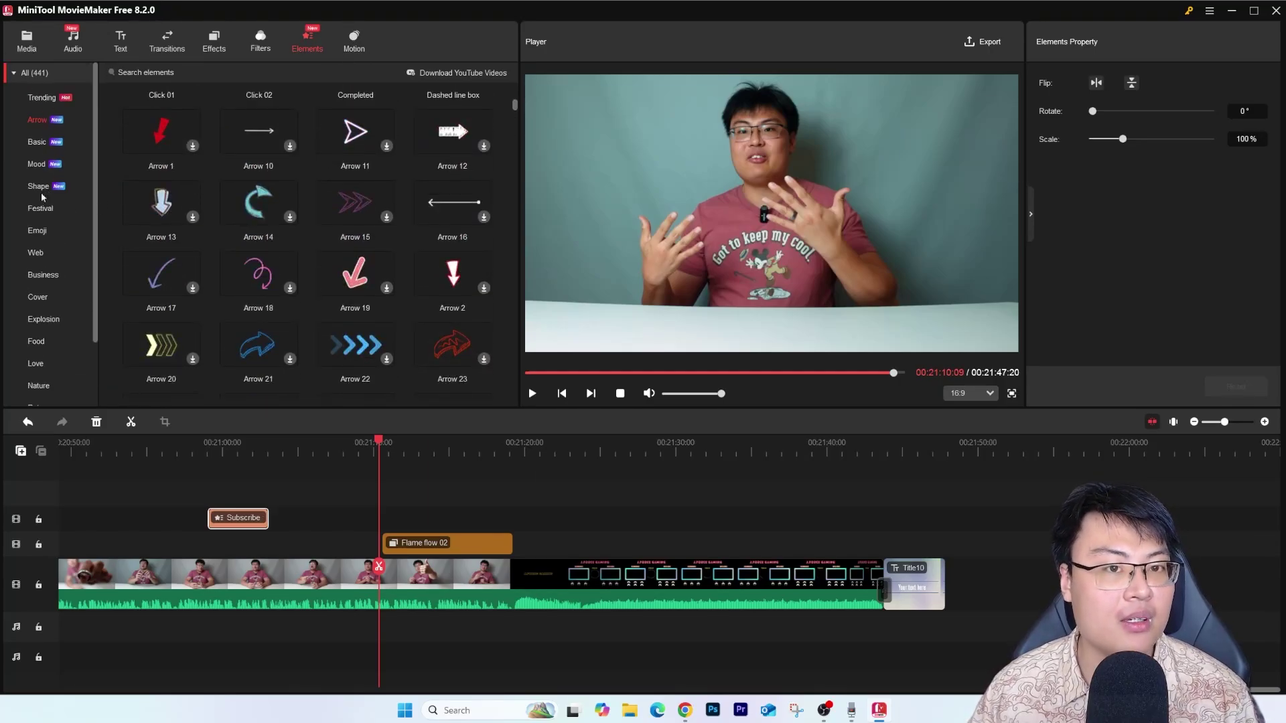
scroll(45, 158, down, 2)
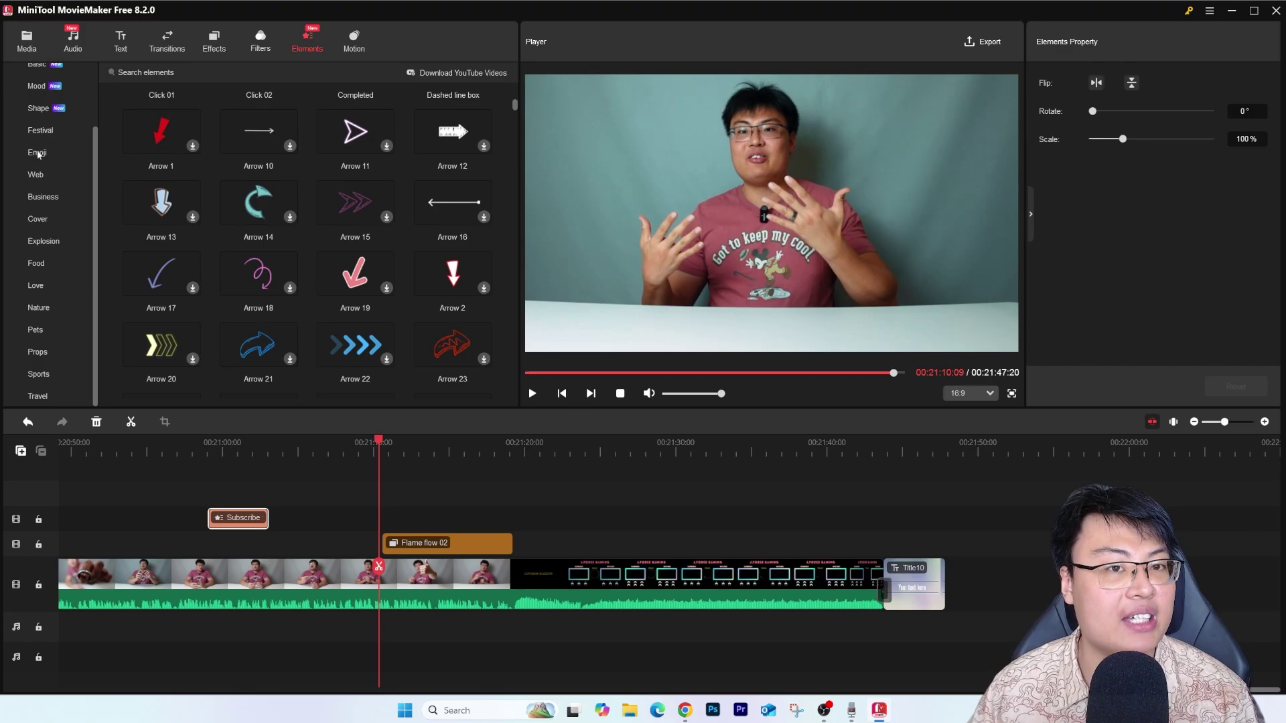
Browse the Nature elements, then switch to the Motion presets library
click(35, 308)
scroll(302, 218, down, 5)
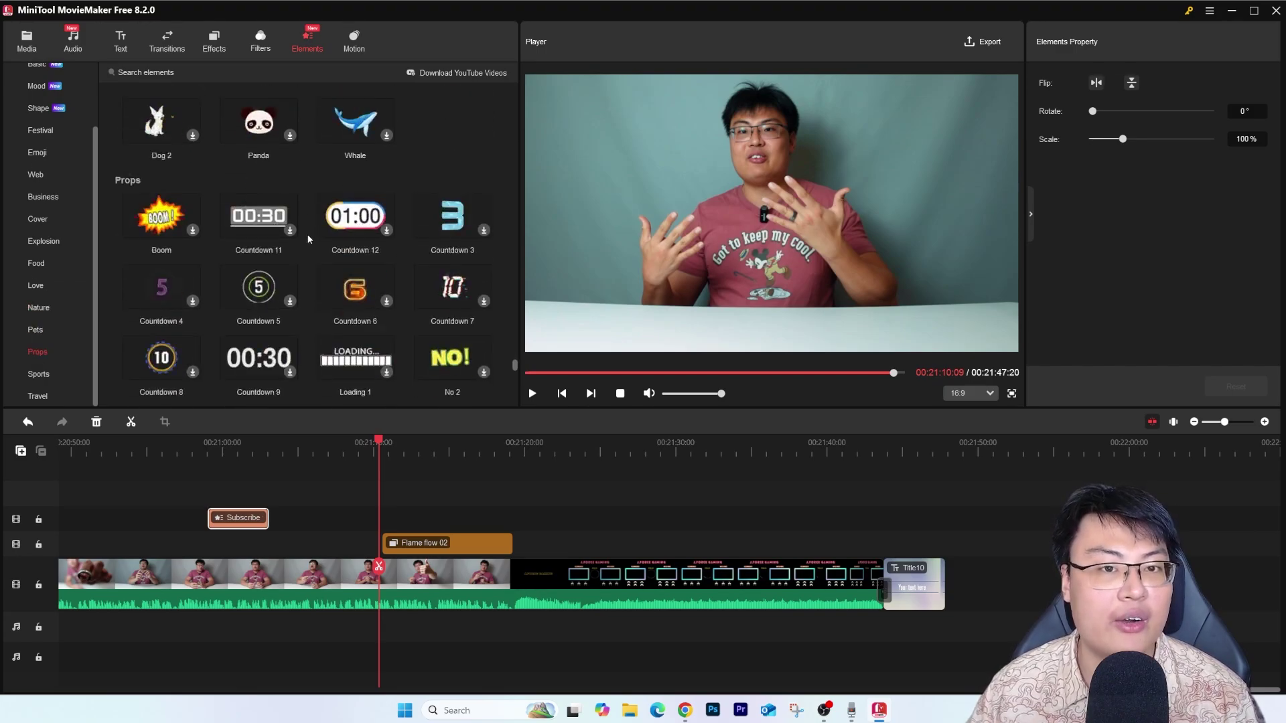
scroll(191, 203, up, 4)
scroll(200, 339, down, 5)
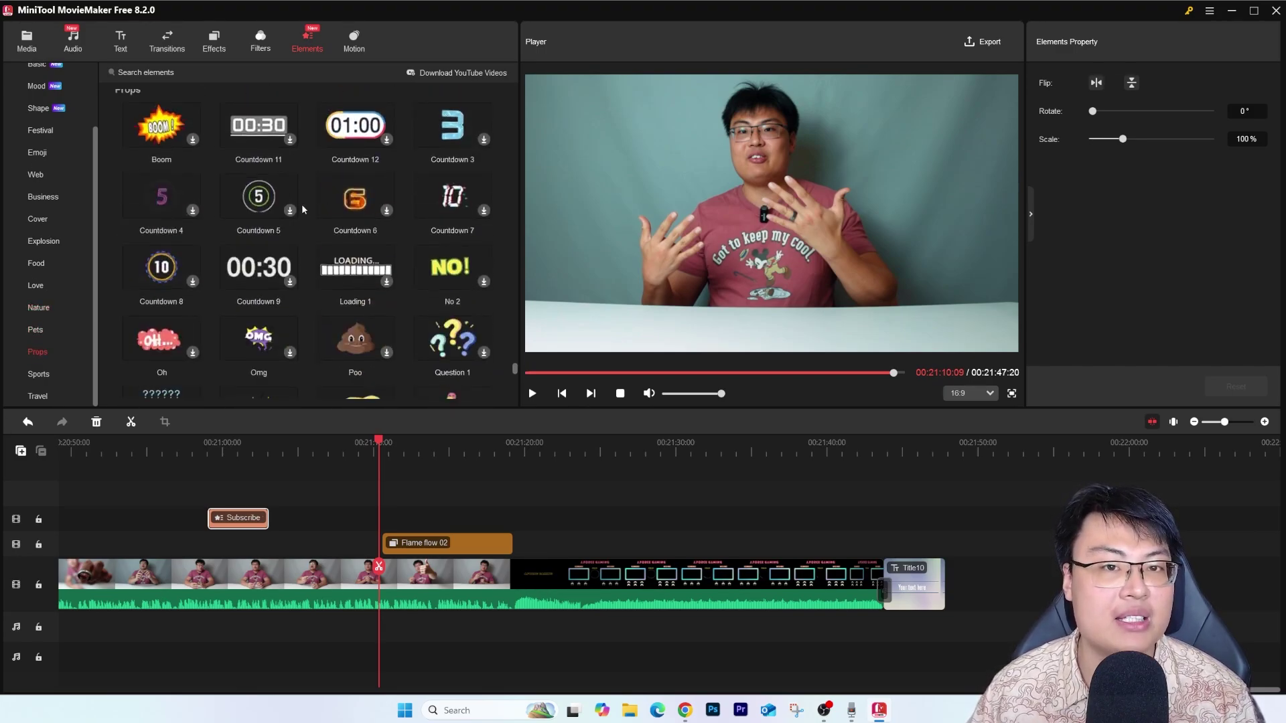
scroll(365, 268, down, 3)
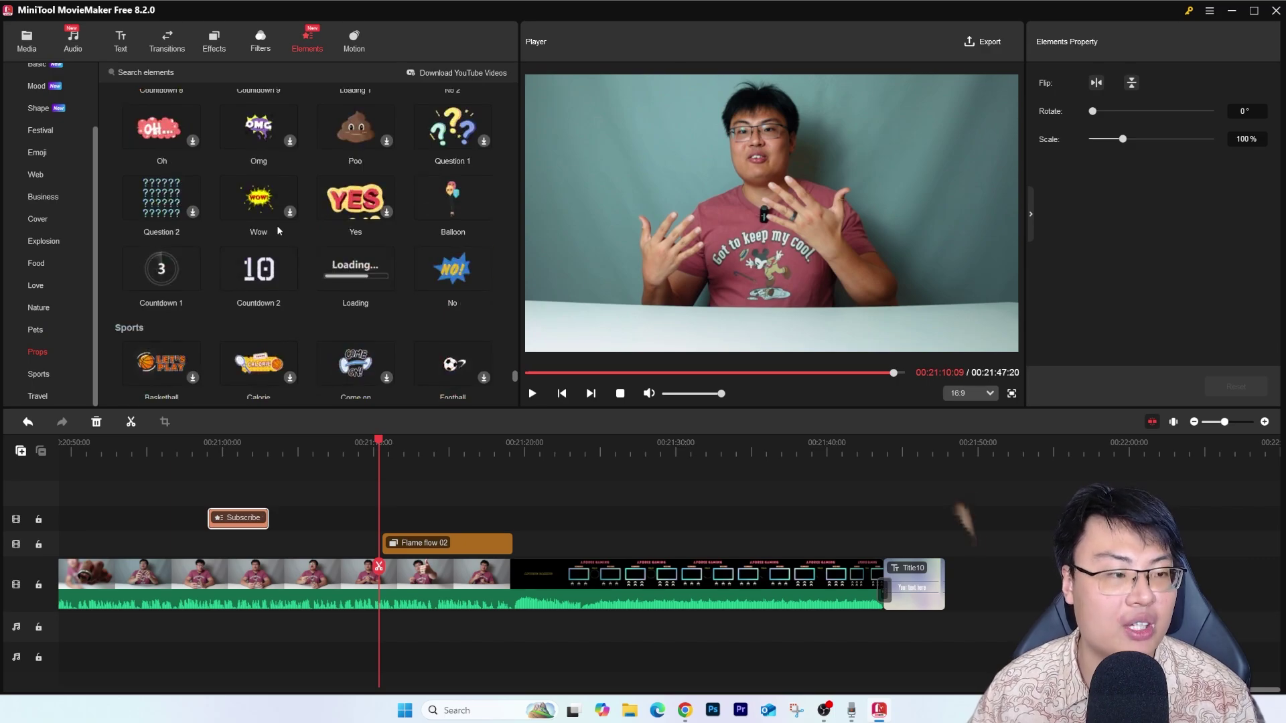
click(346, 42)
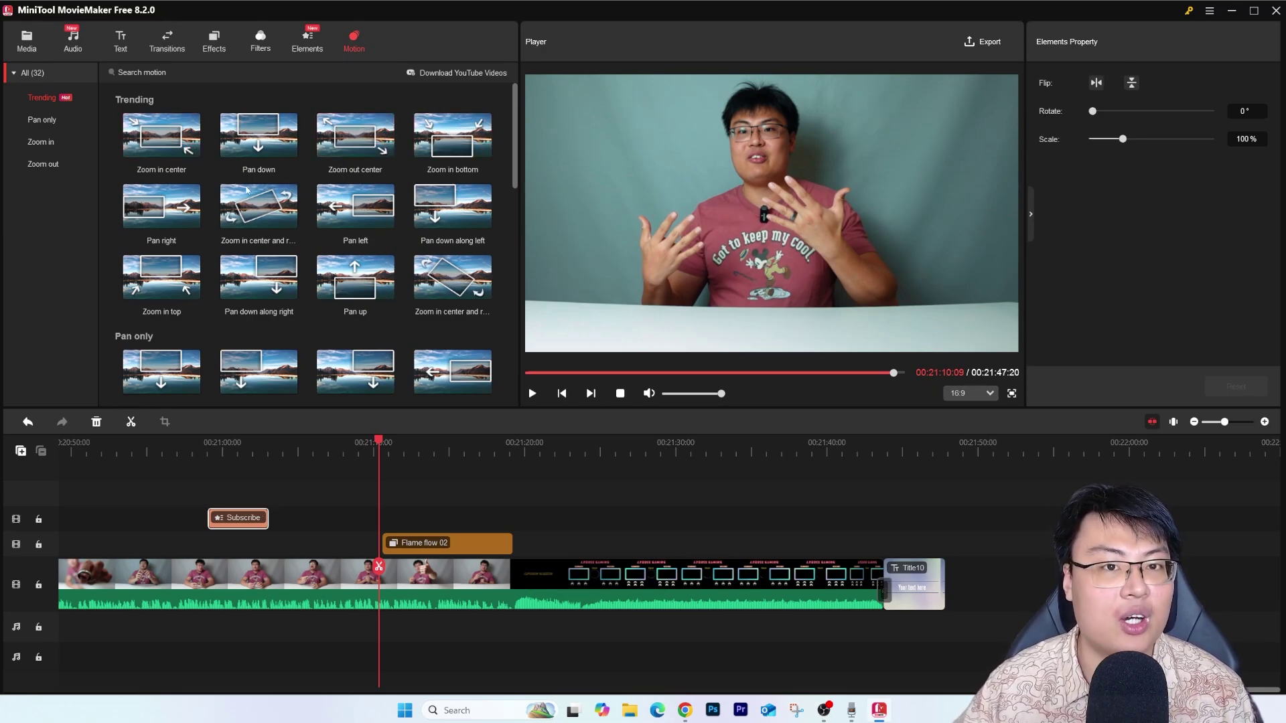
Apply the Pan right motion to the talking-head clip before Flame flow 02 and preview it
drag(194, 216, 288, 573)
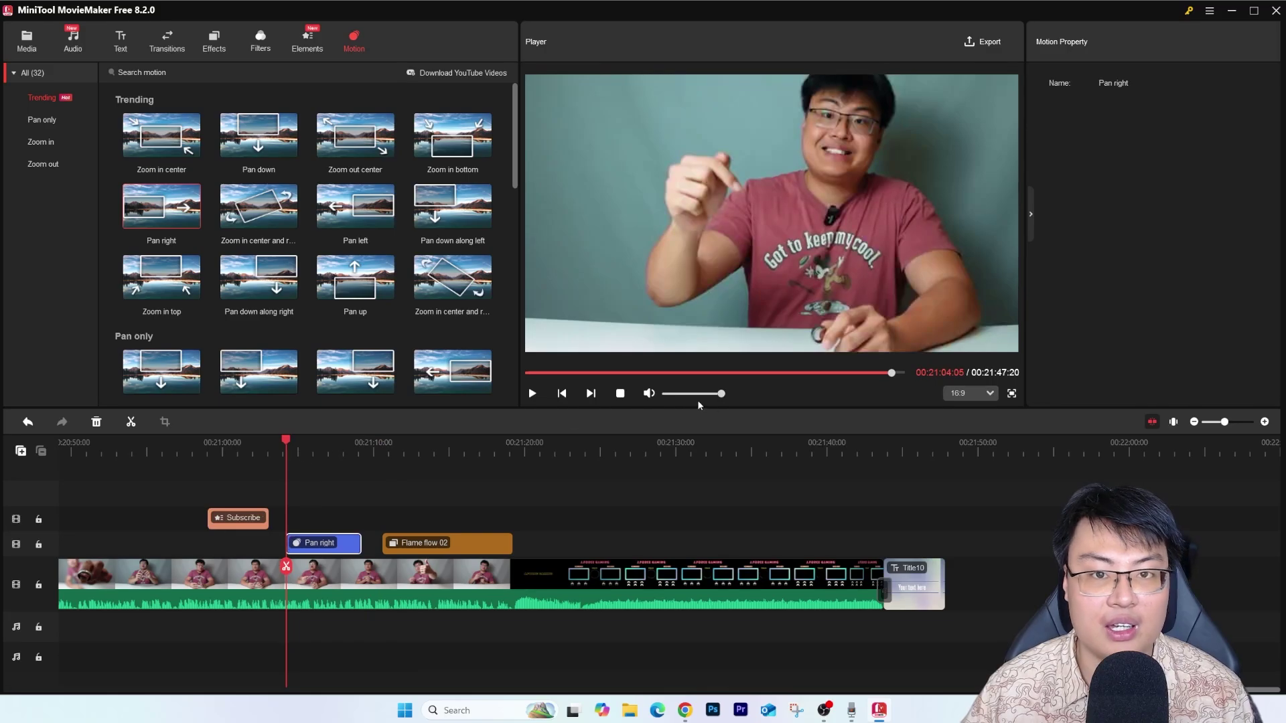
click(531, 394)
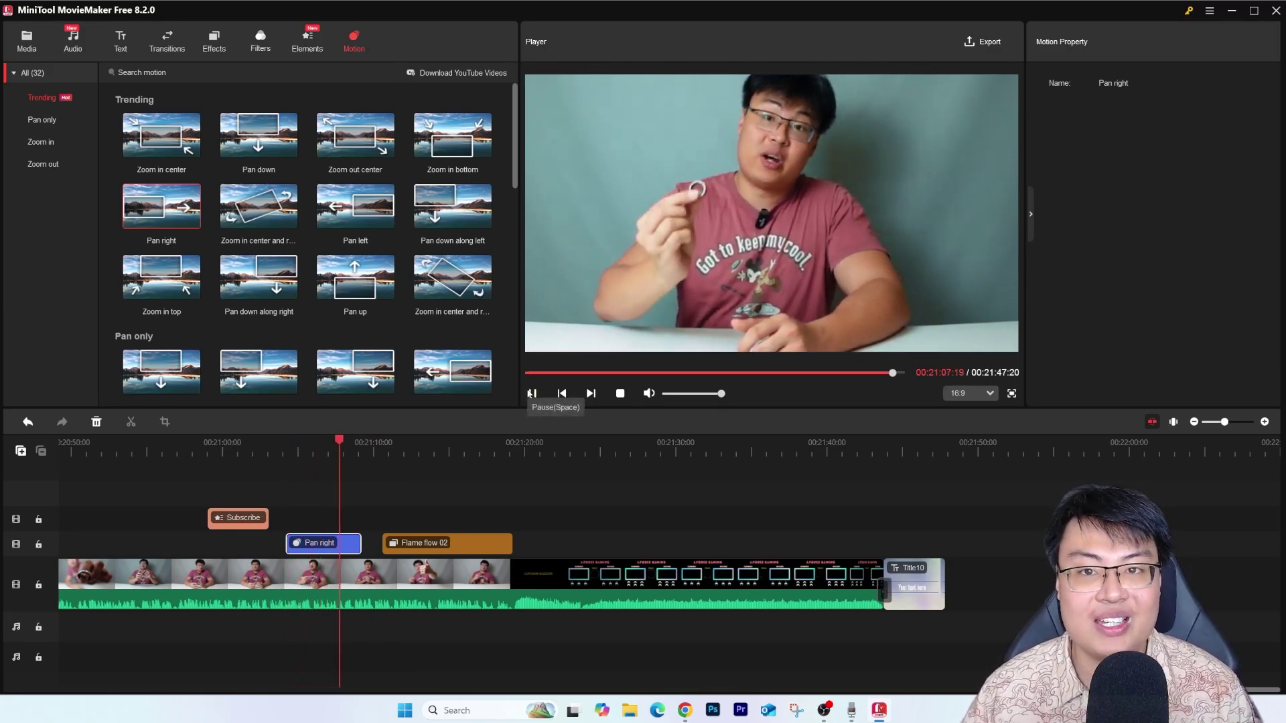
click(531, 394)
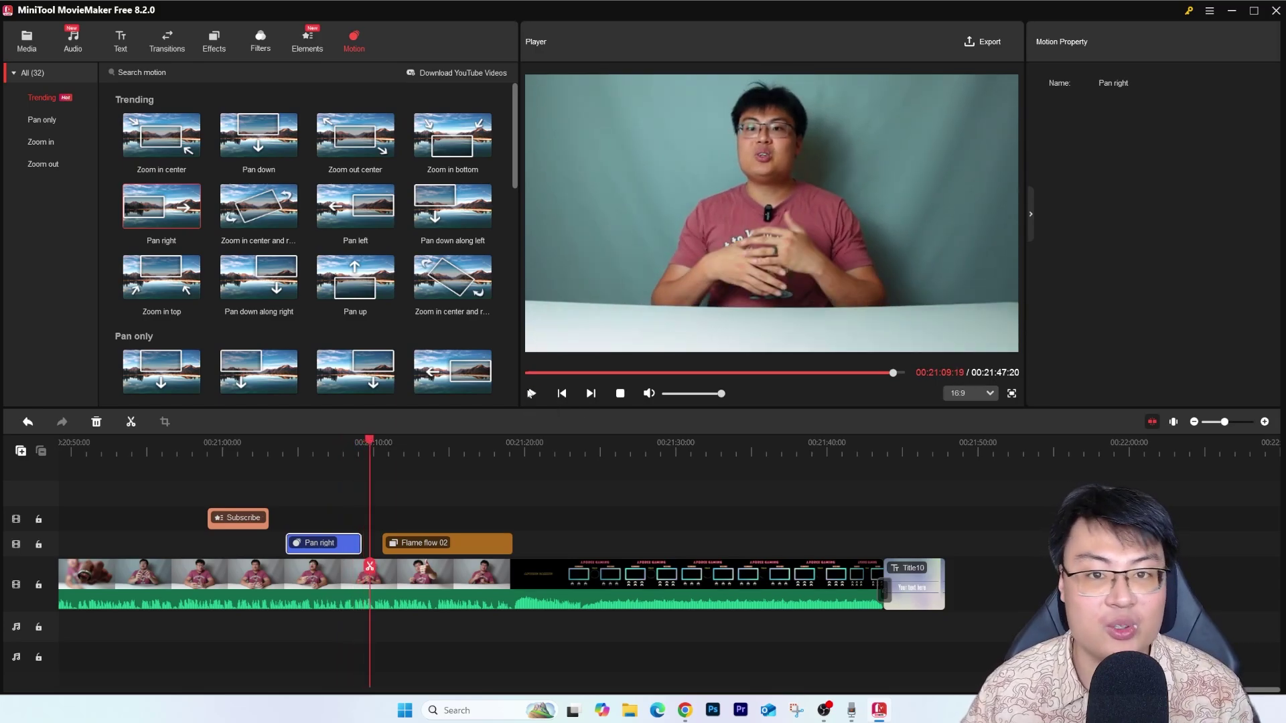
scroll(370, 273, down, 5)
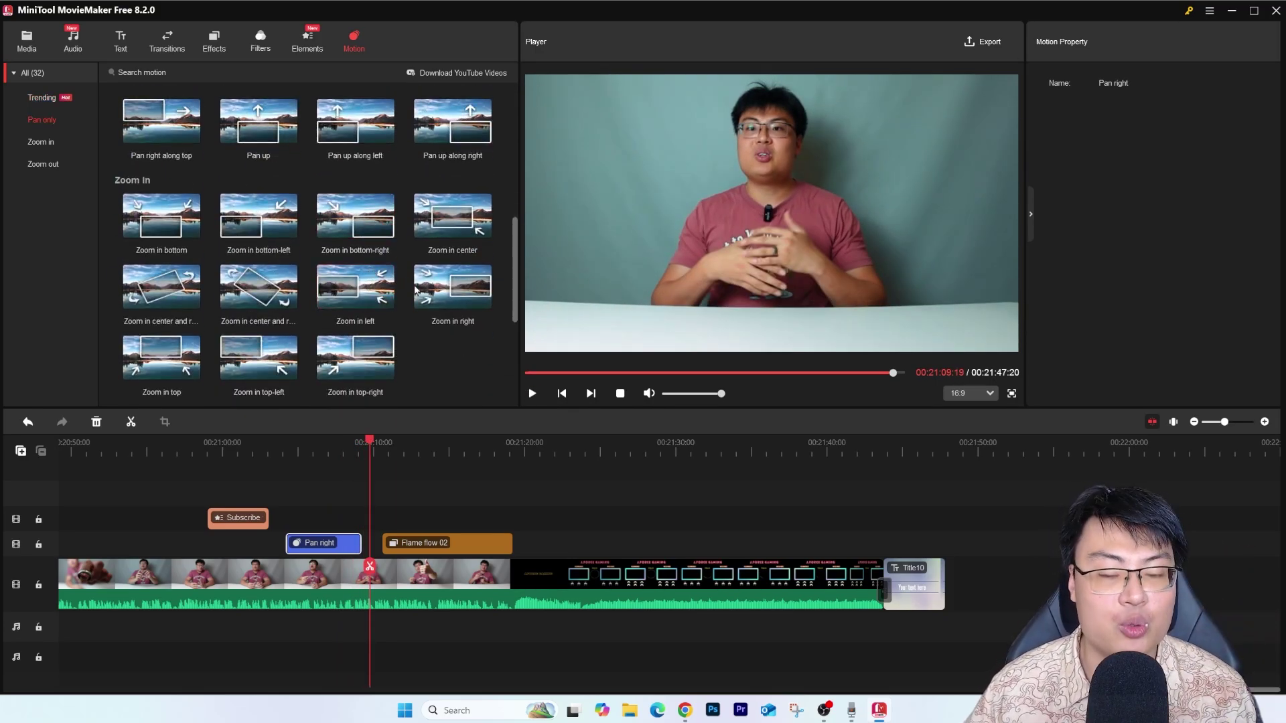
scroll(419, 294, down, 2)
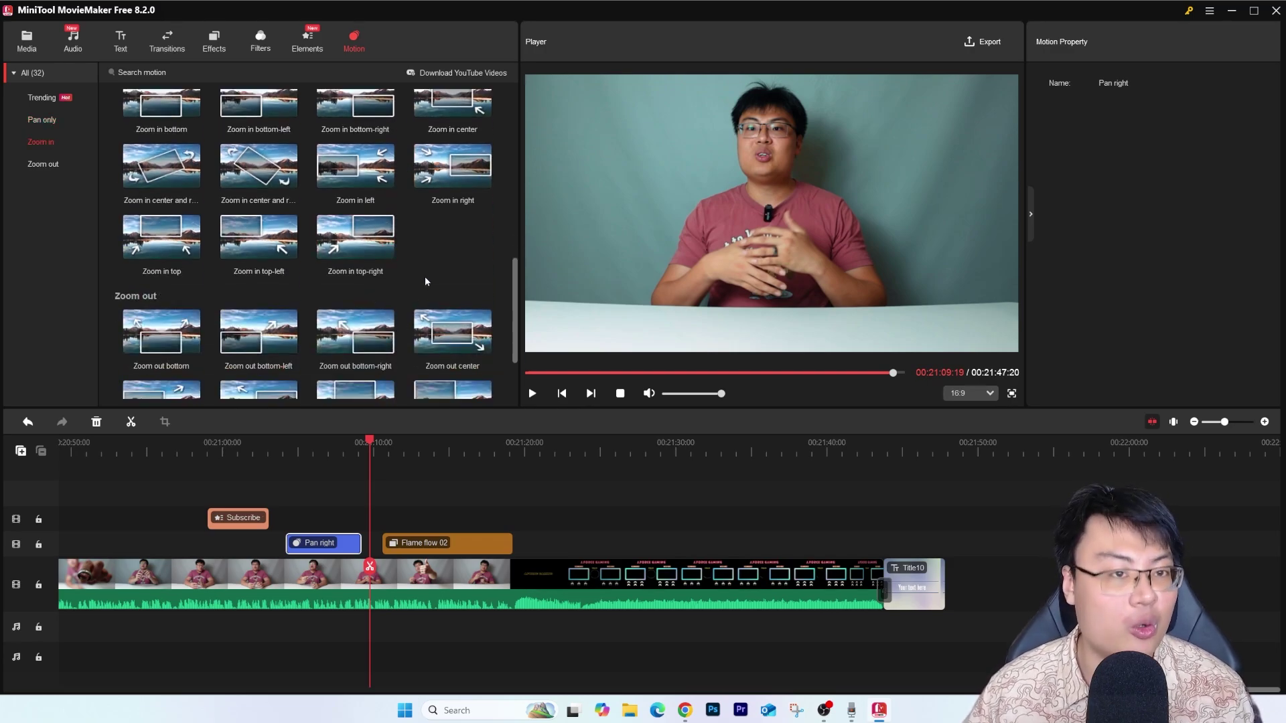
scroll(428, 281, down, 2)
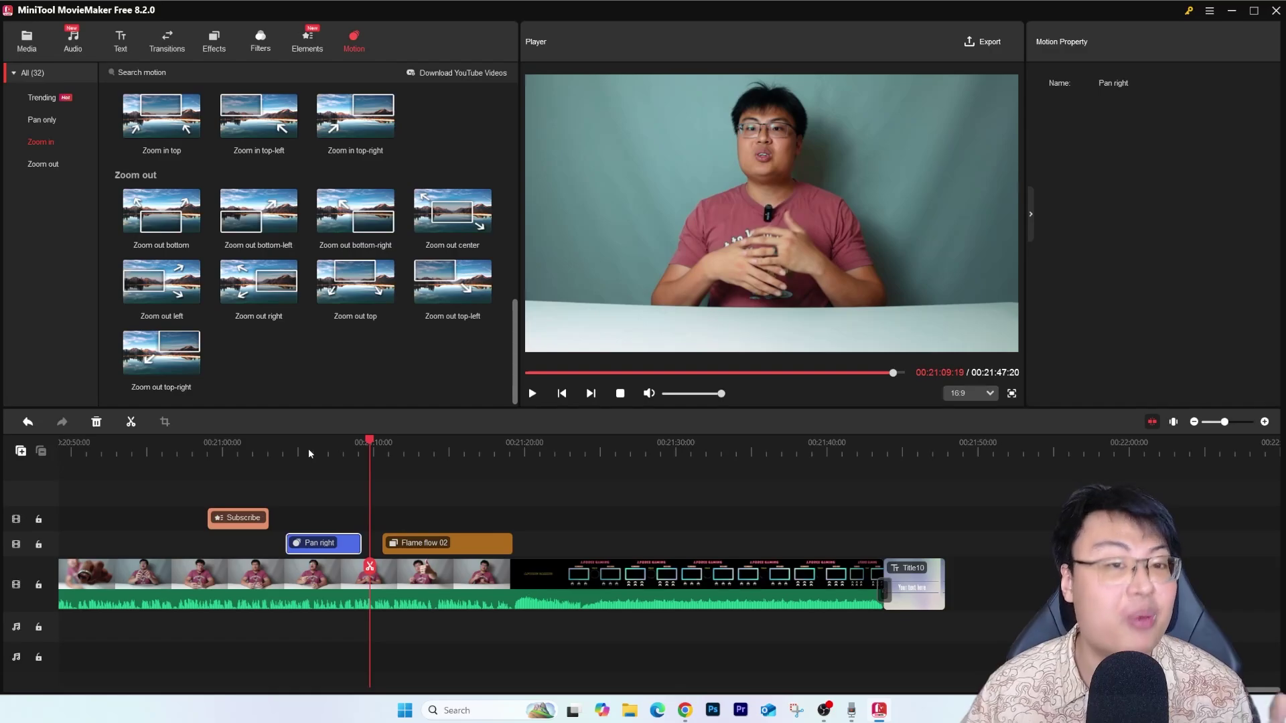
drag(369, 442, 288, 461)
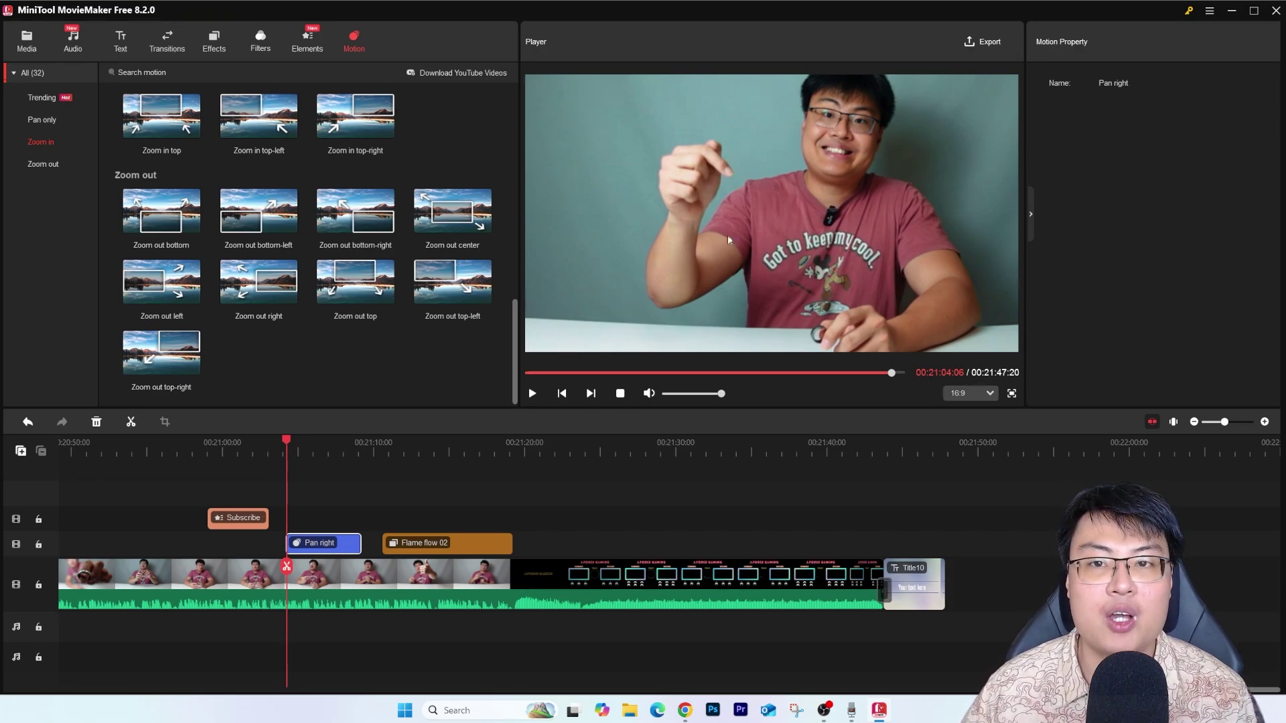
drag(291, 435, 330, 442)
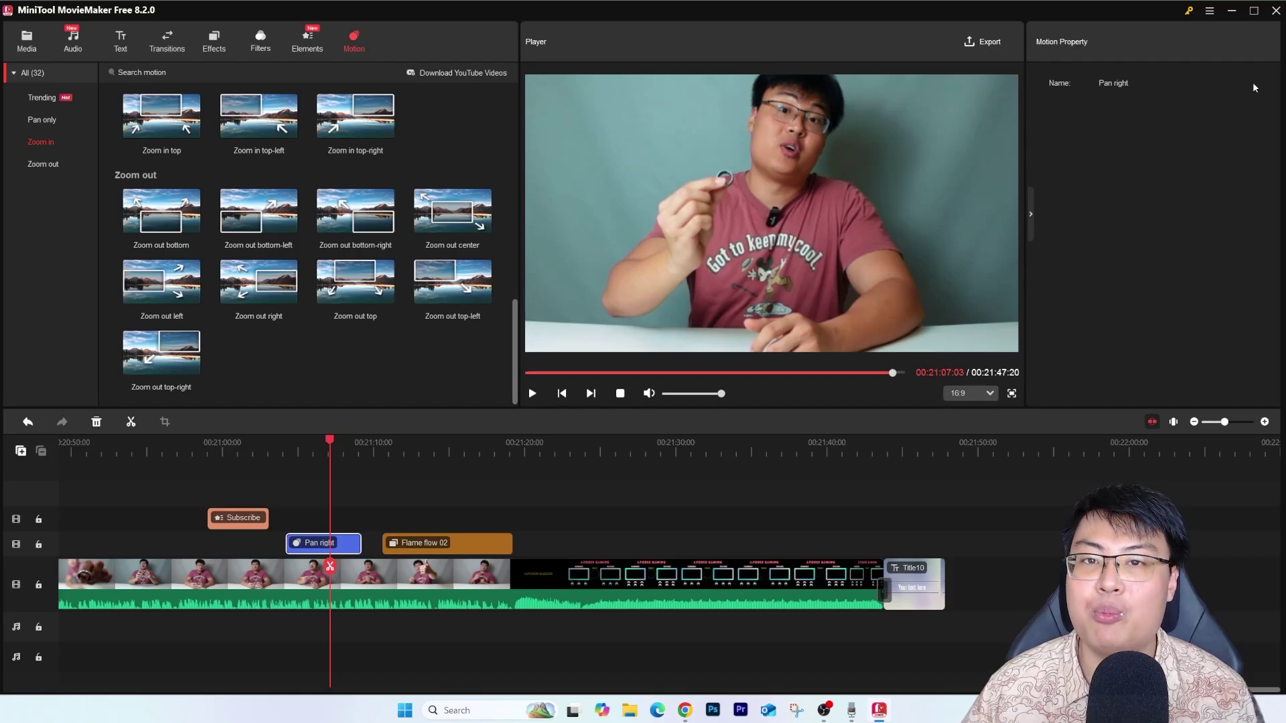
drag(330, 442, 296, 442)
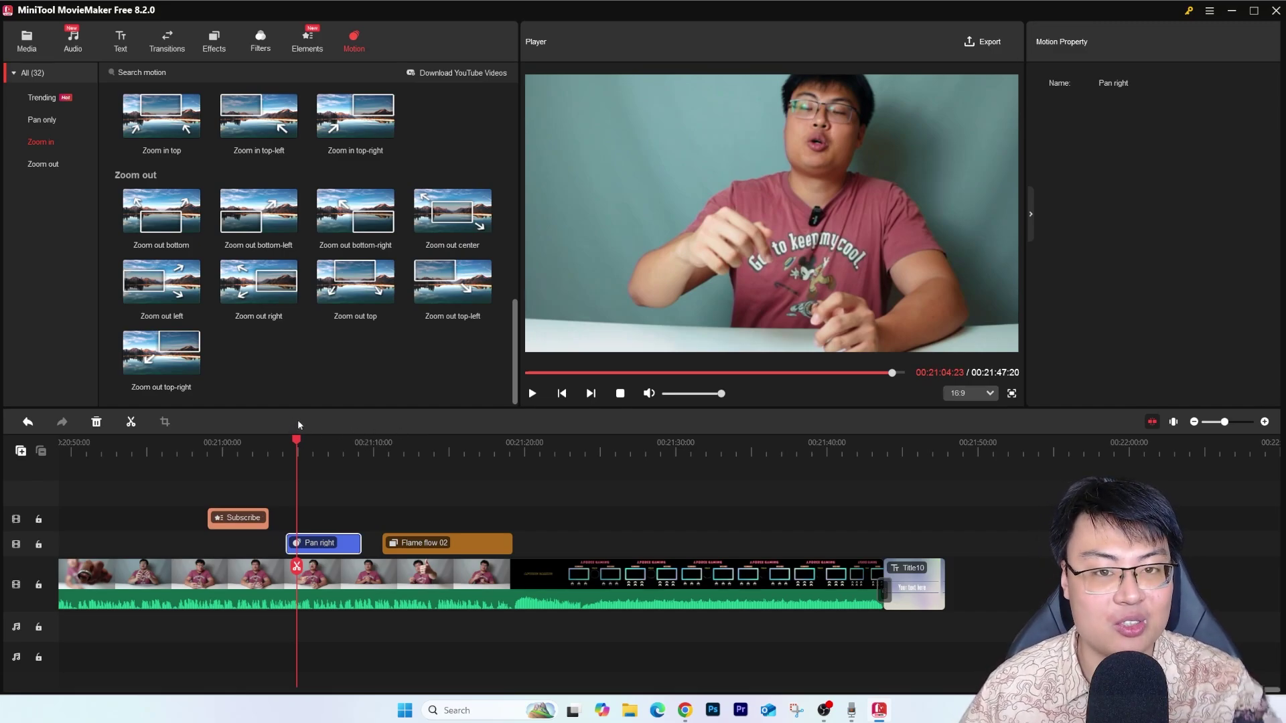
click(289, 447)
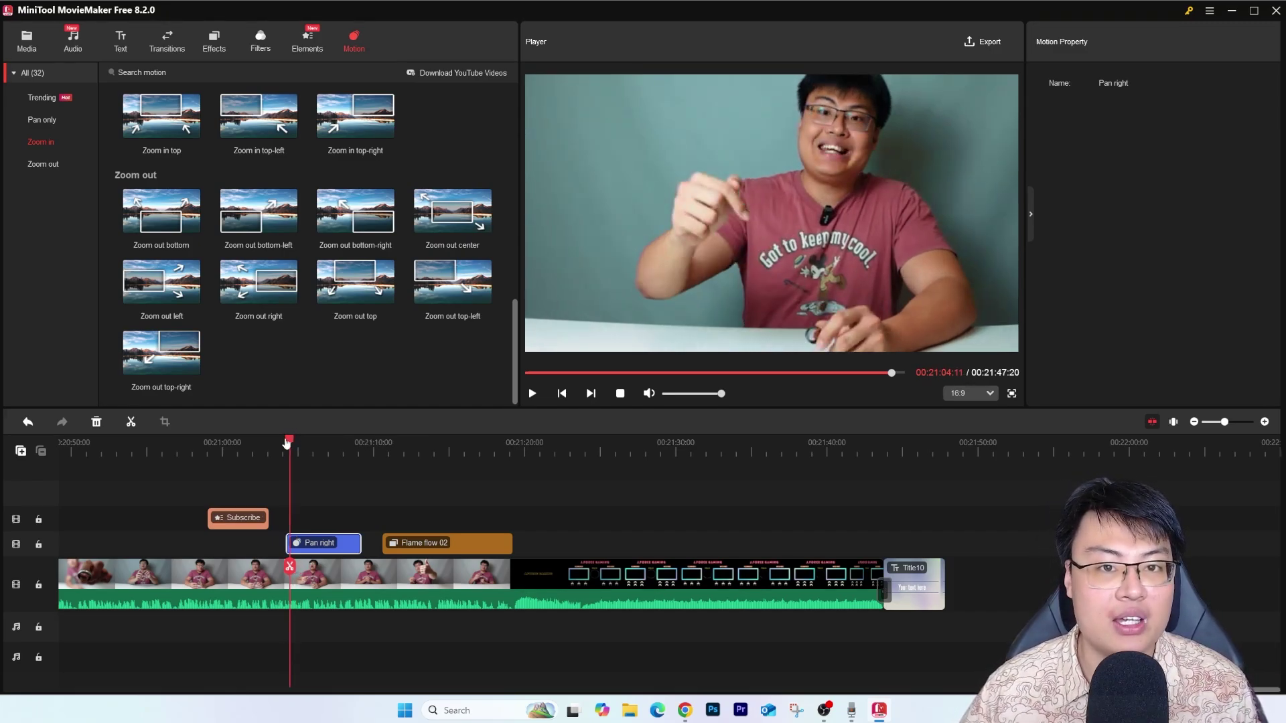
click(533, 393)
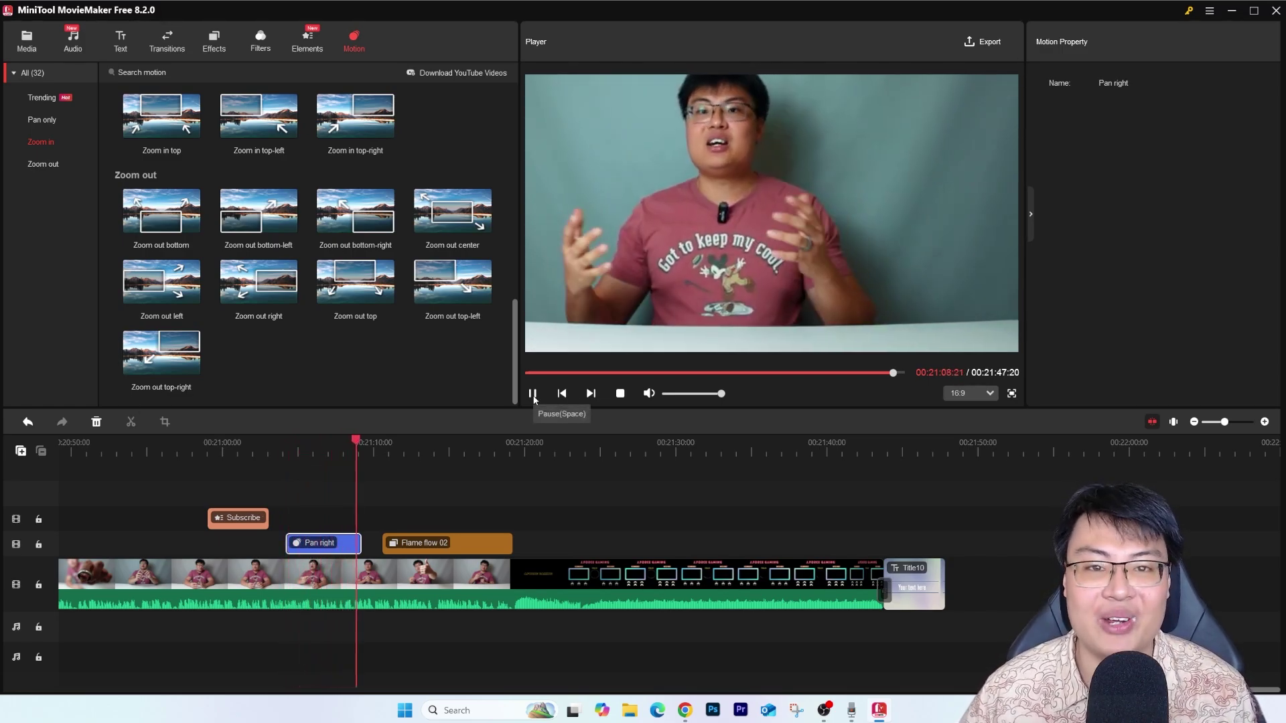
click(533, 394)
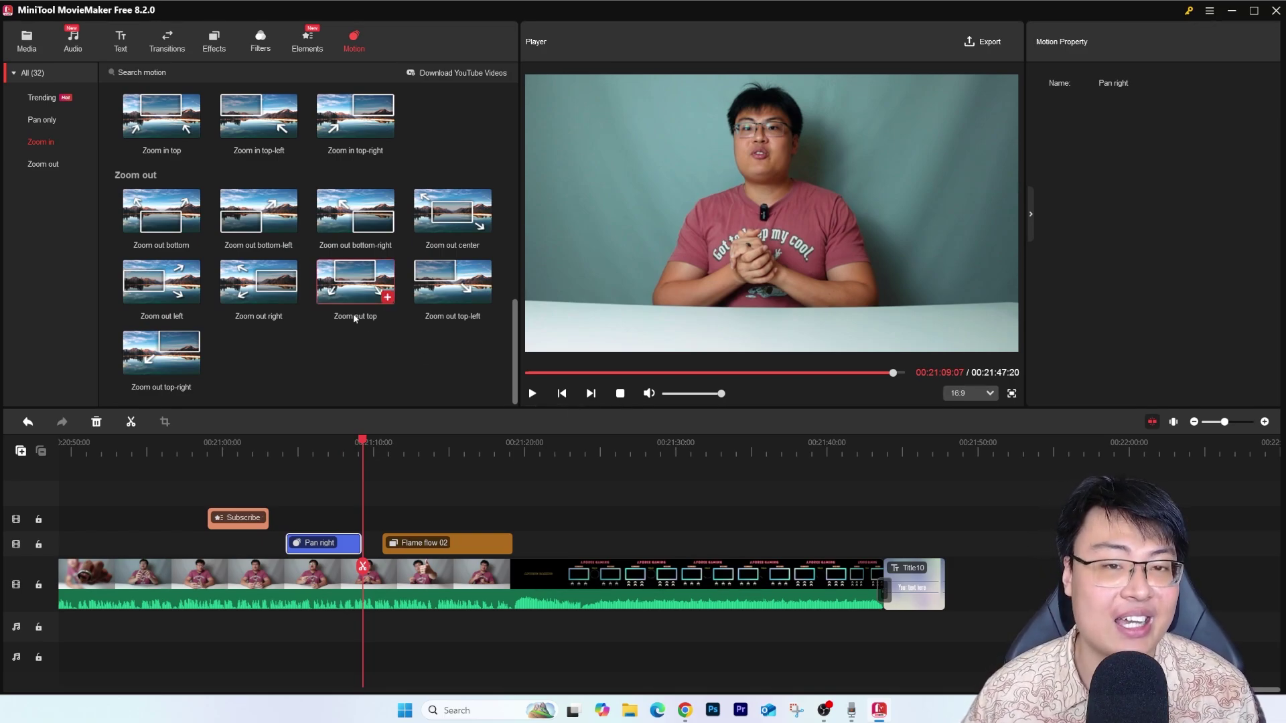
mouse_move(330, 295)
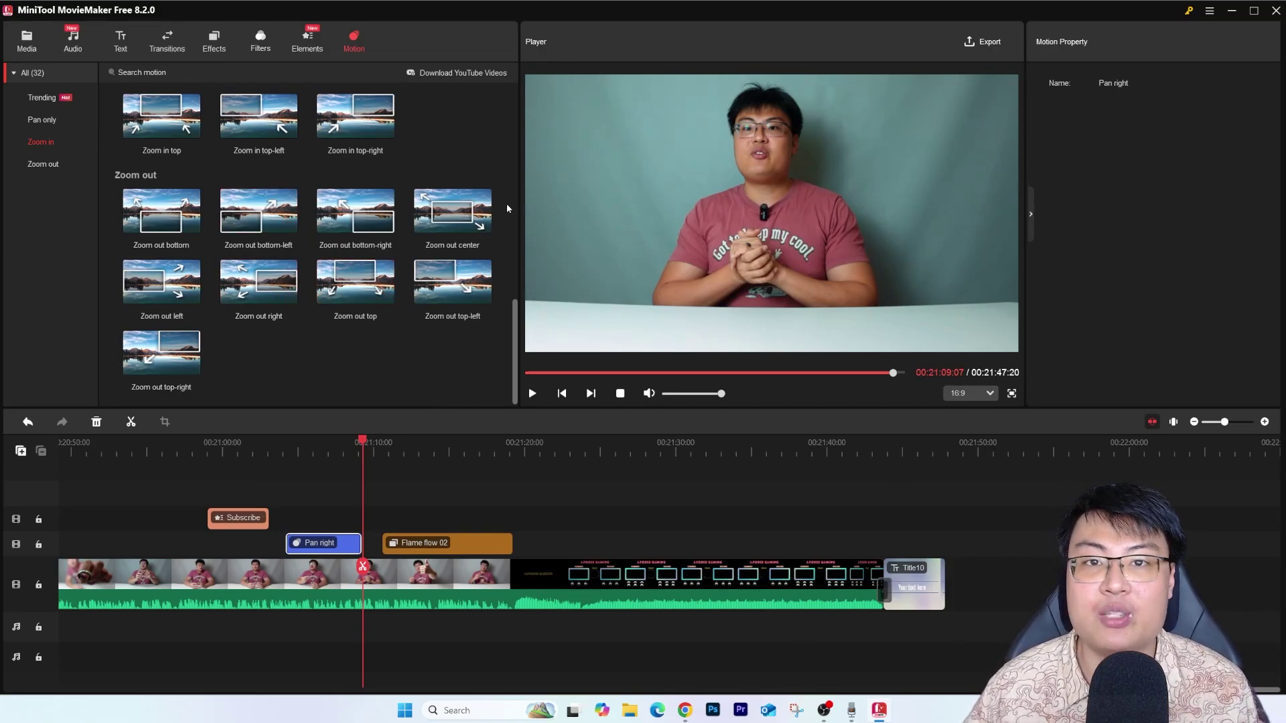
click(981, 395)
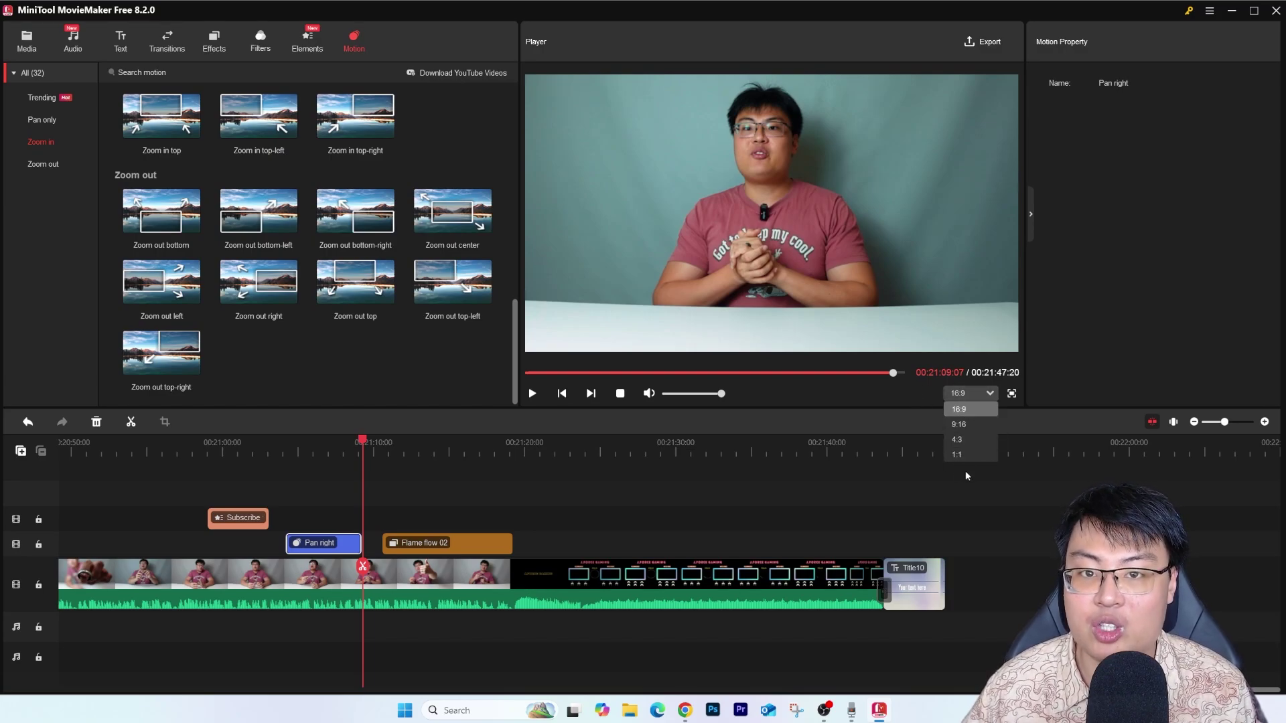
click(967, 418)
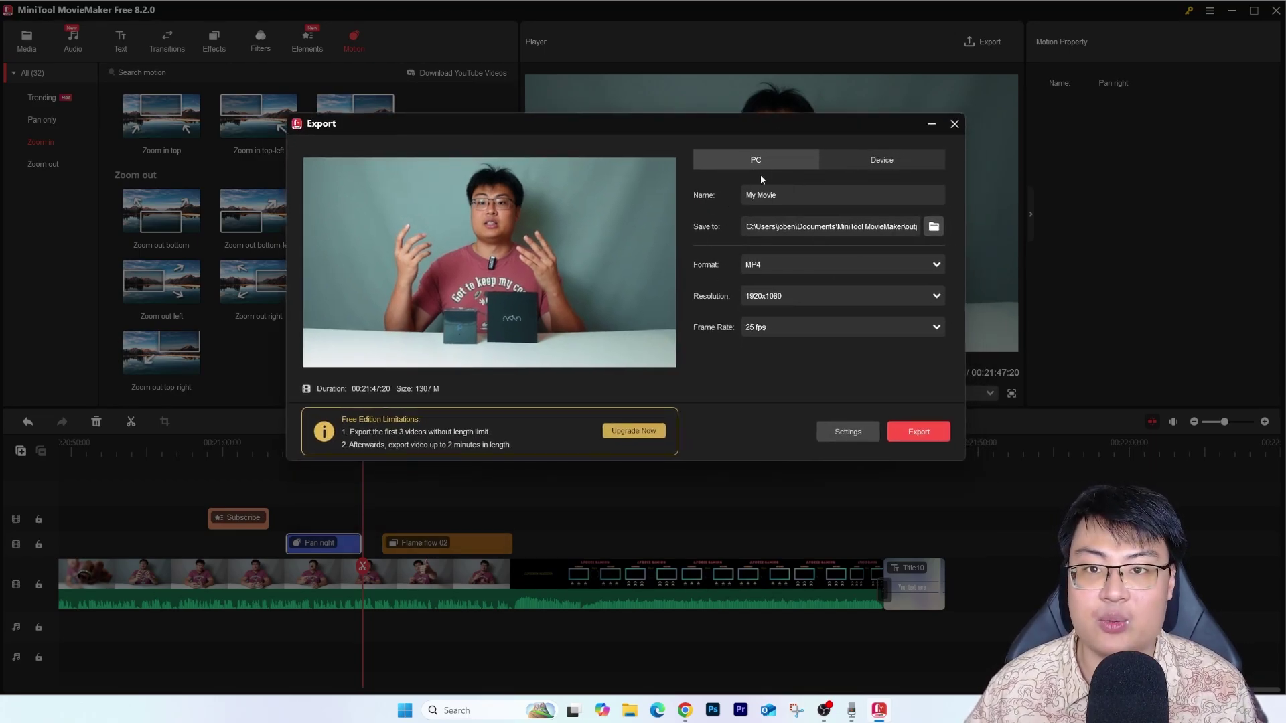
click(803, 197)
click(803, 198)
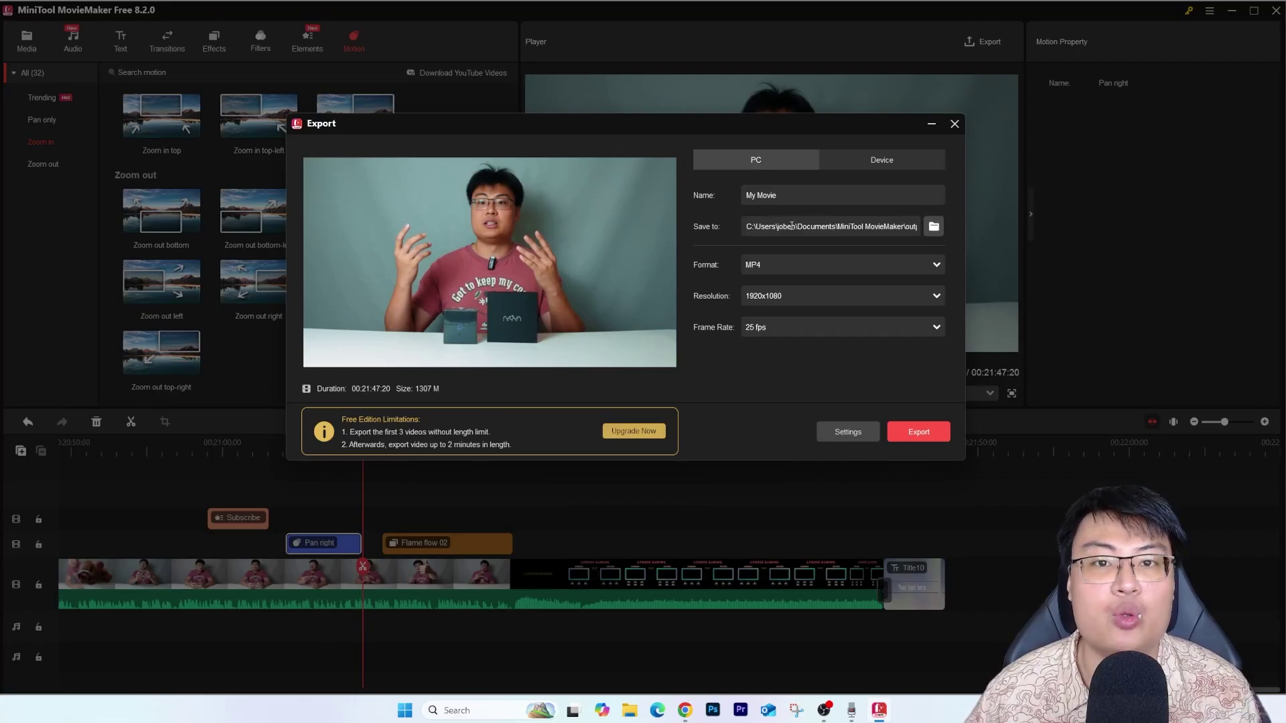
click(805, 263)
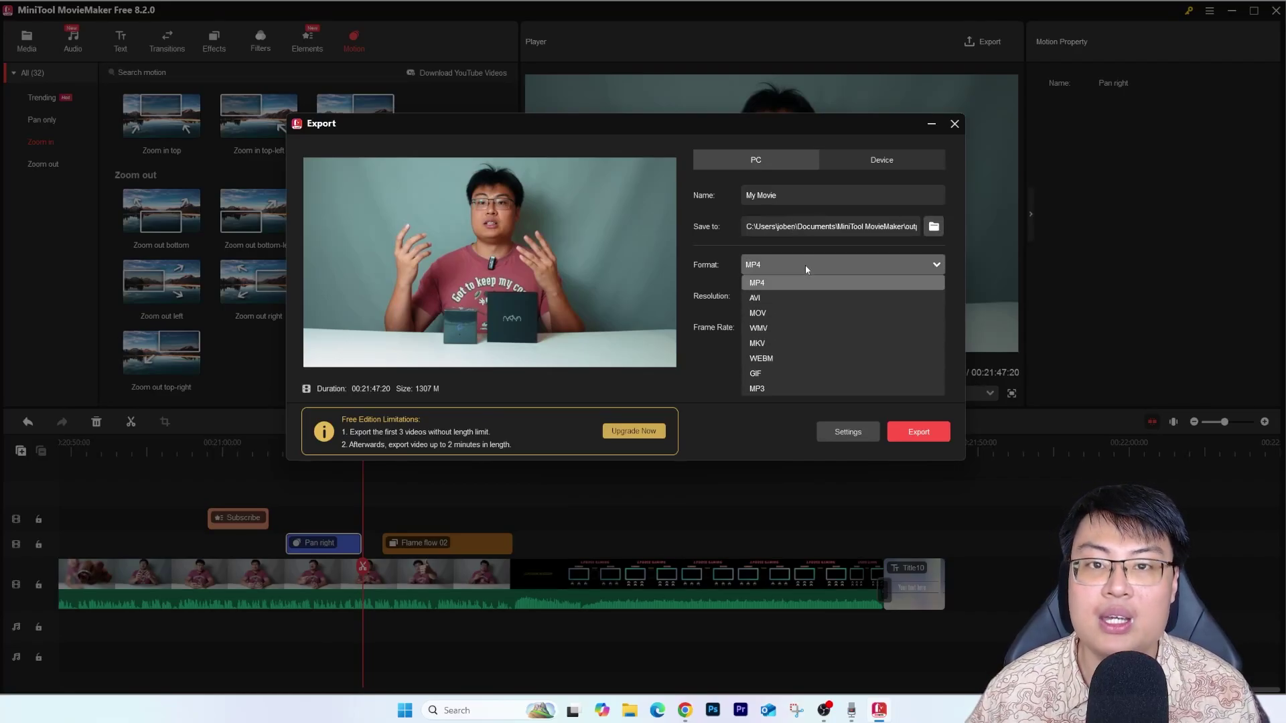
click(790, 267)
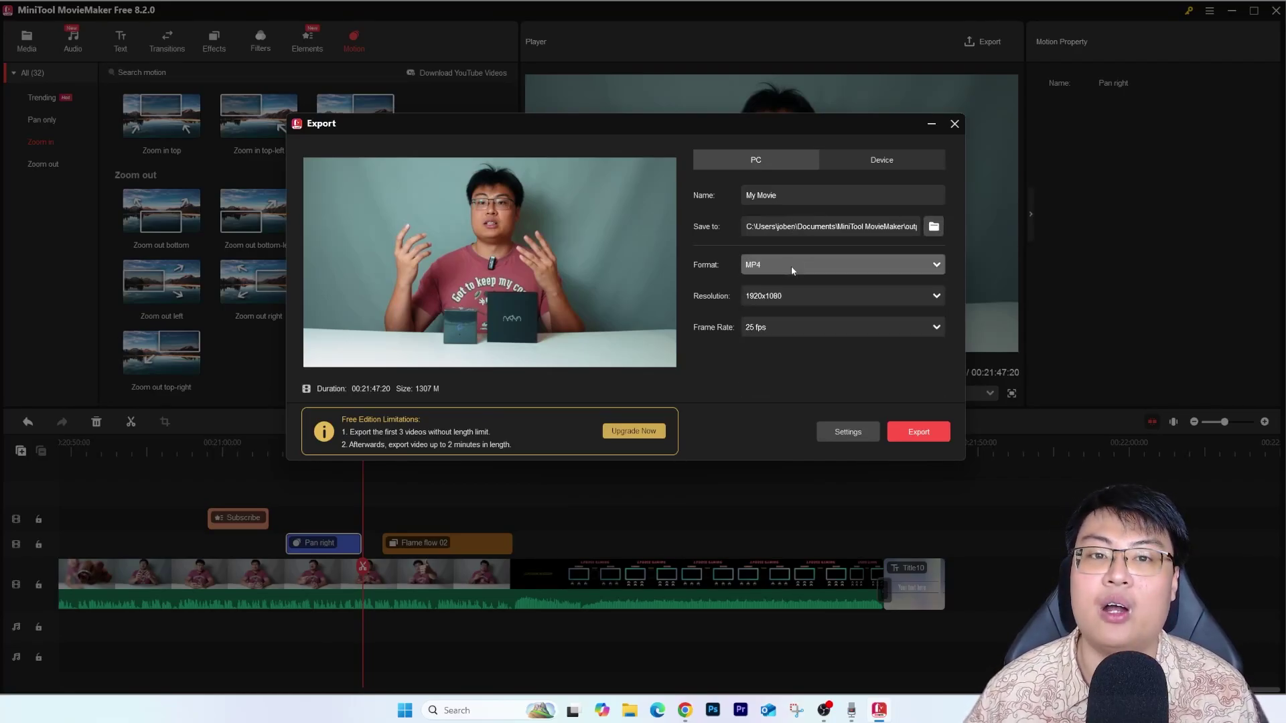
click(820, 295)
click(780, 313)
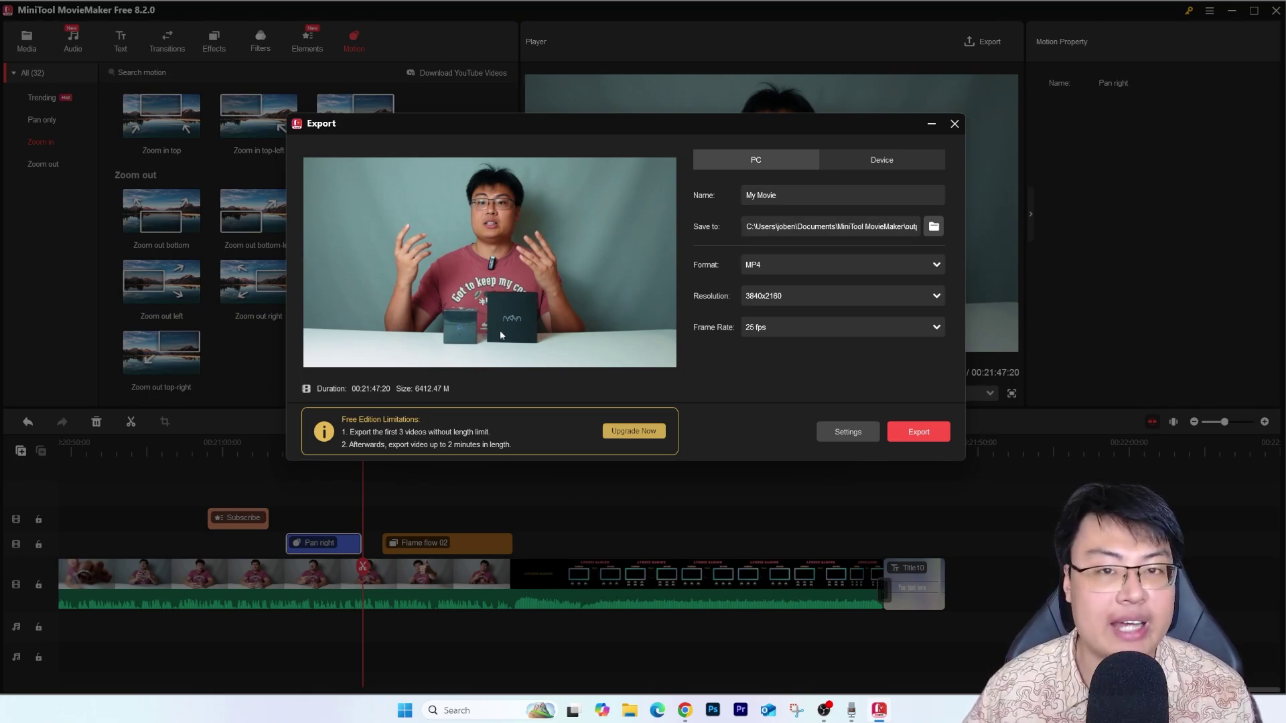
click(775, 333)
click(776, 390)
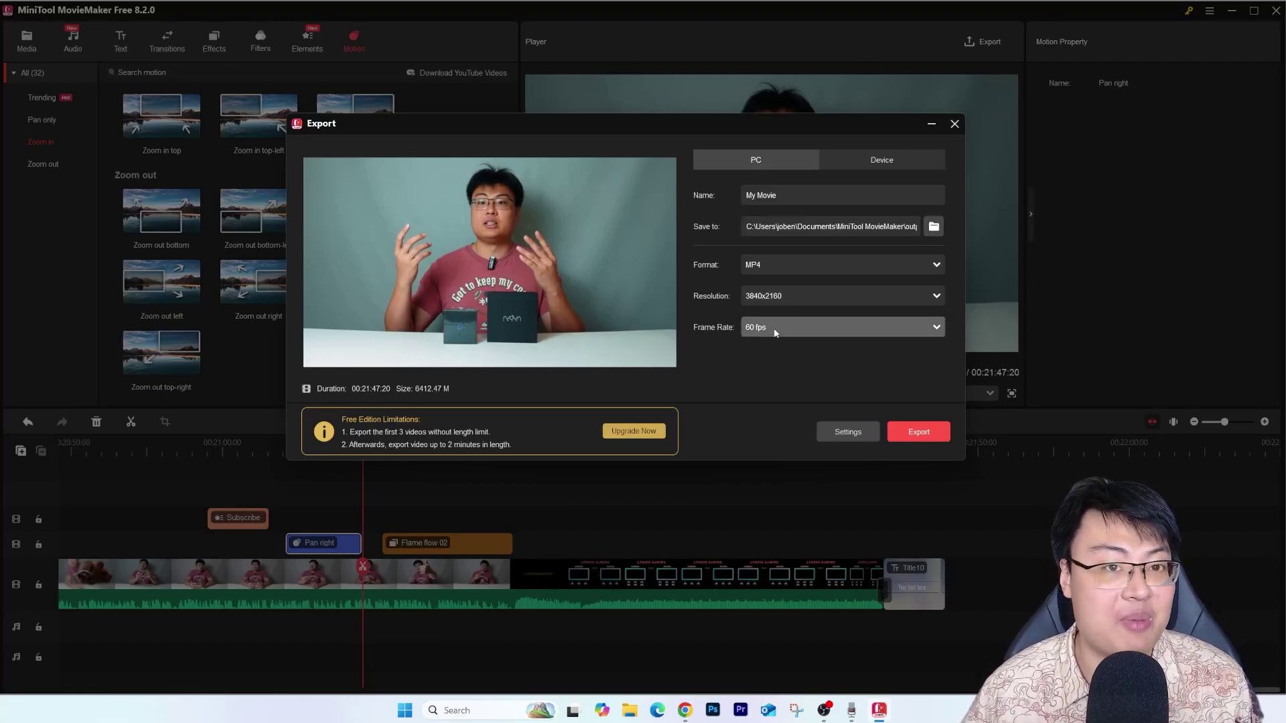
click(882, 165)
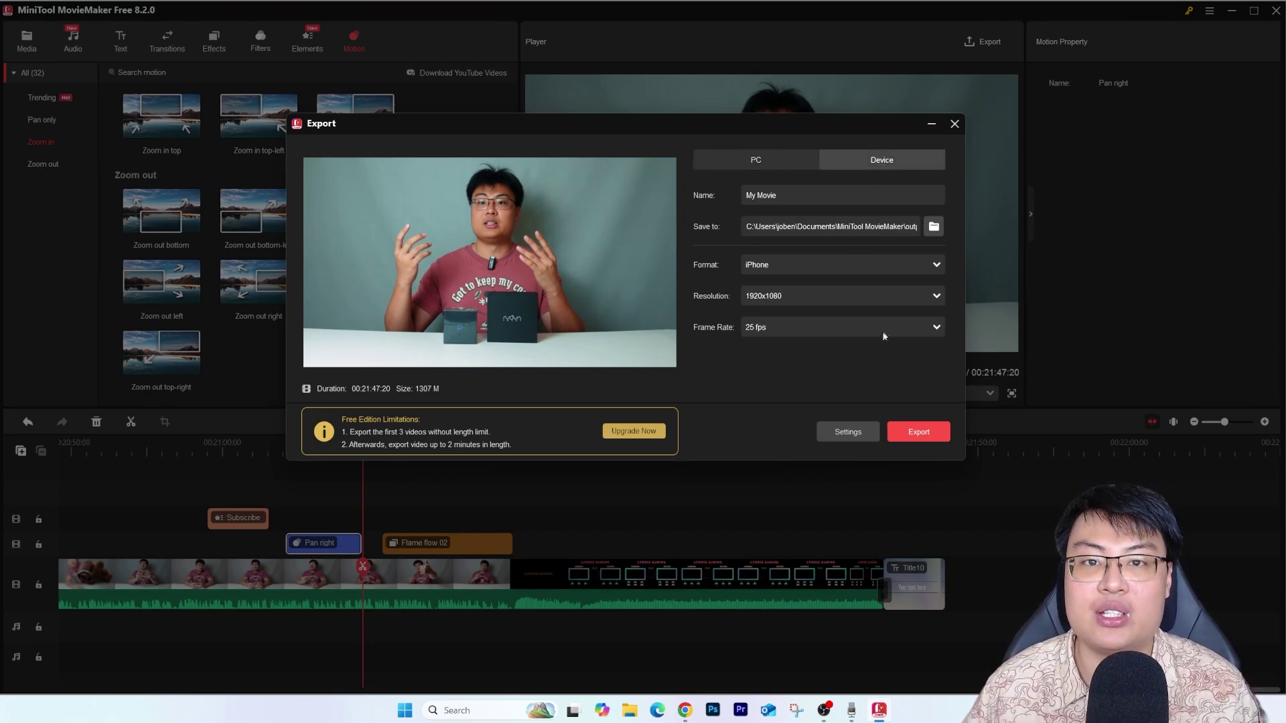
click(756, 162)
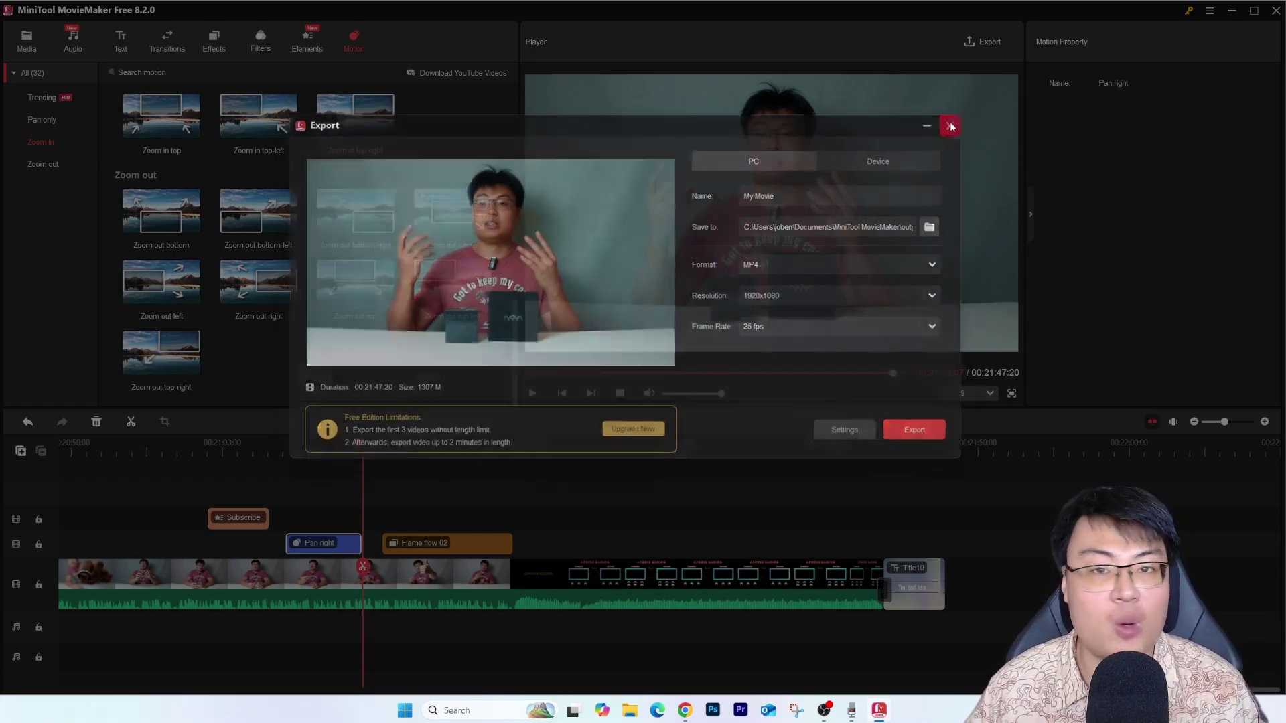
click(954, 123)
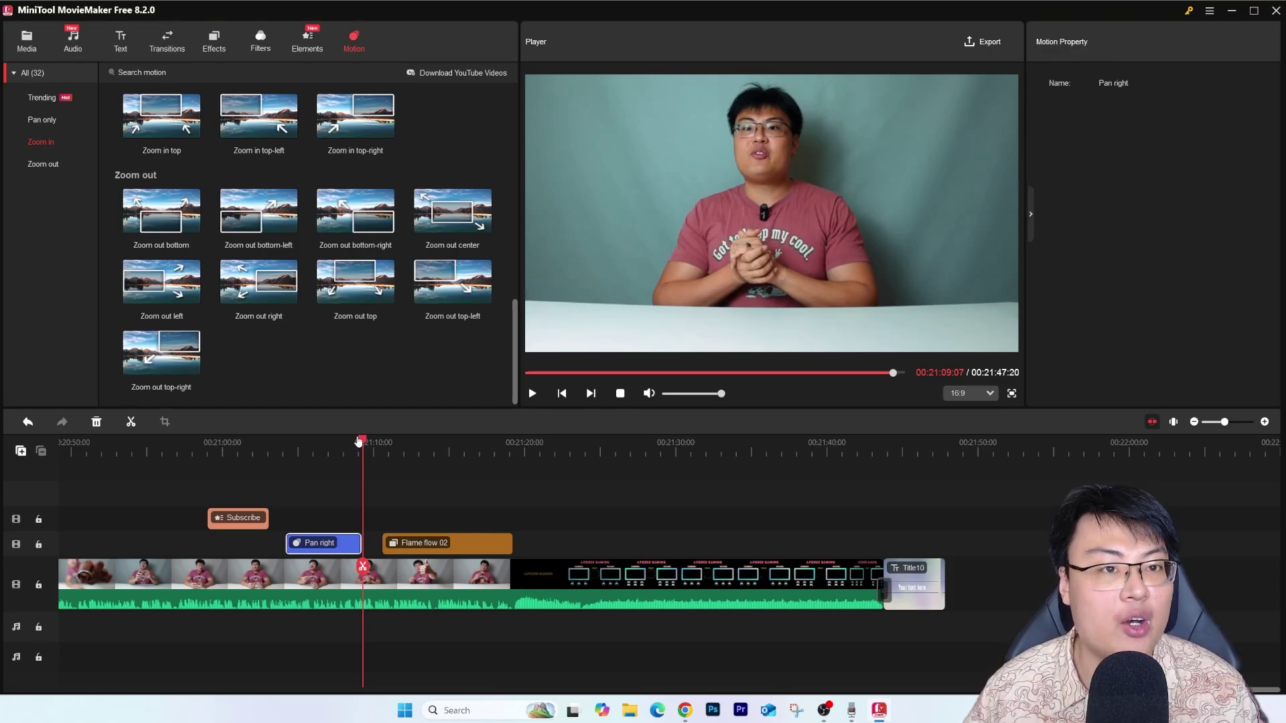
Move the playhead back from about 00:21:03 to around 00:16:46 in the review footage
drag(359, 442, 268, 446)
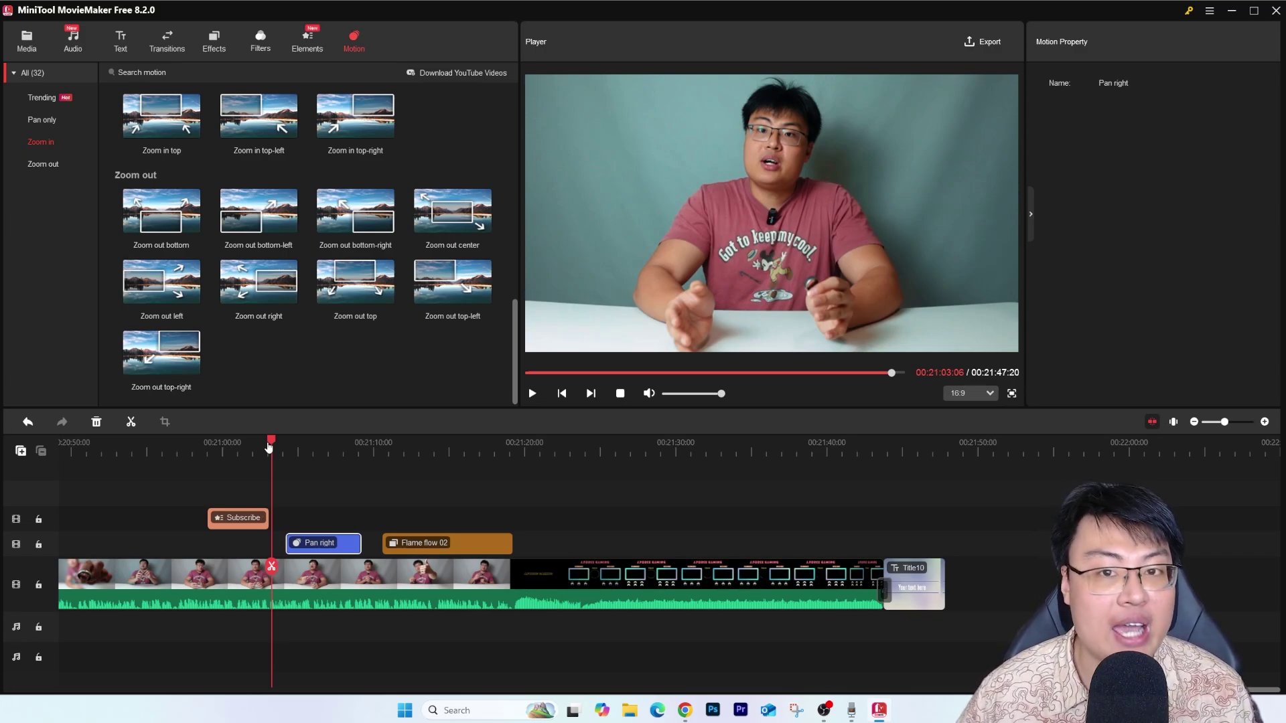
drag(269, 447, 132, 456)
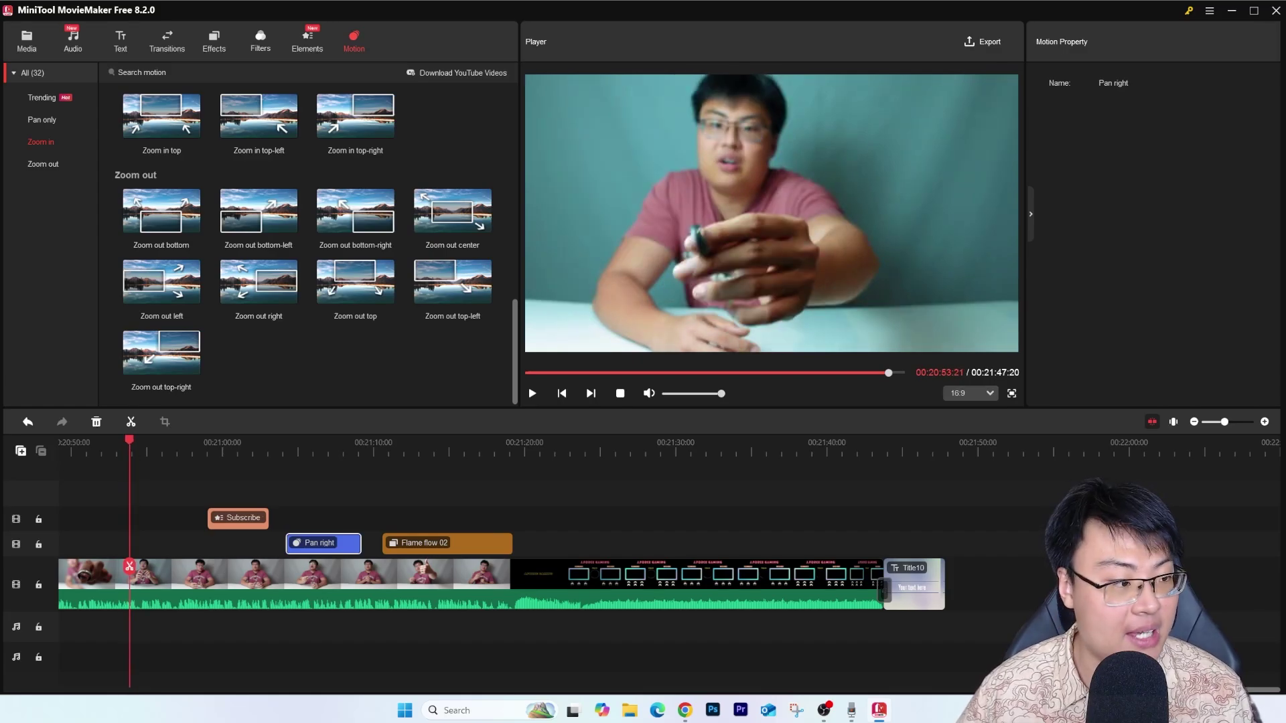
scroll(883, 603, left, 10)
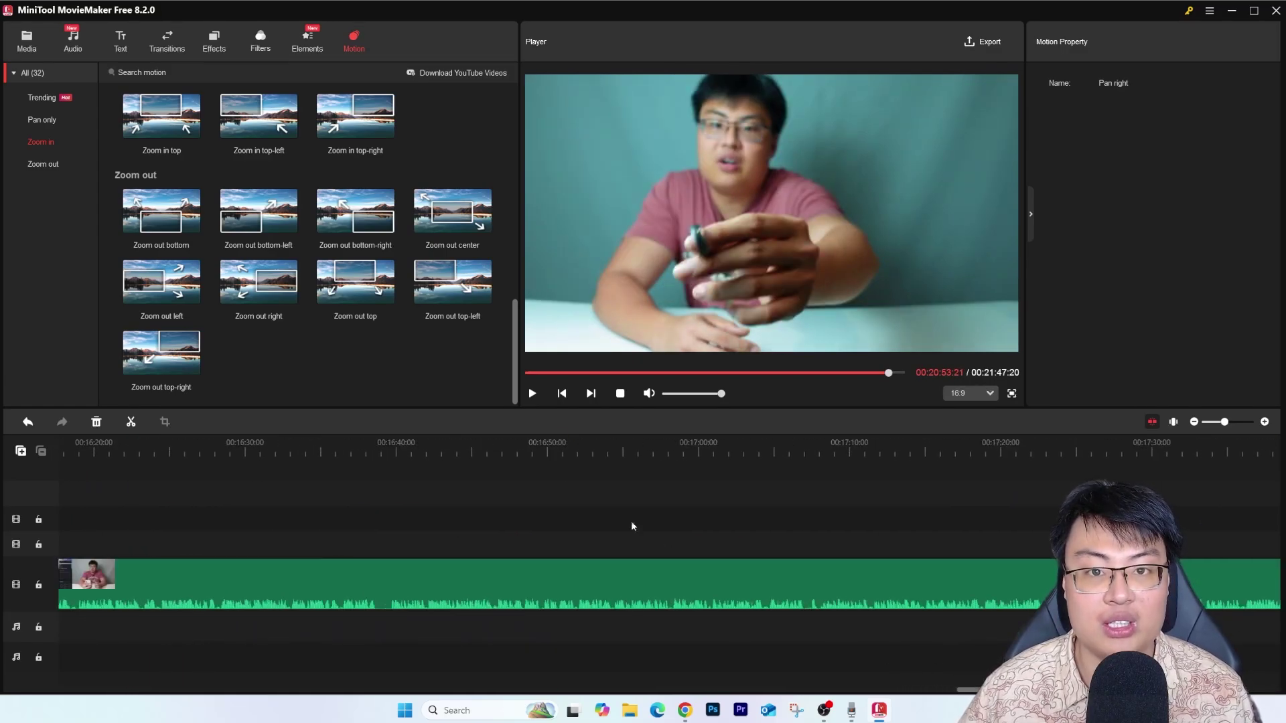
click(603, 446)
drag(602, 443, 491, 469)
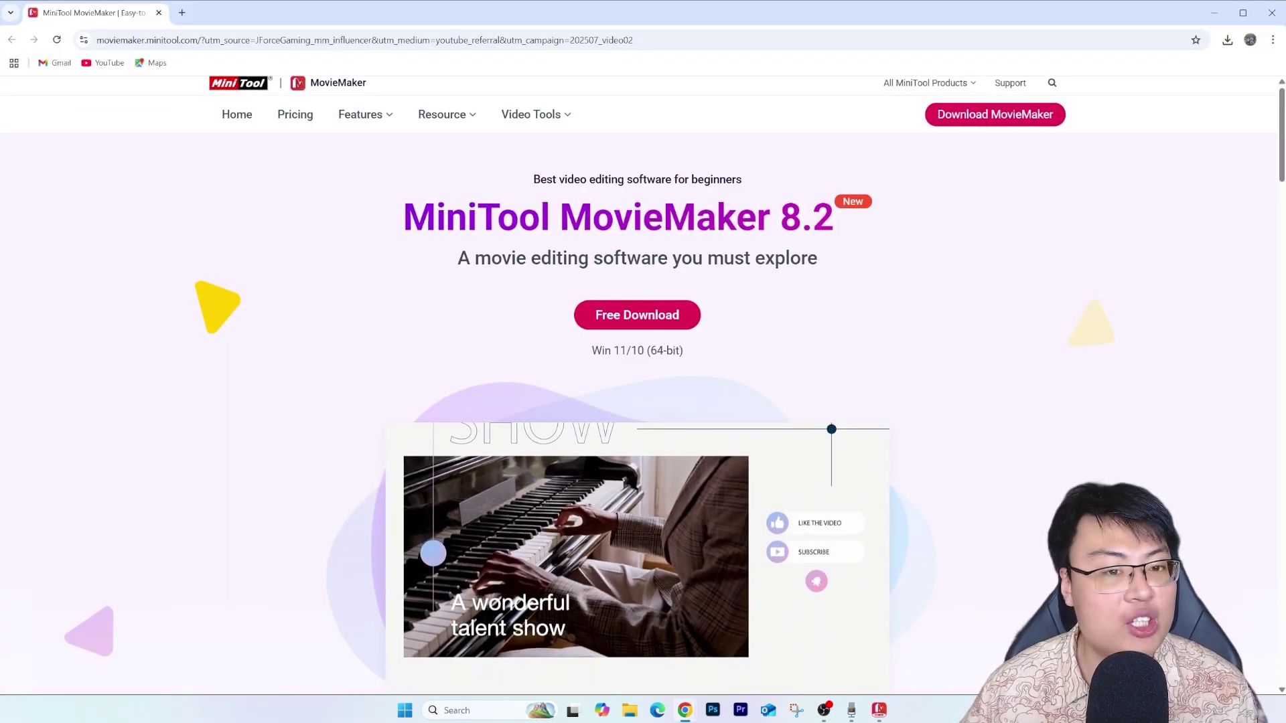
Scroll the MiniTool MovieMaker homepage past the promo video to the Easy-to-use & Feature-rich Video Editor section
scroll(637, 375, down, 1)
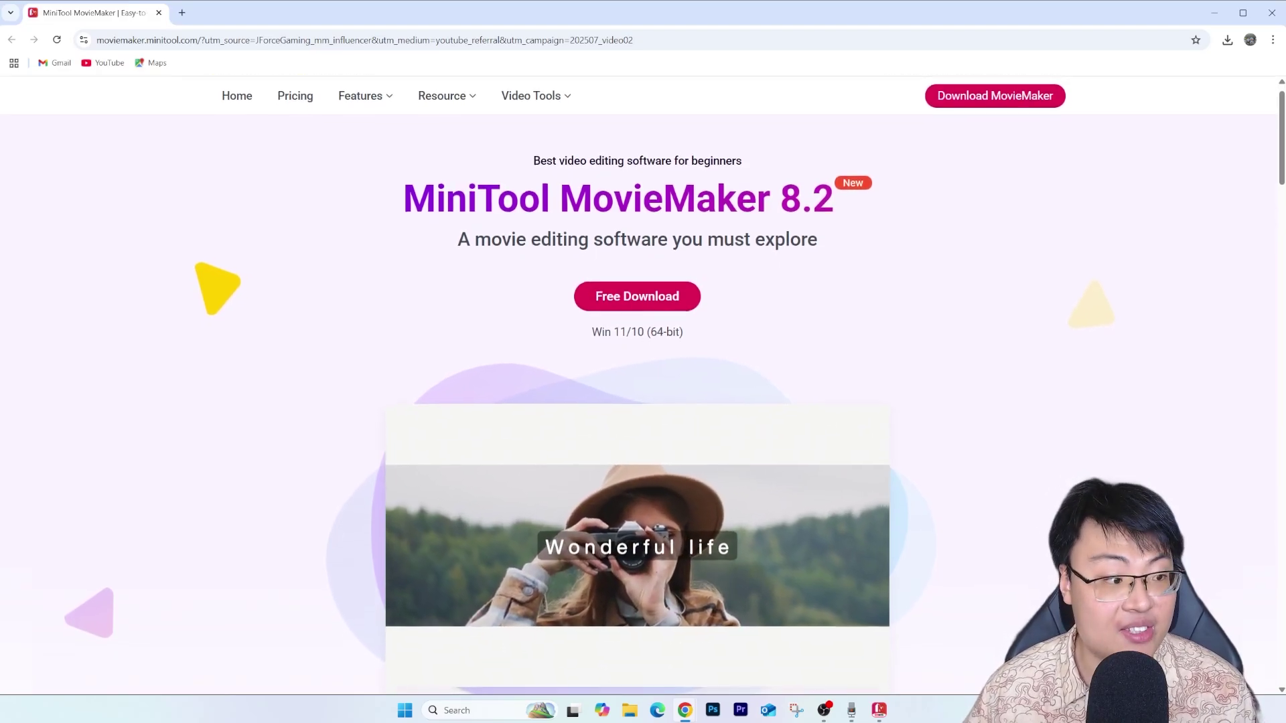
scroll(636, 375, down, 1)
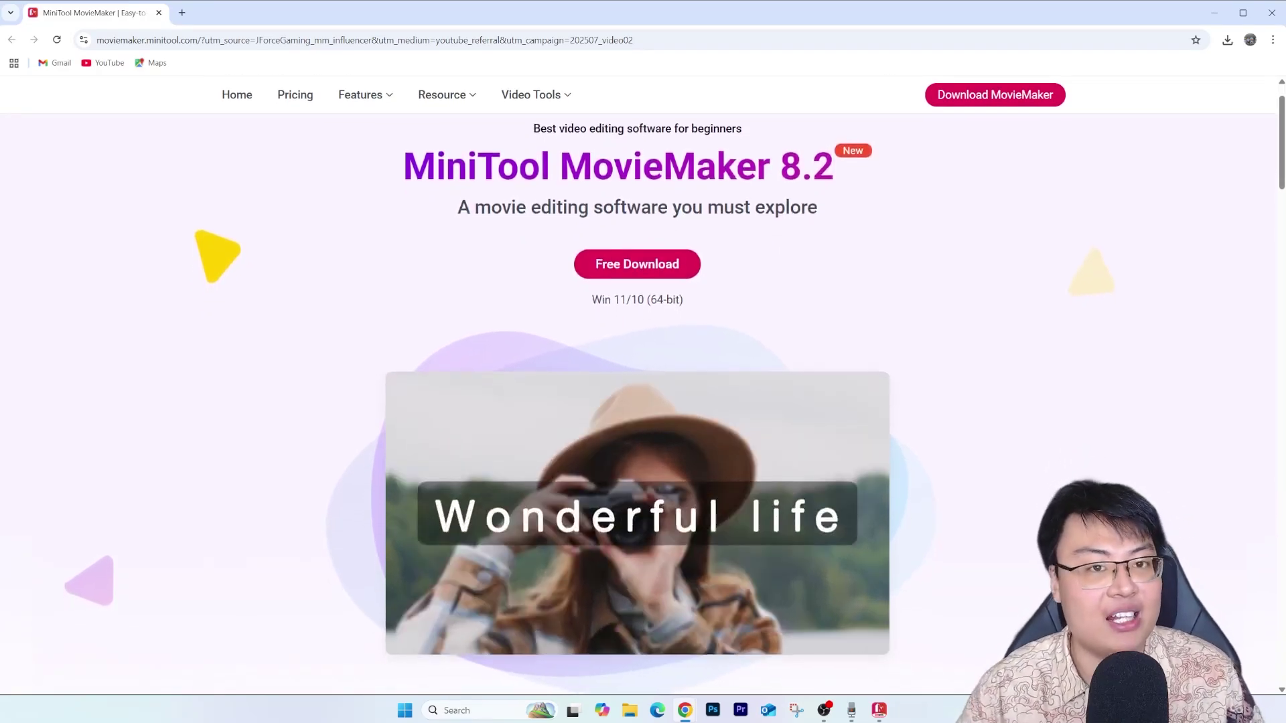
scroll(637, 375, down, 1)
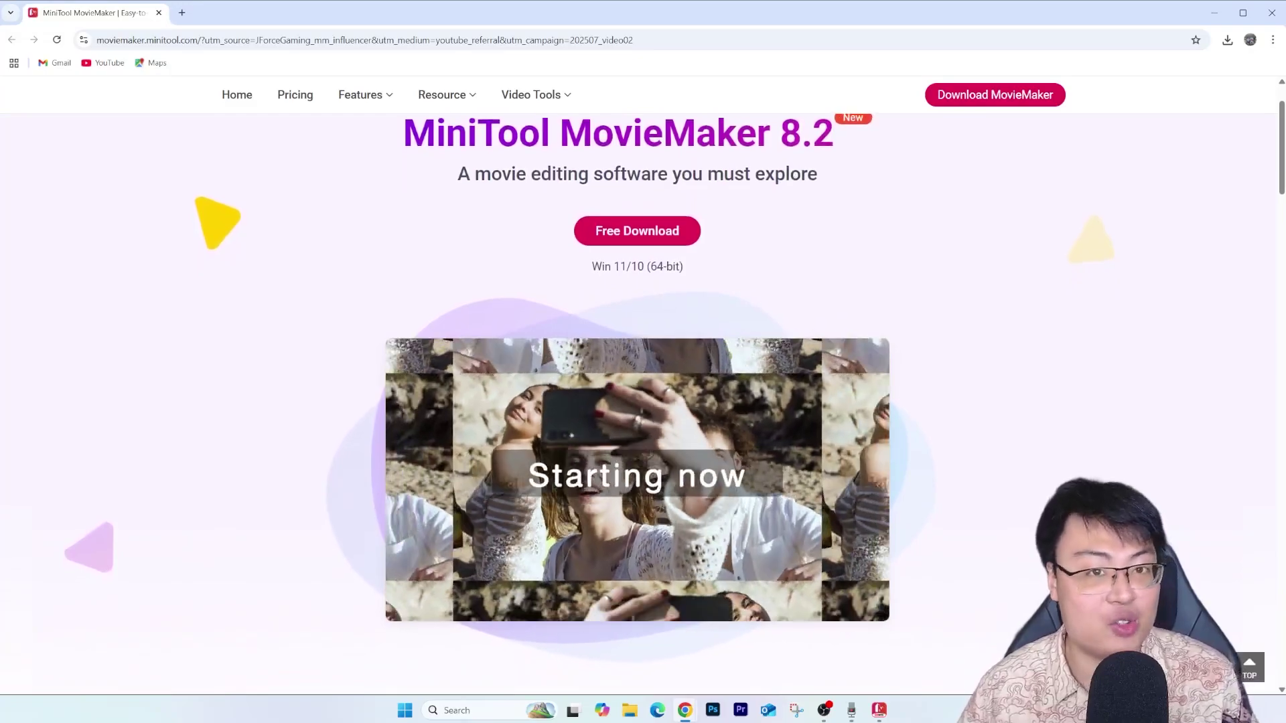
scroll(637, 375, down, 1)
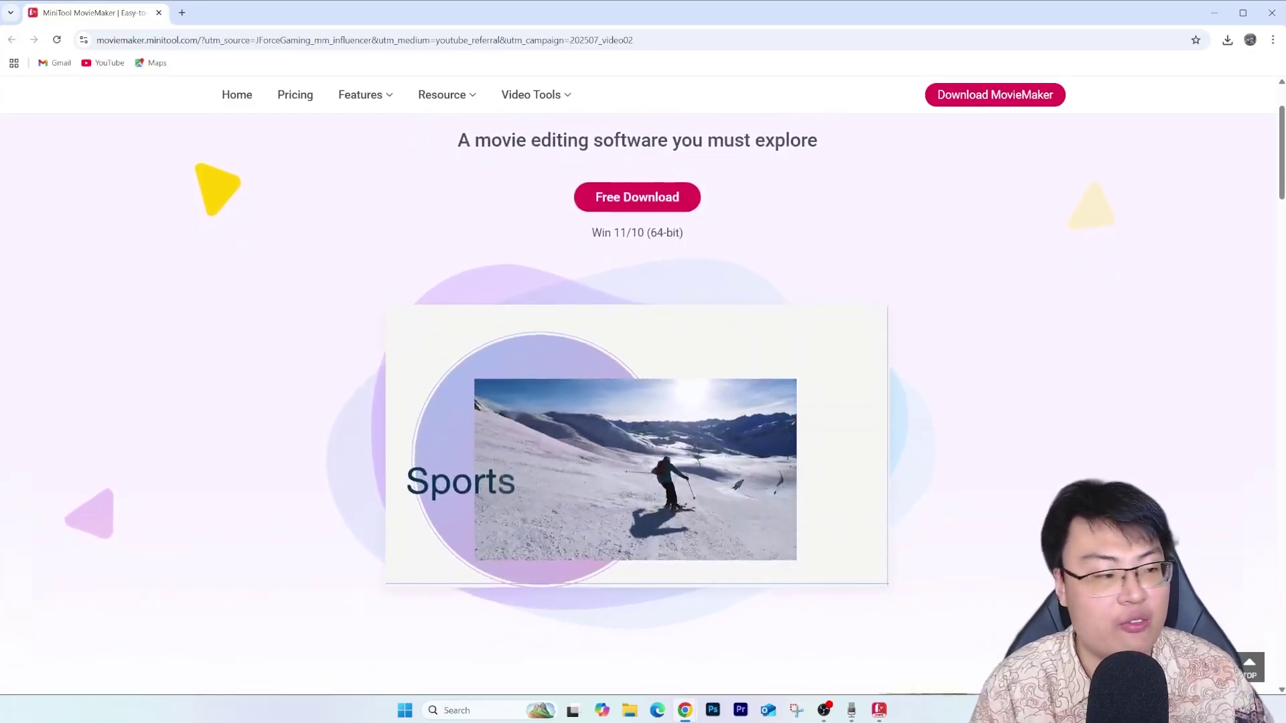
scroll(636, 375, down, 1)
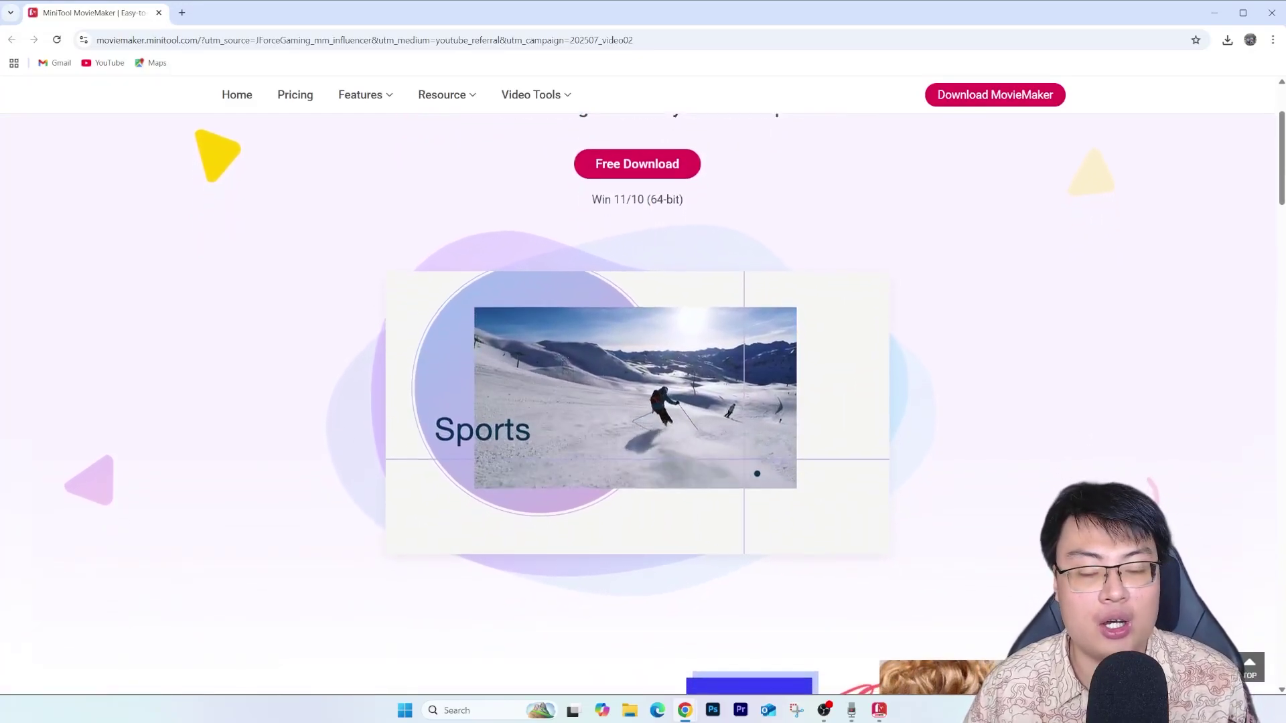
scroll(637, 375, down, 1)
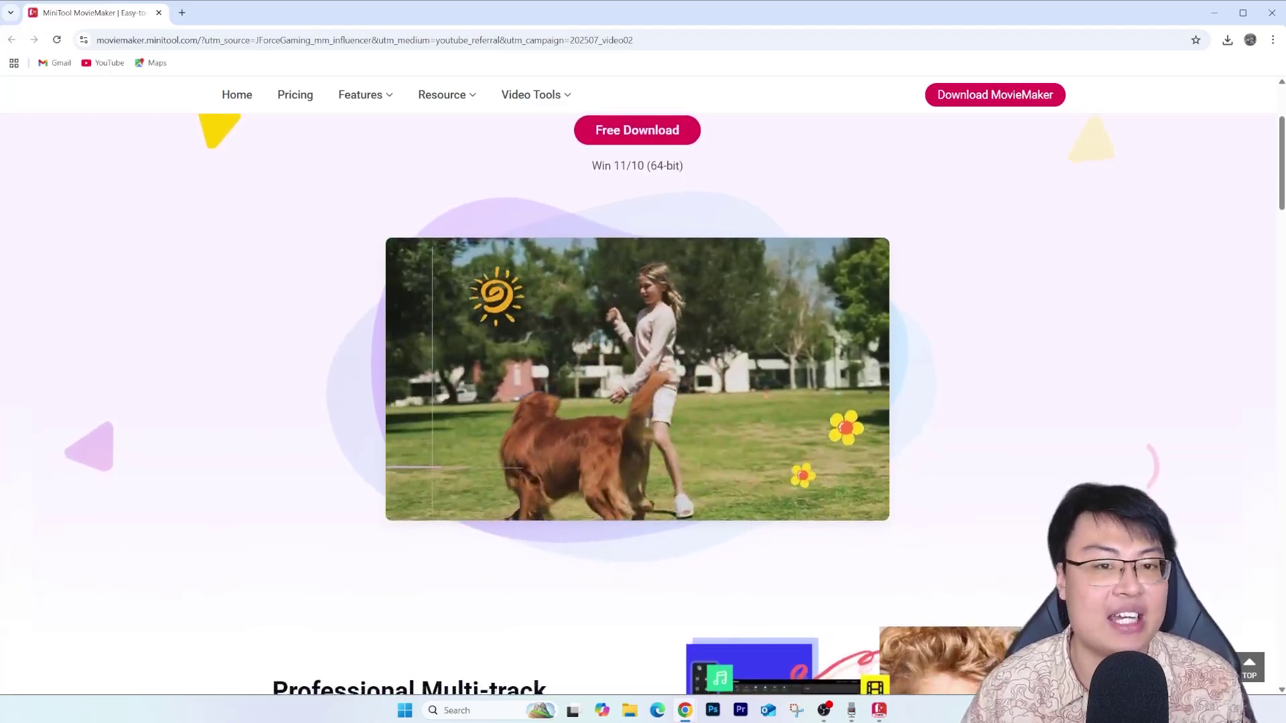
scroll(637, 375, down, 1)
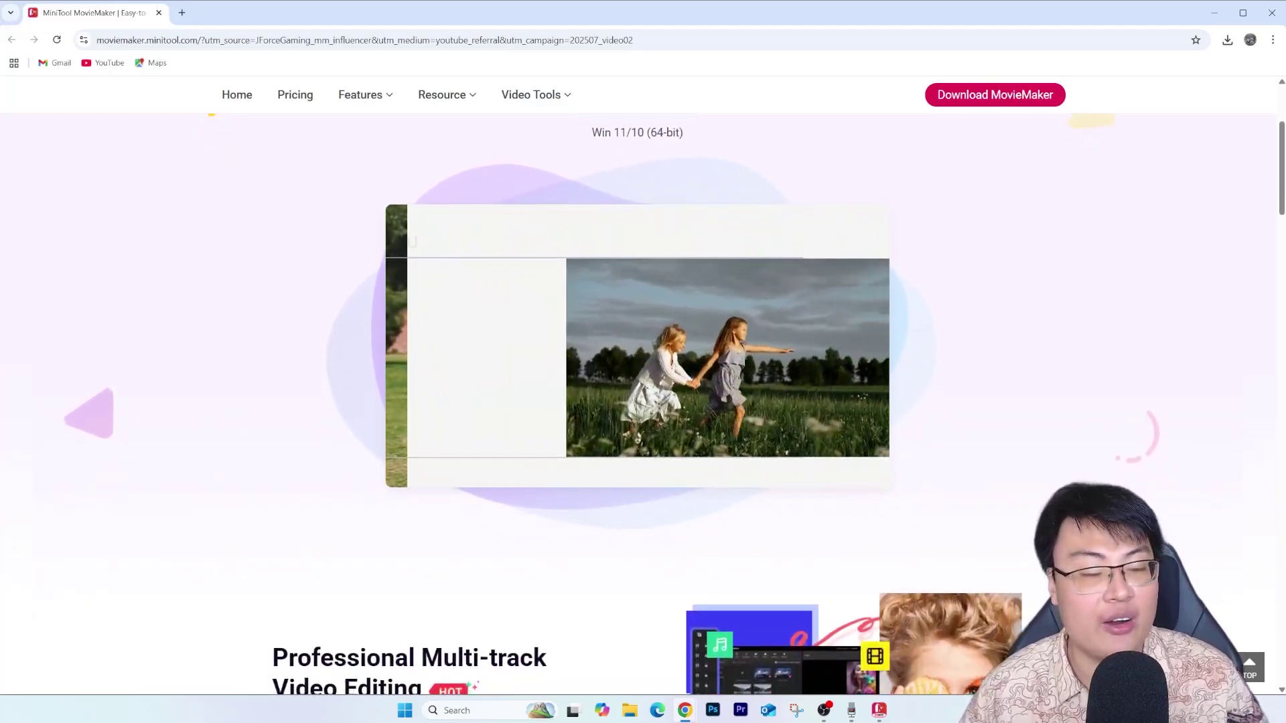
scroll(636, 375, down, 1)
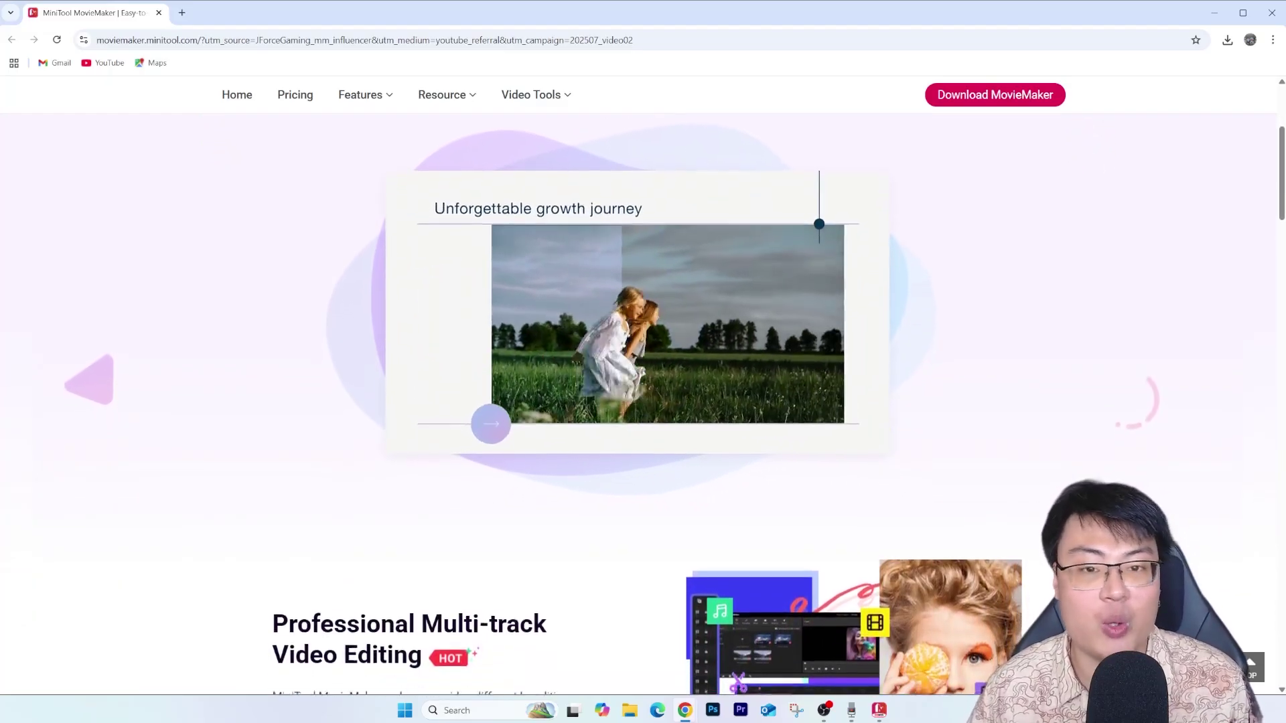
scroll(637, 375, down, 1)
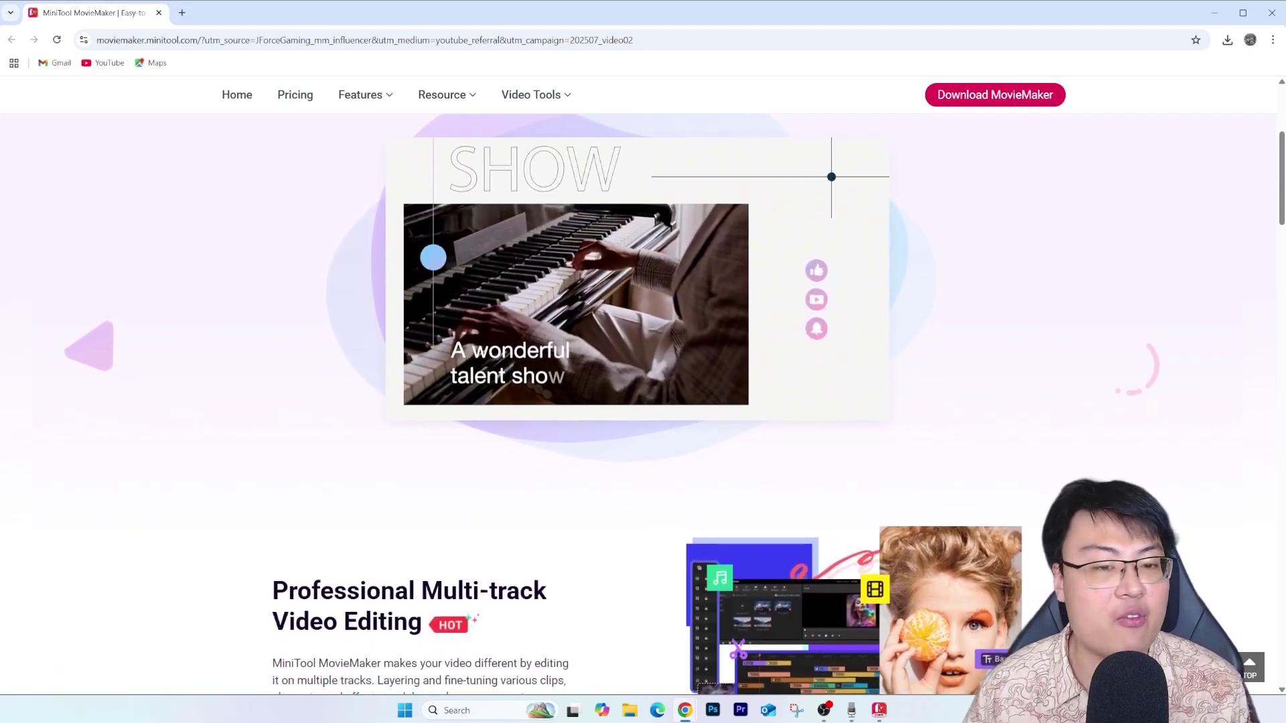
scroll(637, 374, down, 1)
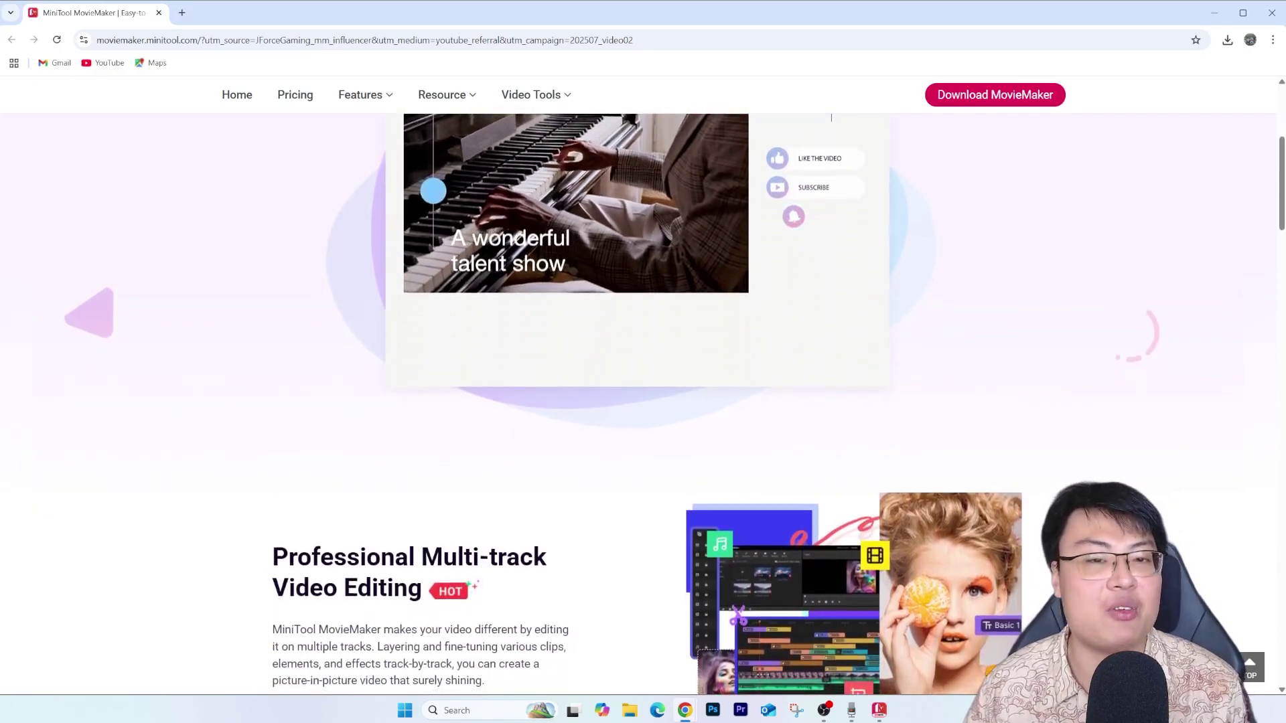
scroll(636, 375, down, 1)
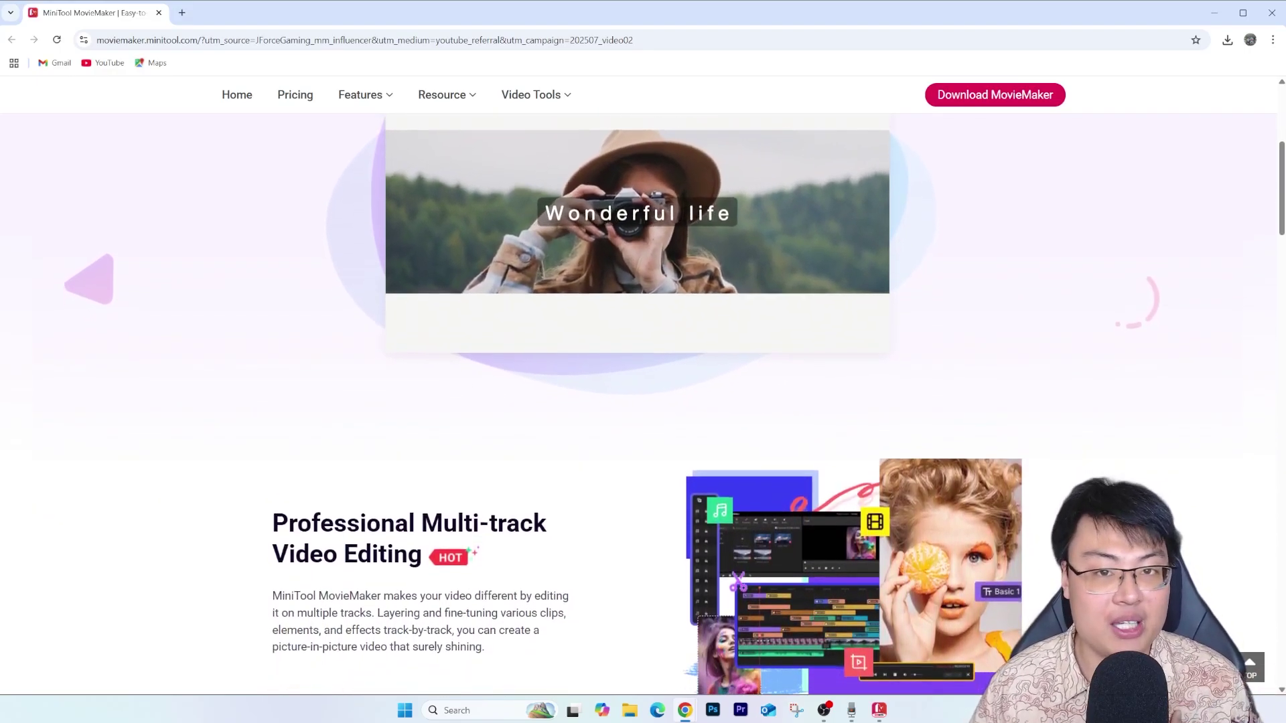
scroll(637, 375, down, 1)
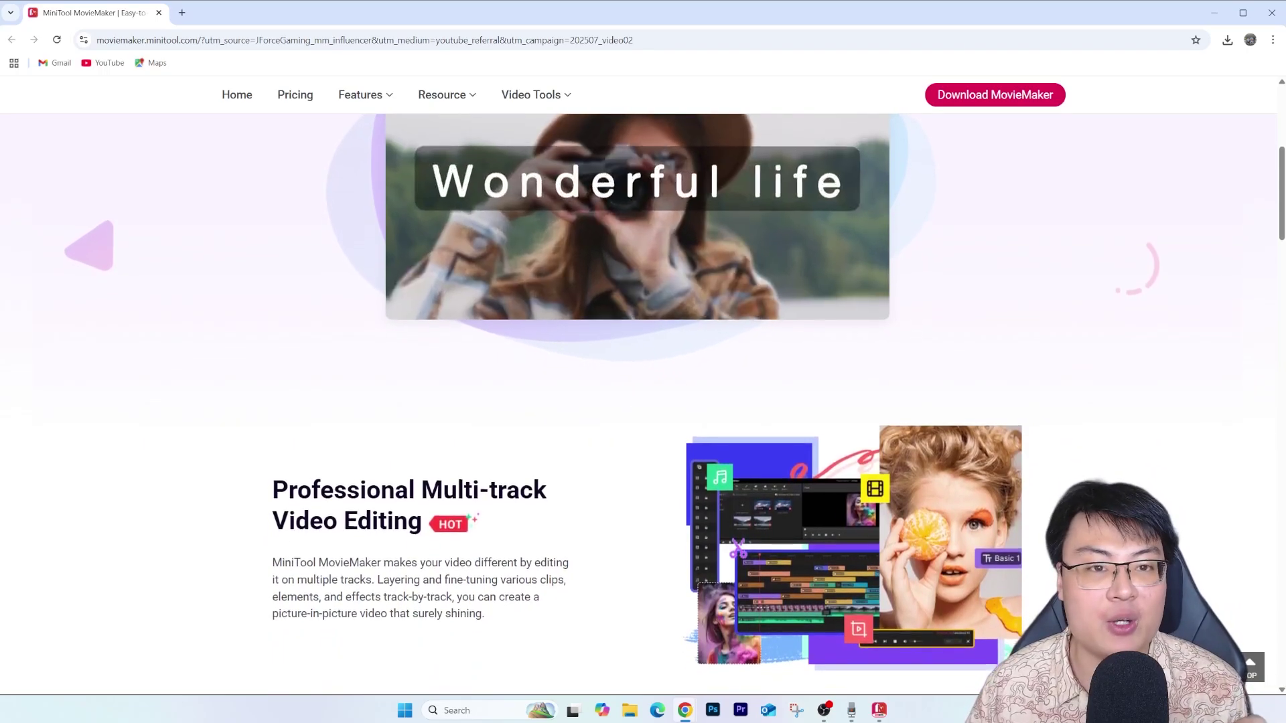
scroll(637, 375, down, 1)
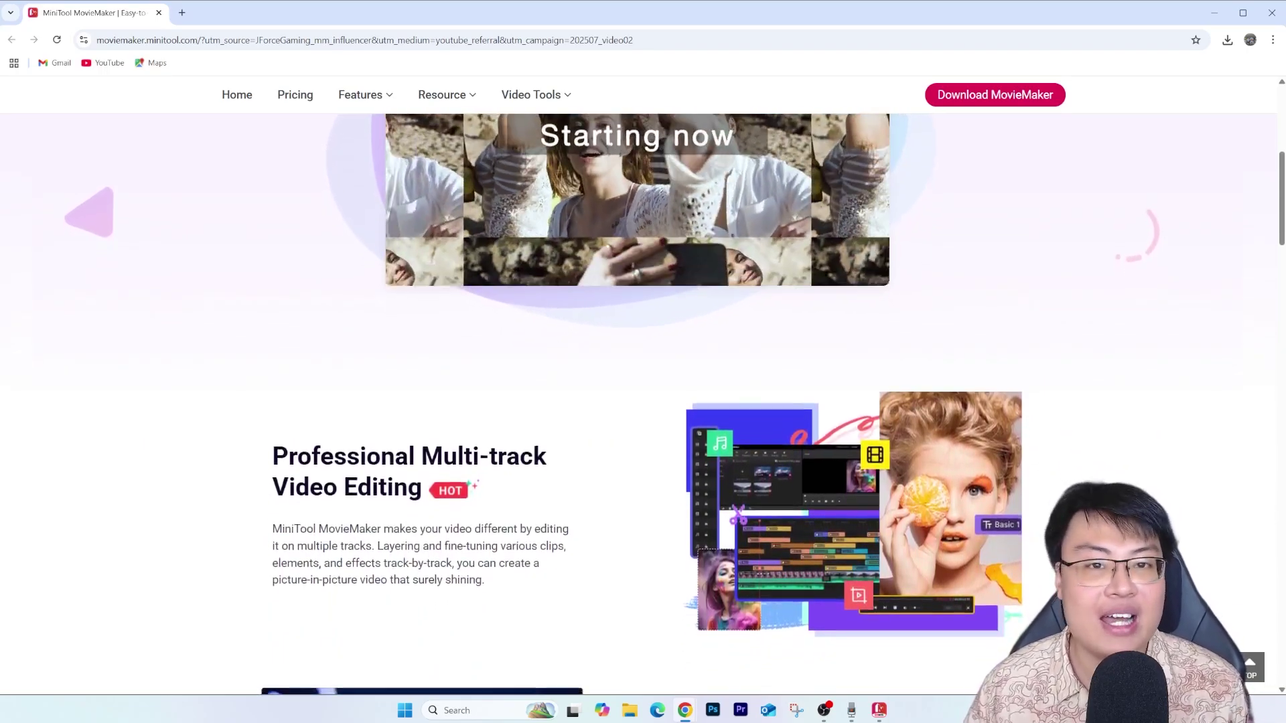
scroll(637, 375, down, 1)
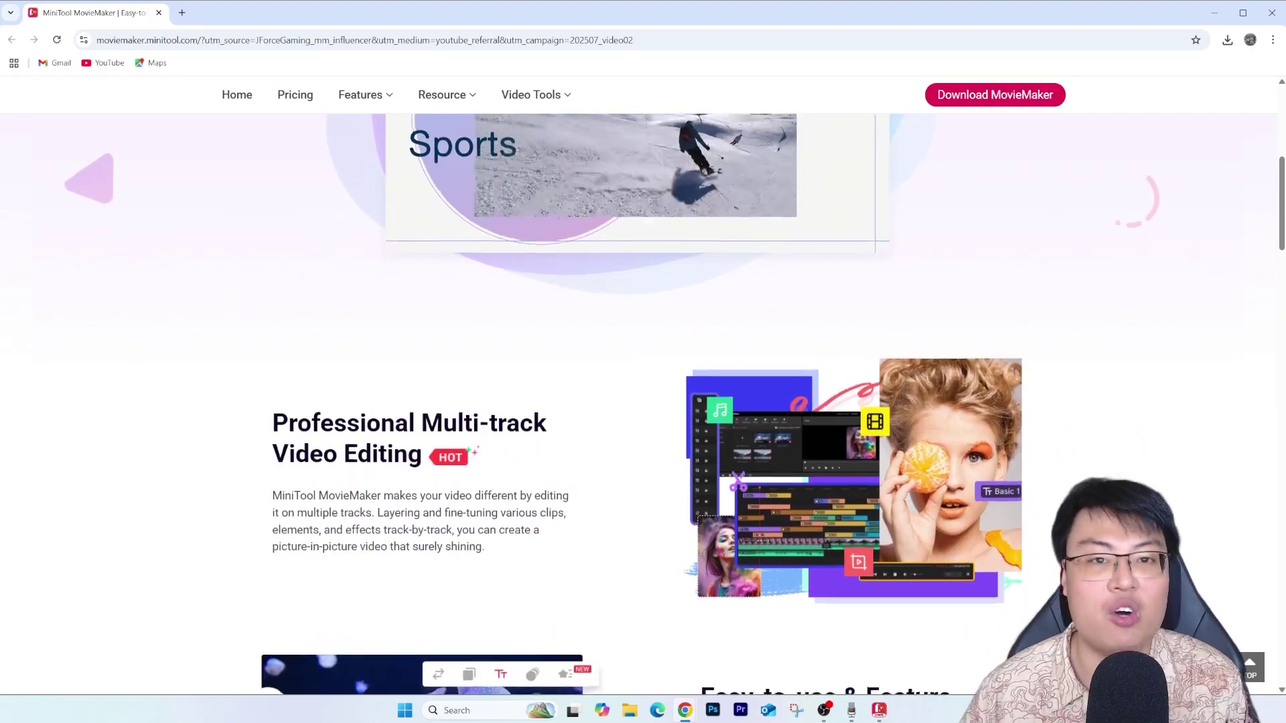
scroll(637, 375, down, 1)
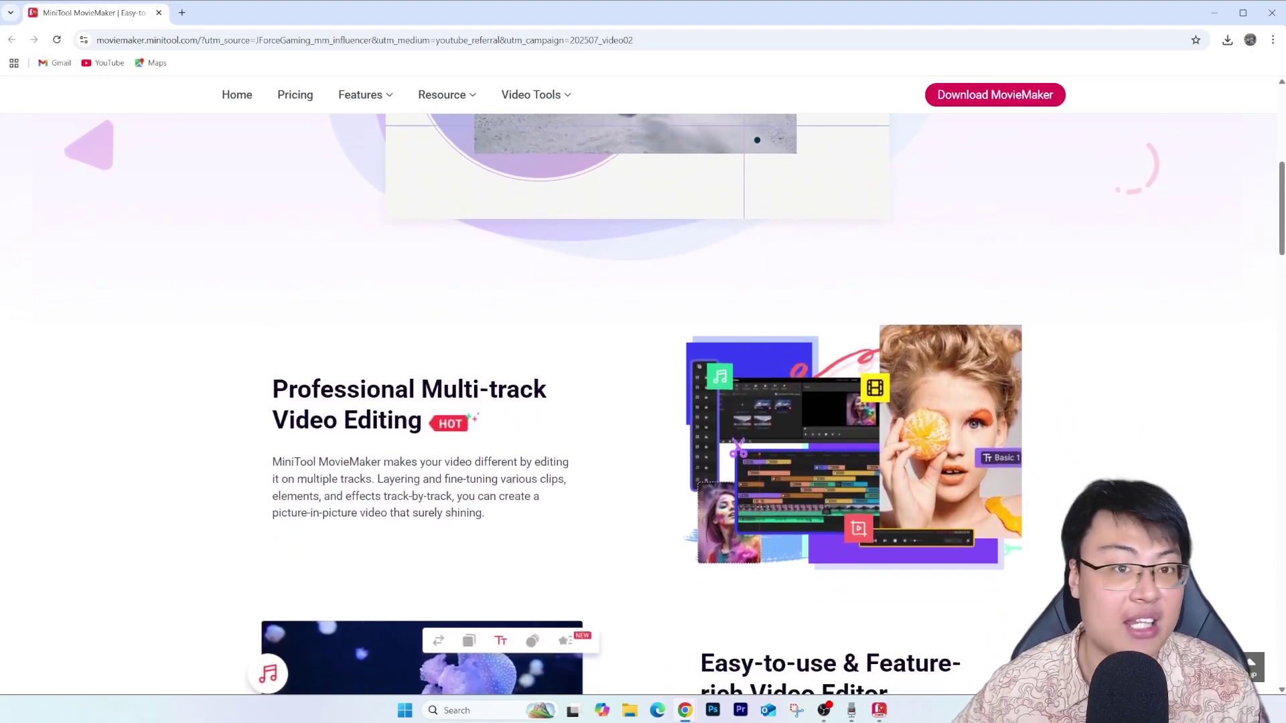
scroll(636, 375, down, 1)
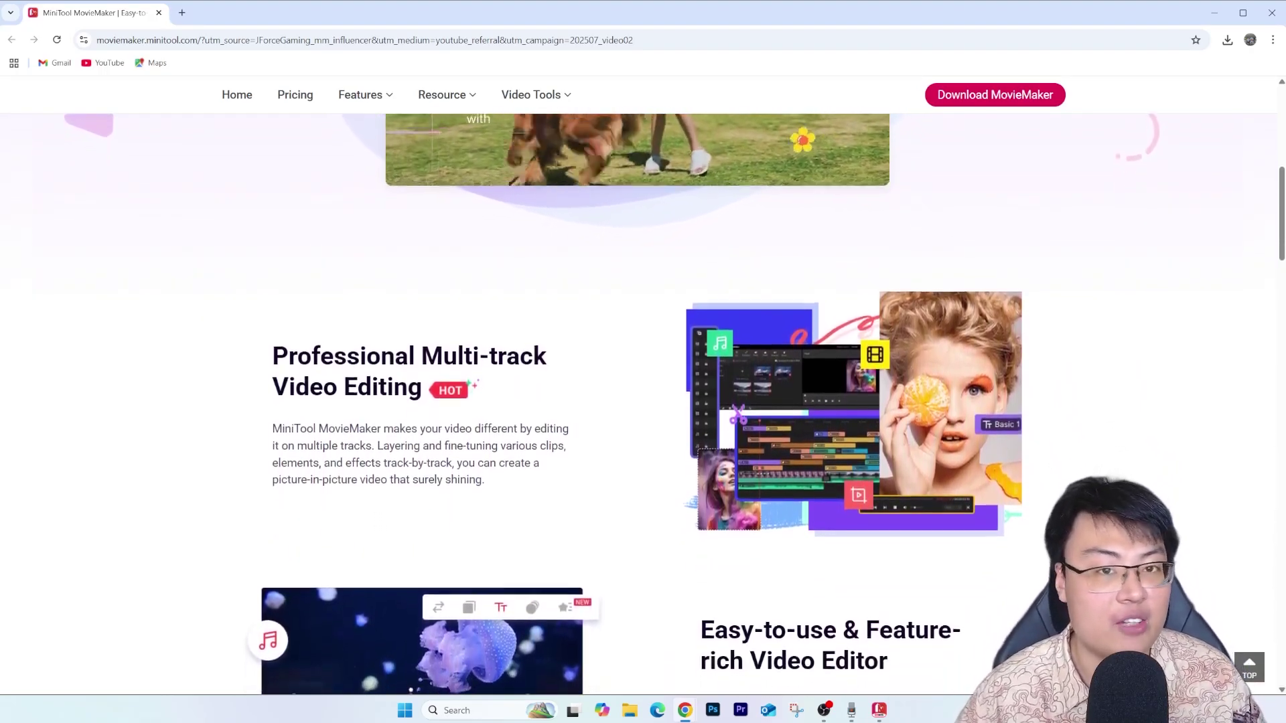
scroll(636, 375, down, 1)
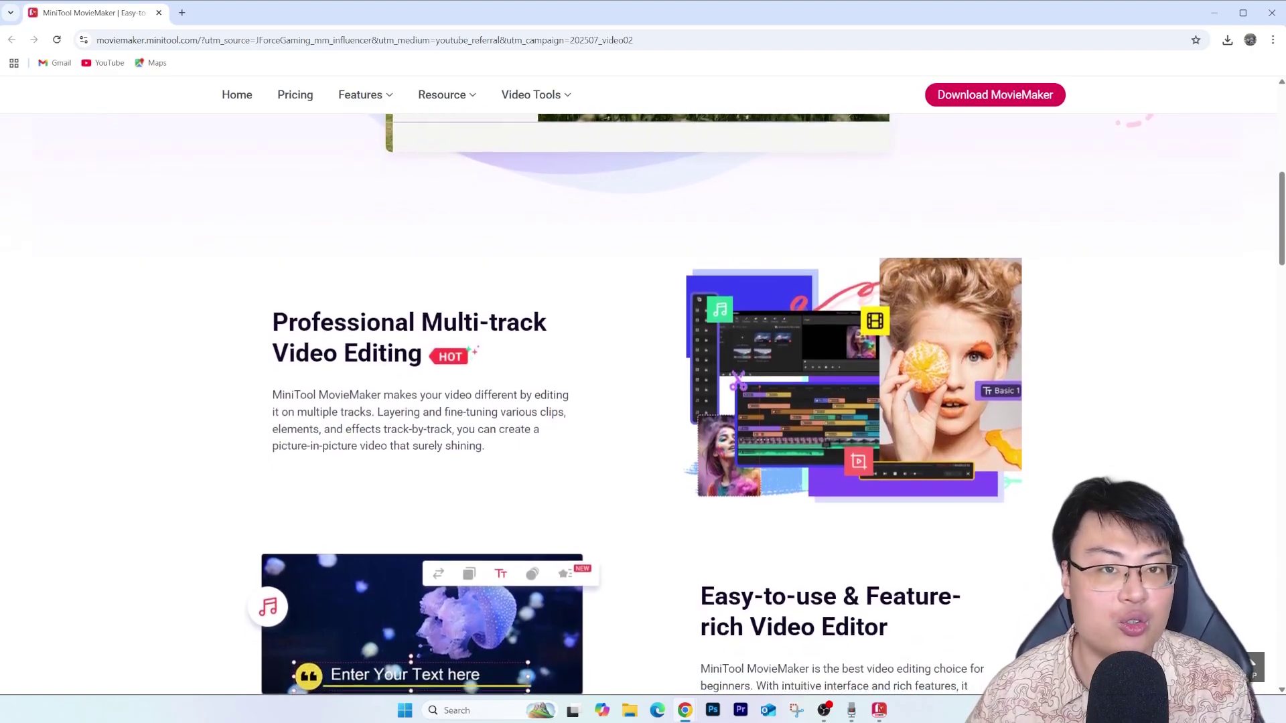
scroll(637, 375, down, 1)
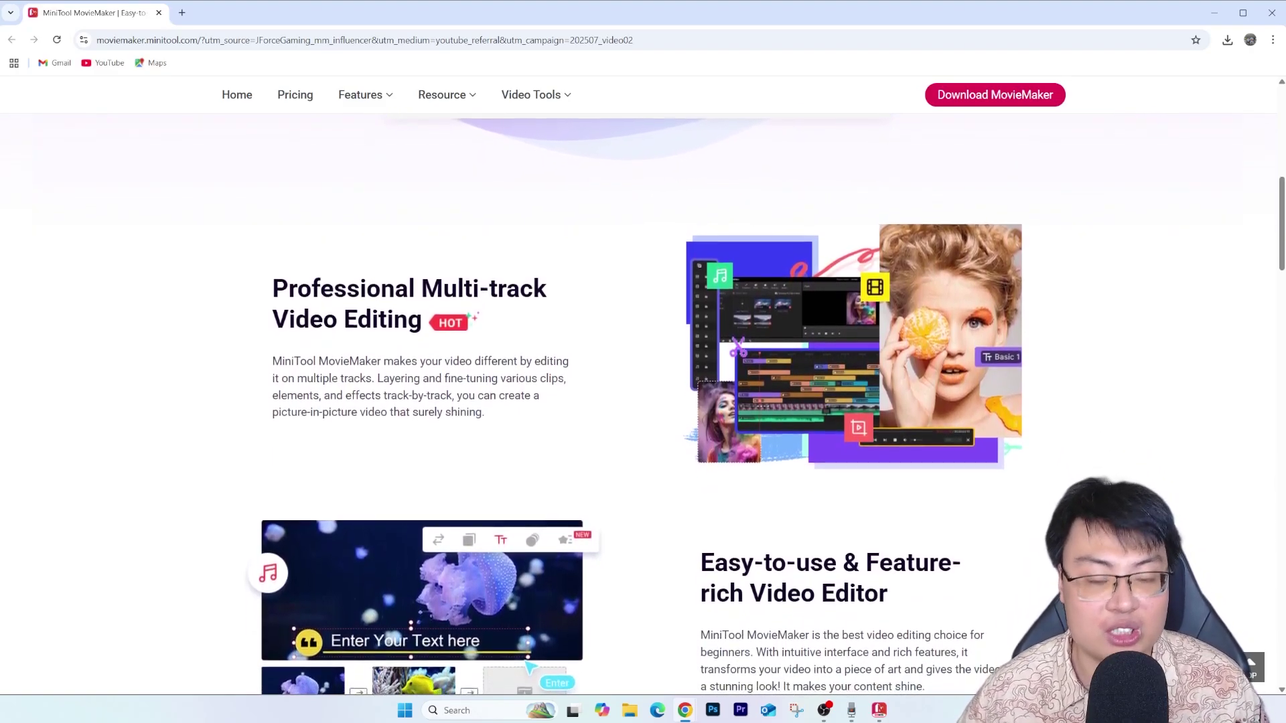
scroll(636, 375, down, 1)
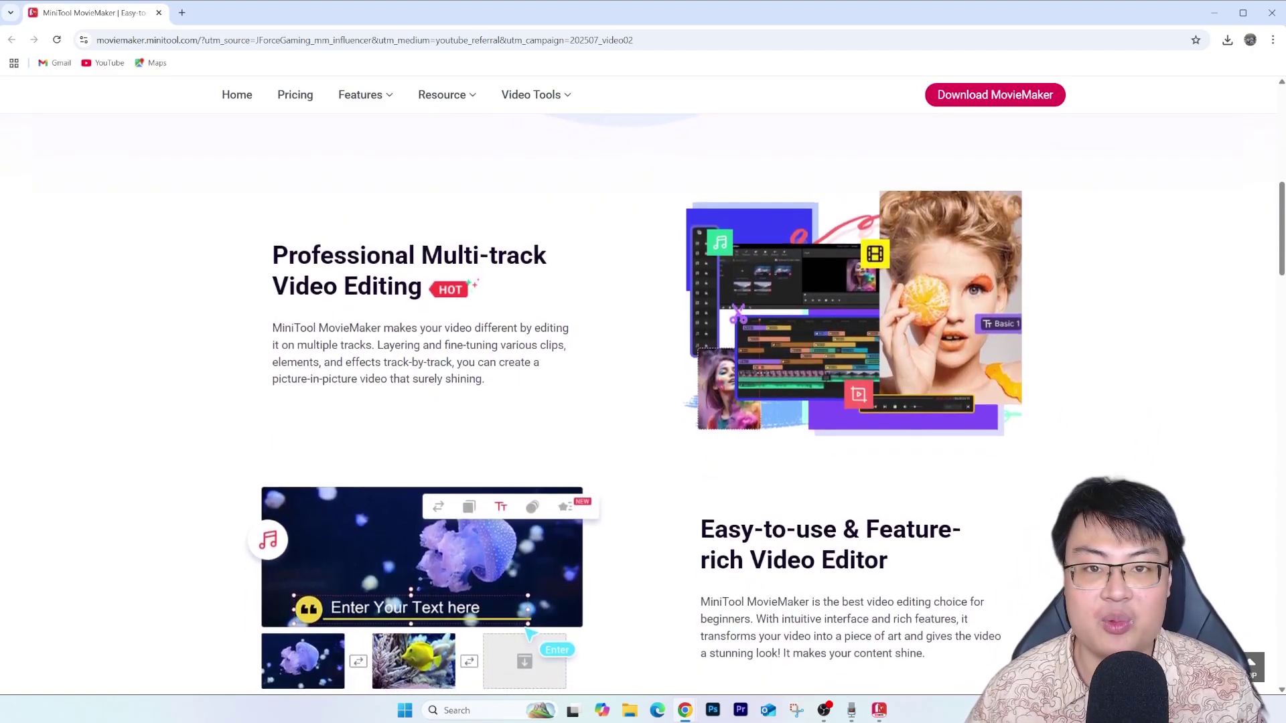
scroll(637, 375, down, 1)
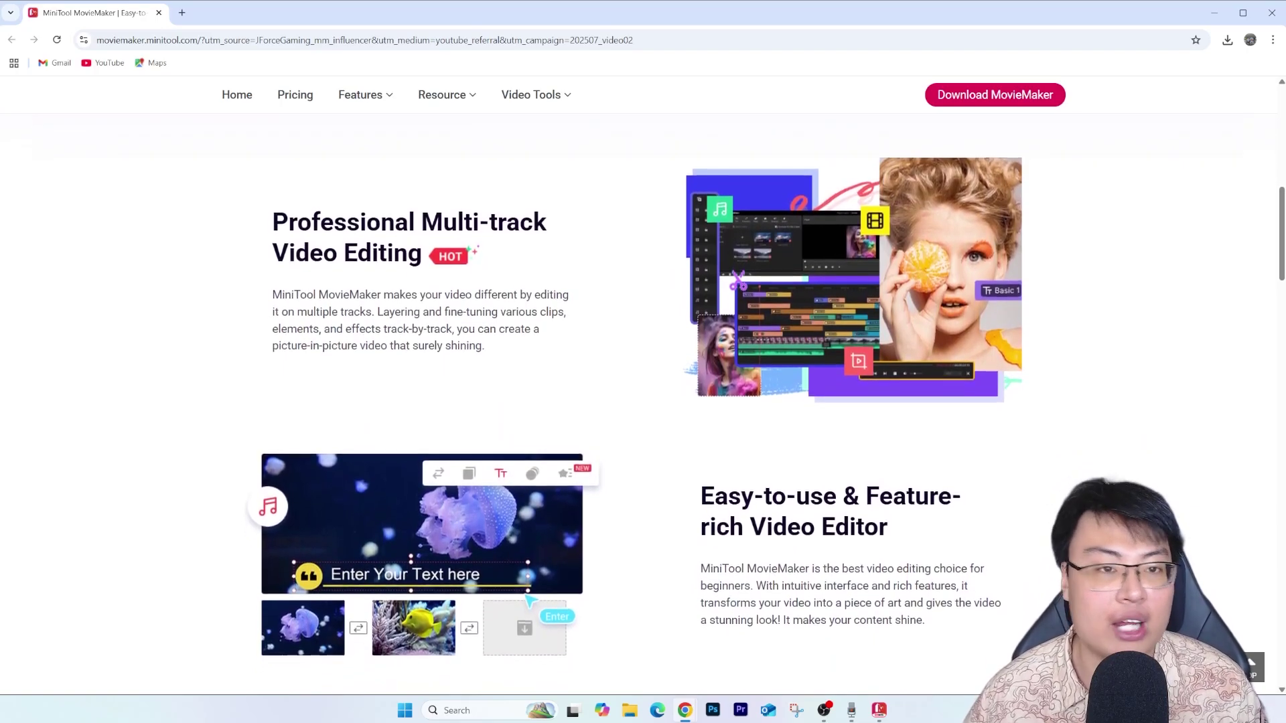
scroll(636, 375, down, 1)
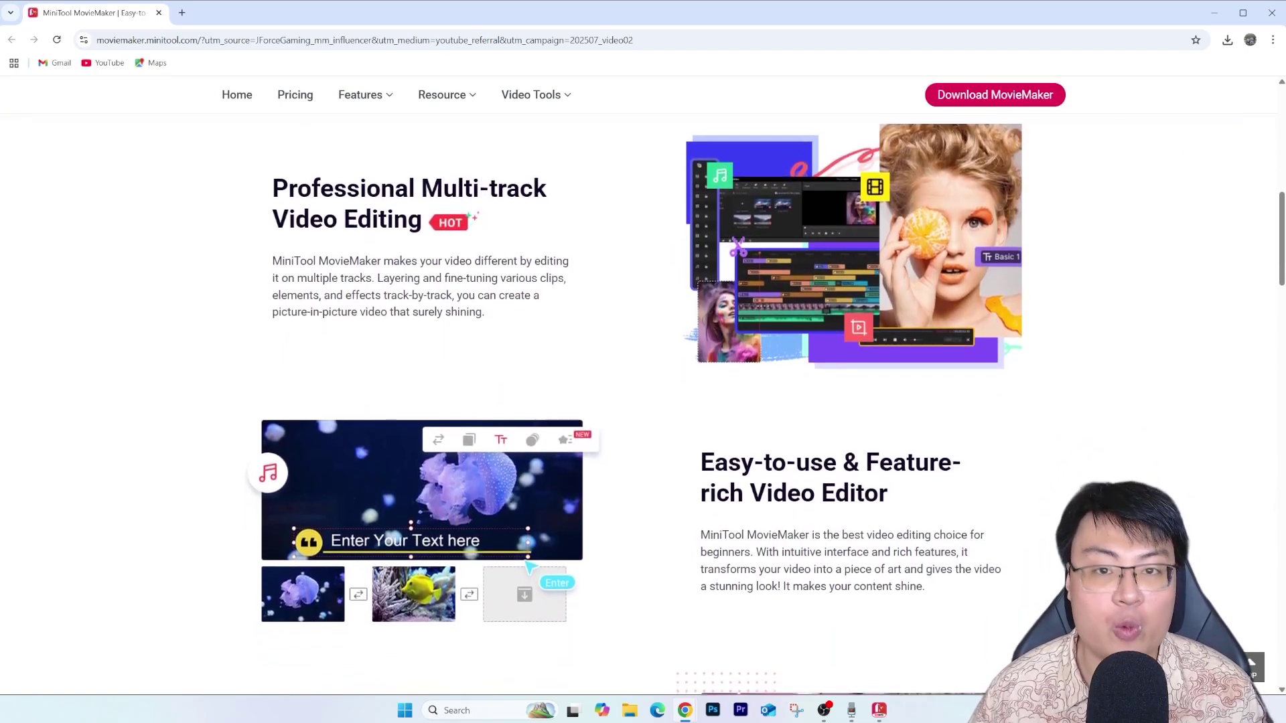
scroll(637, 375, down, 1)
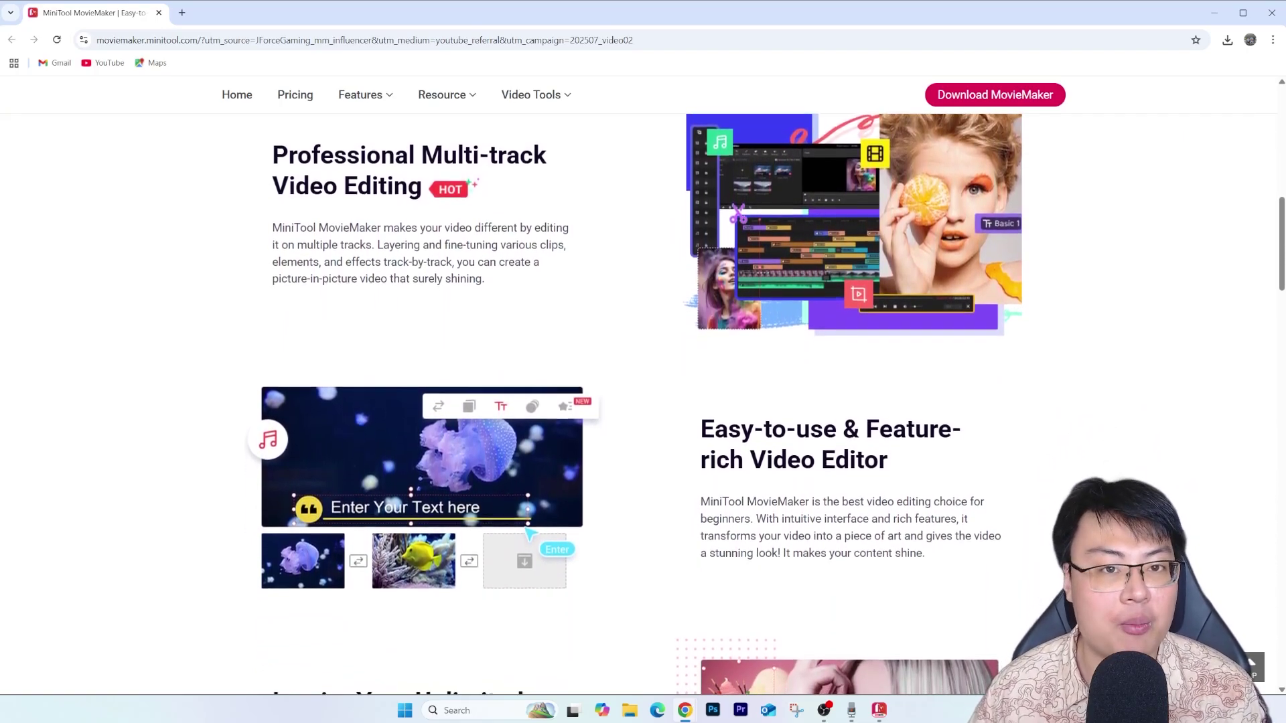
scroll(643, 402, down, 1)
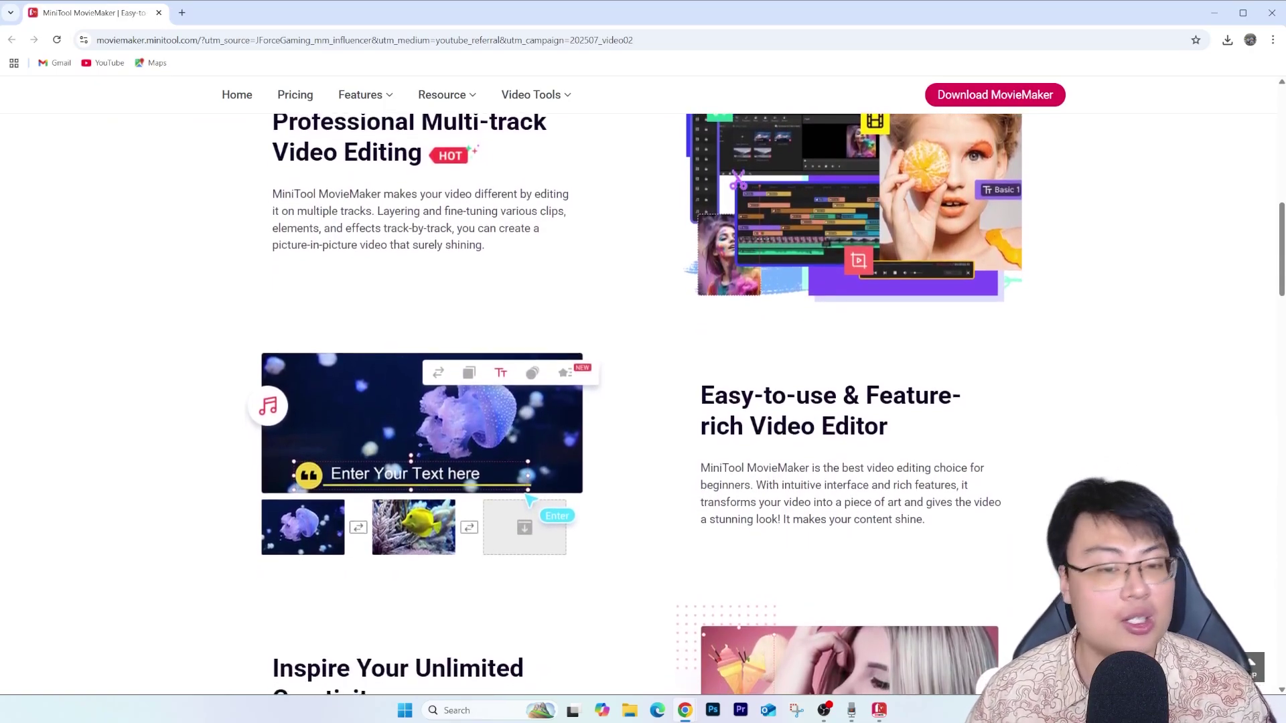
scroll(642, 402, down, 1)
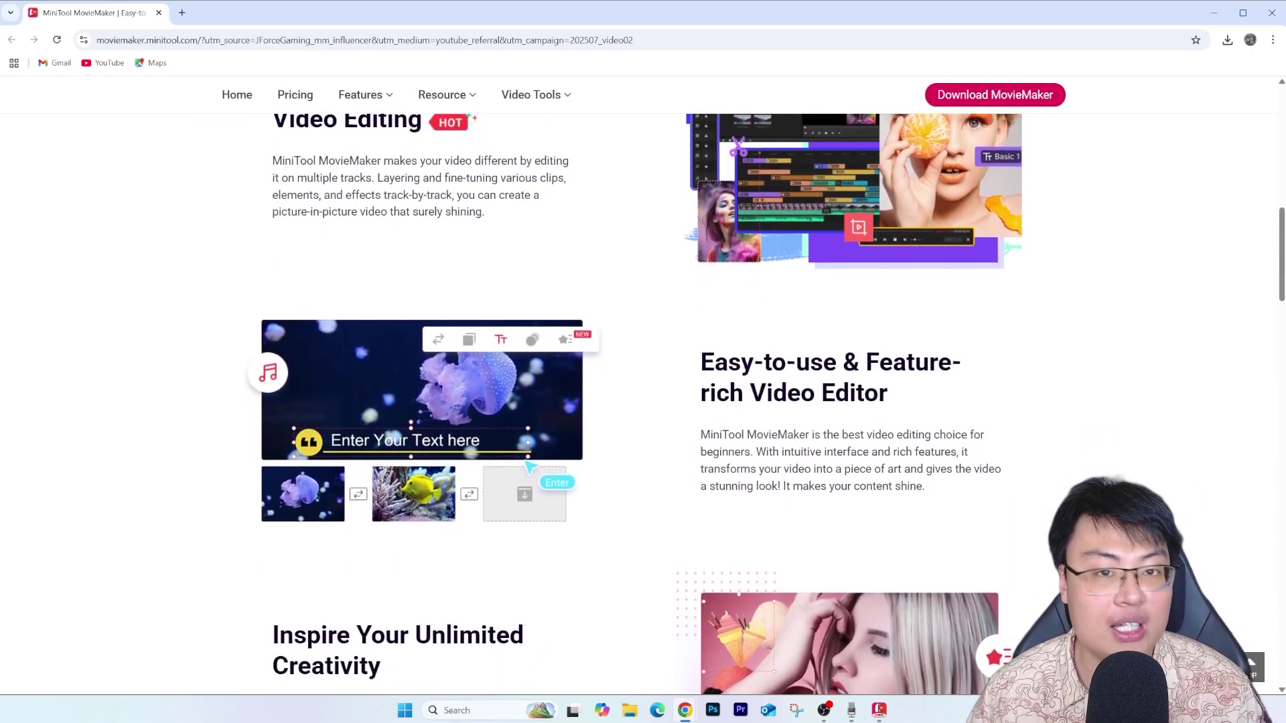
scroll(642, 402, down, 1)
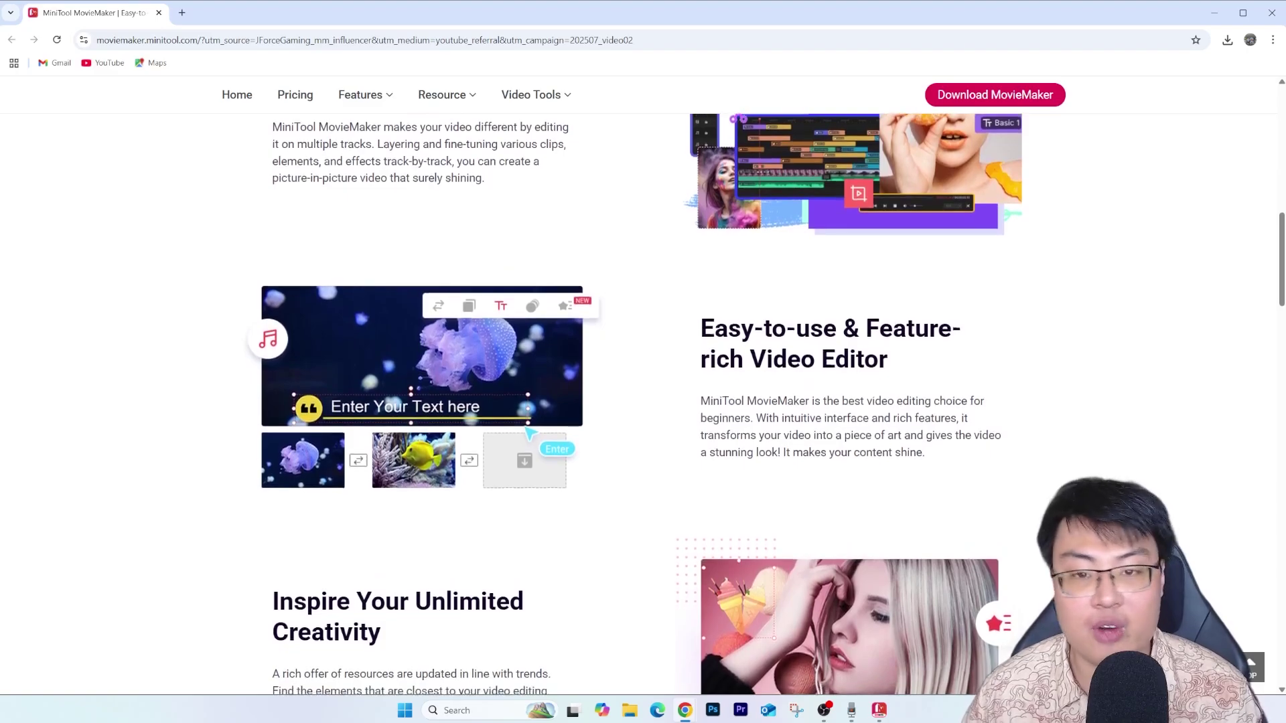
scroll(643, 402, down, 1)
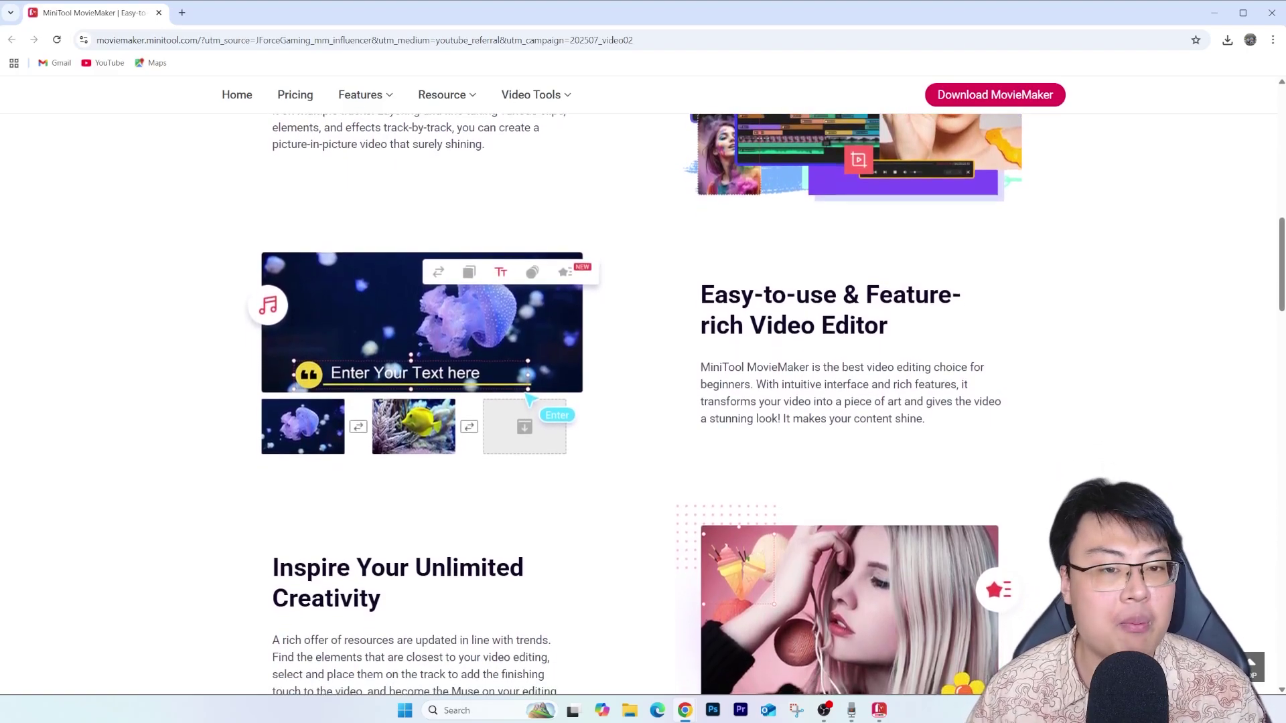
scroll(643, 402, down, 1)
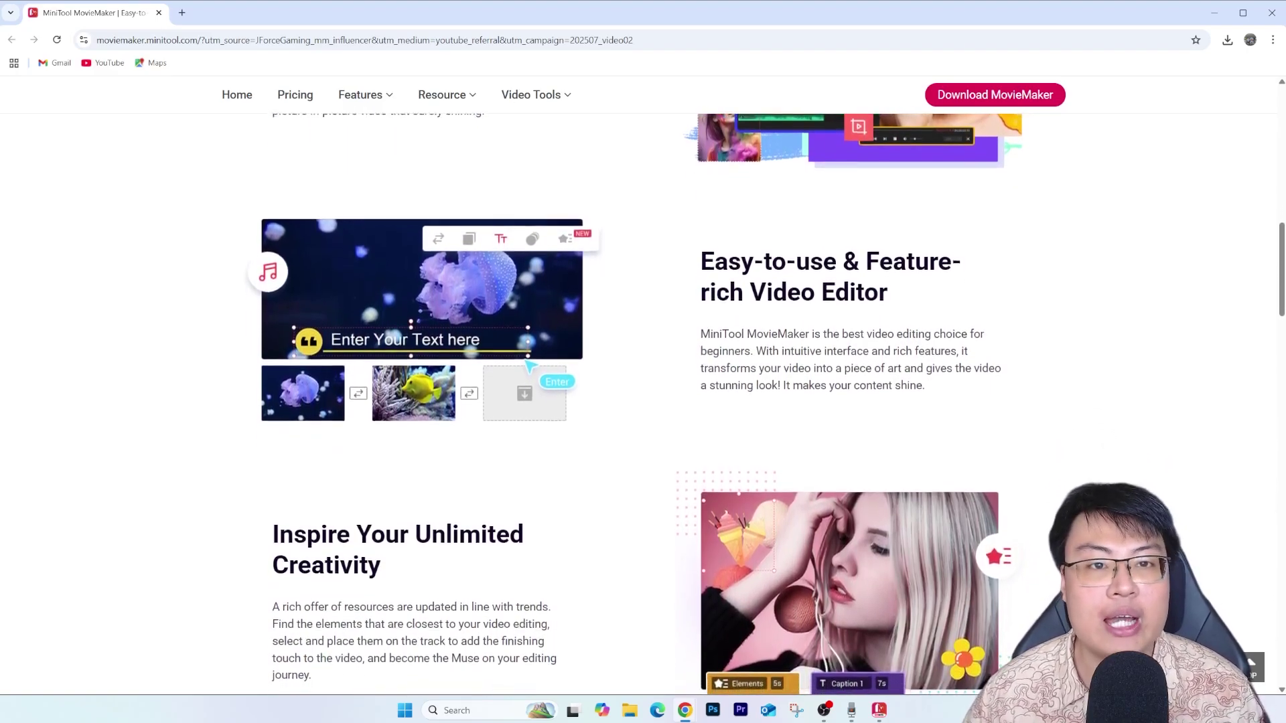
Scroll further down to the Export 4K/1080P Videos Without Watermark section and its Free Download offer
scroll(643, 401, down, 1)
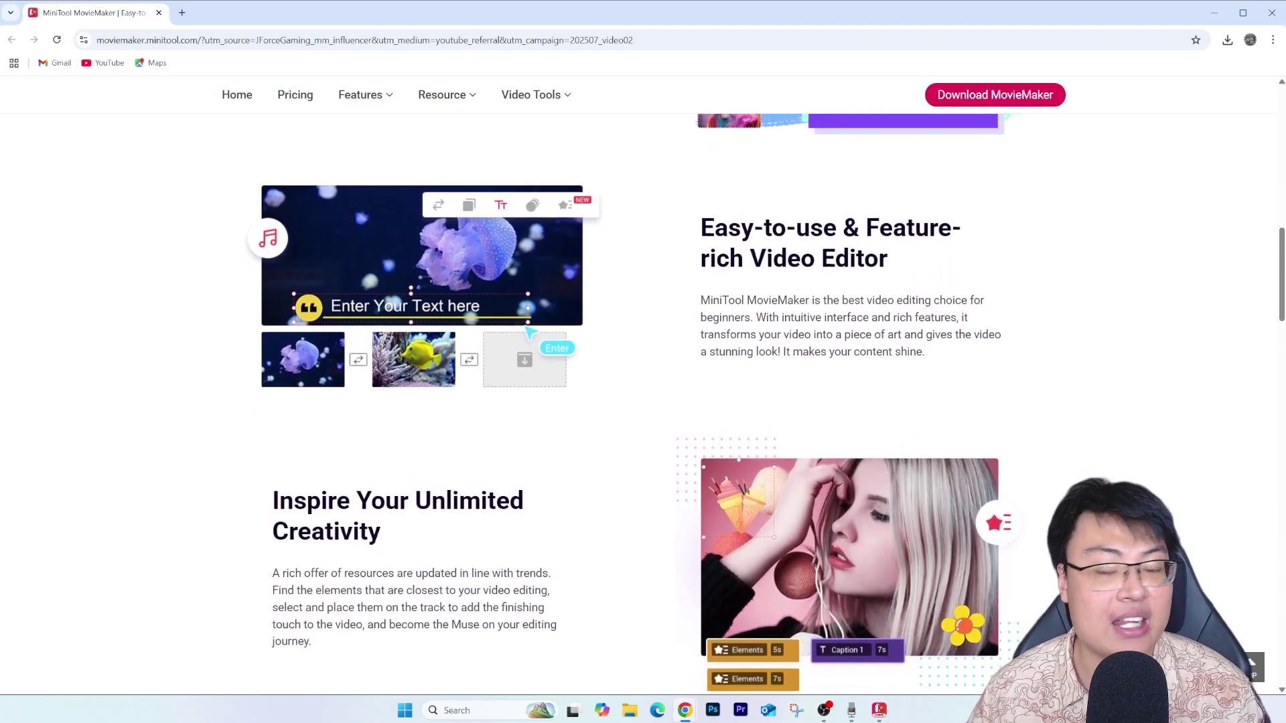
scroll(643, 402, down, 1)
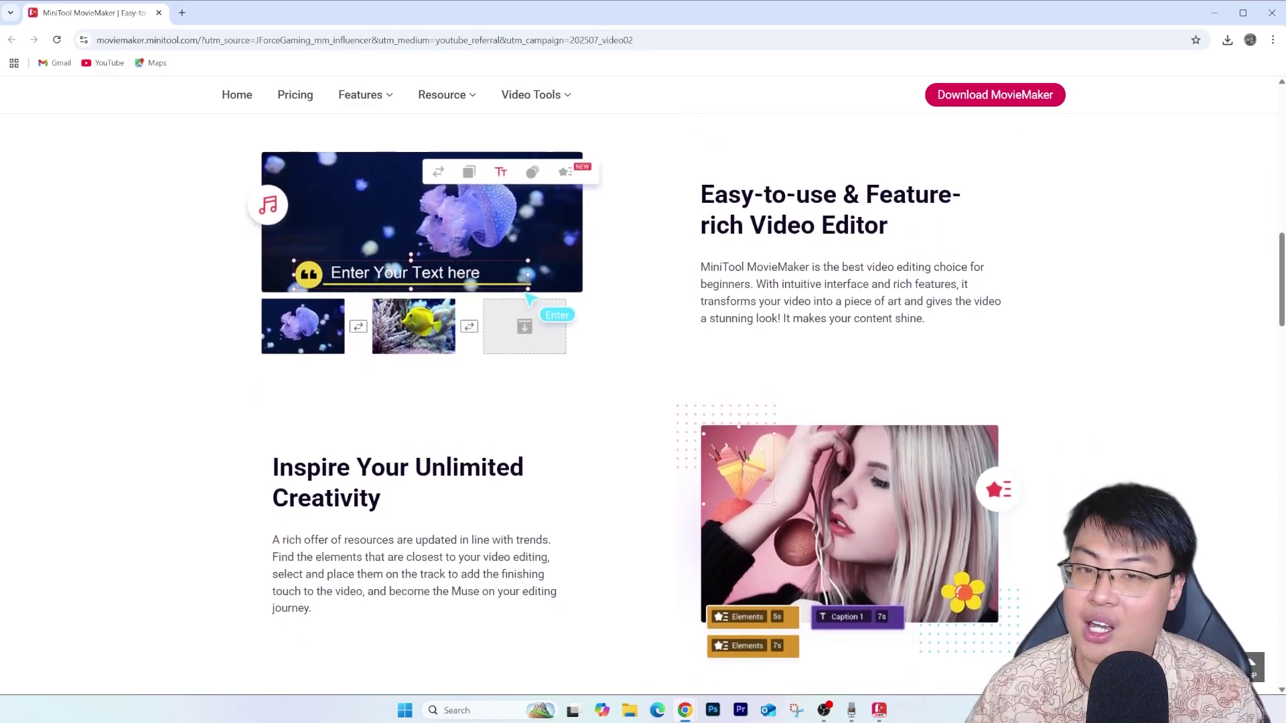
scroll(642, 402, down, 1)
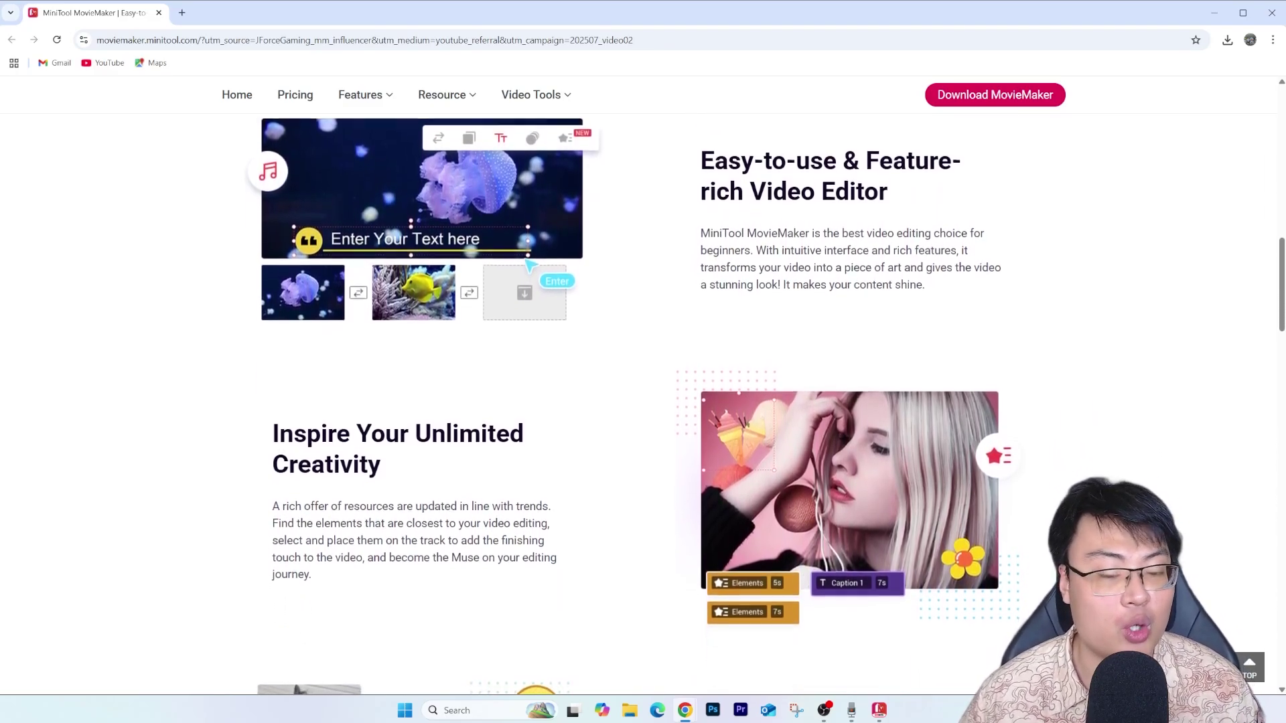
scroll(643, 401, down, 1)
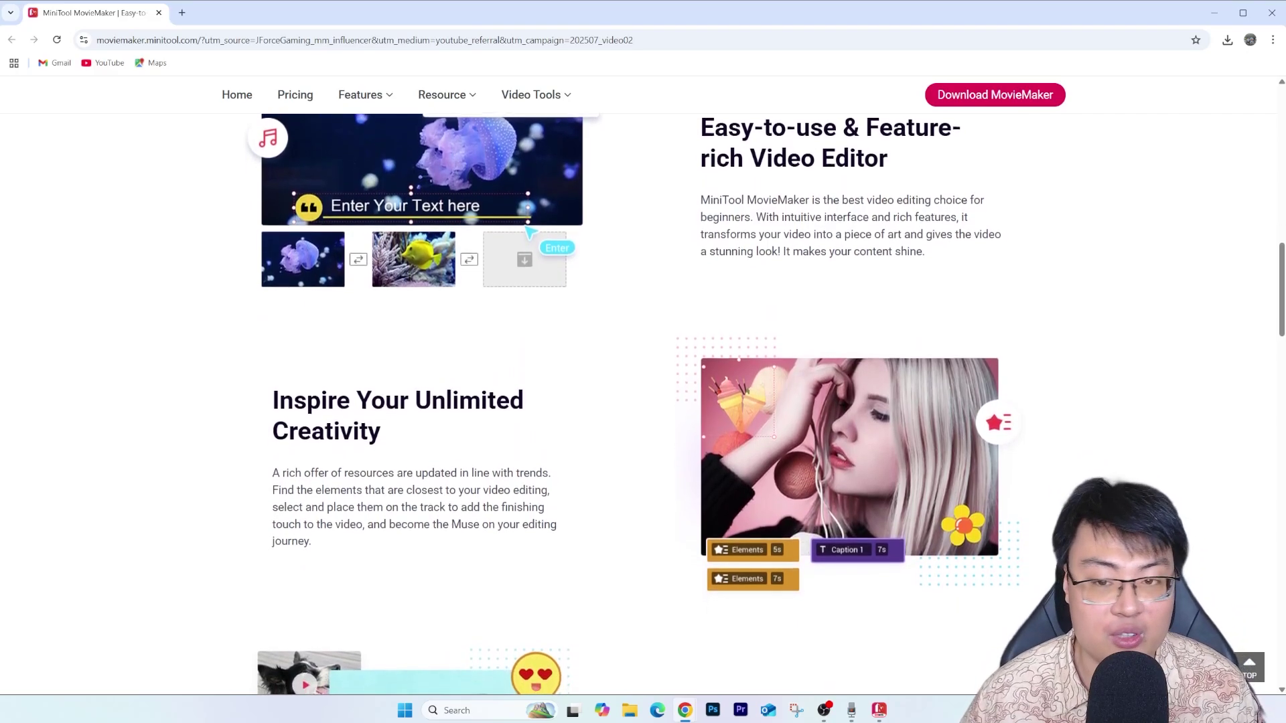
scroll(643, 402, down, 1)
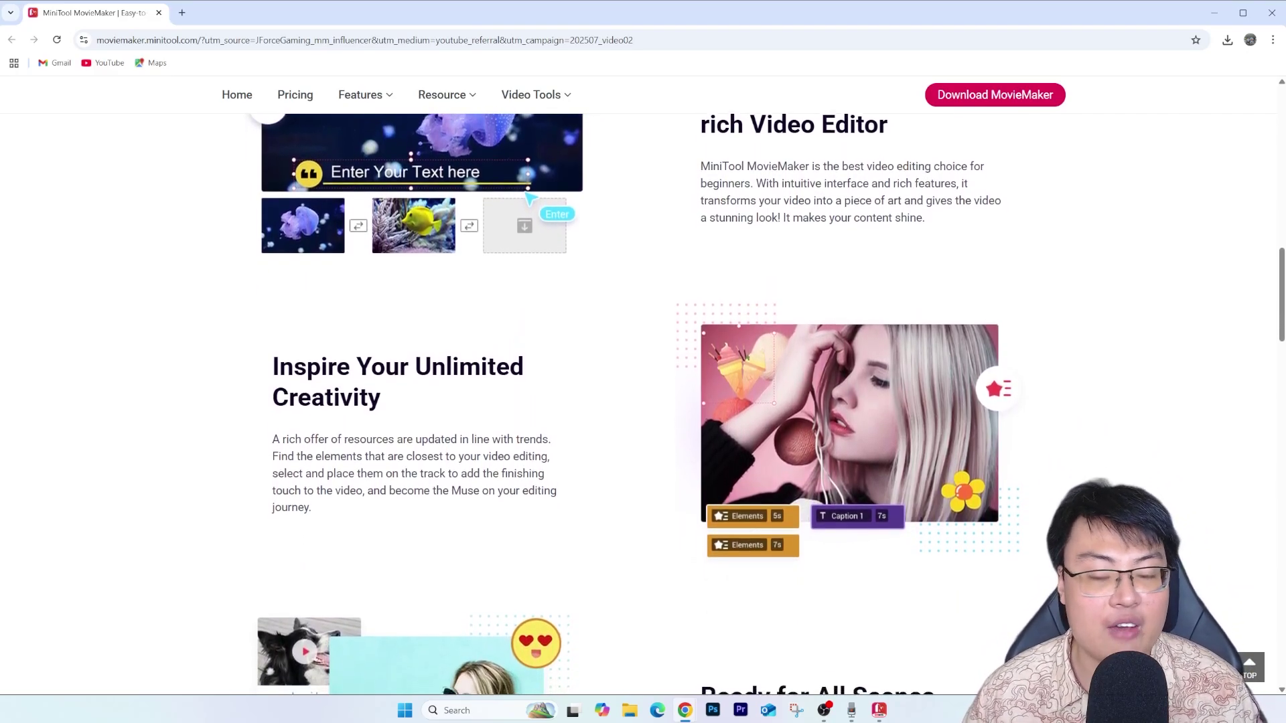
scroll(643, 402, down, 1)
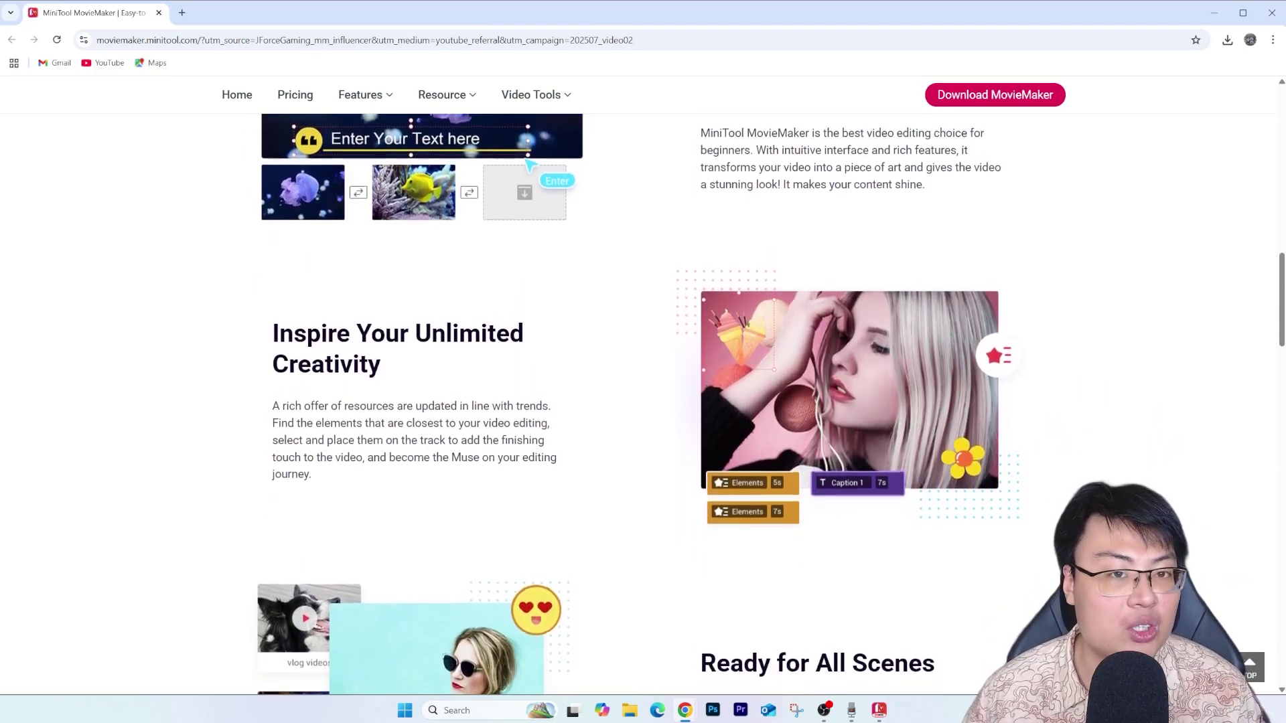
scroll(643, 401, down, 1)
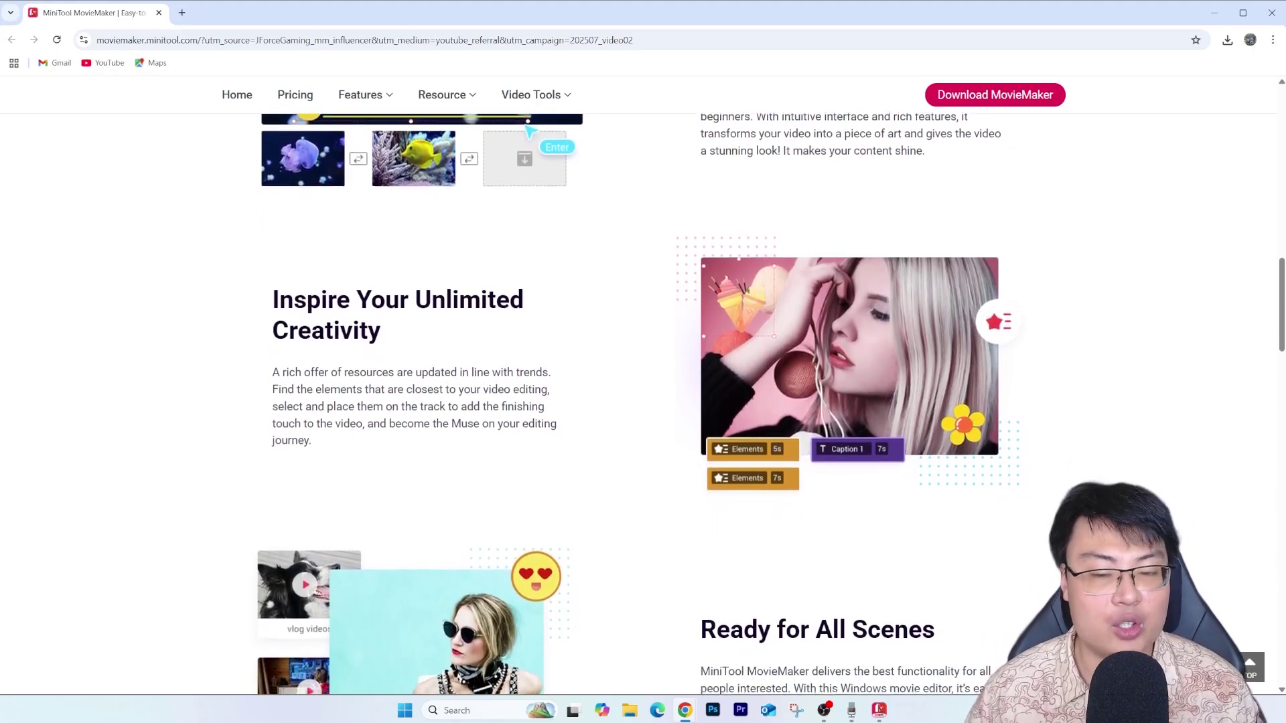
scroll(643, 402, down, 1)
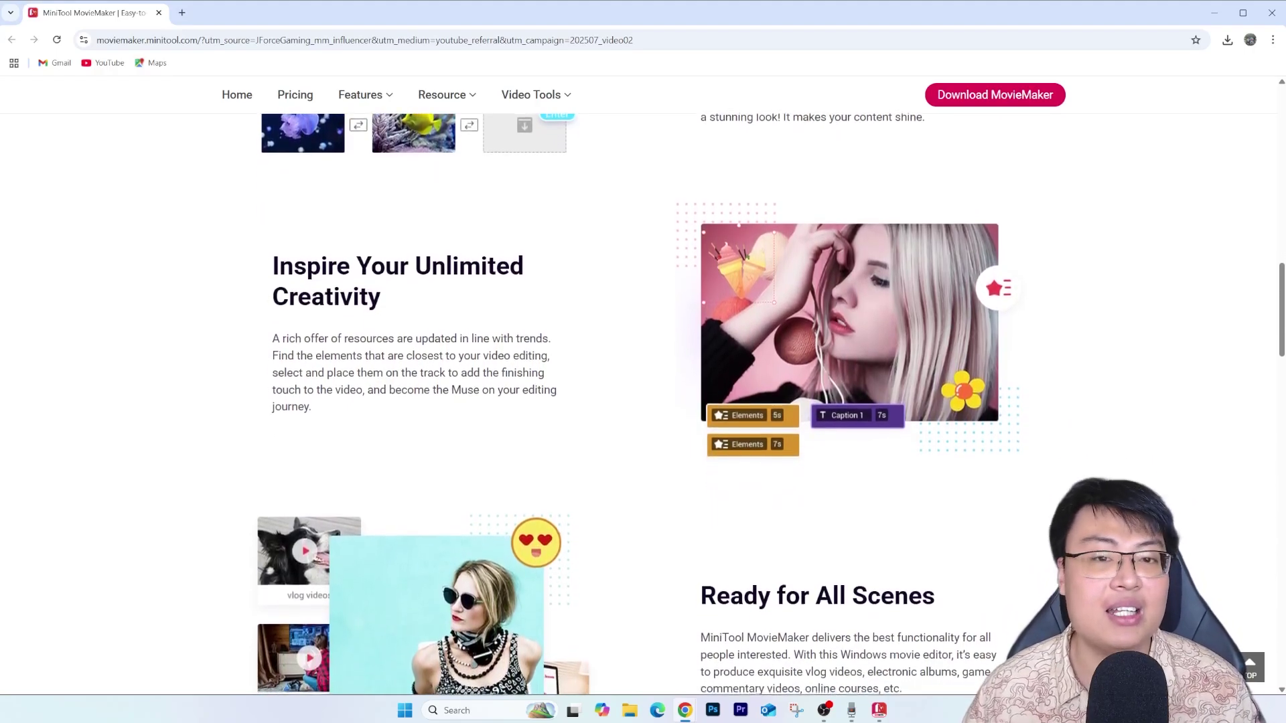
scroll(643, 402, down, 1)
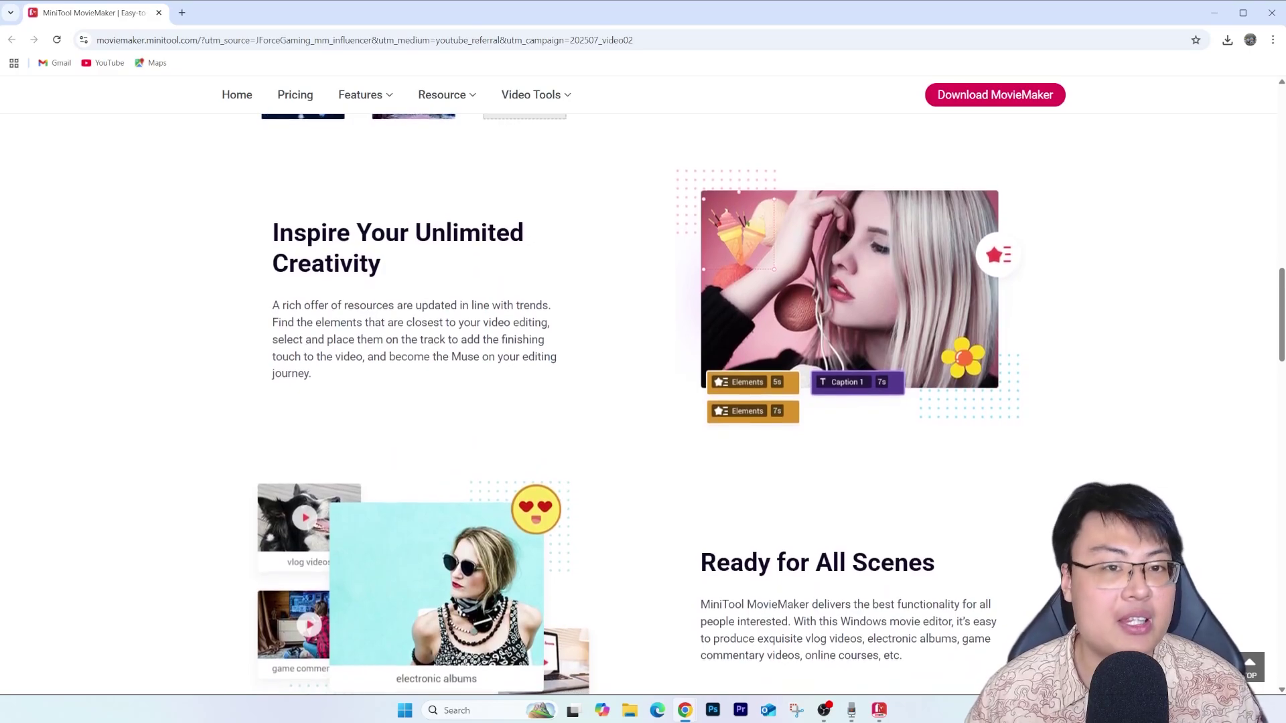
scroll(642, 402, down, 1)
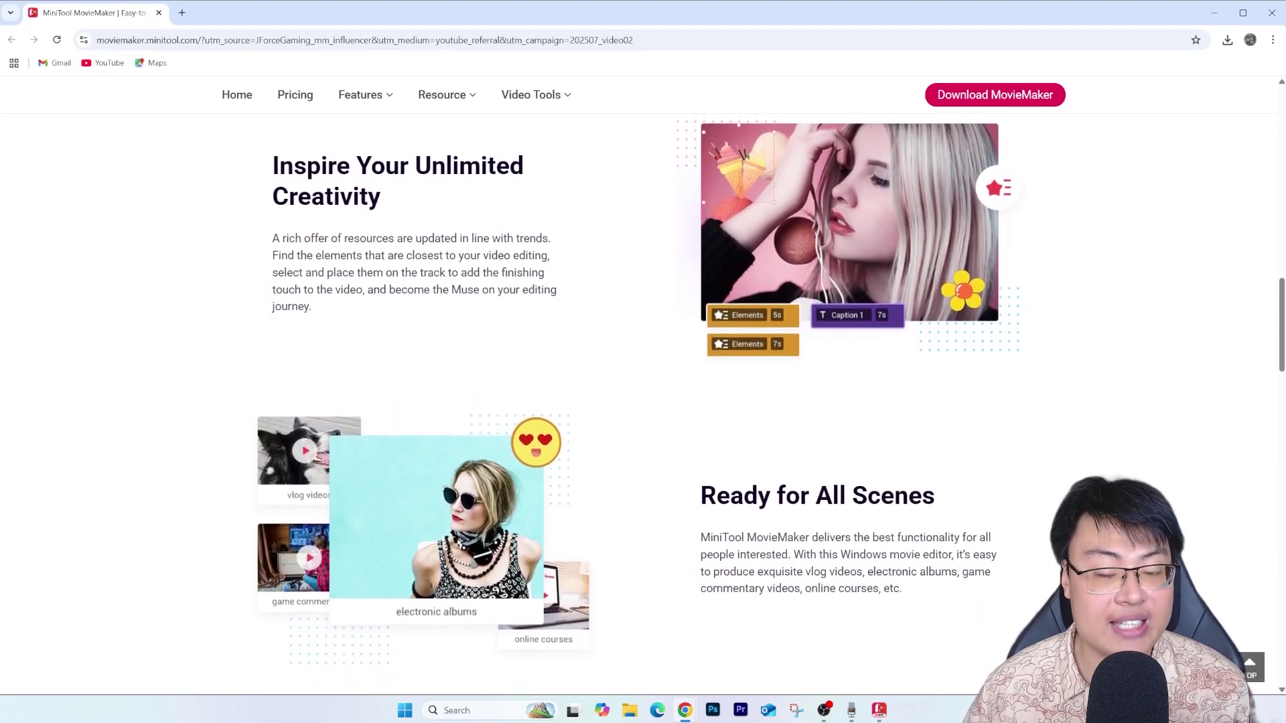
scroll(643, 401, down, 1)
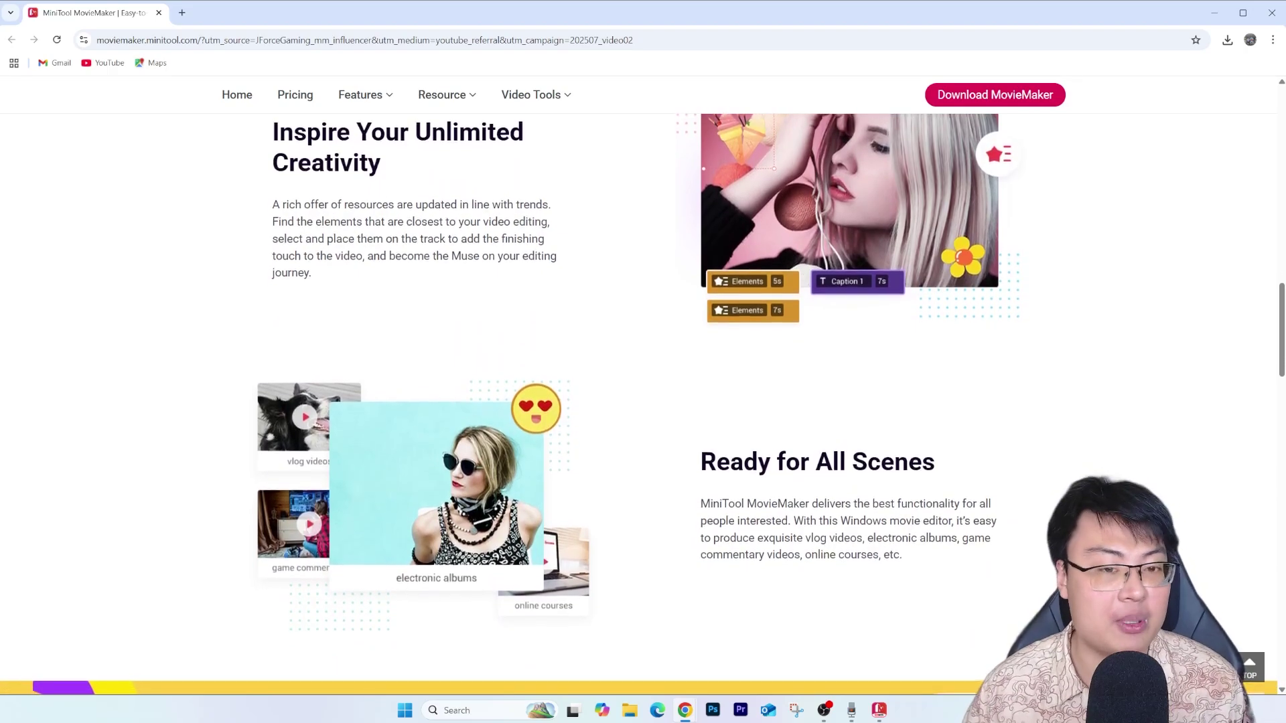
scroll(643, 402, down, 1)
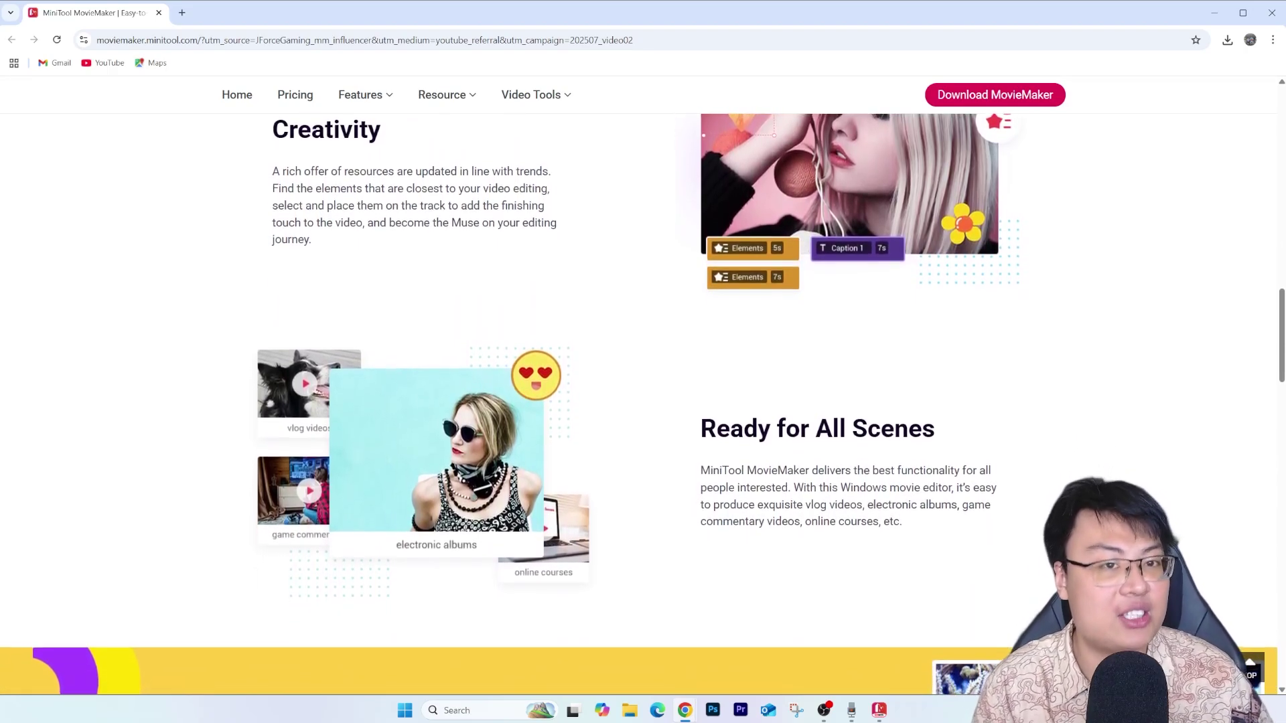
scroll(643, 402, down, 1)
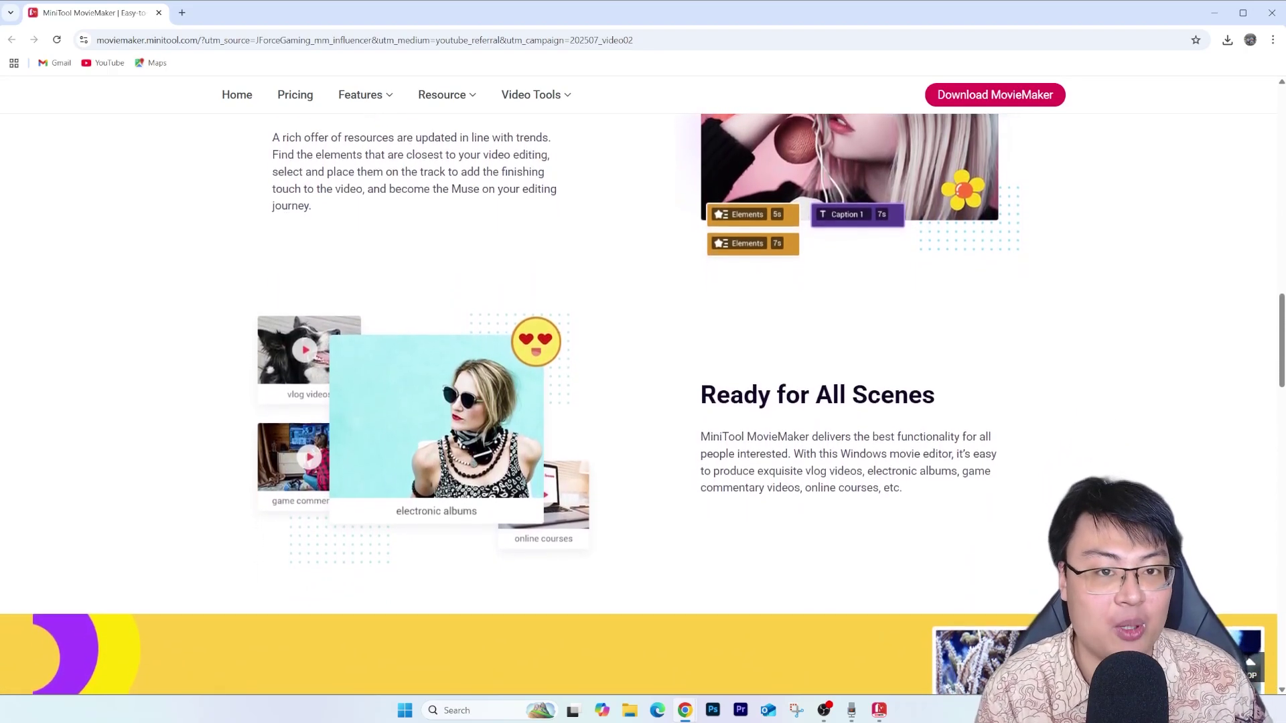
scroll(643, 401, down, 1)
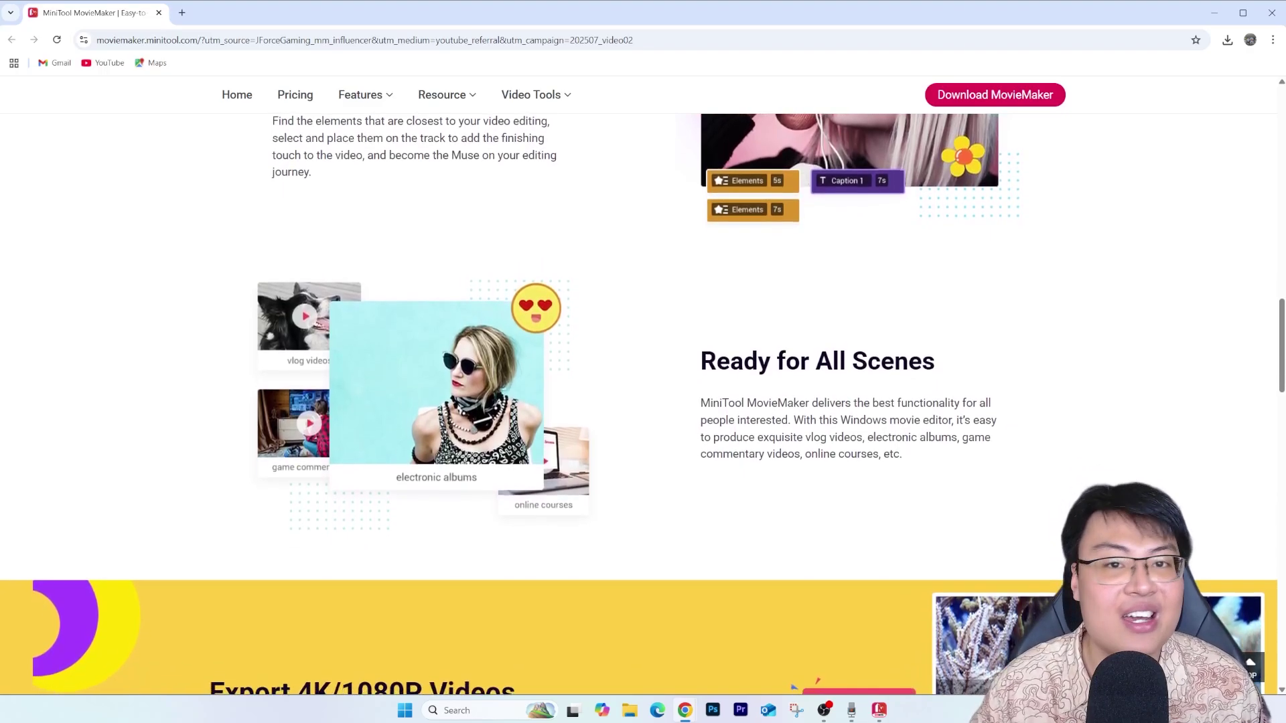
scroll(643, 402, down, 1)
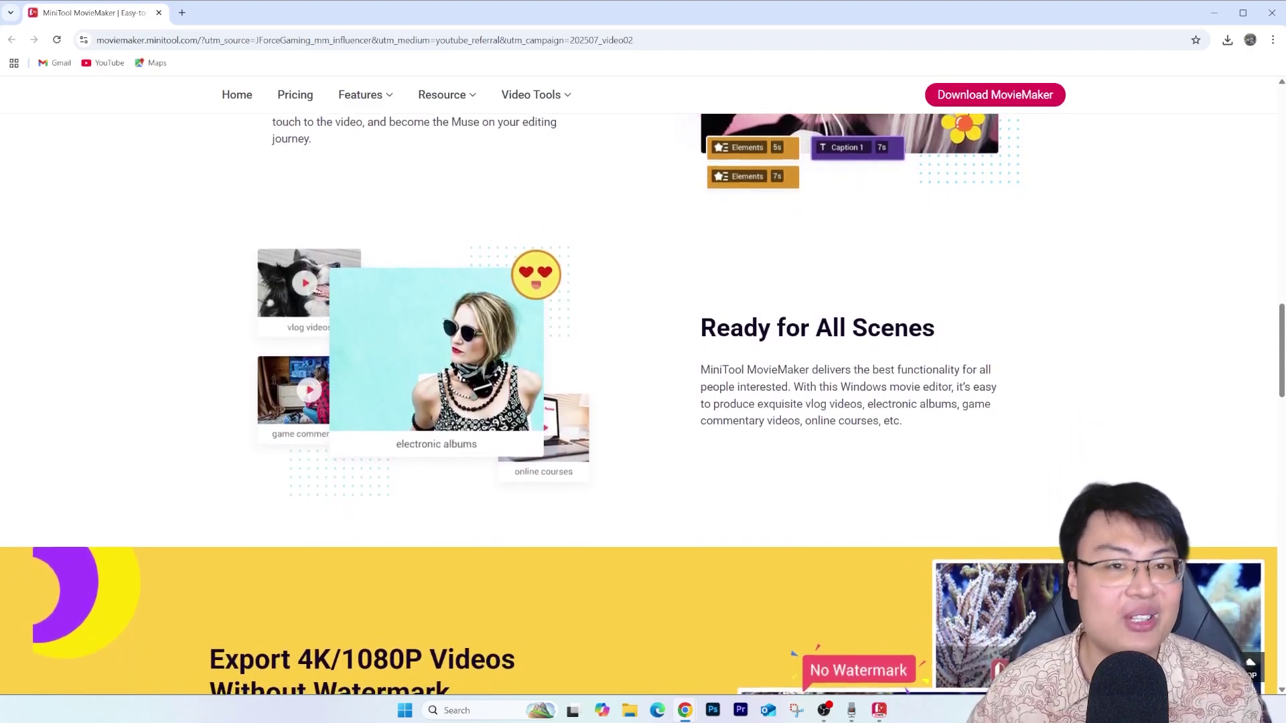
scroll(642, 402, down, 1)
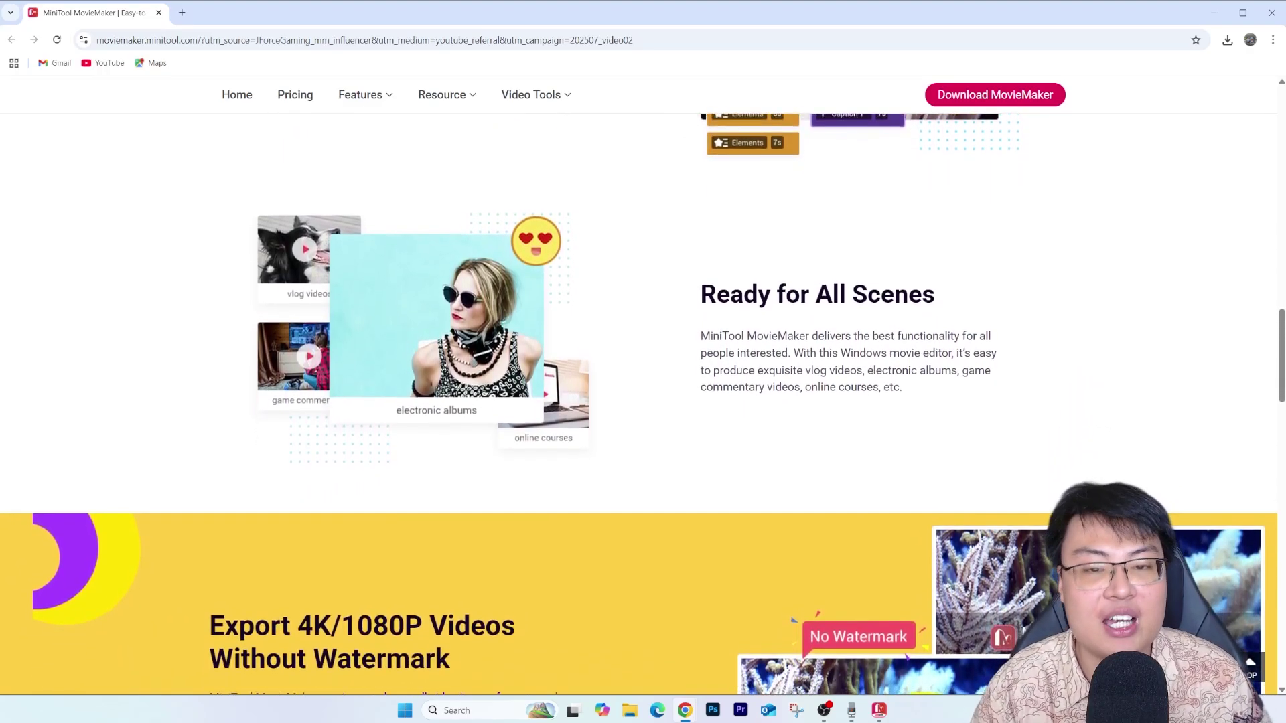
scroll(643, 402, down, 1)
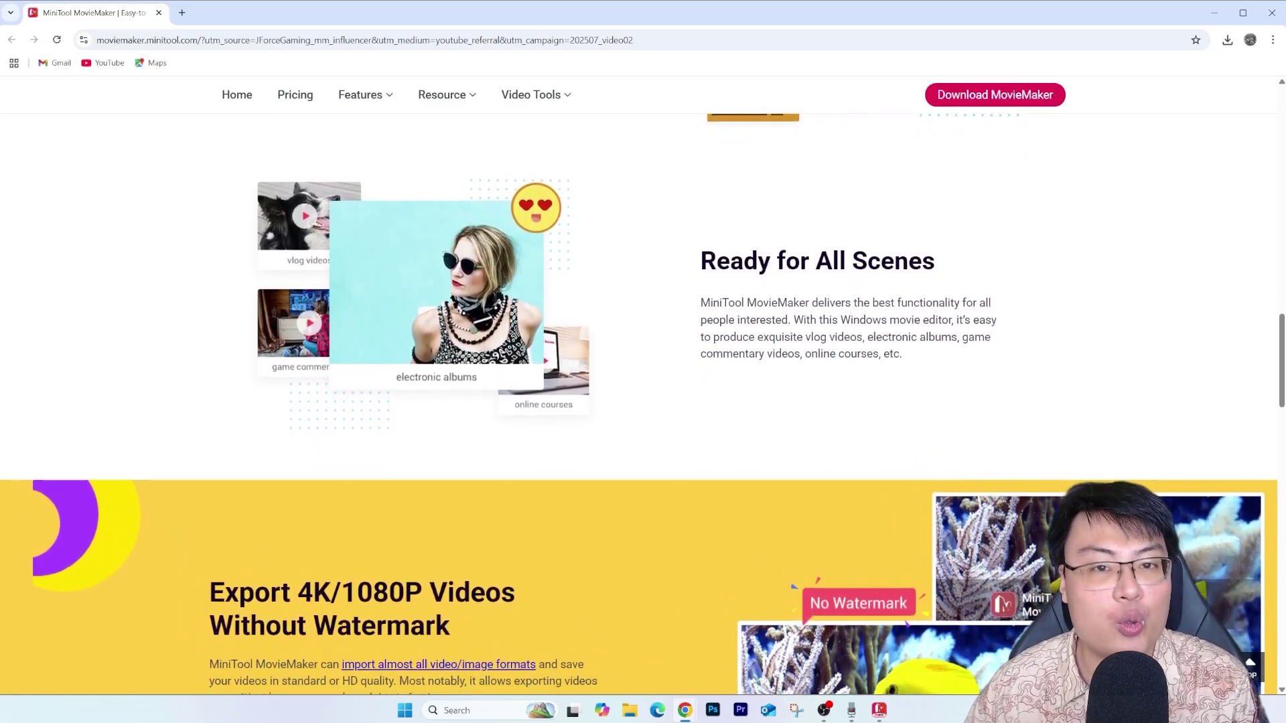
scroll(643, 402, down, 1)
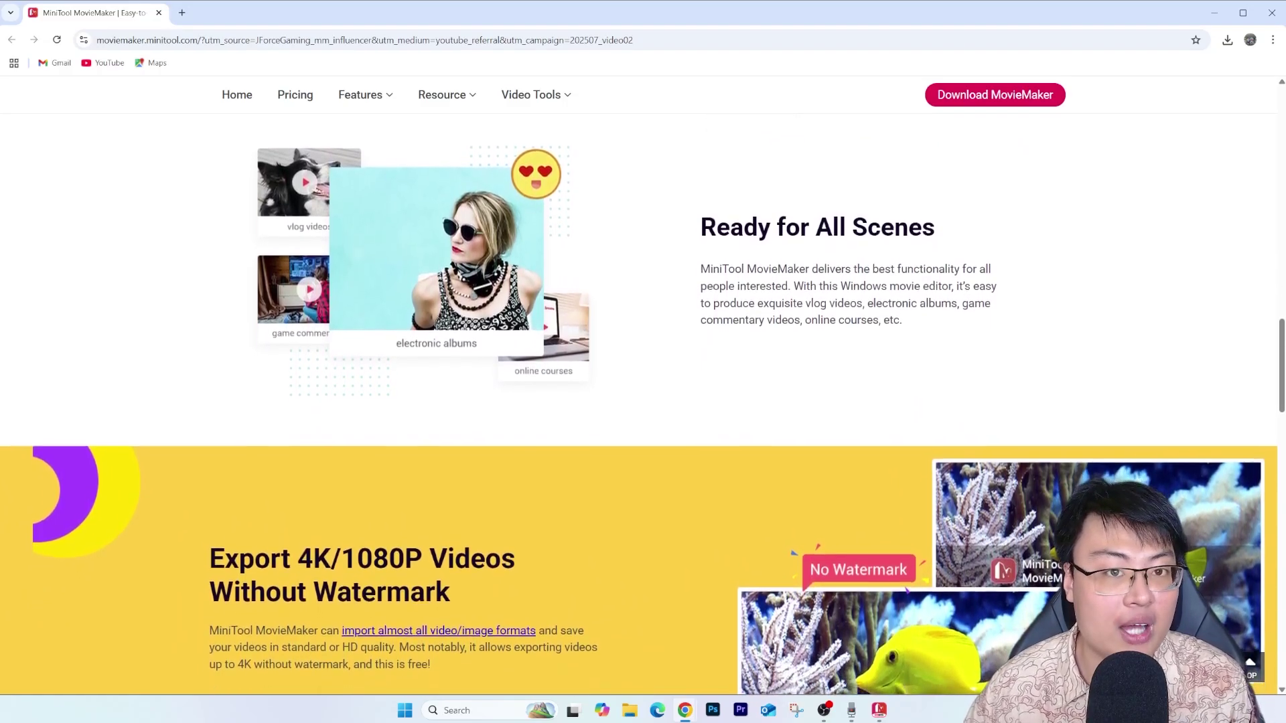
scroll(643, 402, down, 1)
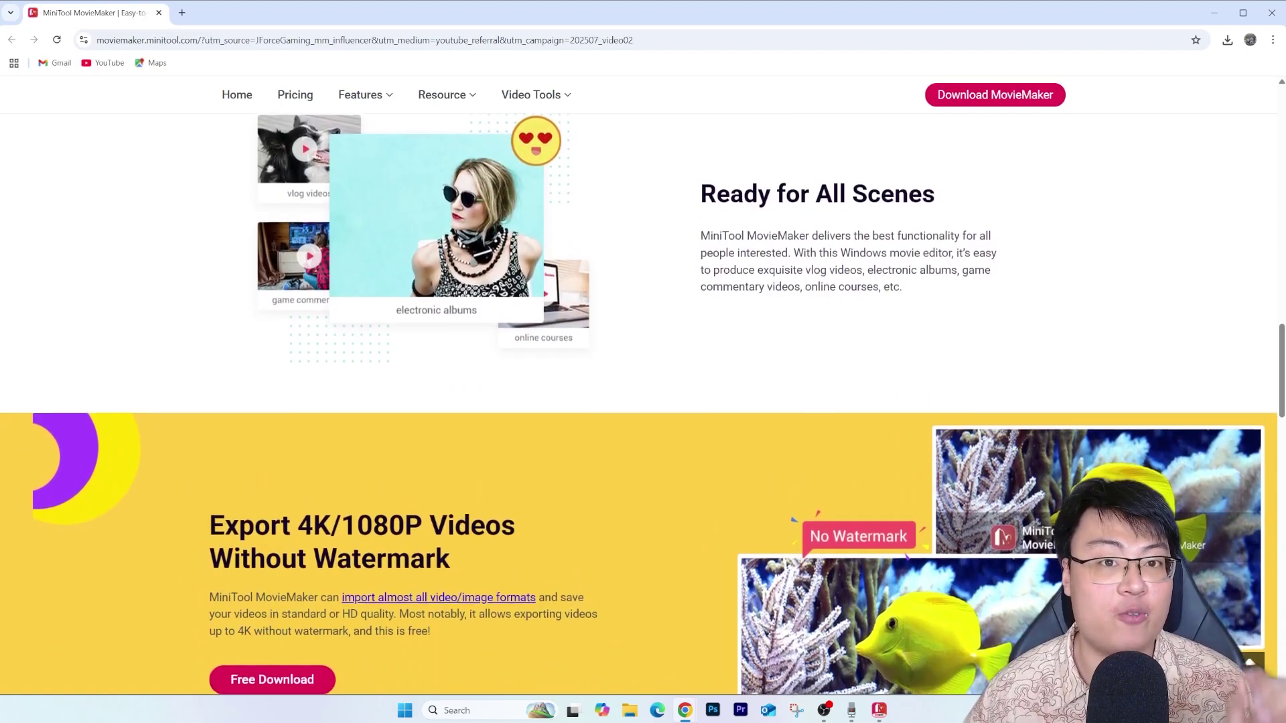
scroll(643, 401, down, 1)
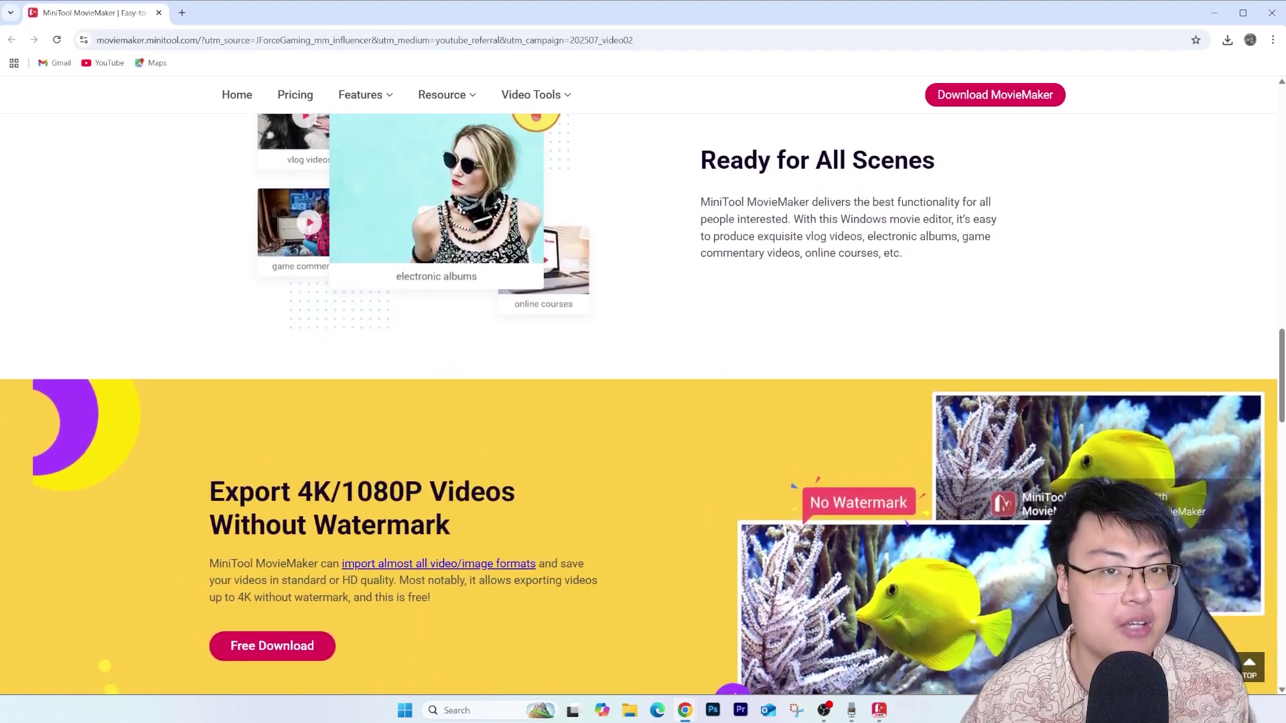
scroll(1243, 499, down, 1)
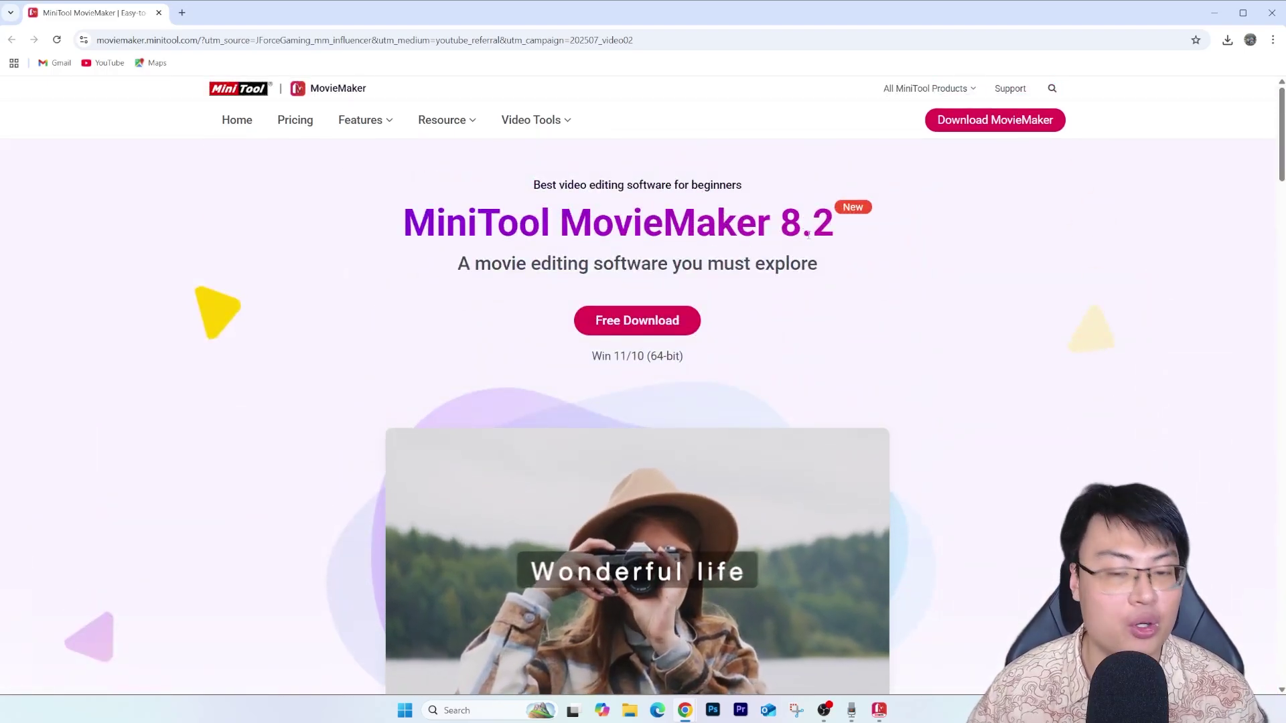
Highlight the 'Best video editing software for beginners' subtitle, then deselect it
drag(533, 185, 742, 184)
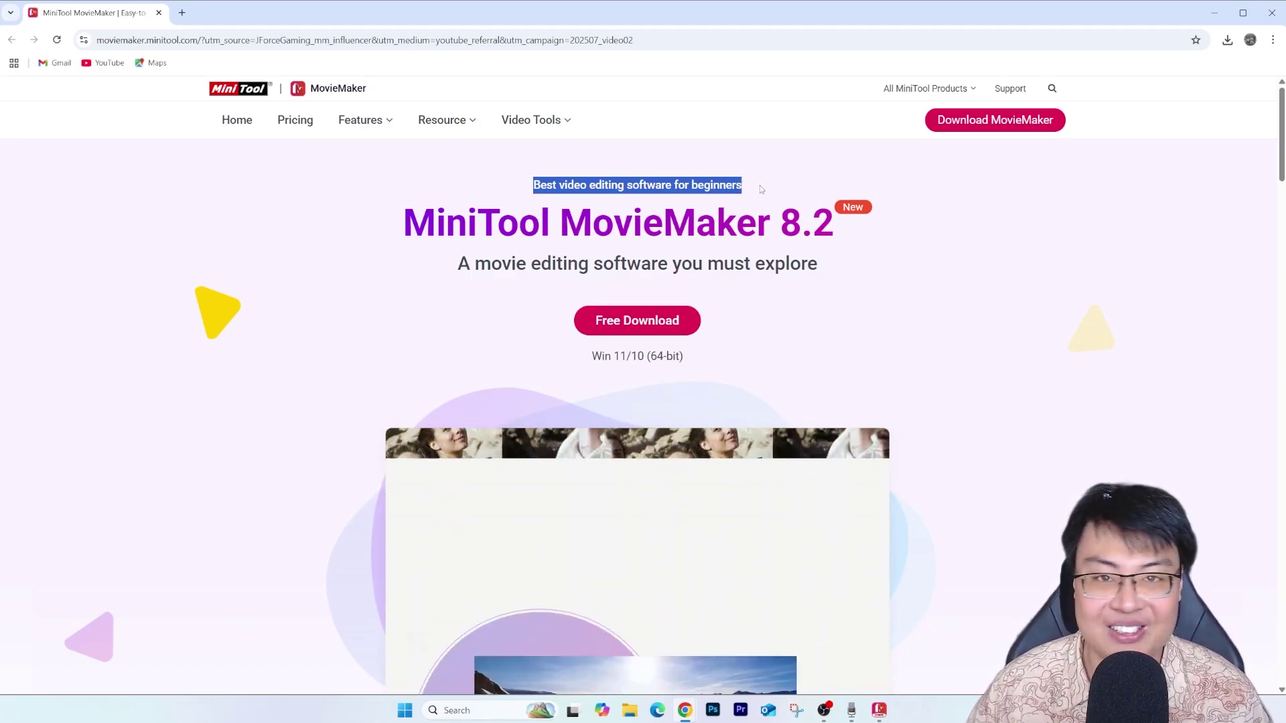
click(742, 207)
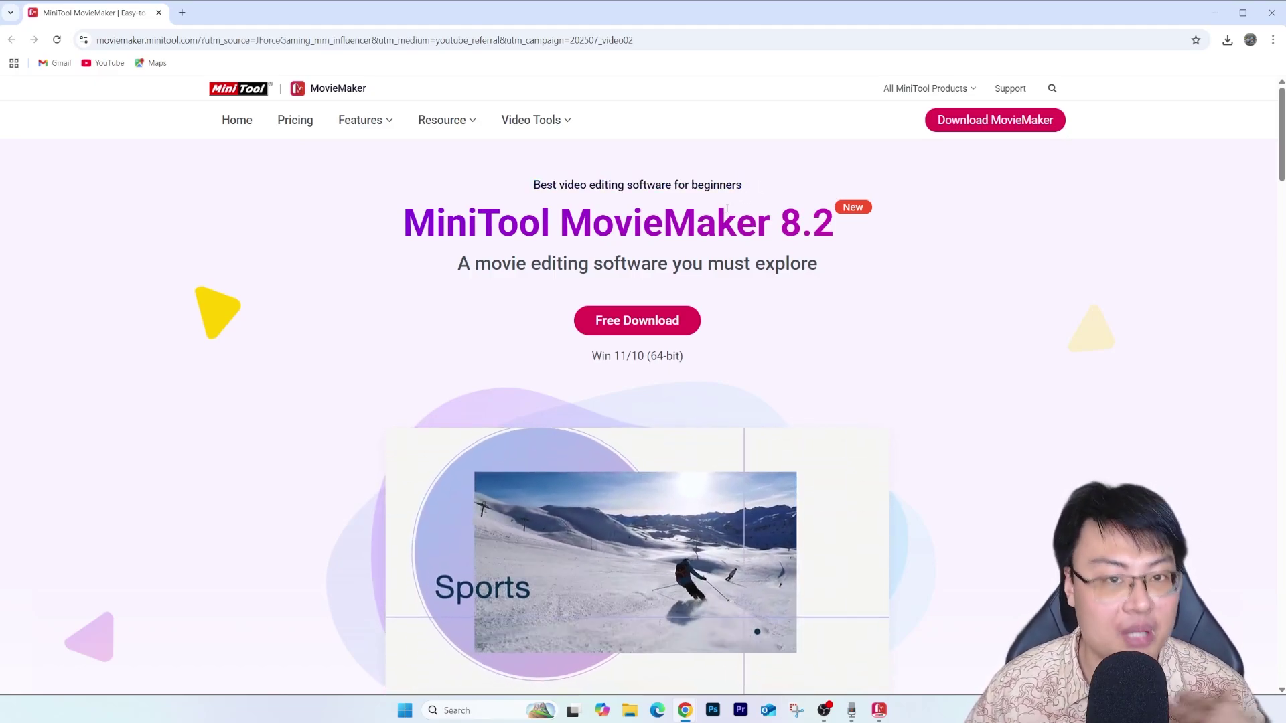